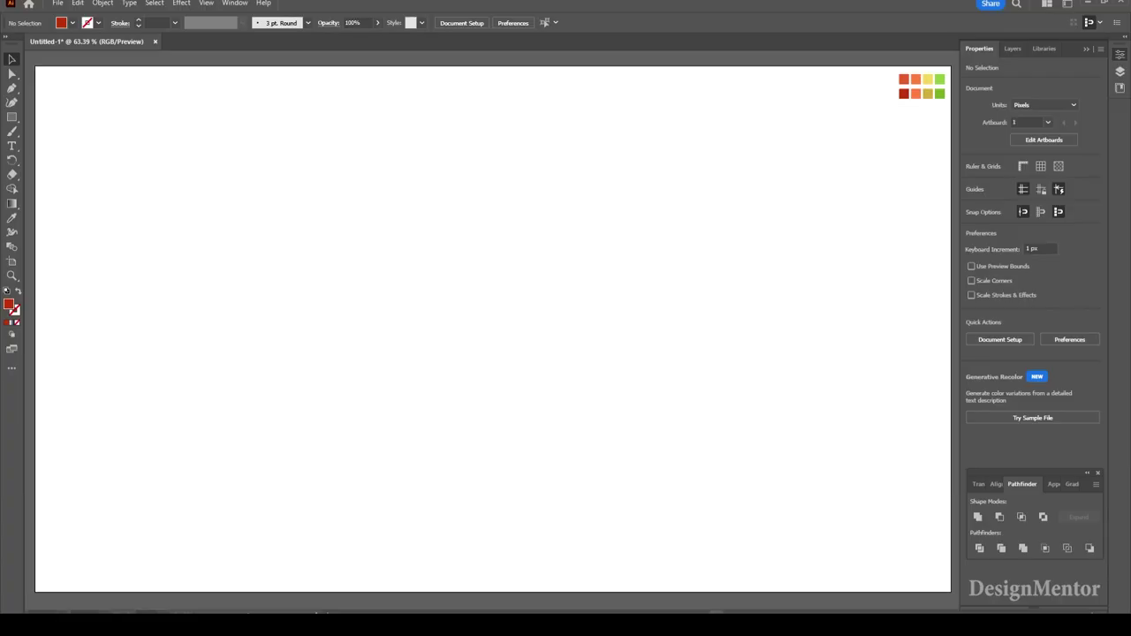
Step: Draw a red 100×100 px square centred horizontally and vertically on the artboard
key("i")
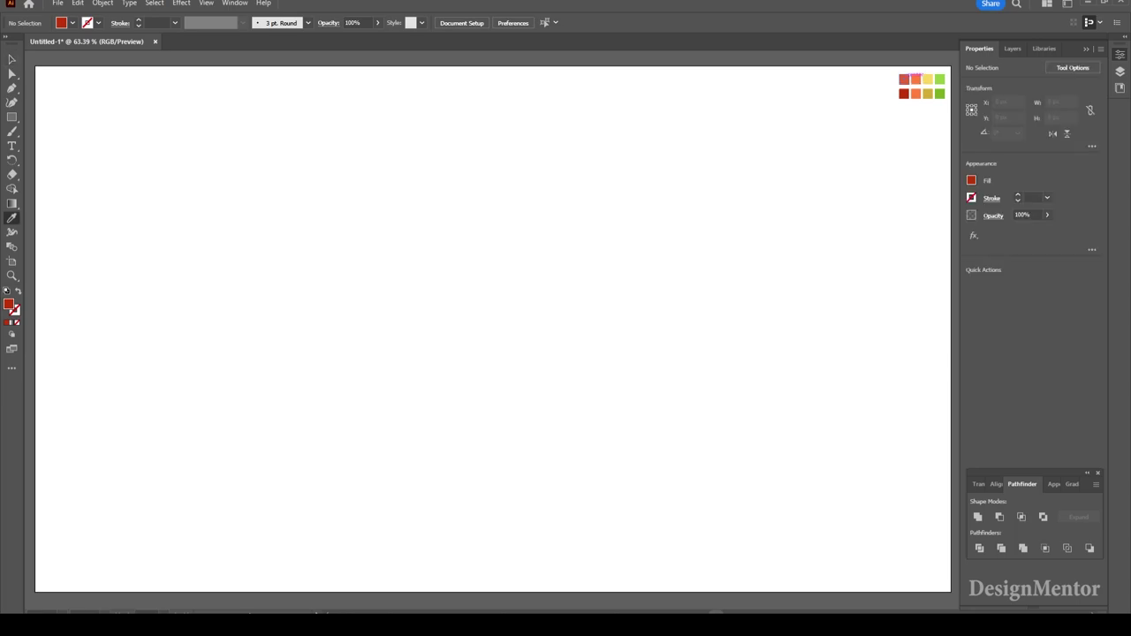
left_click(903, 81)
left_click(11, 117)
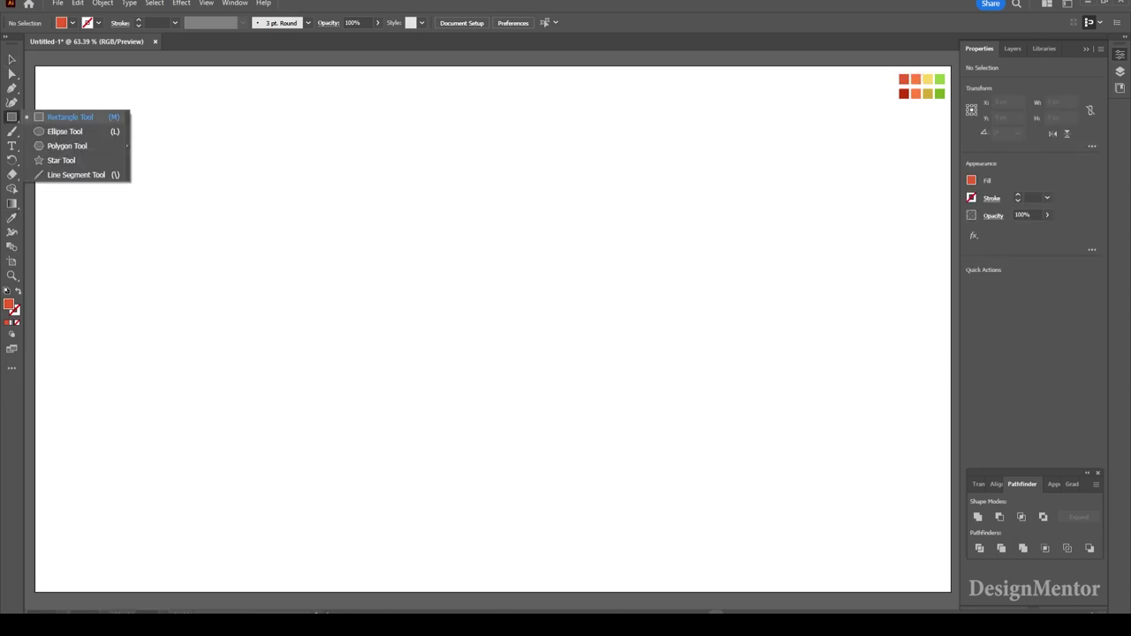
left_click(565, 265)
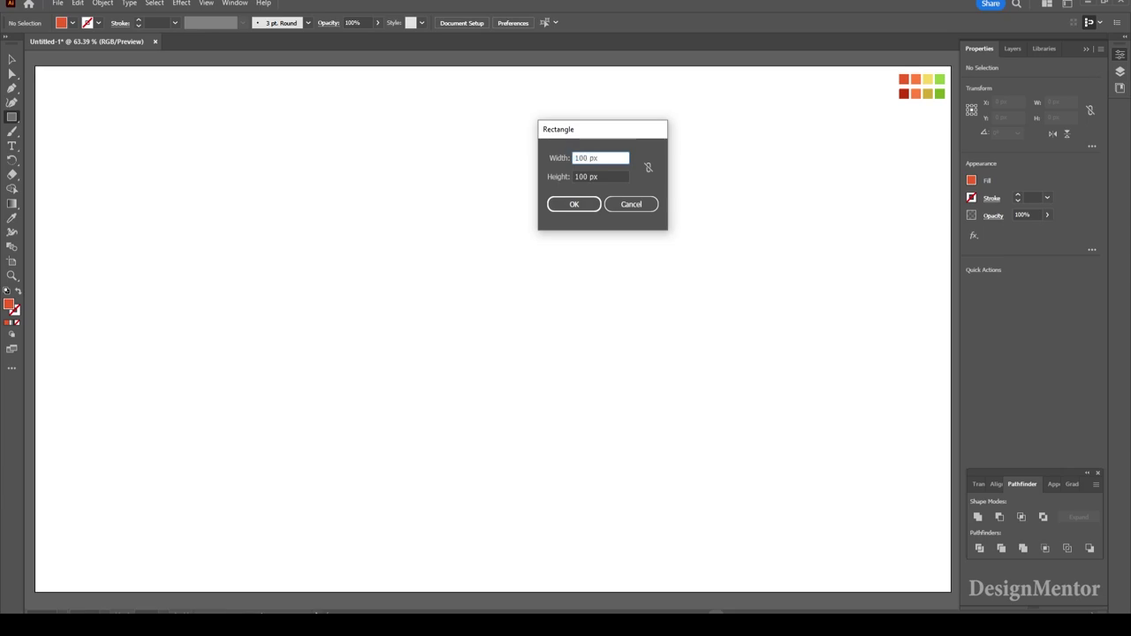
key("Tab")
key("Return")
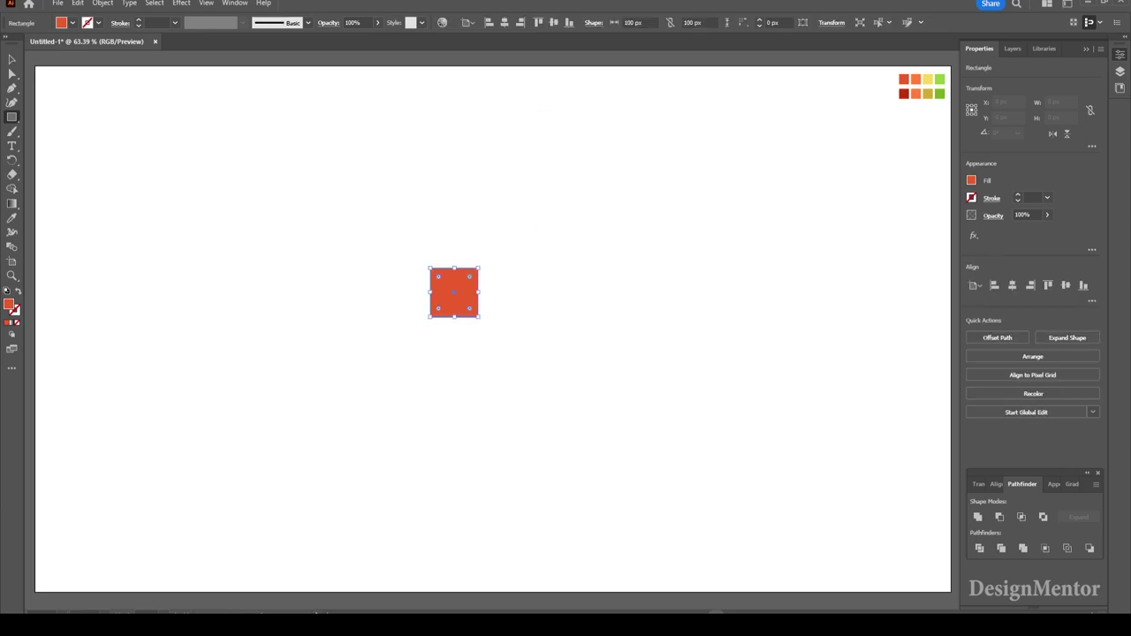
left_click(1011, 285)
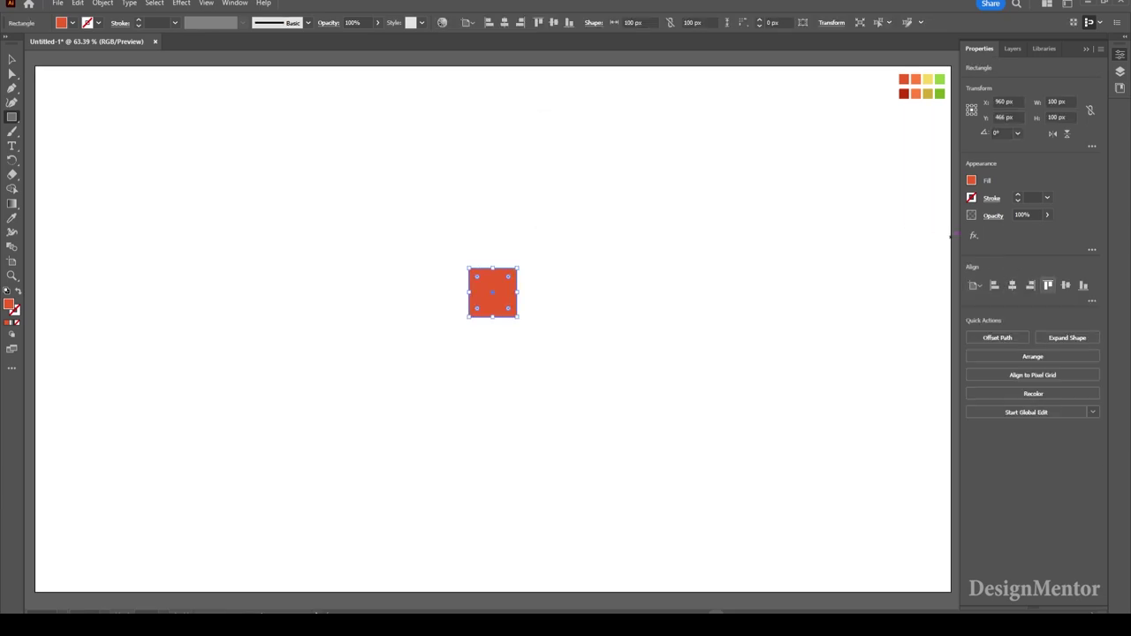
left_click(1066, 284)
Step: Alt-drag a copy of the square to its right, nudge it close, and recolour it lighter orange
key("v")
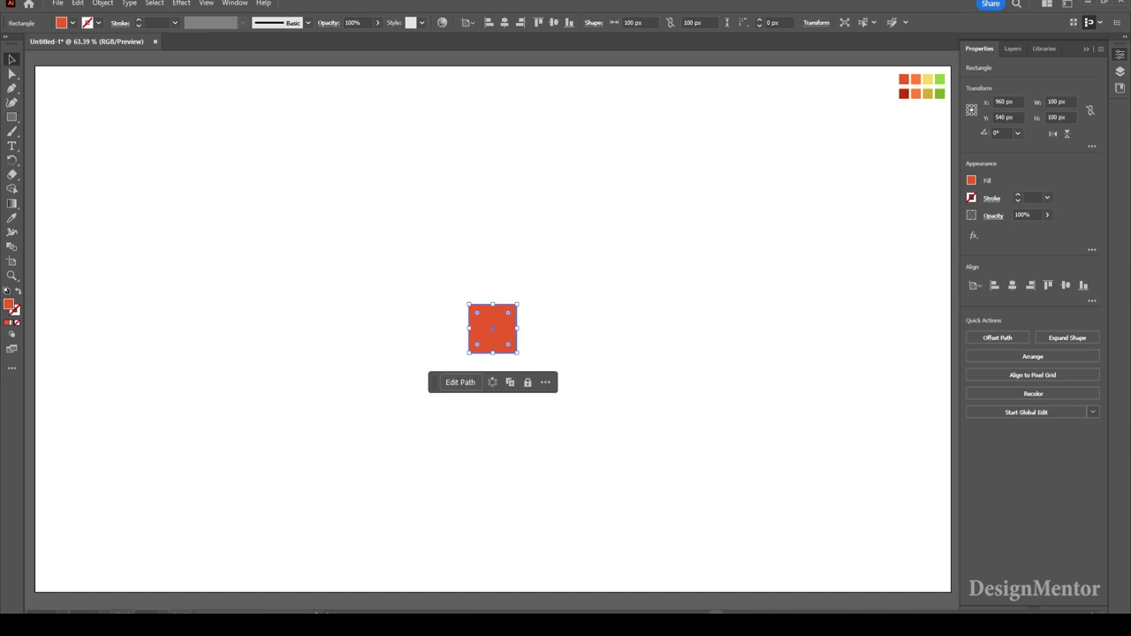
left_click(525, 323)
left_click_drag(506, 325, 558, 325)
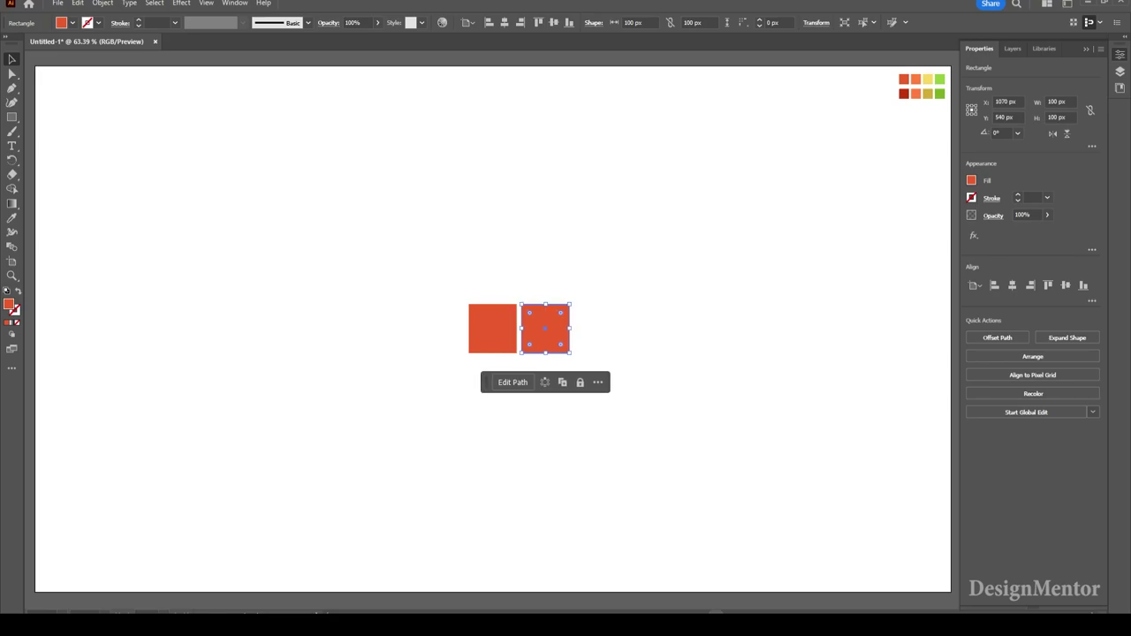
key("Left")
key("Left")
key("Left")
key("Left")
key("Left")
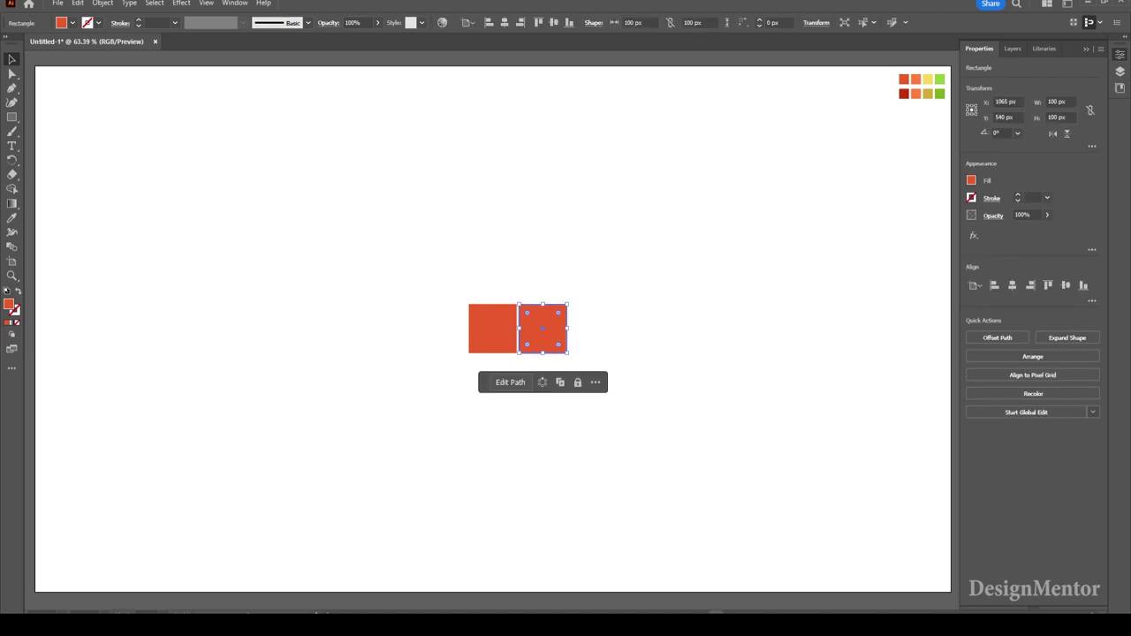
key("i")
left_click(917, 79)
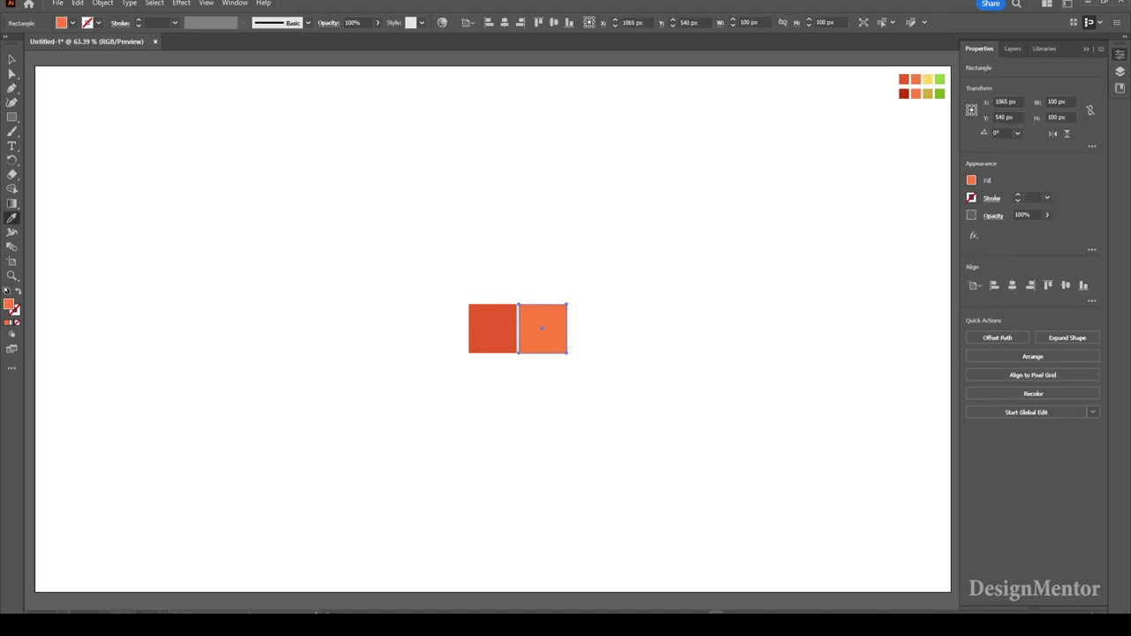
key("v")
key("ctrl+shift+a")
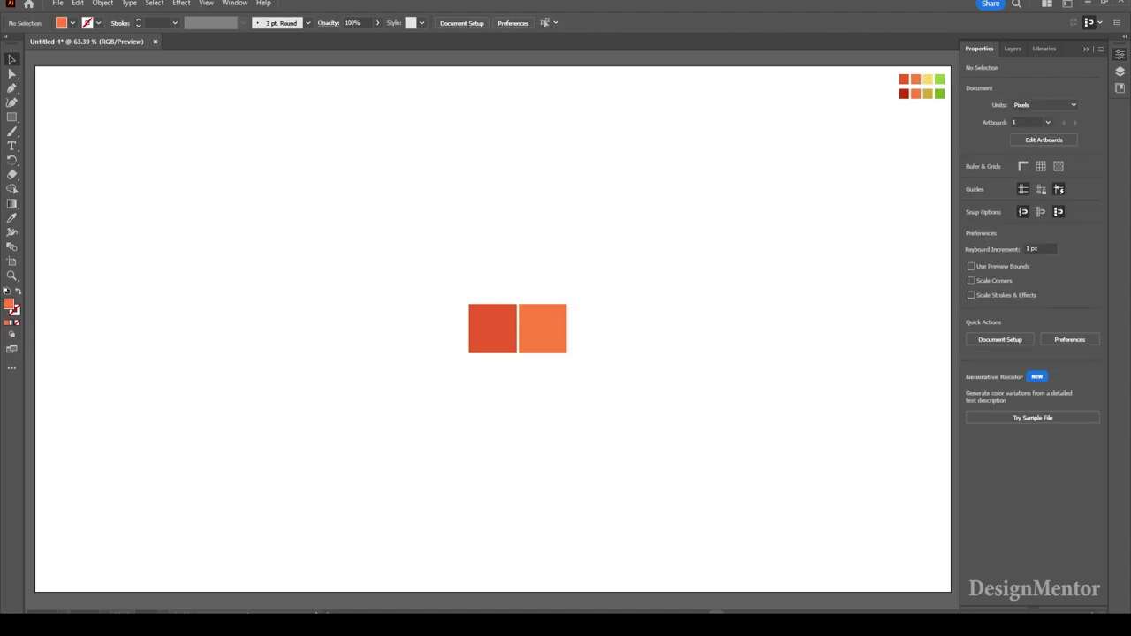
Step: Duplicate both squares directly below, nudged to leave a thin gap
key("ctrl+a")
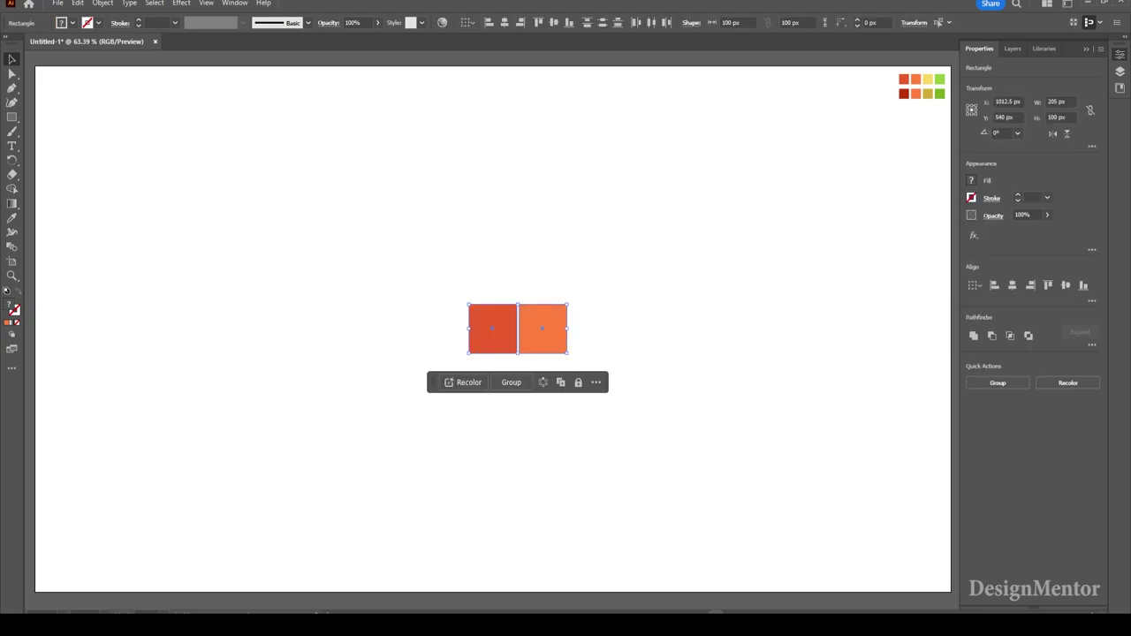
left_click_drag(517, 328, 517, 372)
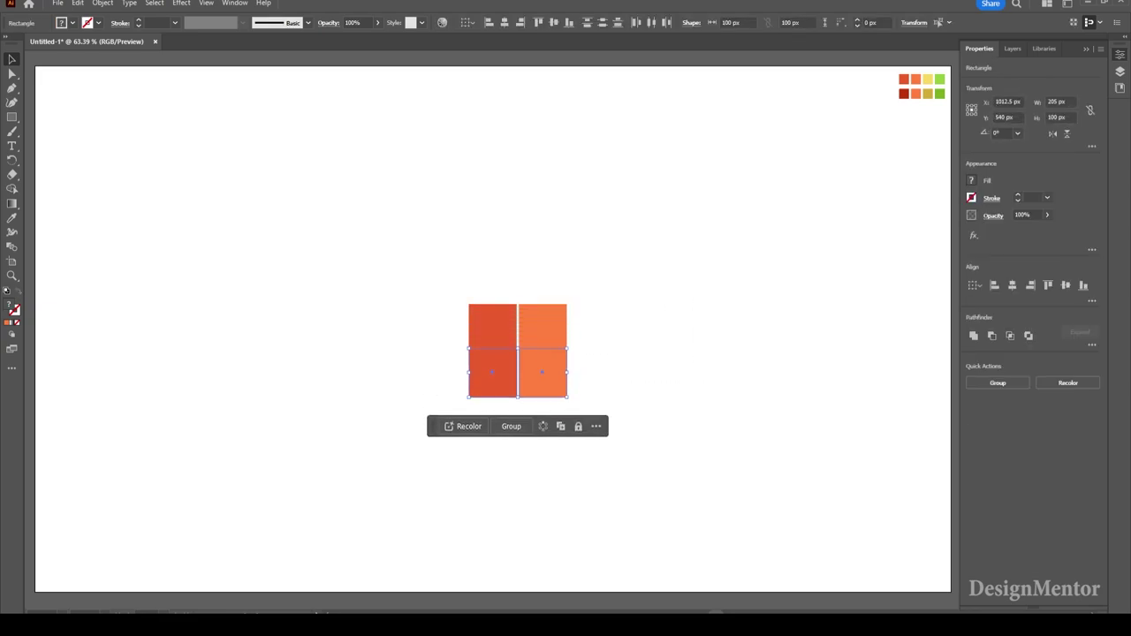
key("shift+Down")
key("shift+Down")
key("Up")
key("Up")
key("Up")
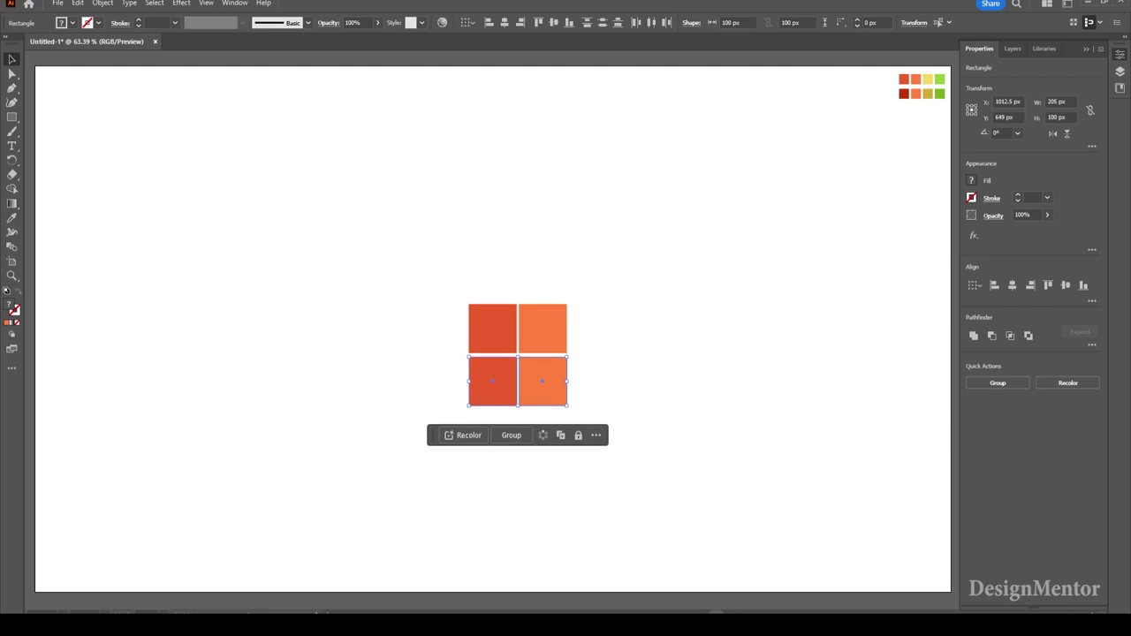
key("ctrl+shift+a")
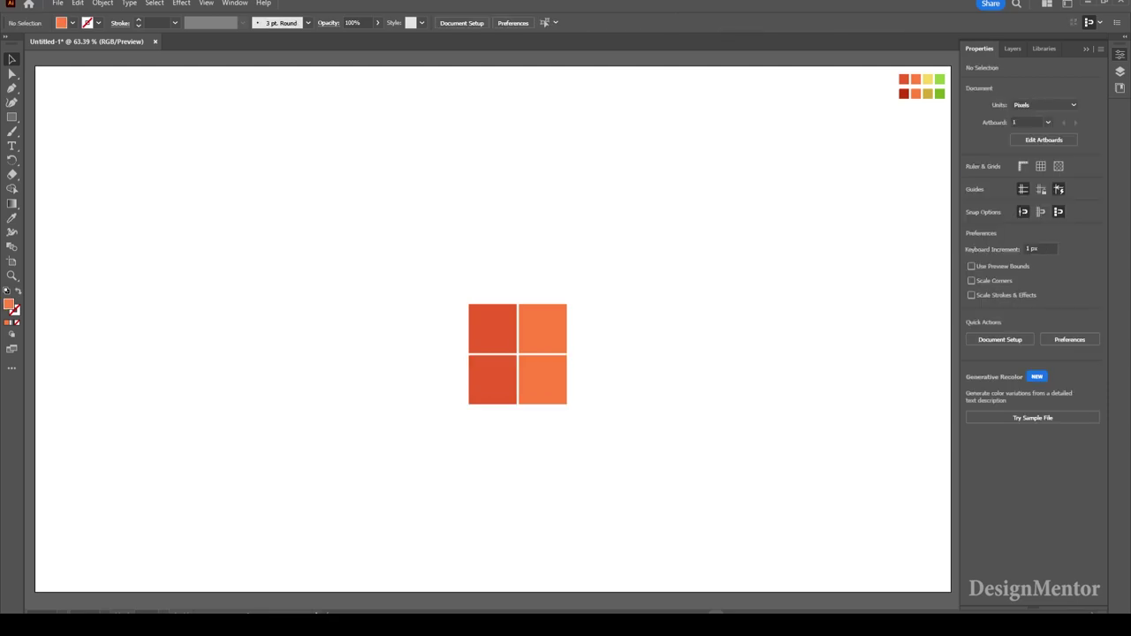
Step: Recolour the top-right square yellow and the bottom-left square green
left_click(542, 329)
key("i")
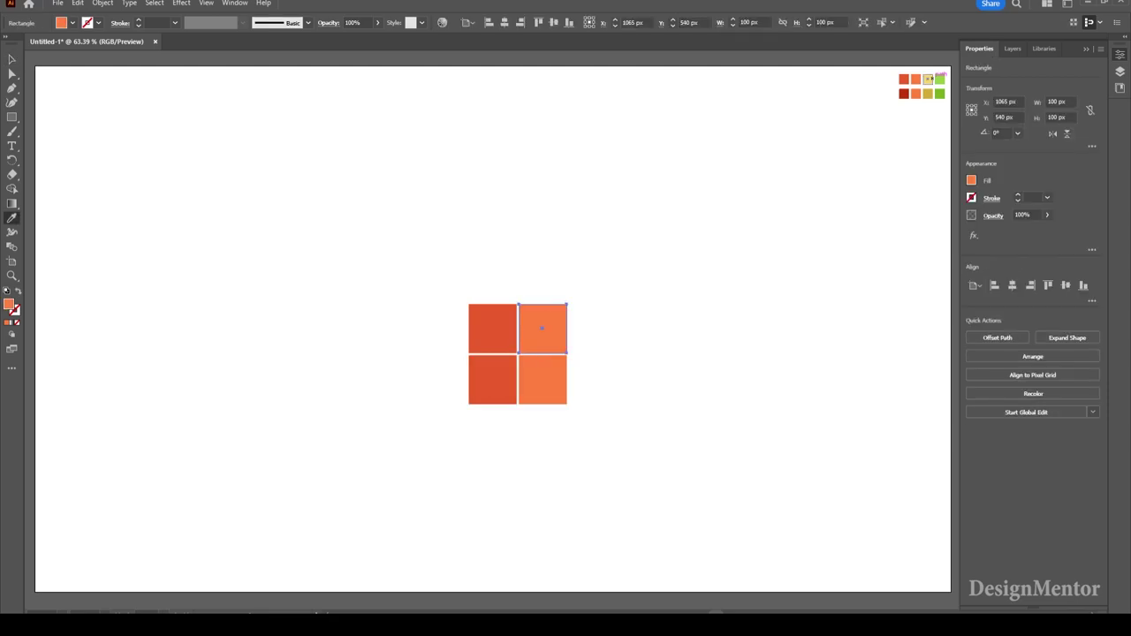
left_click(927, 81)
key("v")
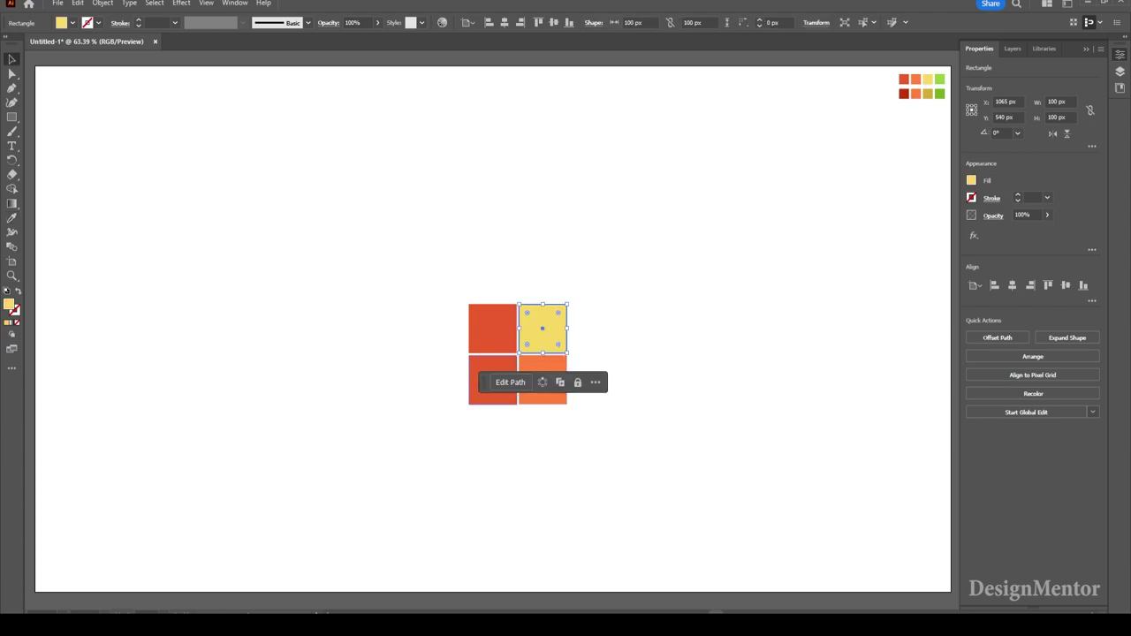
left_click(492, 380)
key("i")
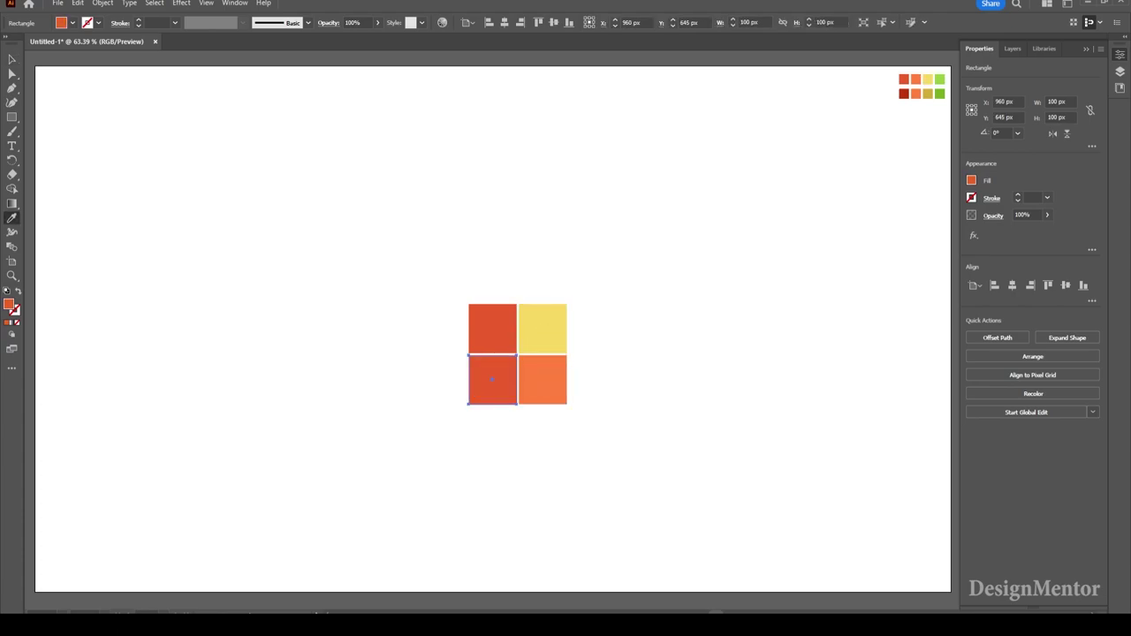
left_click(939, 79)
key("v")
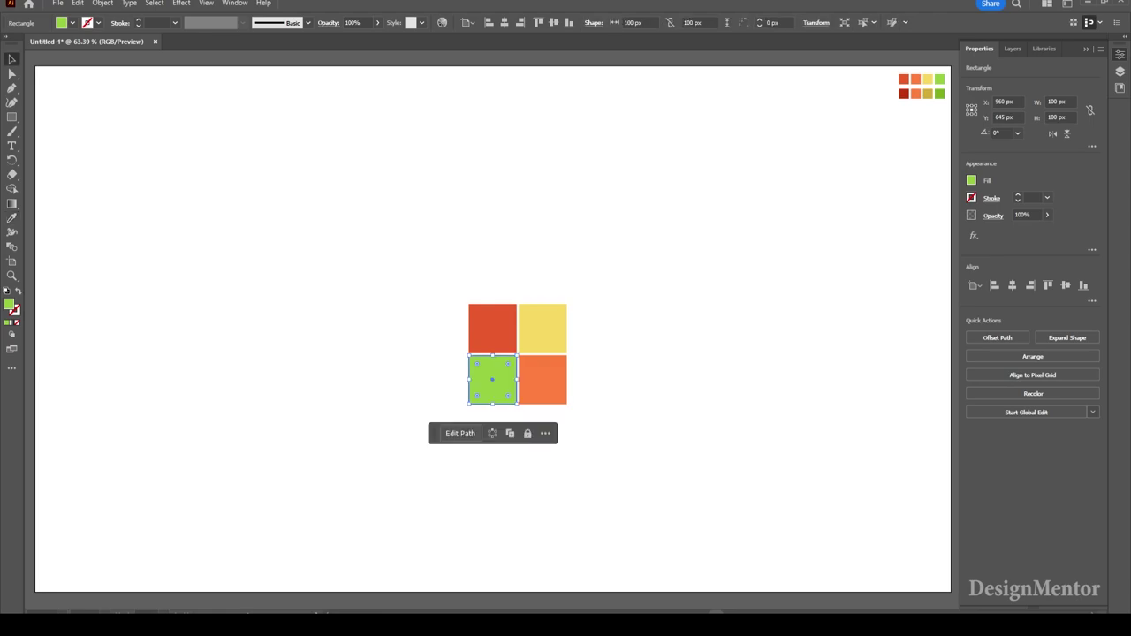
key("ctrl+shift+a")
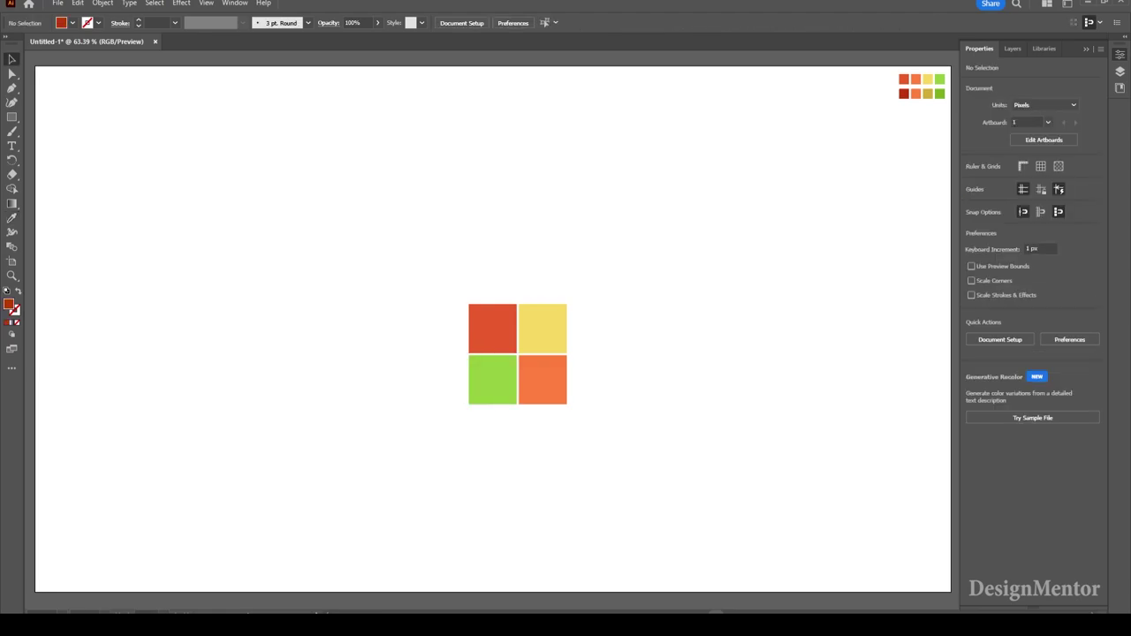
Step: Create a 50×50 px square, rotate it 45° into a diamond, and colour it dark red
key("m")
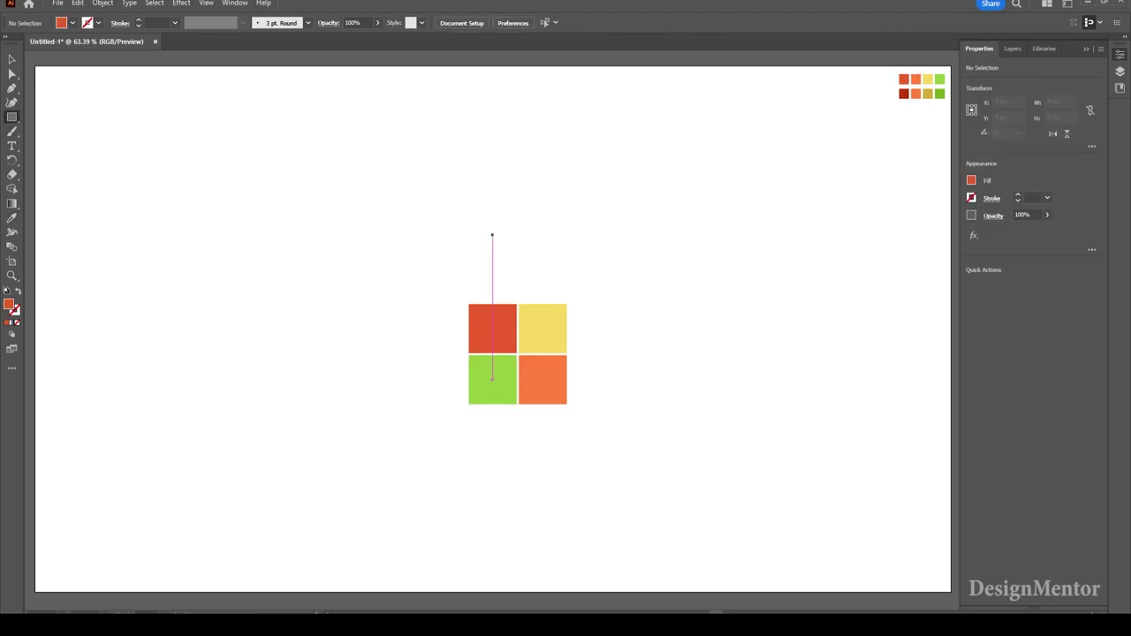
left_click(492, 235)
key("Tab")
type("50")
key("Return")
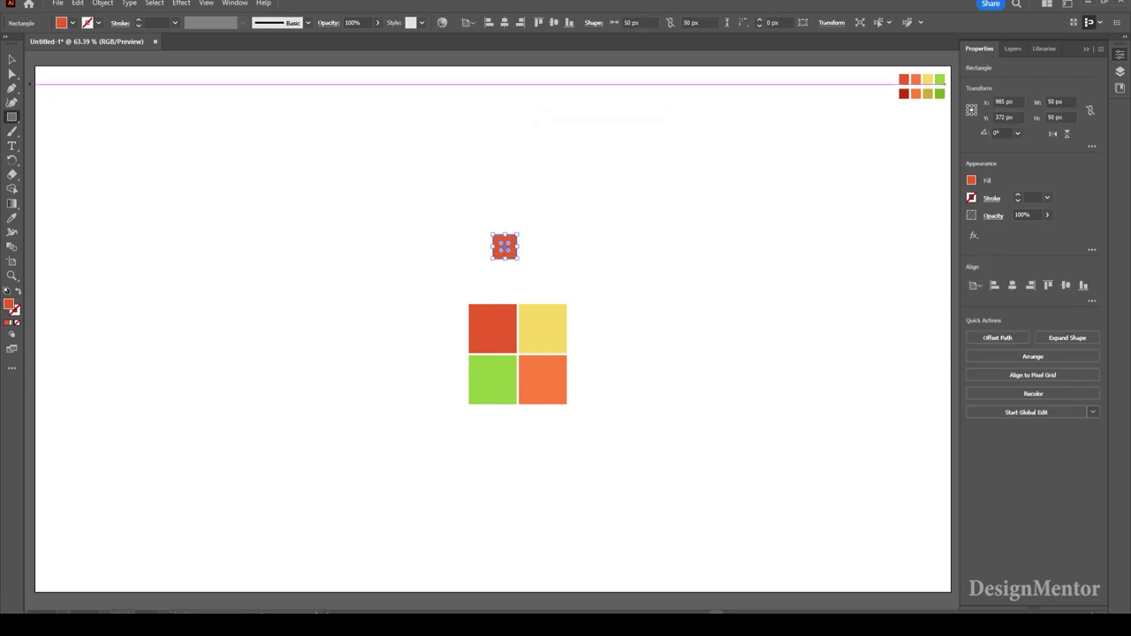
key("v")
mouse_move(523, 231)
left_mouse_down()
mouse_move(555, 253)
mouse_move(487, 254)
left_mouse_up()
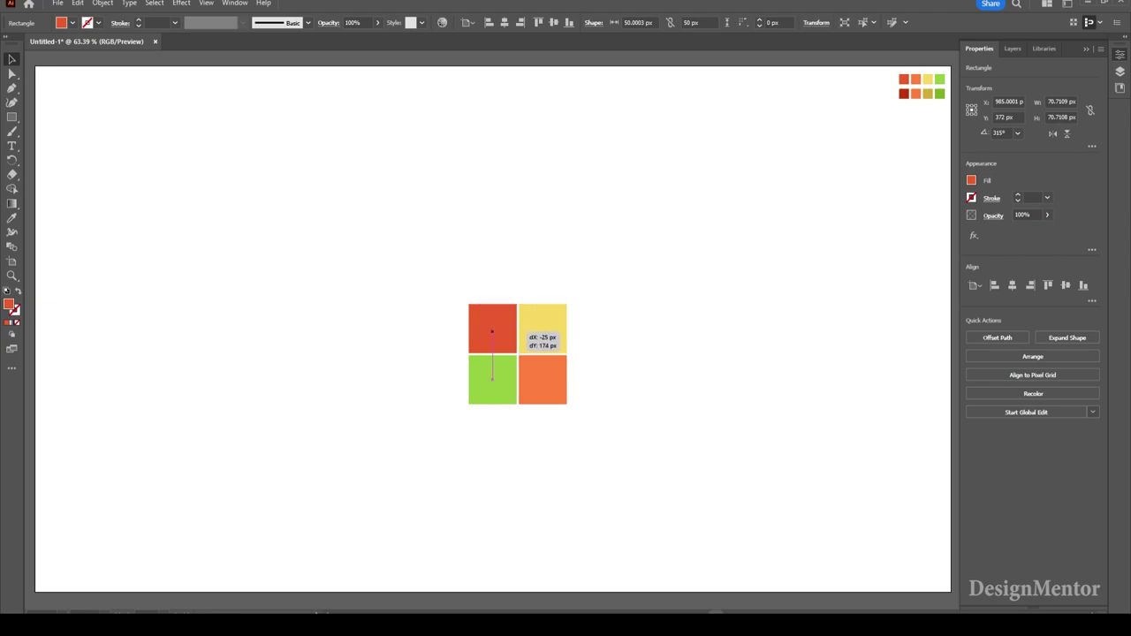
key("i")
left_click(903, 93)
key("v")
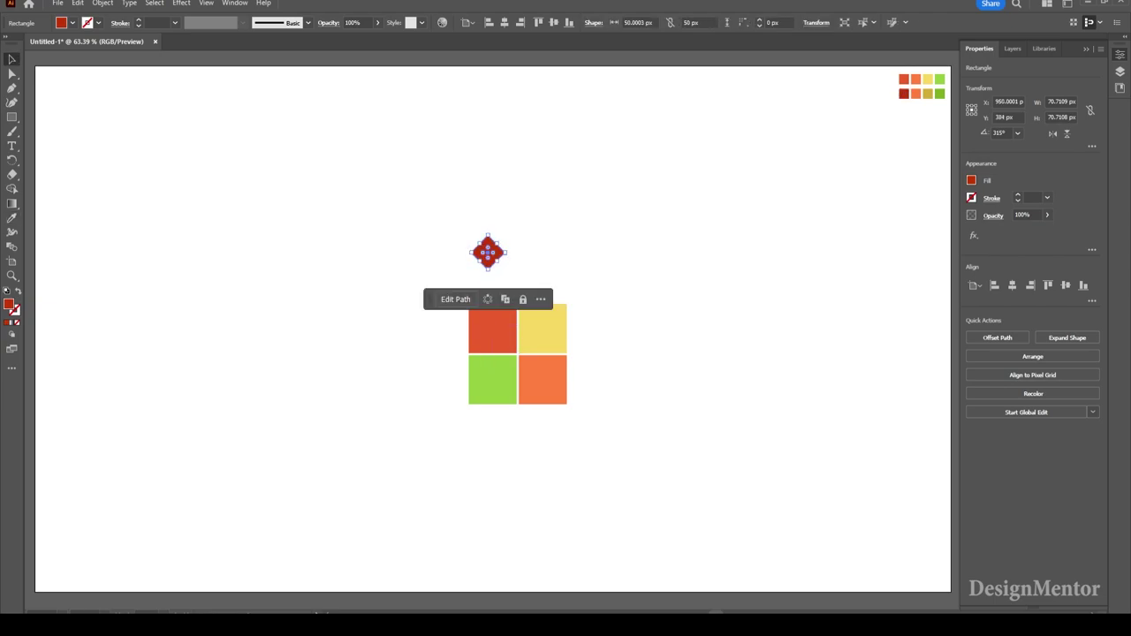
Step: Move the dark red diamond onto the centre of the red square
left_click_drag(486, 246, 487, 255)
key("ctrl+shift+a")
left_click(488, 253)
key("ctrl+shift+a")
left_click_drag(488, 254, 497, 336)
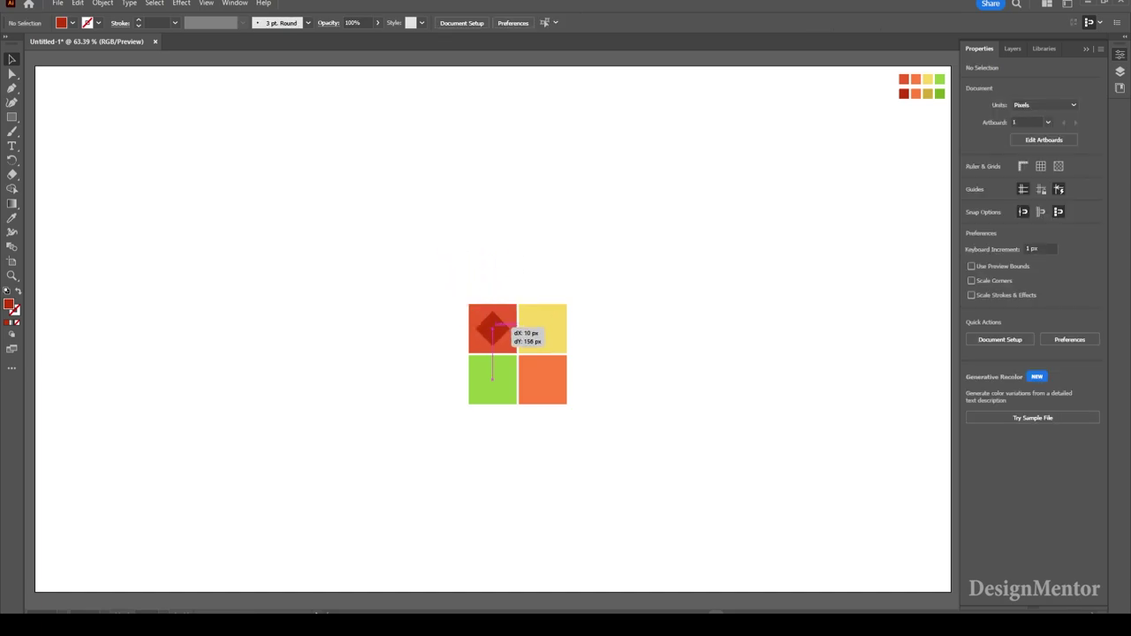
key("ctrl+shift+a")
Step: Copy the diamond onto the yellow square and recolour the copy gold
left_click(492, 327)
left_click_drag(492, 328, 540, 327)
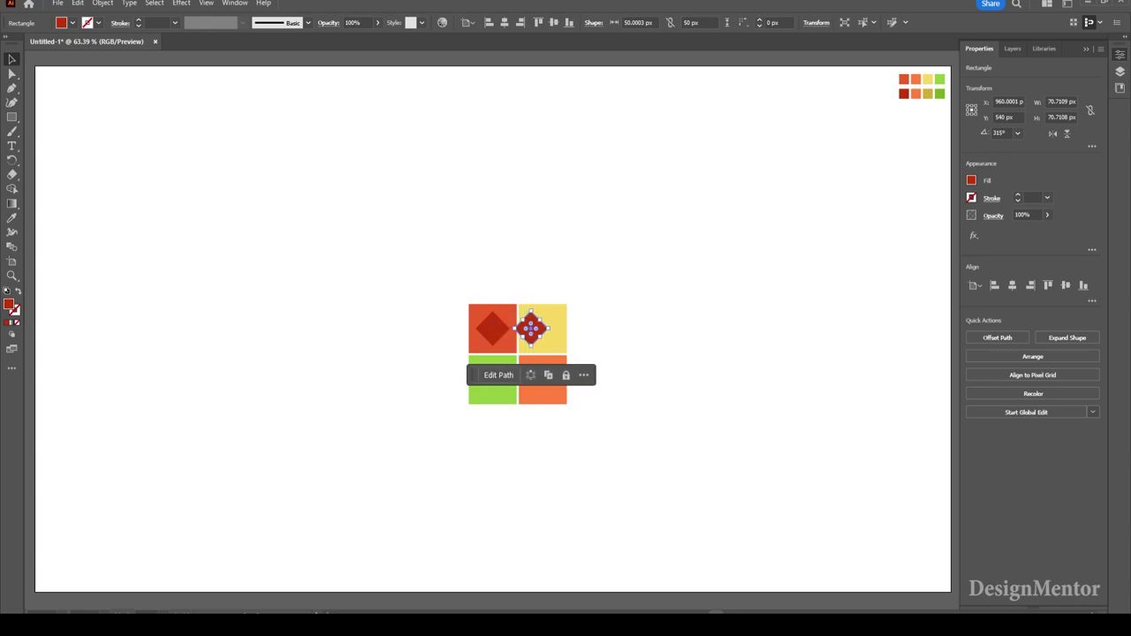
key("ctrl+shift+a")
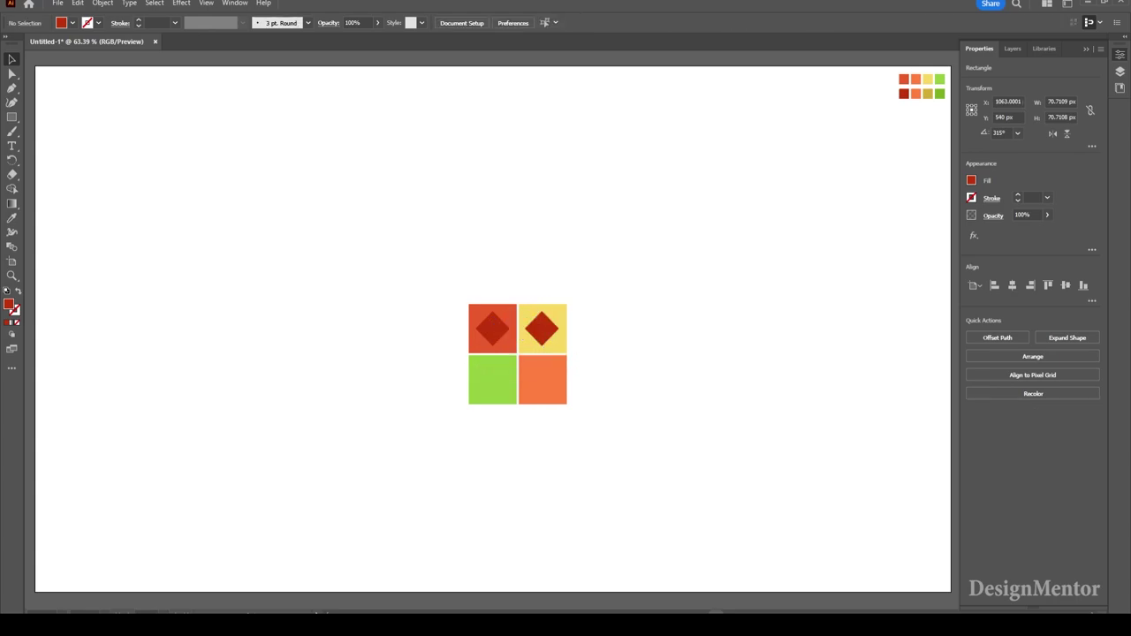
left_click(543, 329)
key("i")
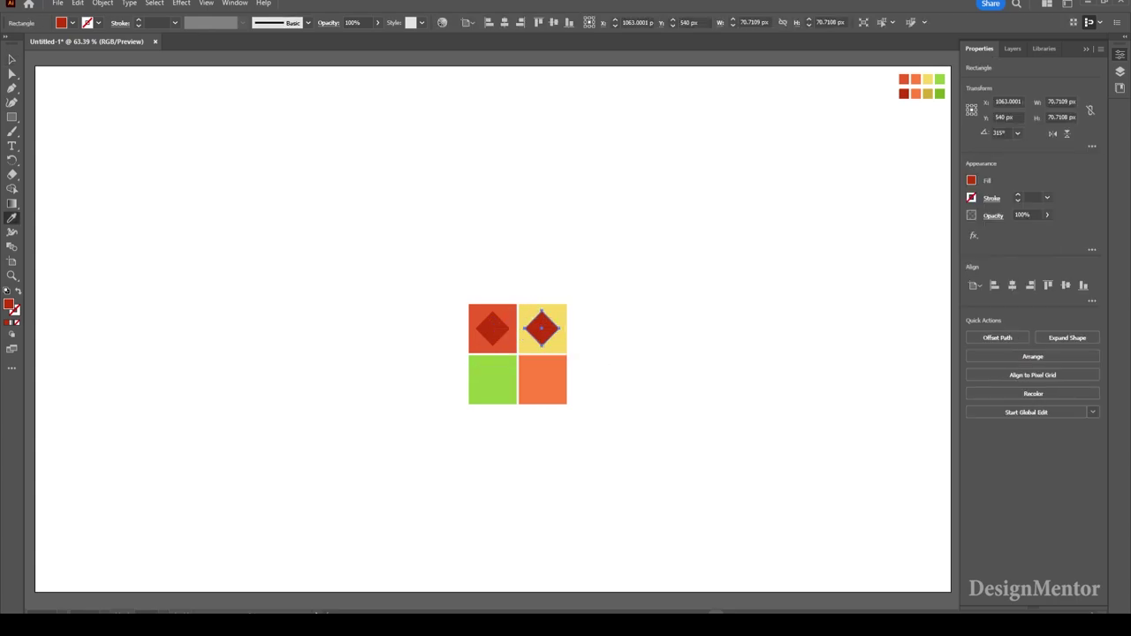
left_click(928, 92)
Step: Copy both diamonds onto the lower squares and make the lower-left diamond green
key("v")
key("ctrl+shift+a")
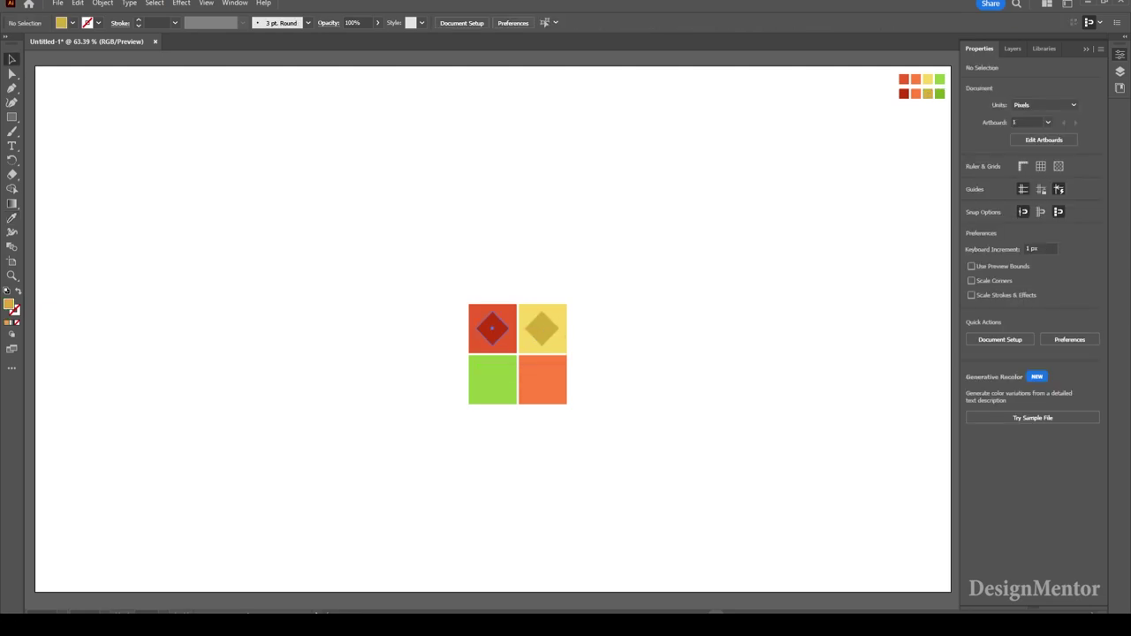
left_click(492, 329)
left_click(541, 329, "shift")
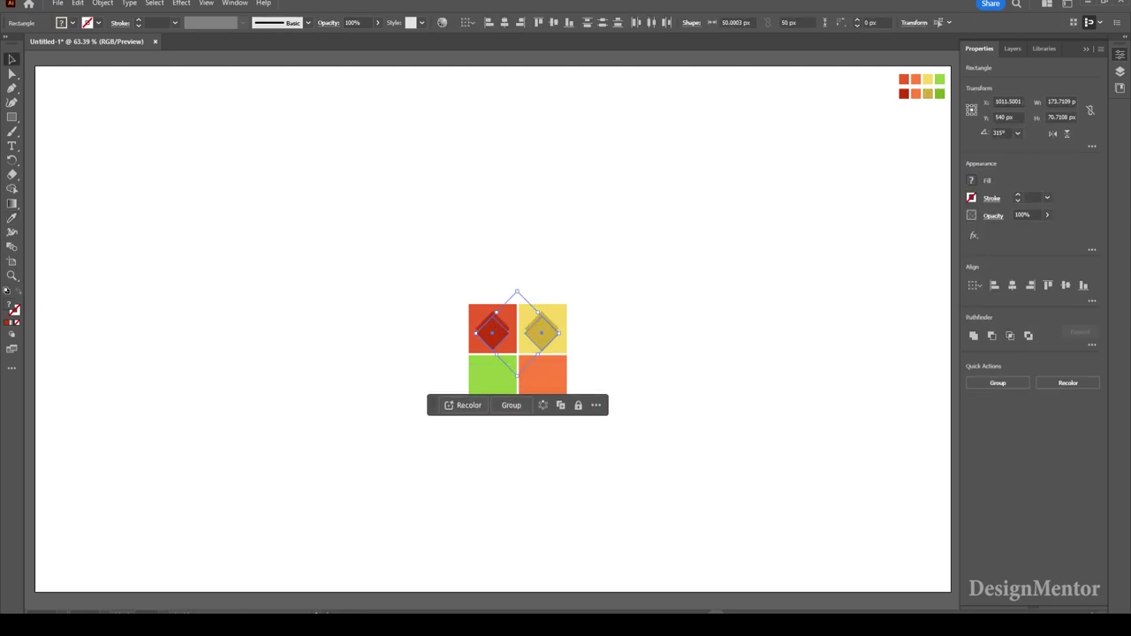
left_click_drag(542, 329, 542, 380)
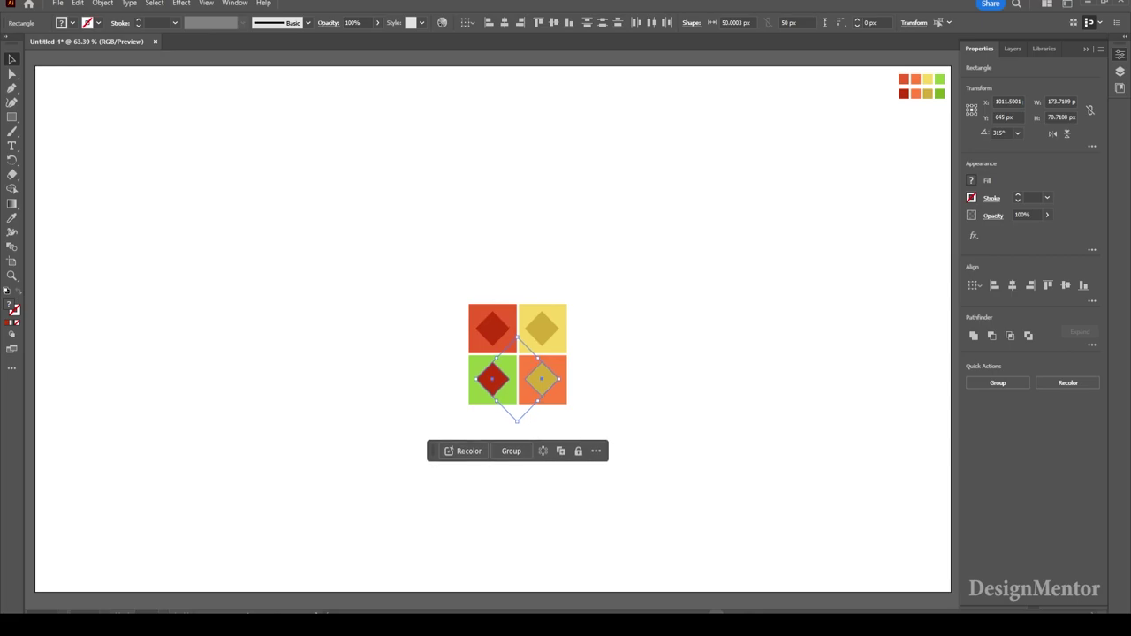
key("ctrl+shift+a")
left_click(492, 380)
key("i")
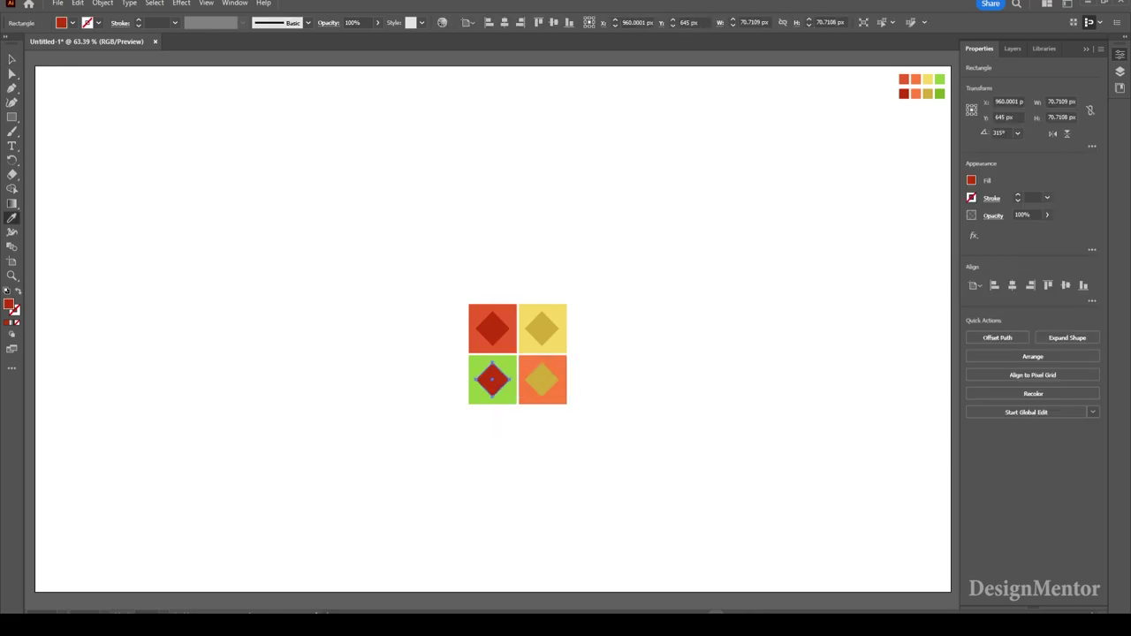
left_click(939, 94)
key("v")
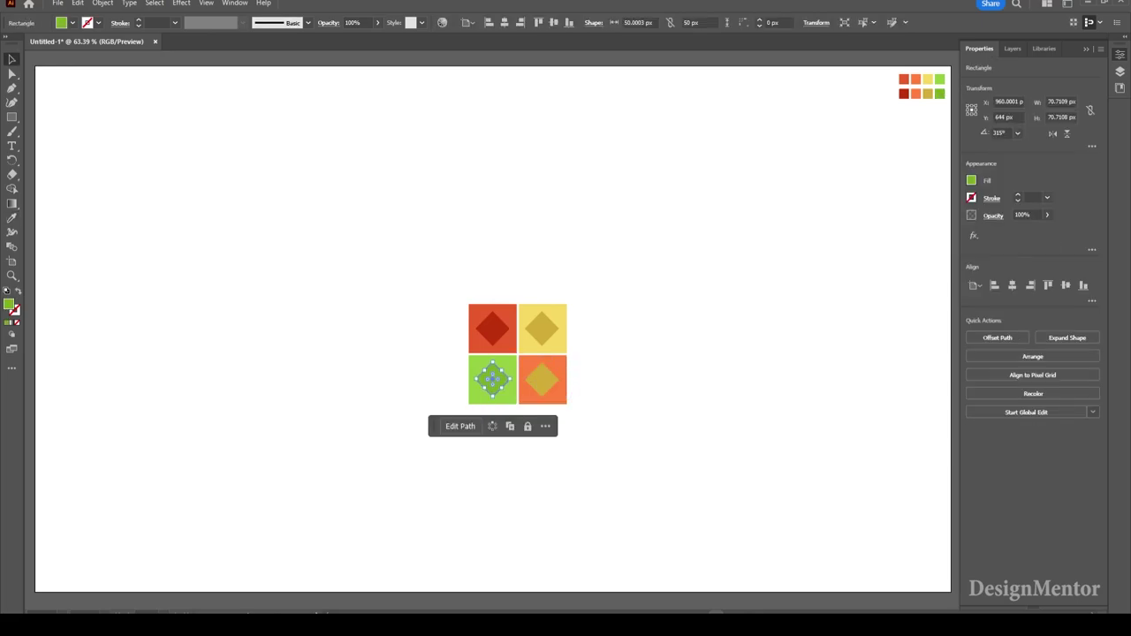
Step: Give the lower-right diamond a darker orange fill using the Color Picker
left_click(542, 380)
key("i")
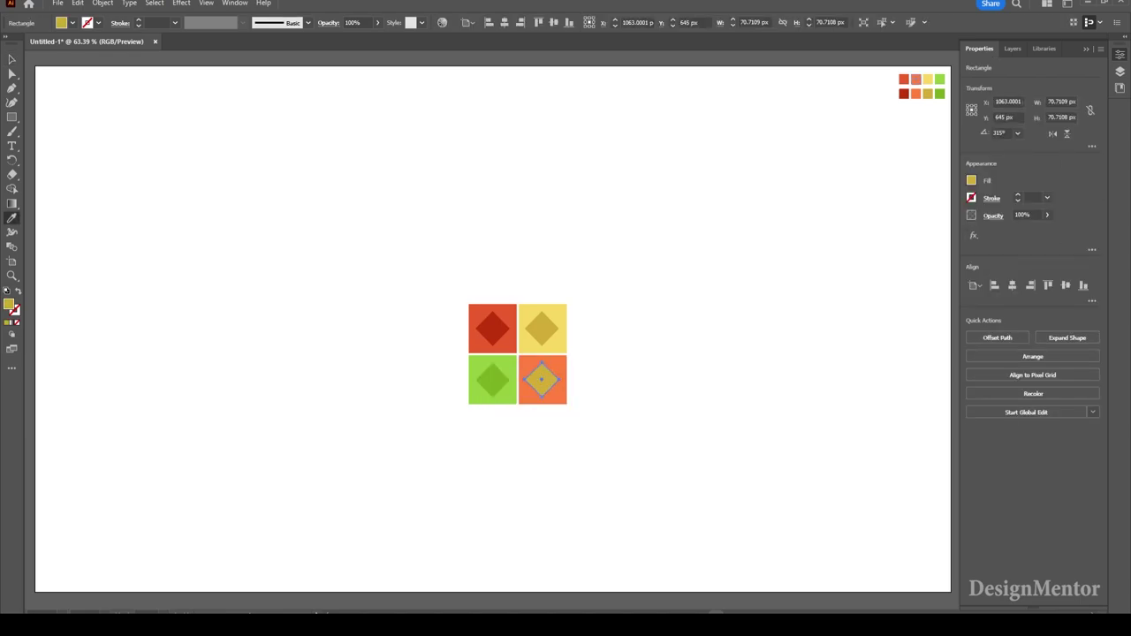
left_click(916, 94)
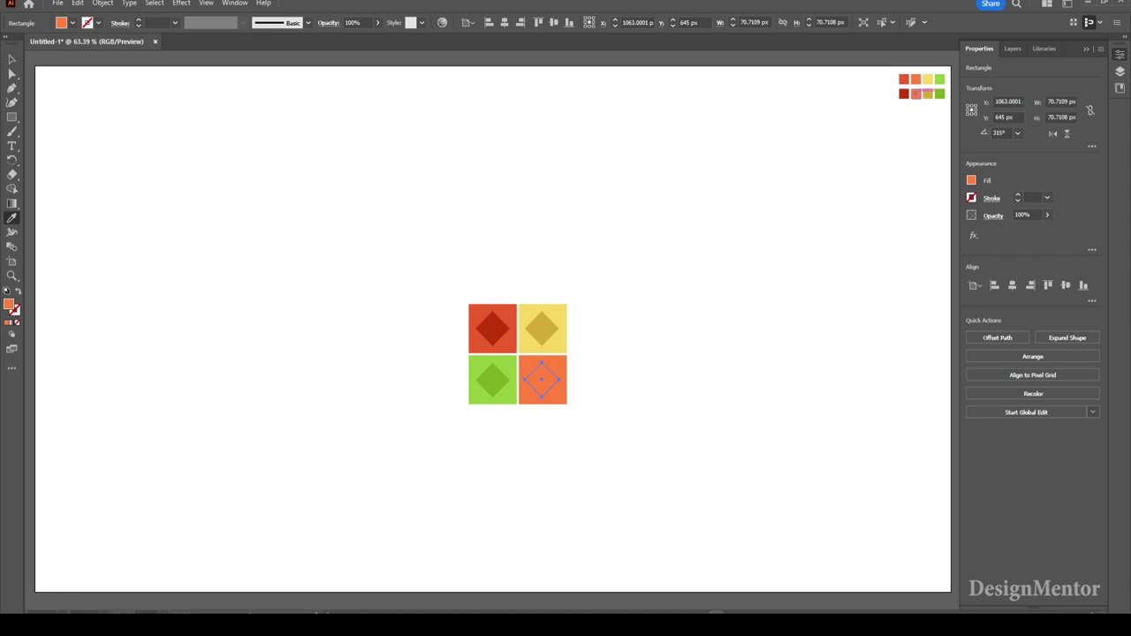
key("v")
double_click(9, 305)
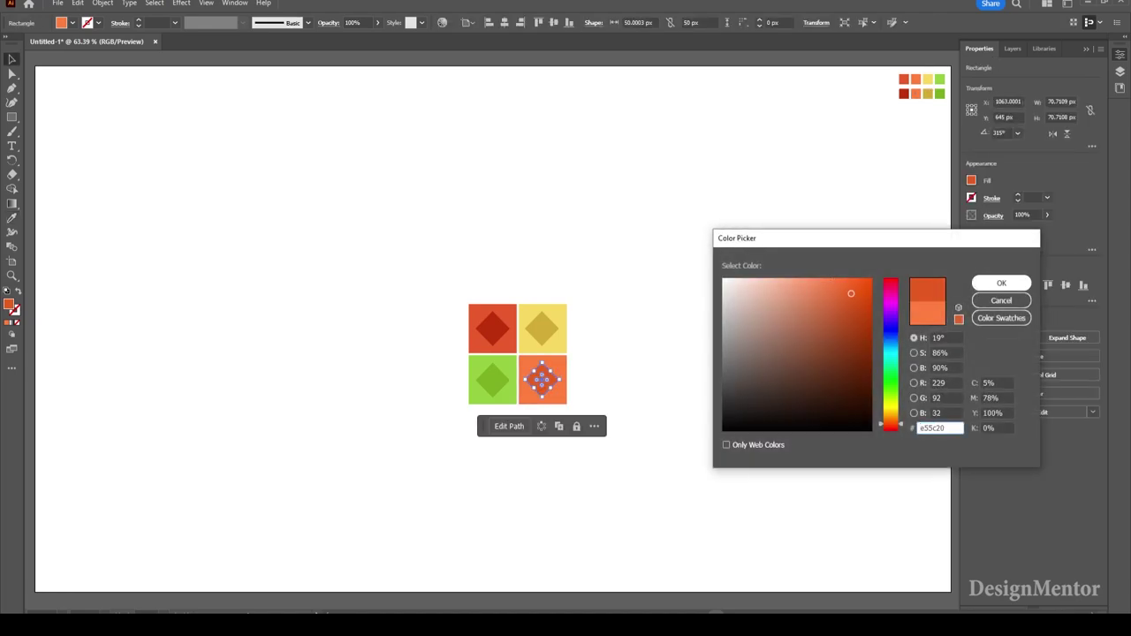
left_click(1001, 283)
left_click(917, 93)
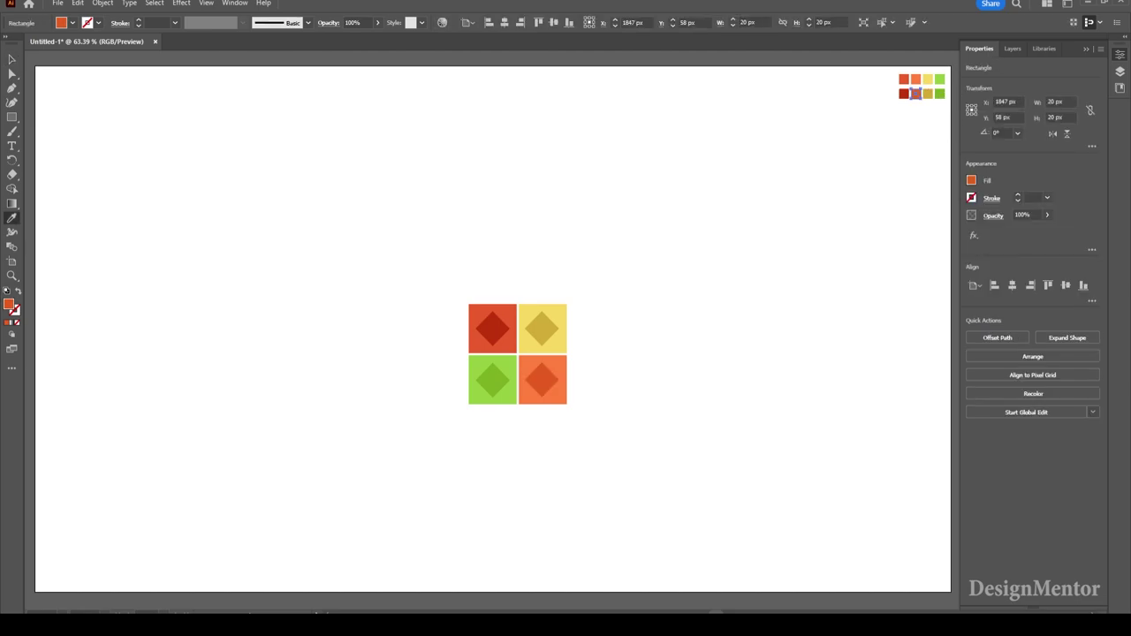
Step: Group the four squares and diamonds and centre the group on the artboard
key("ctrl+shift+a")
left_click_drag(391, 267, 614, 431)
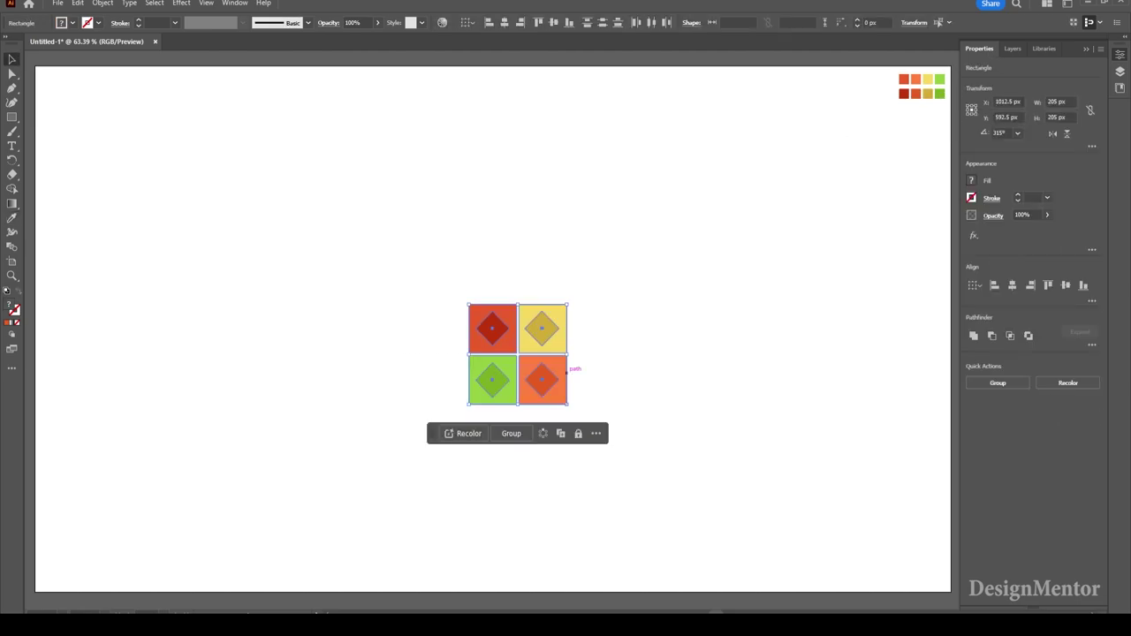
right_click(550, 355)
left_click(583, 162)
left_click(1011, 284)
left_click(1066, 285)
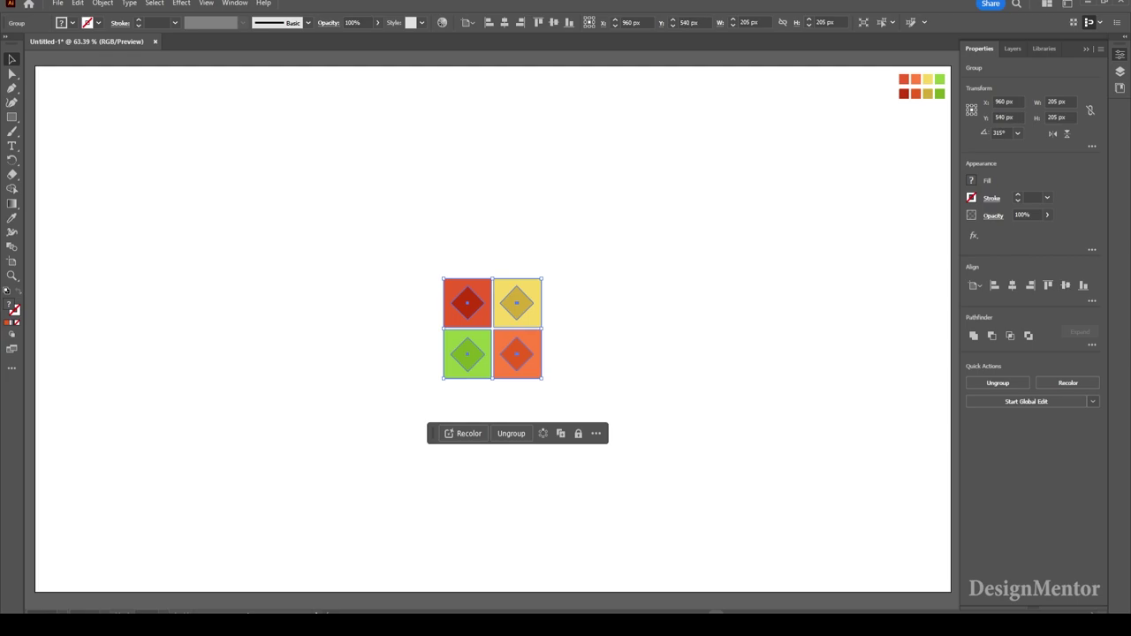
key("ctrl+shift+a")
Step: Ungroup the centred four-square cluster
left_click(521, 323)
right_click(530, 323)
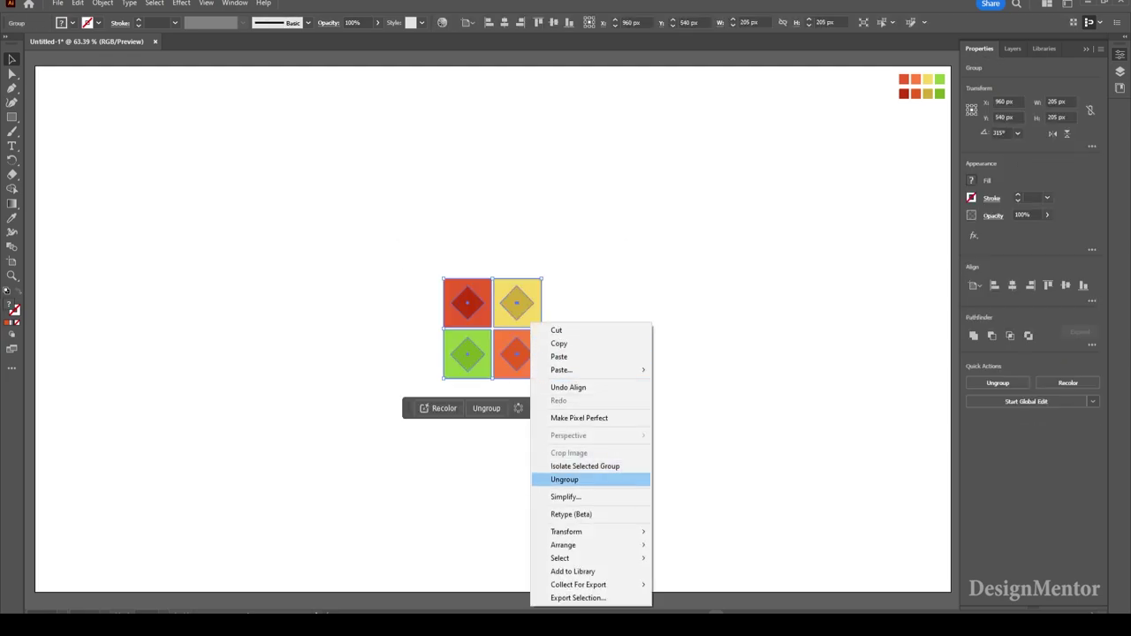
left_click(566, 479)
key("ctrl+shift+a")
left_click(11, 117)
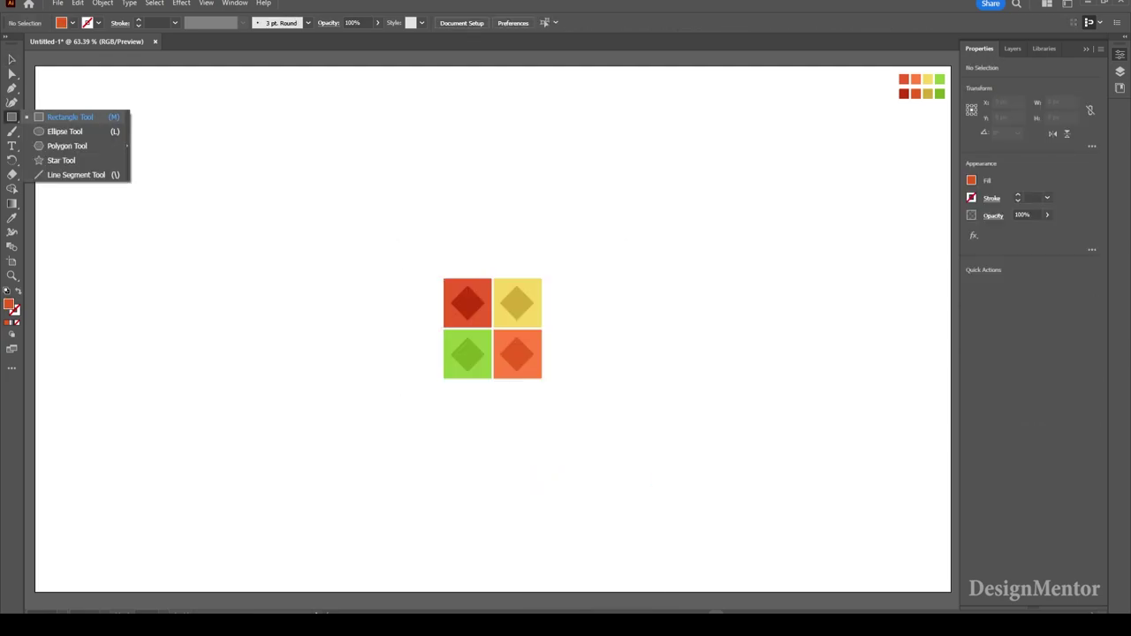
Step: Create a 350×350 px square and position it above-left of the cluster
left_click(55, 117)
left_click(602, 175)
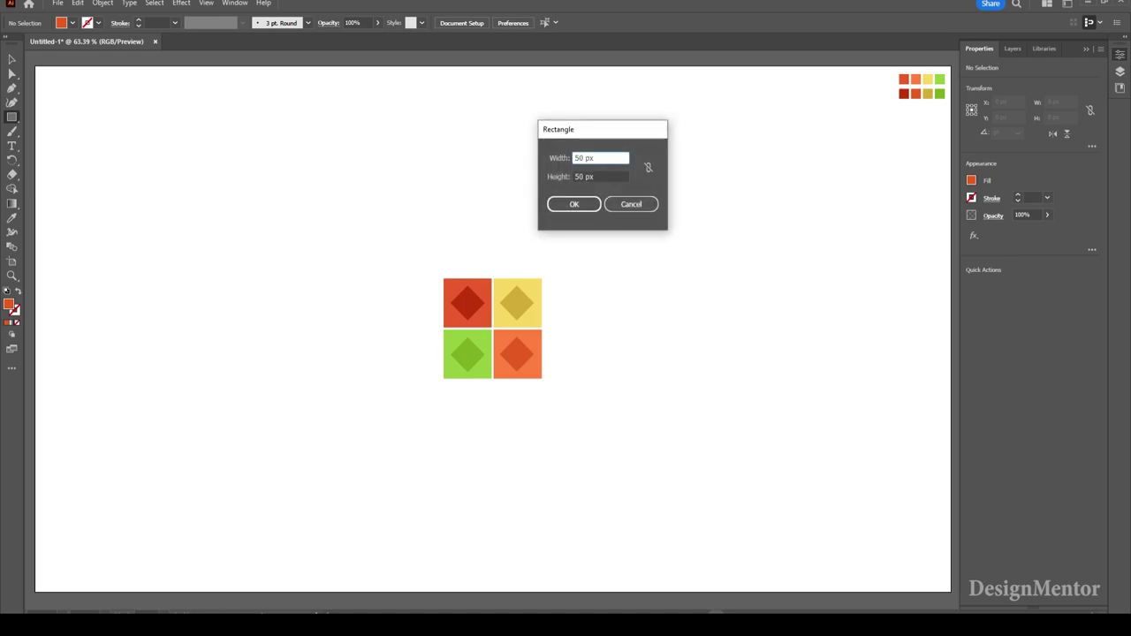
type("50")
key("Tab")
type("350")
key("Return")
key("v")
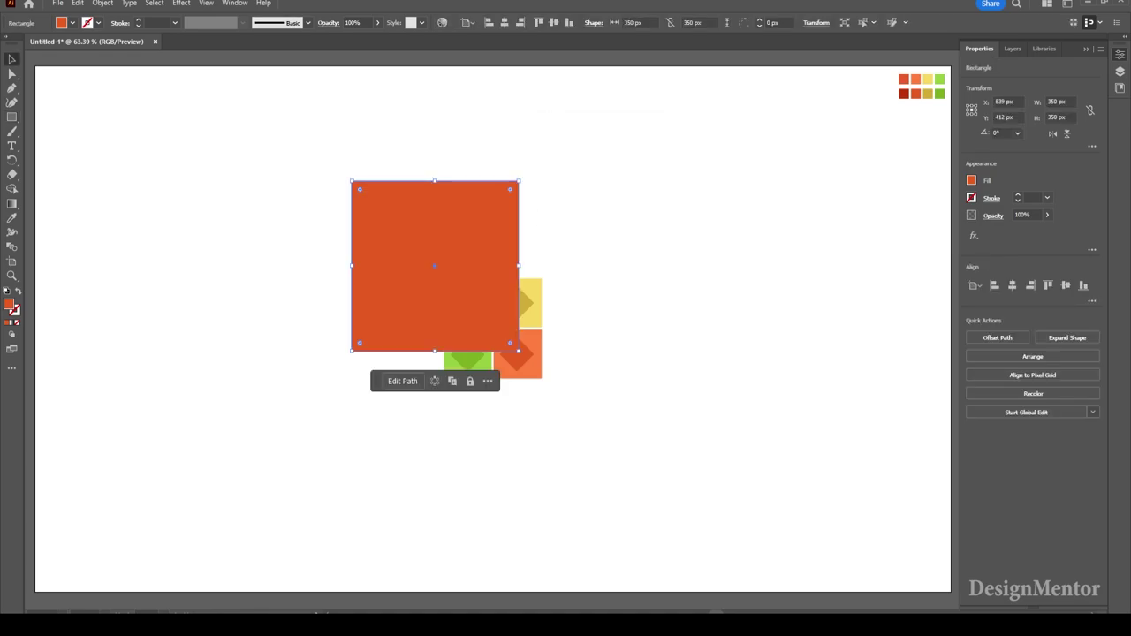
left_click_drag(434, 348, 339, 278)
left_click_drag(340, 193, 353, 184)
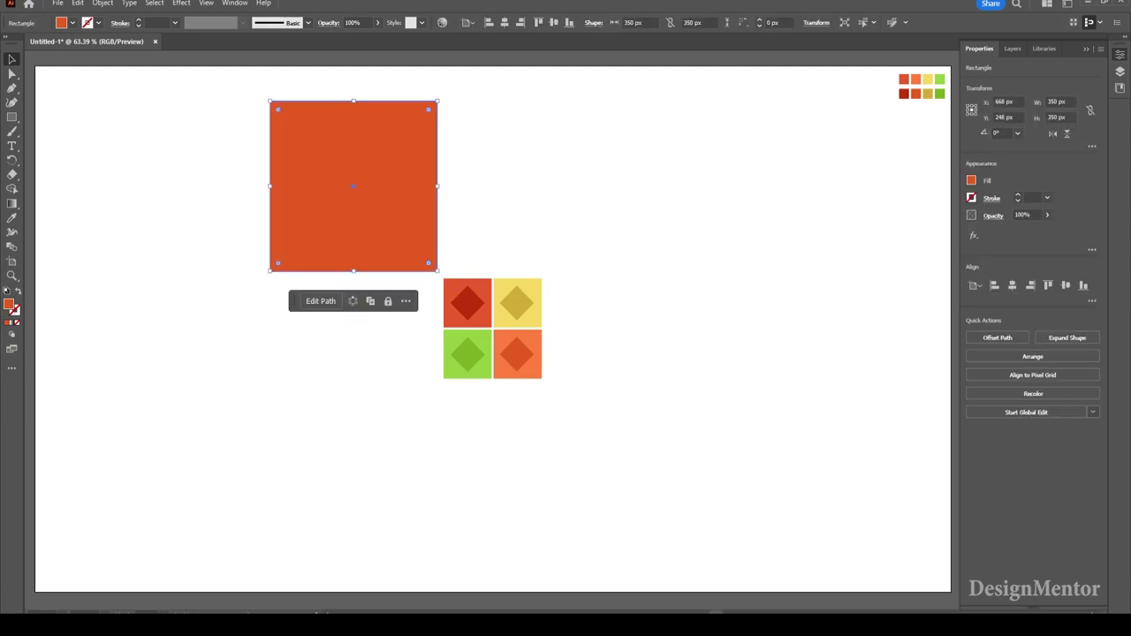
key("i")
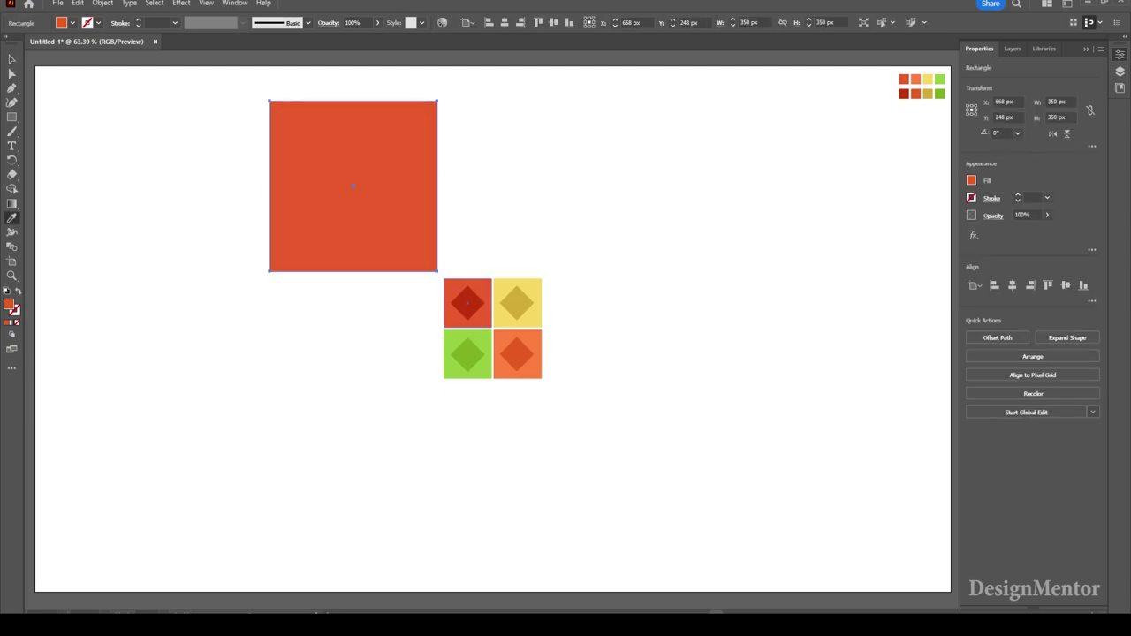
key("ctrl+shift+a")
Step: Create a 250×250 px square, rotate it 45°, and place it at the cluster's lower-right corner
key("m")
left_click(618, 265)
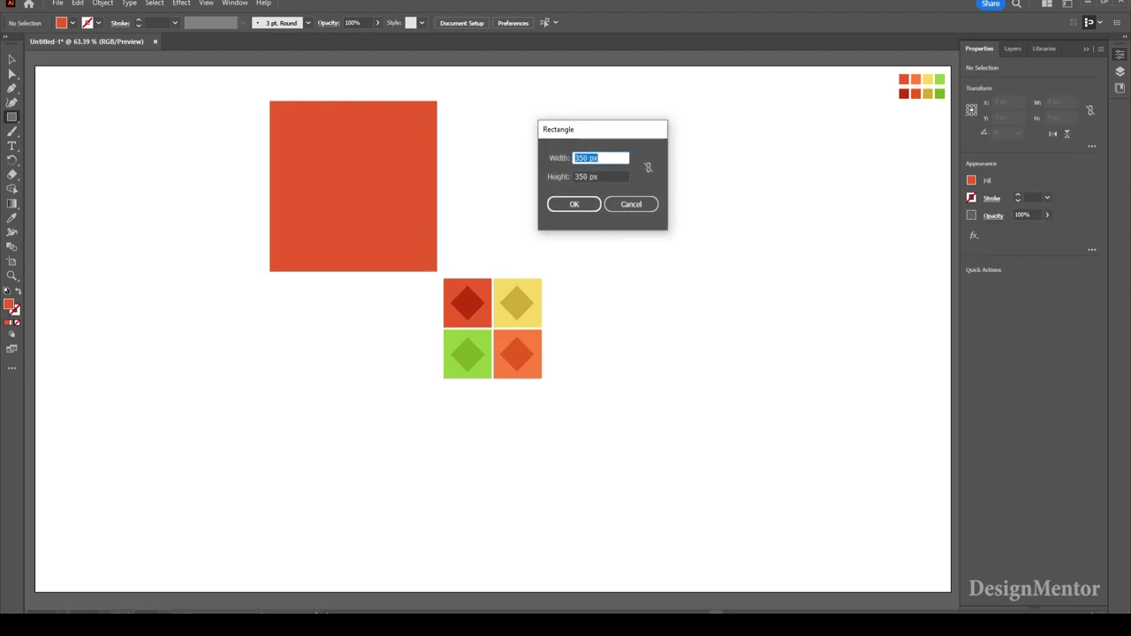
type("250")
key("Tab")
type("250")
key("Return")
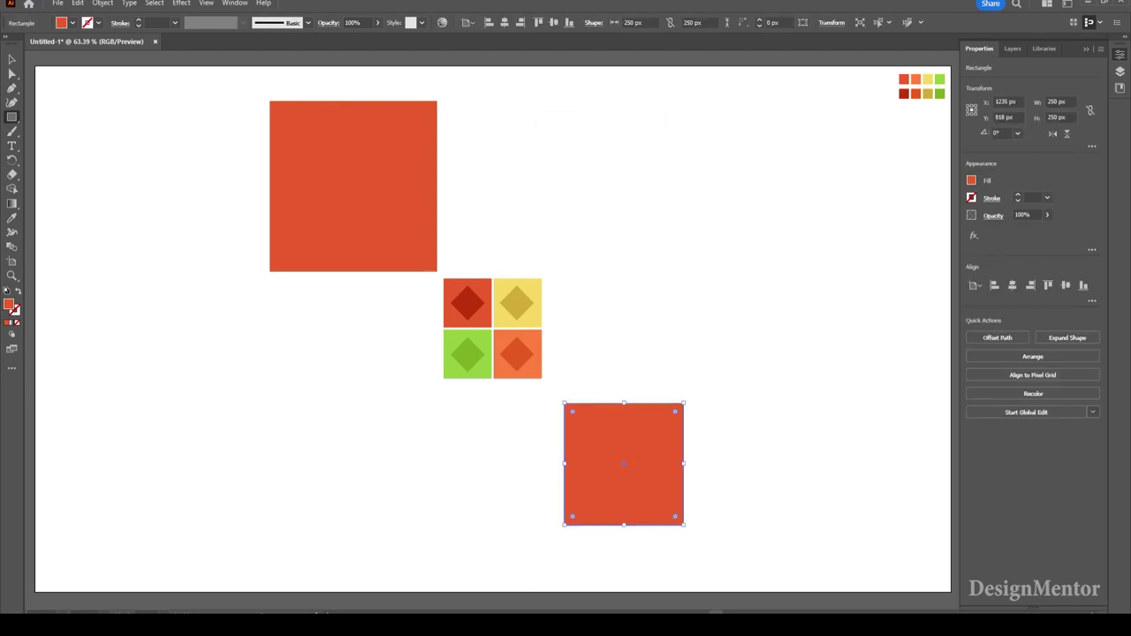
key("v")
left_click_drag(637, 478, 608, 448)
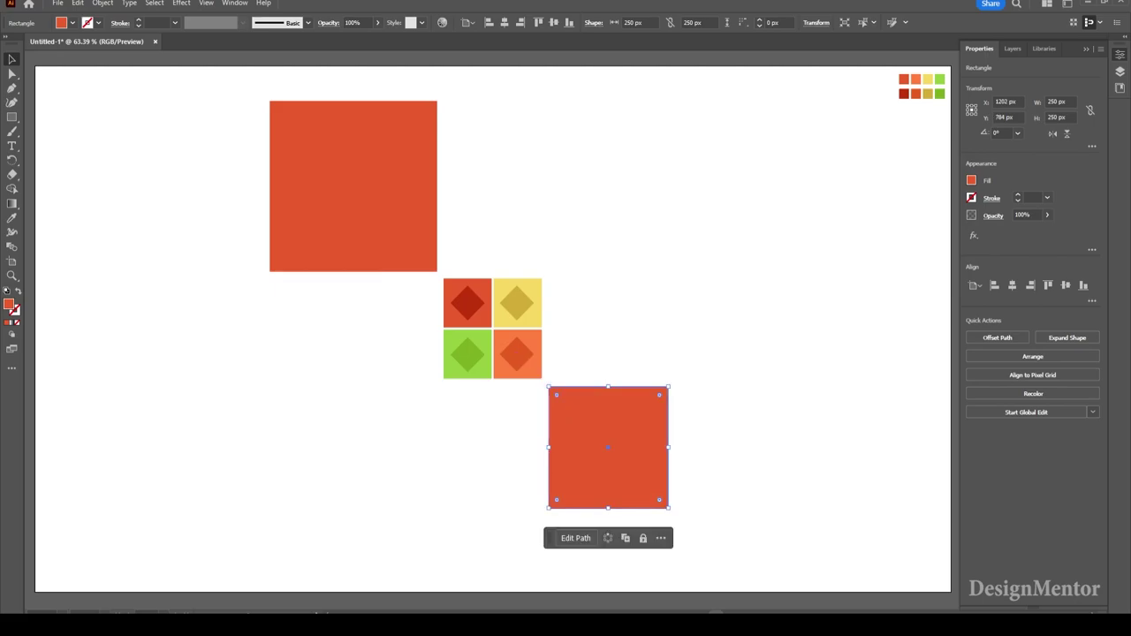
left_click_drag(675, 514, 733, 442)
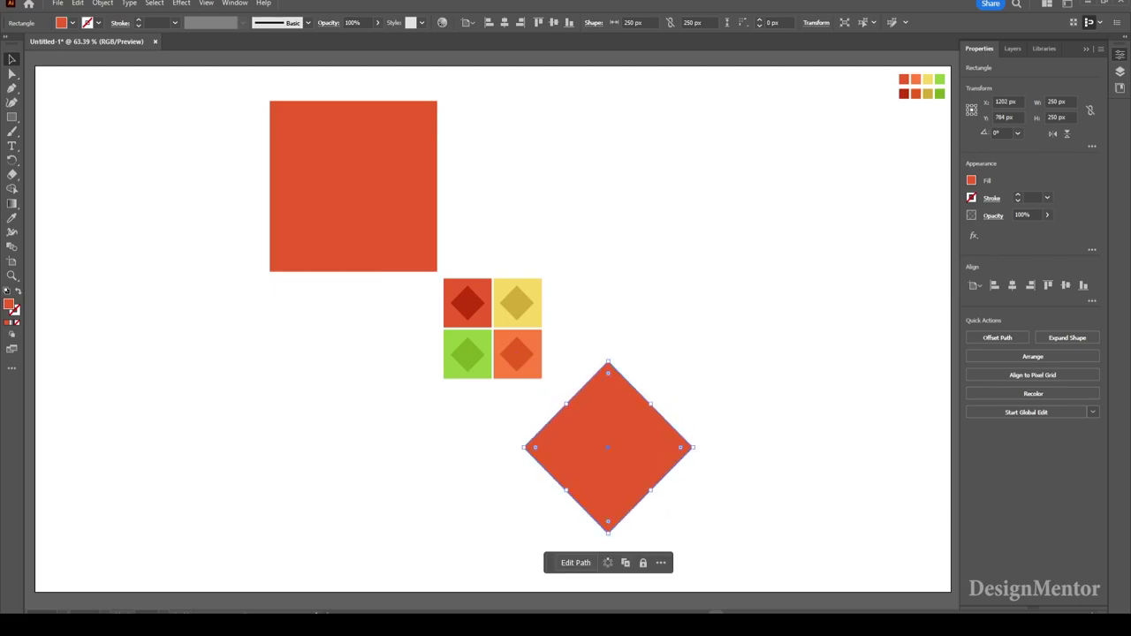
key("ctrl+shift+a")
left_click_drag(608, 448, 591, 429)
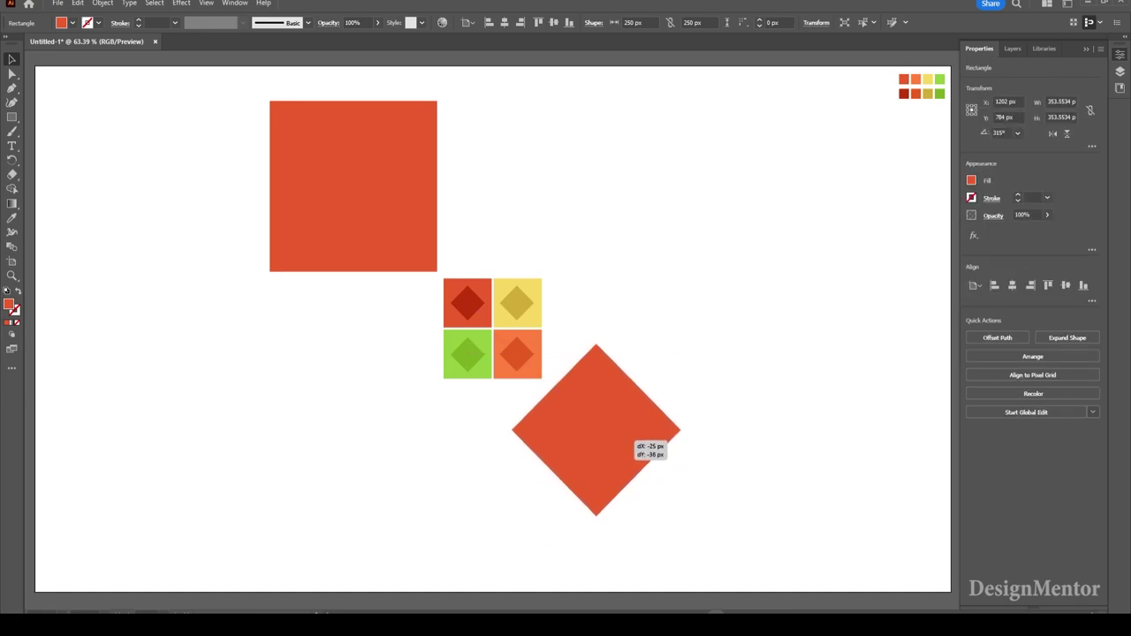
Step: Rotate the large 350 px square 45° and move it to touch the cluster
key("ctrl+shift+a")
left_click(397, 177)
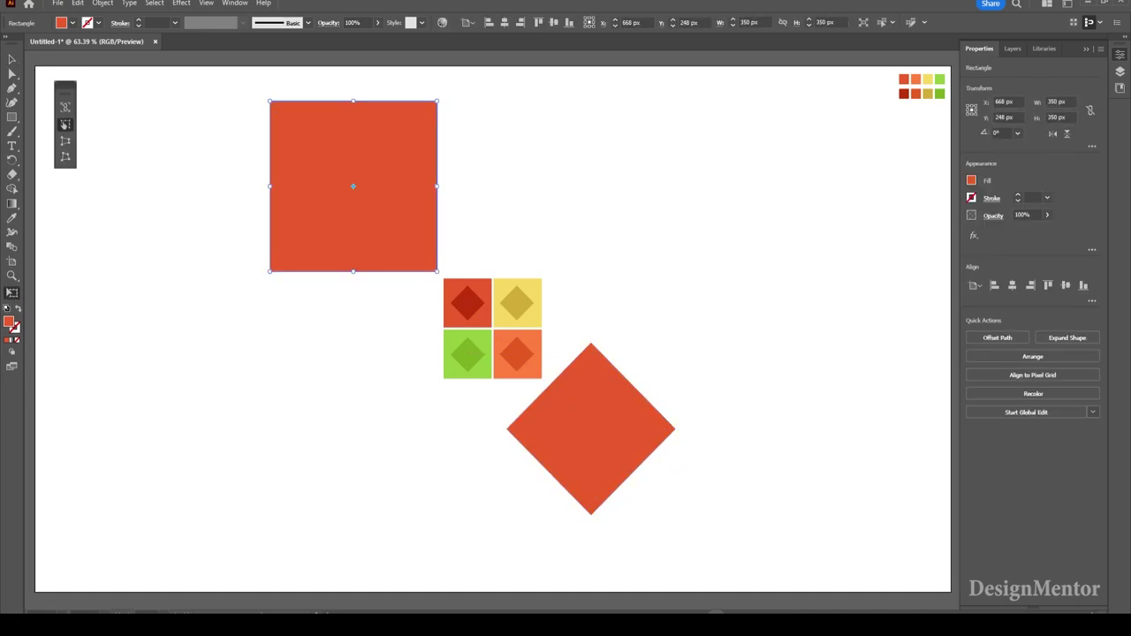
left_click_drag(440, 98, 505, 196)
key("v")
left_click_drag(416, 226, 446, 244)
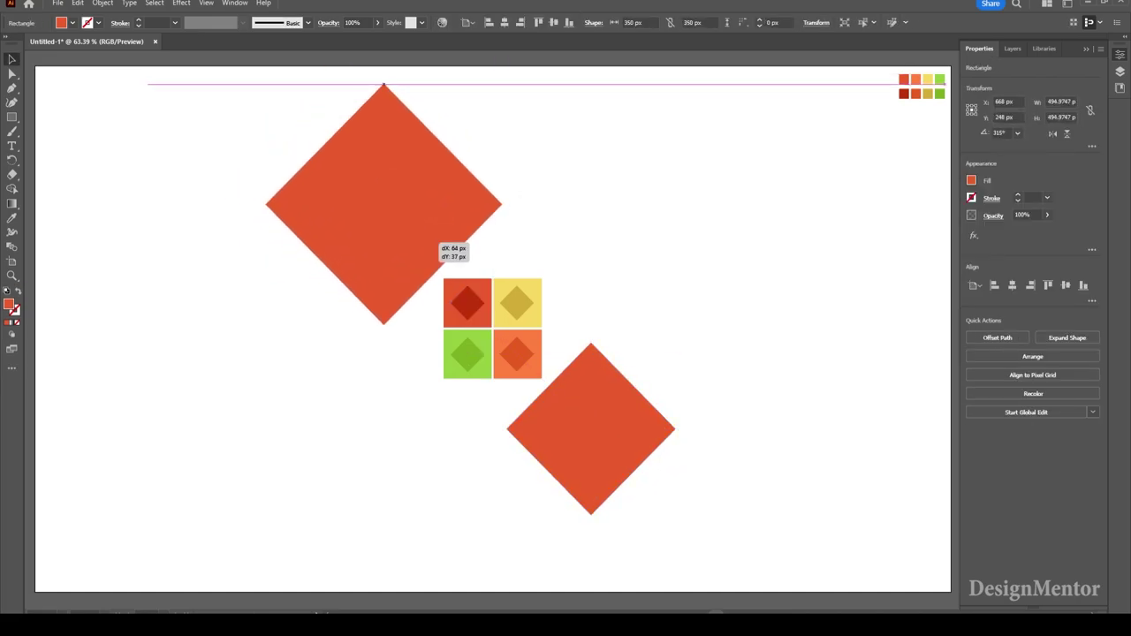
Step: Recolour the lower-right diamond light orange sampled from the cluster
key("ctrl+shift+a")
left_click(591, 429)
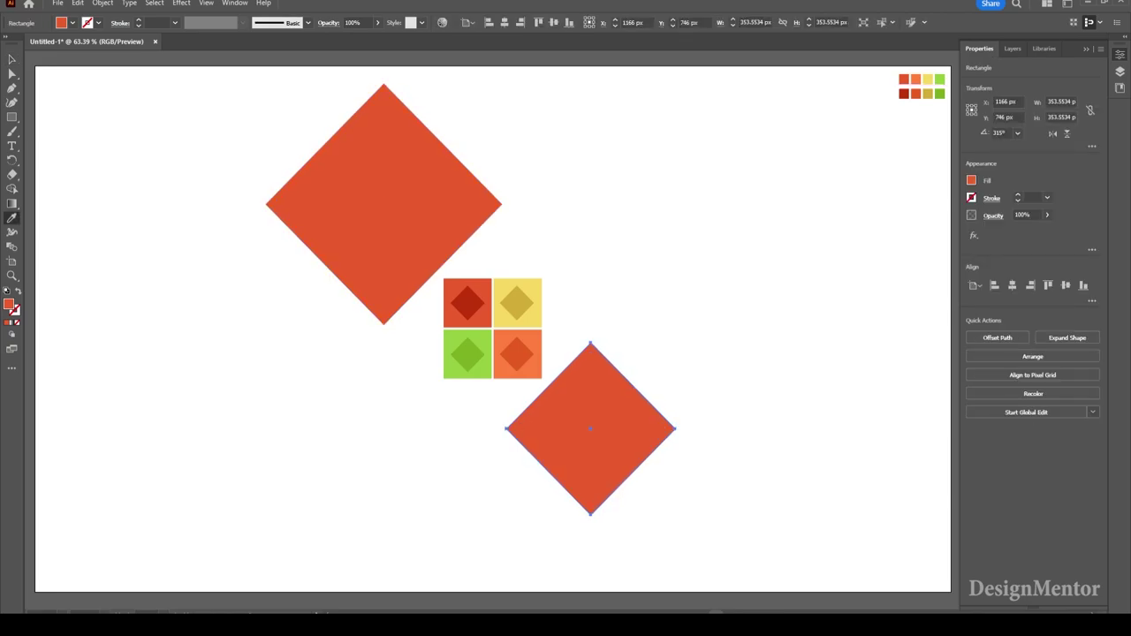
key("i")
left_click(517, 353)
key("ctrl+shift+a")
Step: Create another 350×350 px square and colour it yellow
key("m")
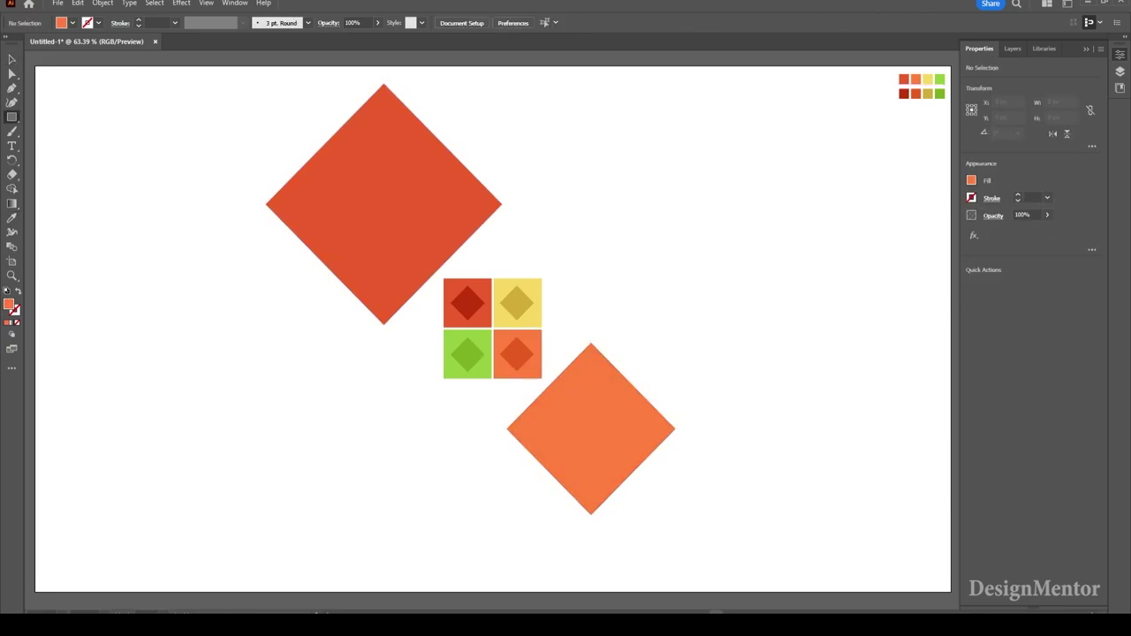
left_click(590, 239)
type("235")
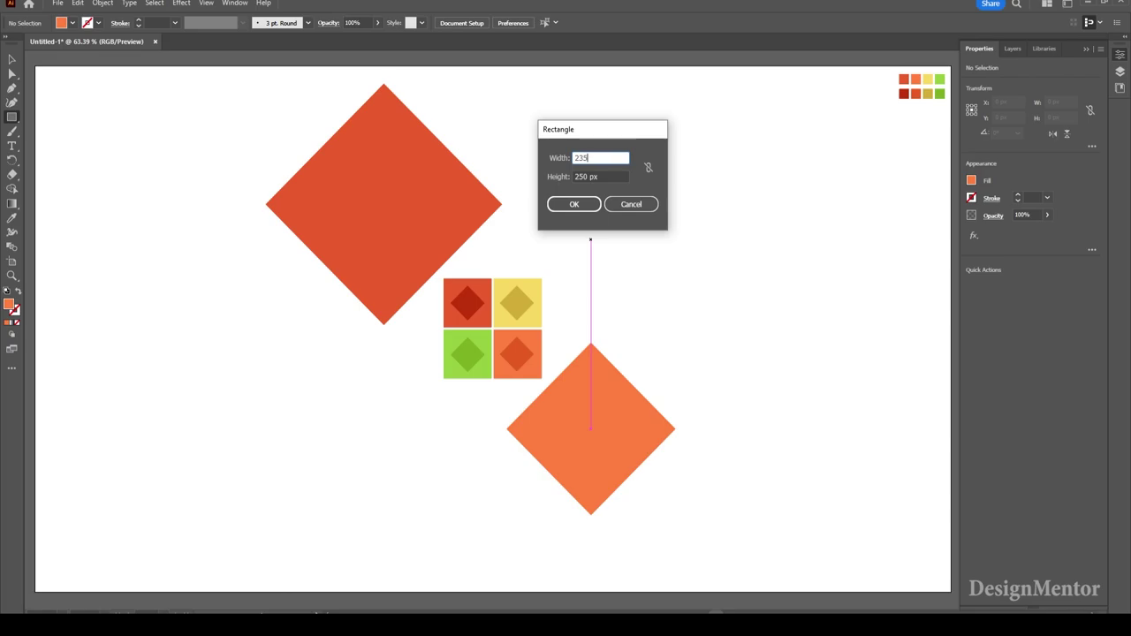
type("350")
key("Tab")
type("350")
key("Return")
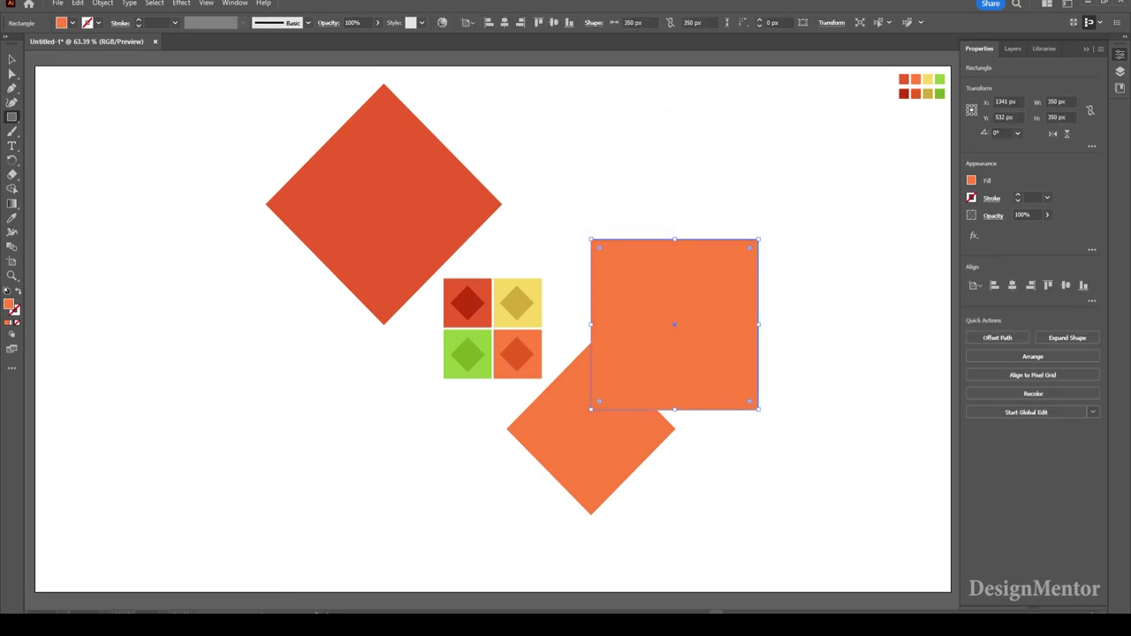
left_click(517, 303)
Step: Rotate the yellow square into a diamond and move it upper-right of the cluster
key("r")
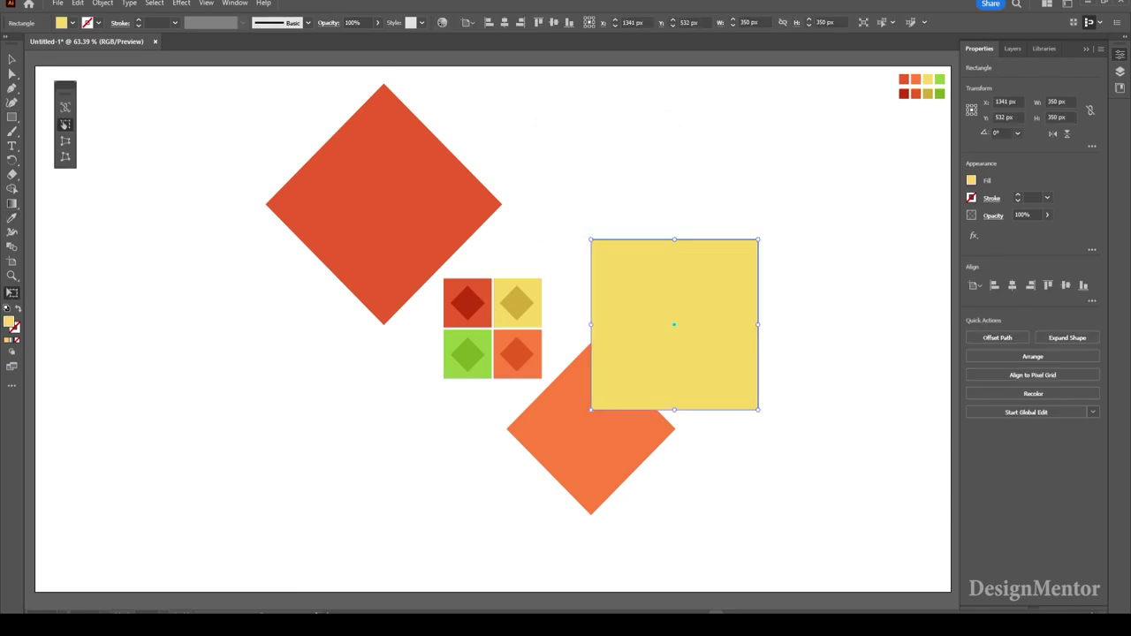
left_click_drag(771, 201, 830, 304)
key("v")
left_click_drag(740, 348, 681, 237)
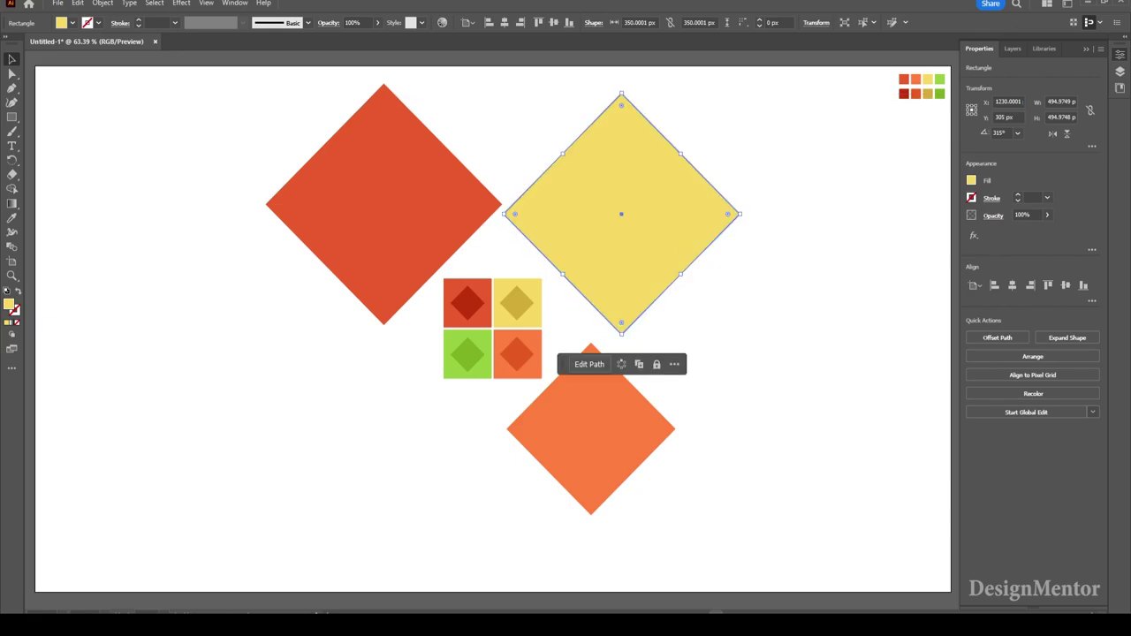
key("ctrl+shift+a")
Step: Draw a 200 px square lower-left of the cluster and fill it with the sampled green
key("m")
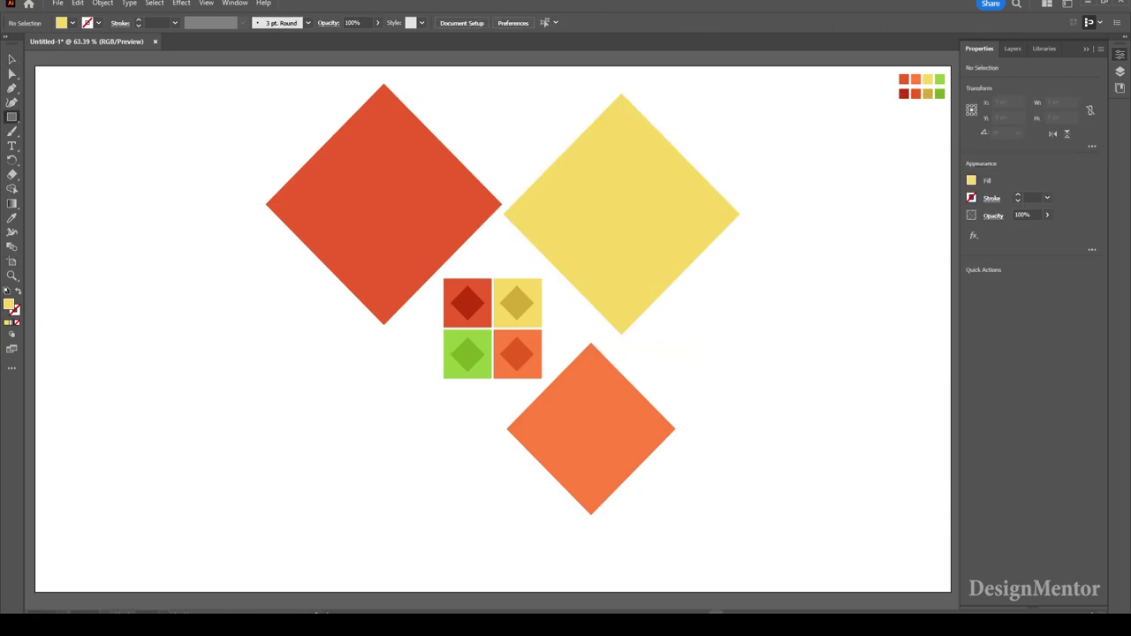
left_click(602, 172)
type("200")
key("Tab")
key("Return")
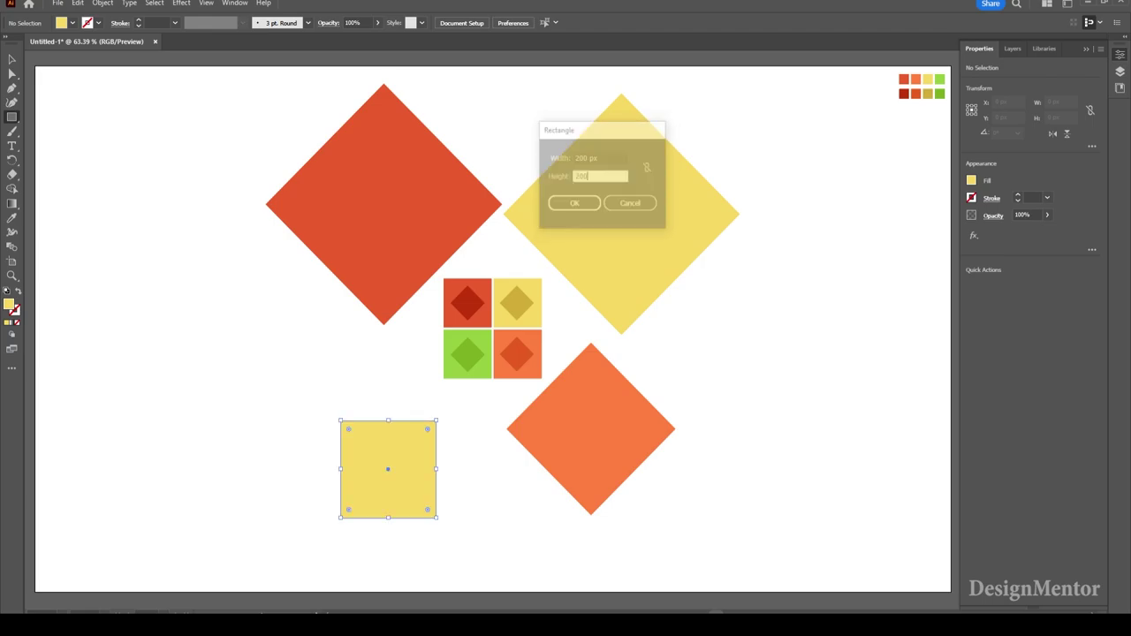
key("i")
left_click(451, 354)
key("v")
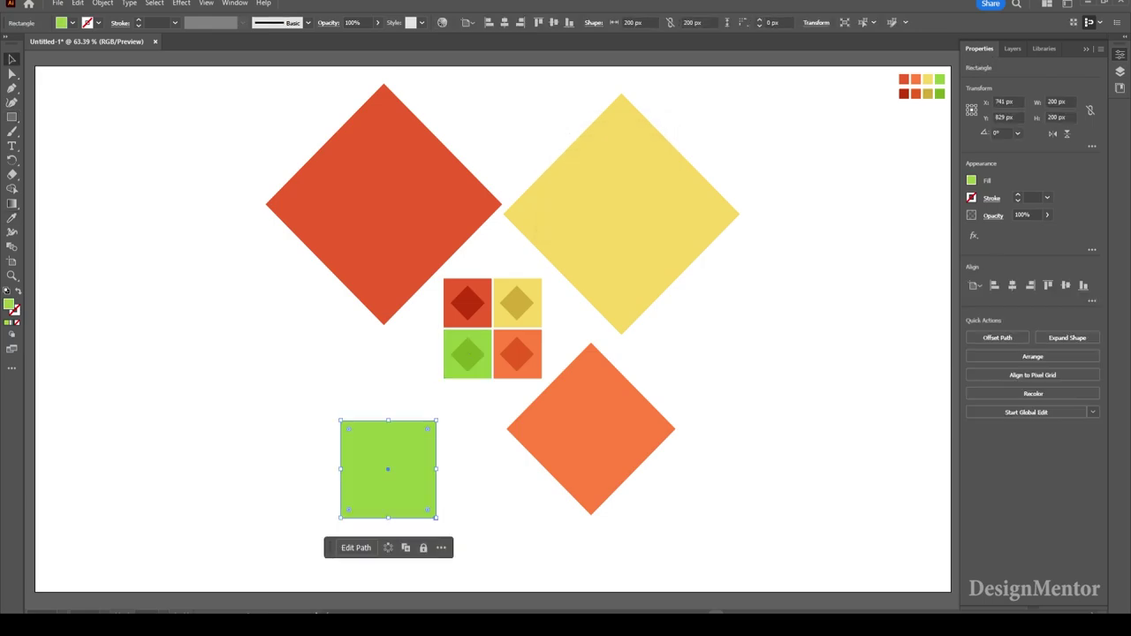
Step: Rotate the green square into a diamond, move it up and enlarge it
key("e")
left_click_drag(468, 406, 499, 468)
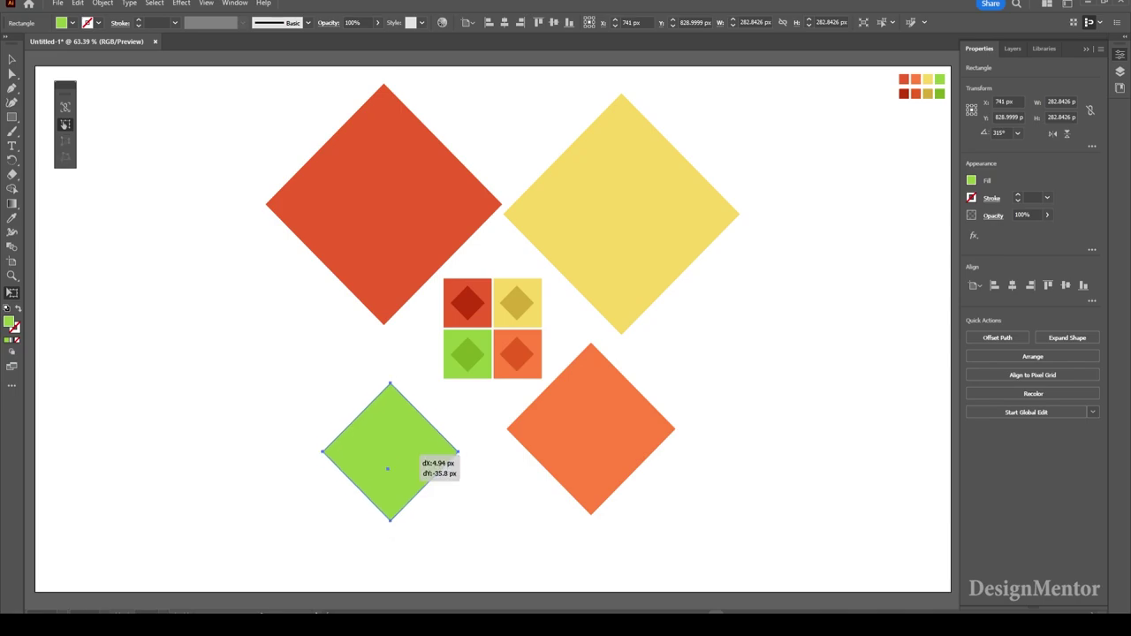
mouse_move(404, 478)
left_mouse_down()
mouse_move(412, 425)
mouse_move(404, 444)
left_mouse_up()
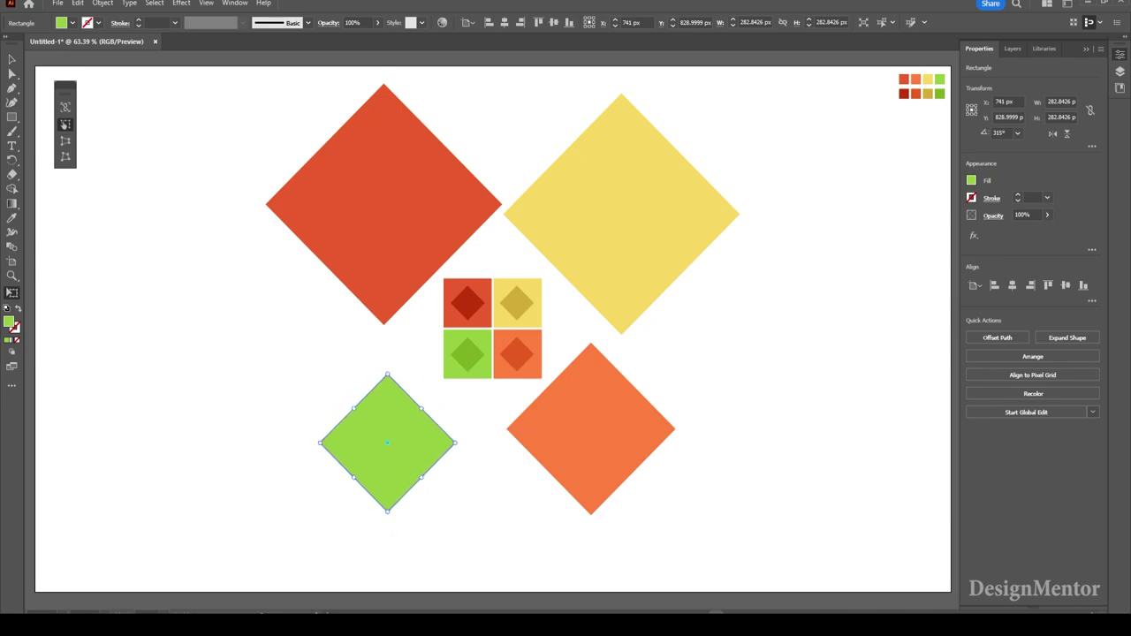
left_click_drag(387, 511, 394, 567)
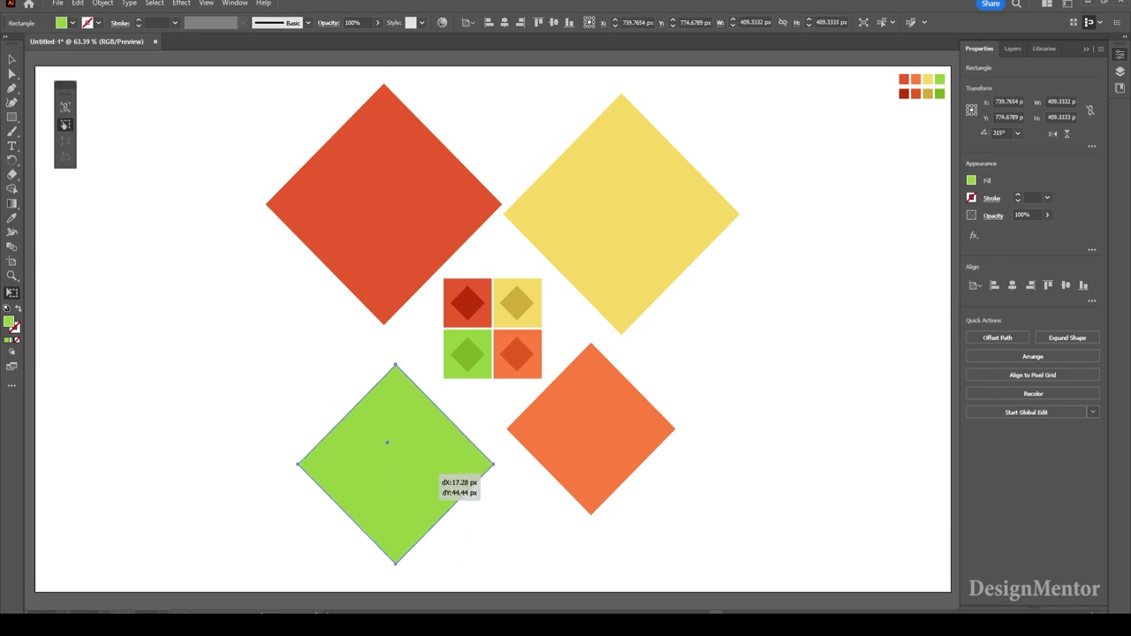
left_click_drag(433, 477, 439, 470)
Step: Nudge the yellow, red and orange diamonds into balanced positions
left_click_drag(624, 209, 609, 223)
left_click(389, 203)
left_click_drag(399, 258, 384, 262)
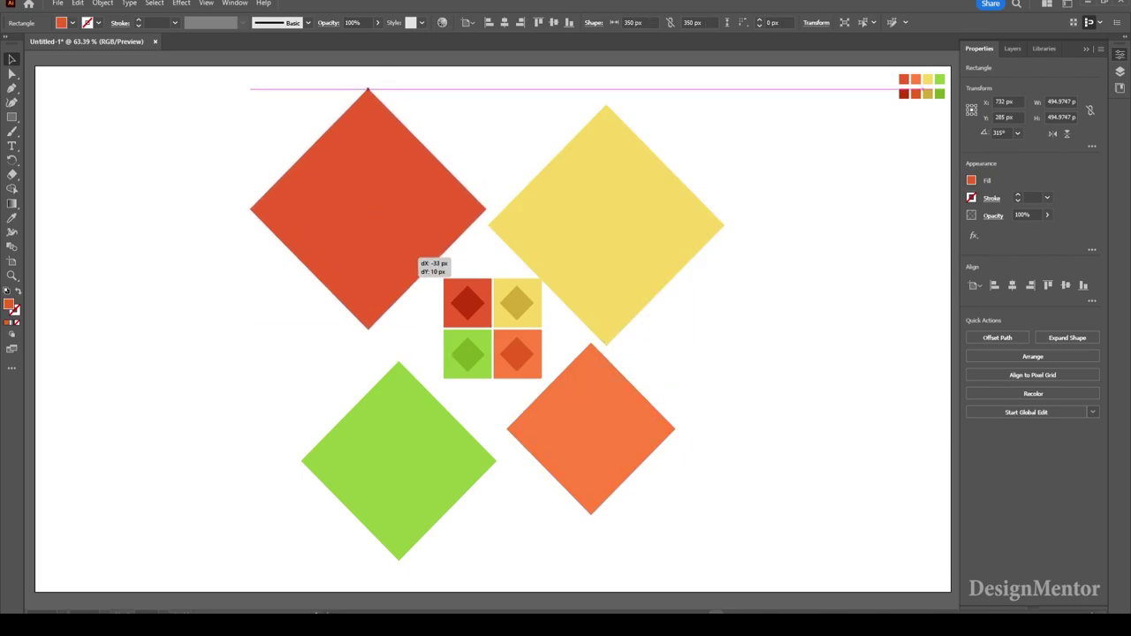
left_click_drag(591, 427, 594, 440)
left_click_drag(397, 460, 382, 440)
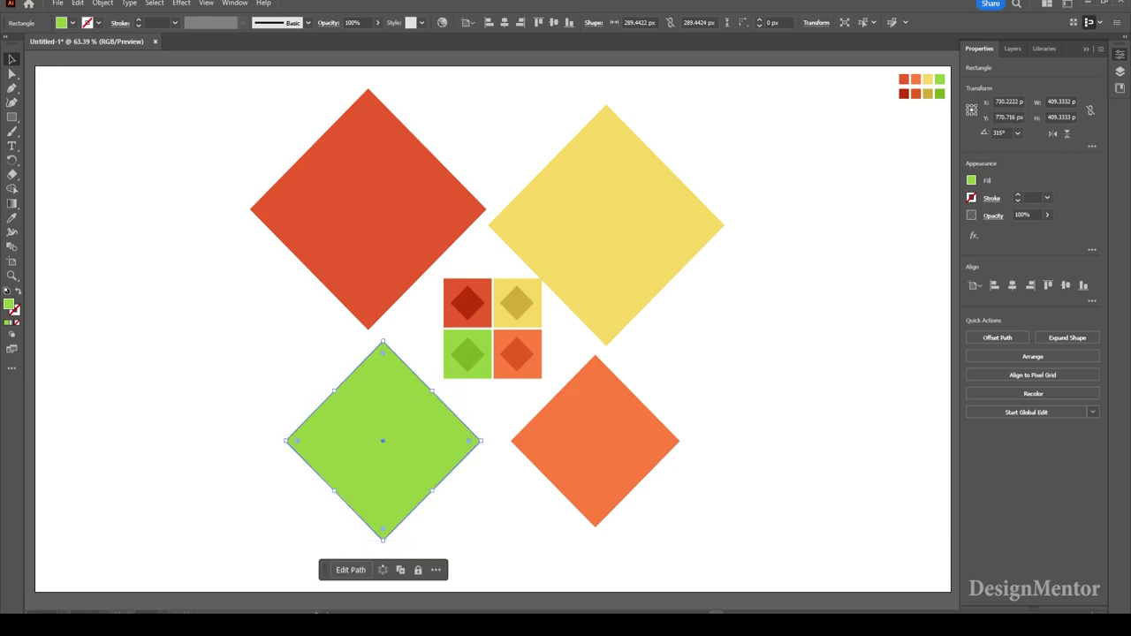
key("ctrl+shift+a")
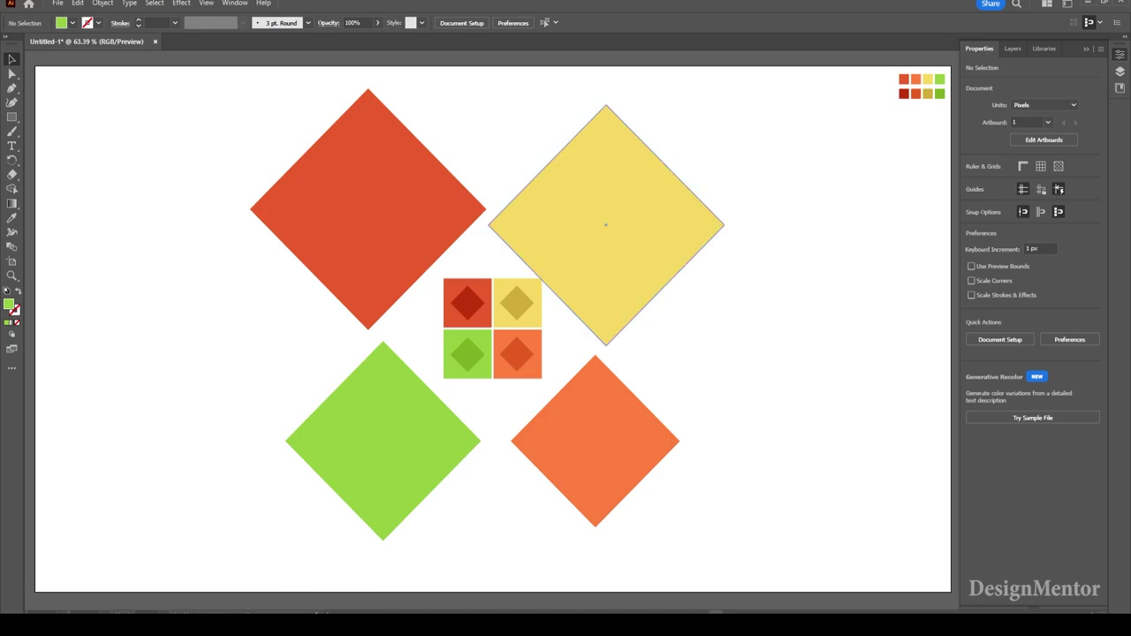
Step: Select the red diamond after trying and undoing a shift beside the yellow one
left_click(376, 110)
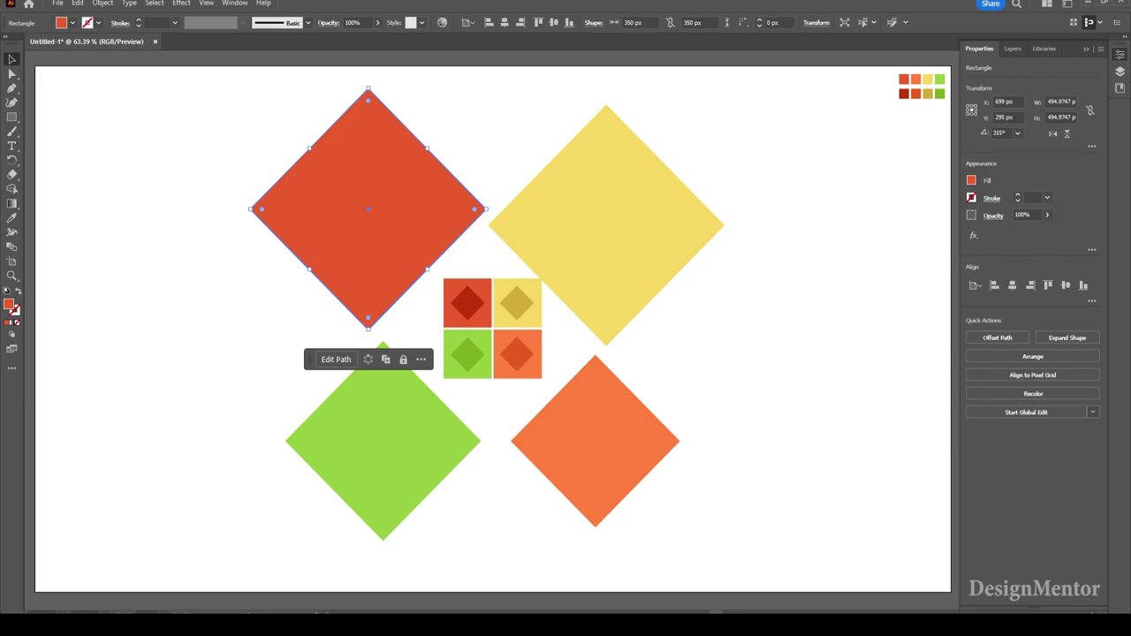
key("ctrl+shift+z")
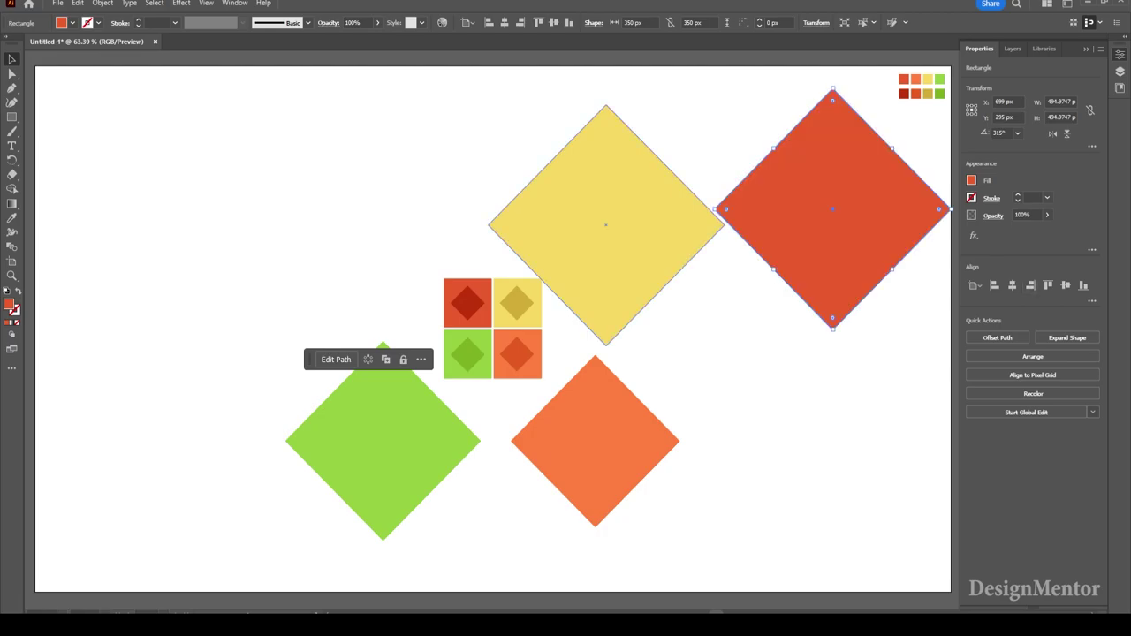
key("ctrl+z")
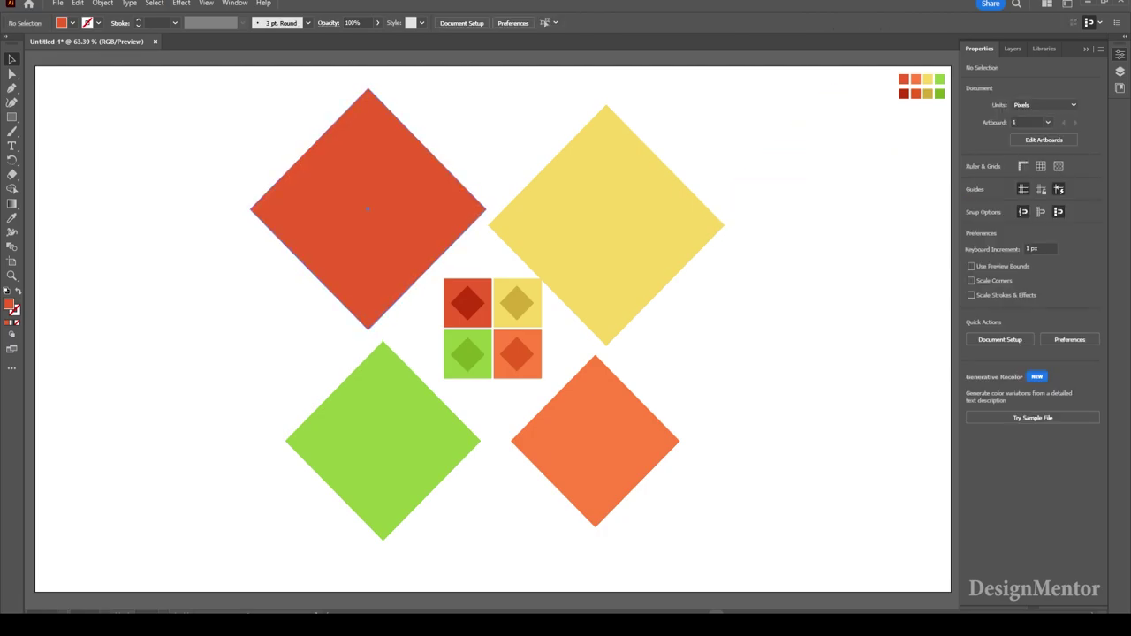
left_click(442, 239)
left_click(182, 3)
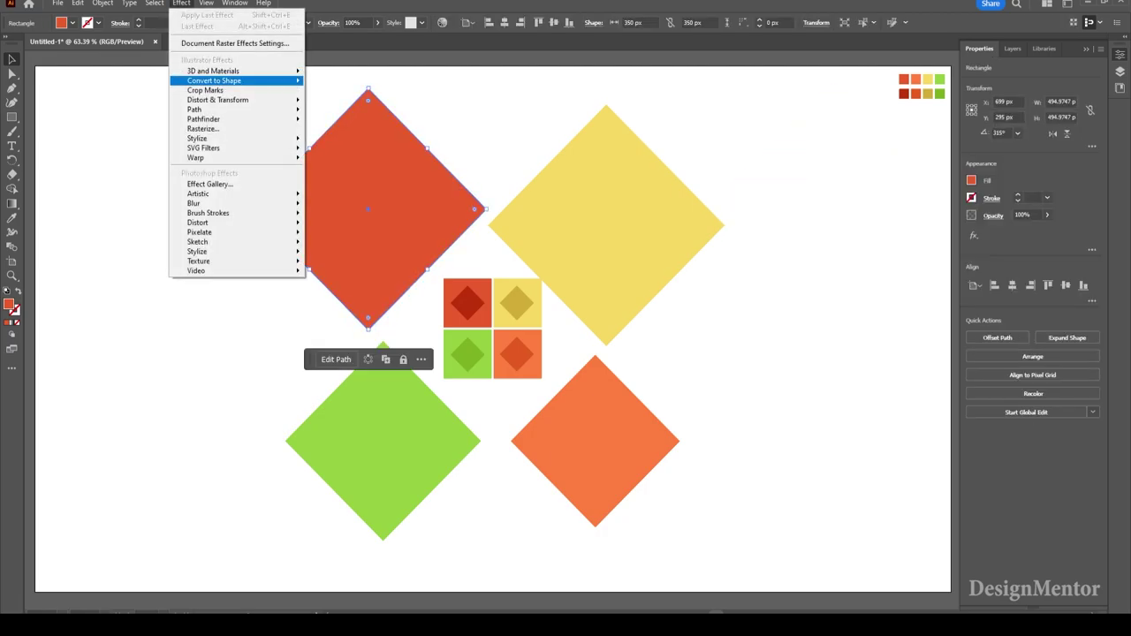
mouse_move(213, 71)
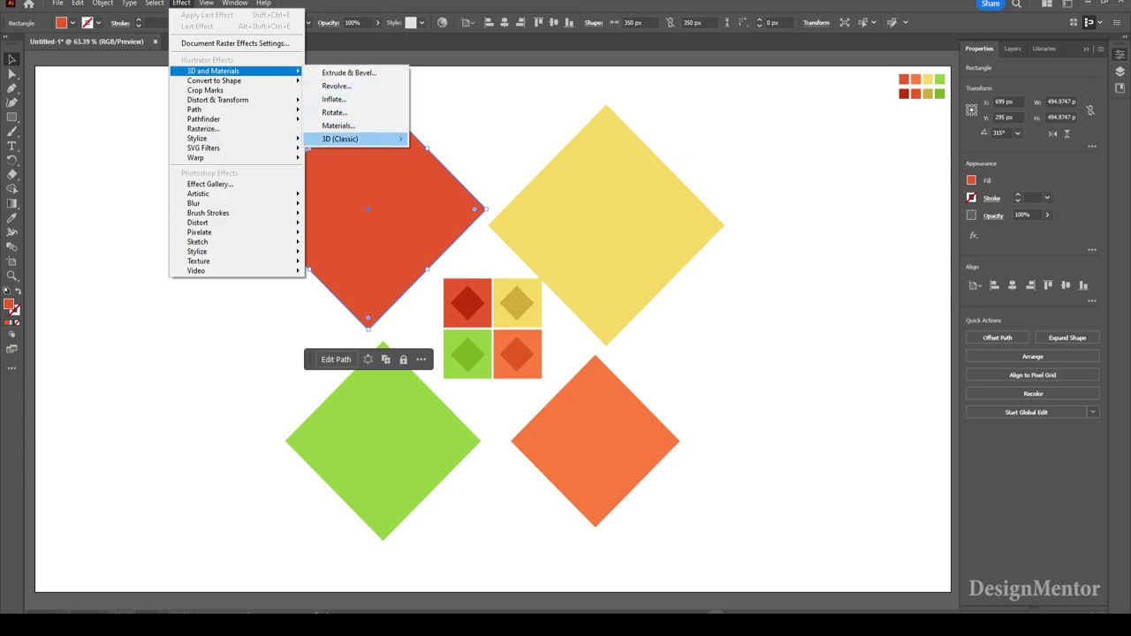
mouse_move(340, 138)
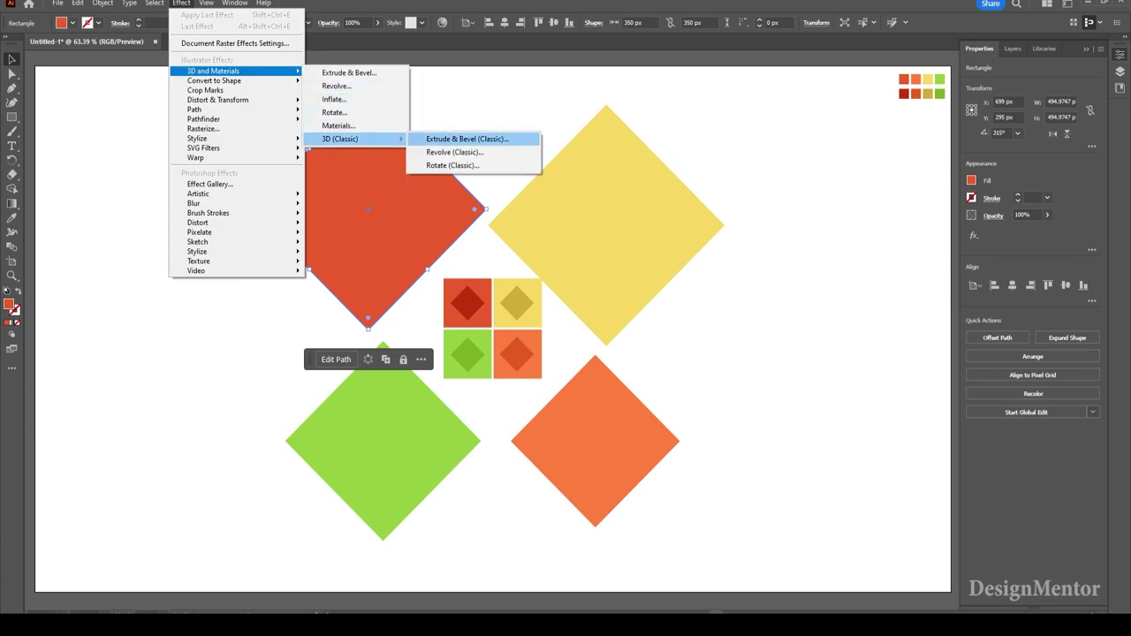
Step: Apply Extrude & Bevel (Classic) to the red diamond: 0 pt depth, rotation 36°, 6°, 43°
left_click(467, 139)
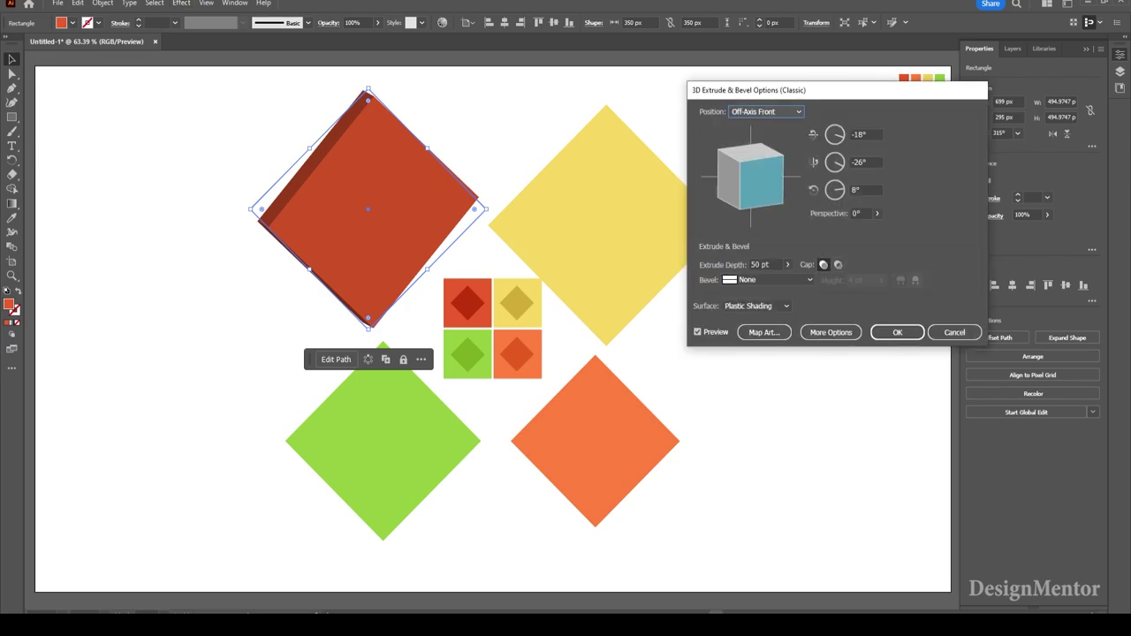
type("0")
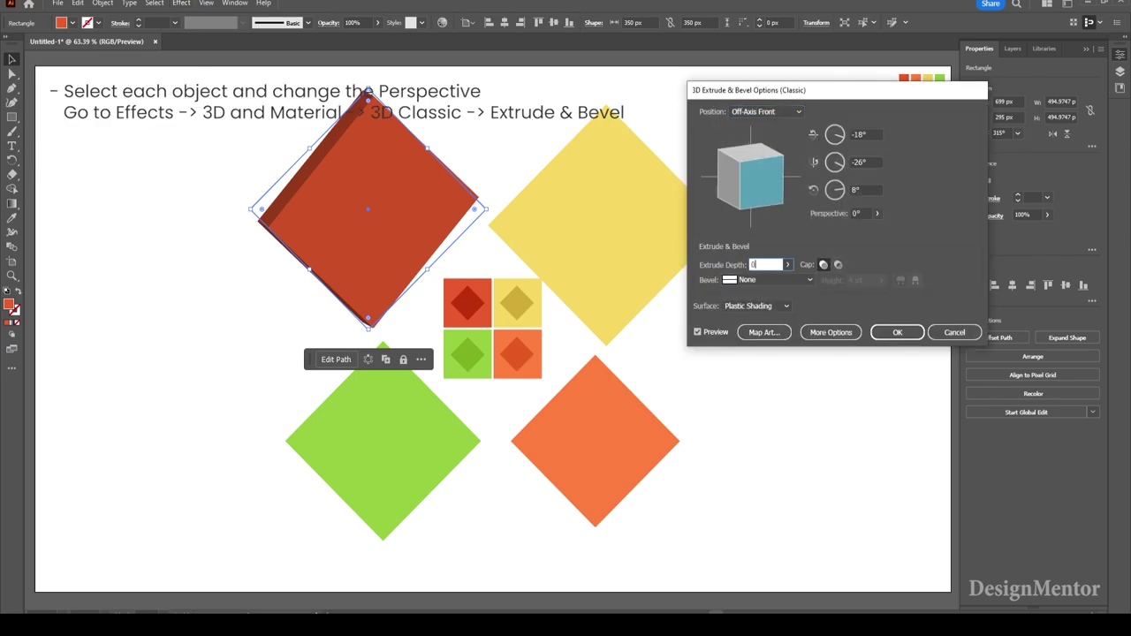
left_click(859, 134)
type("36")
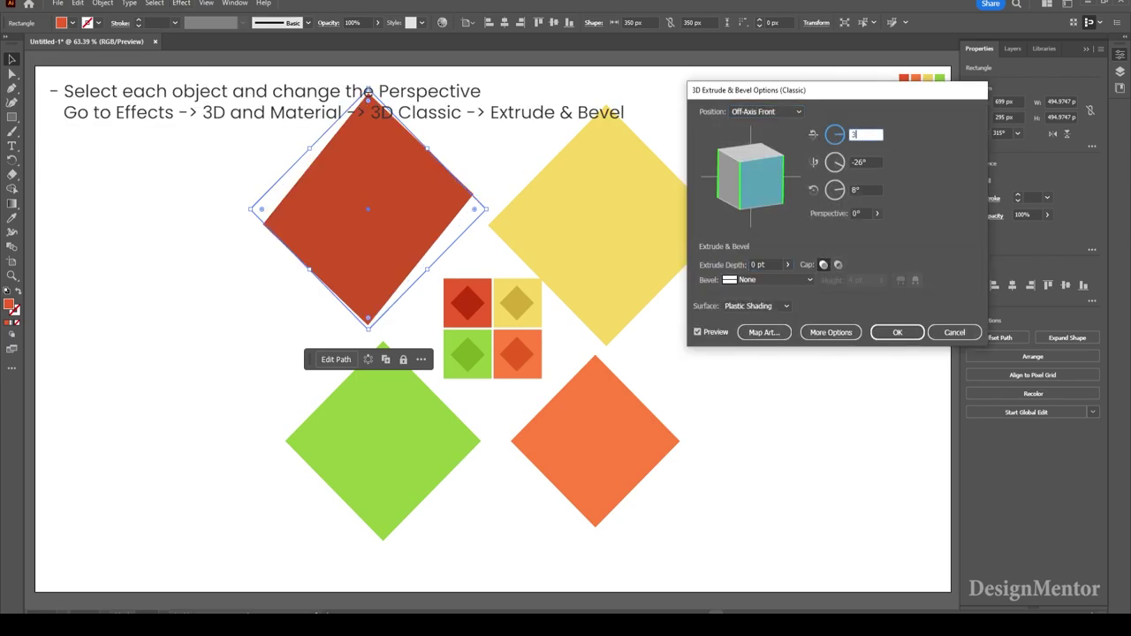
key("Tab")
type("6")
key("Tab")
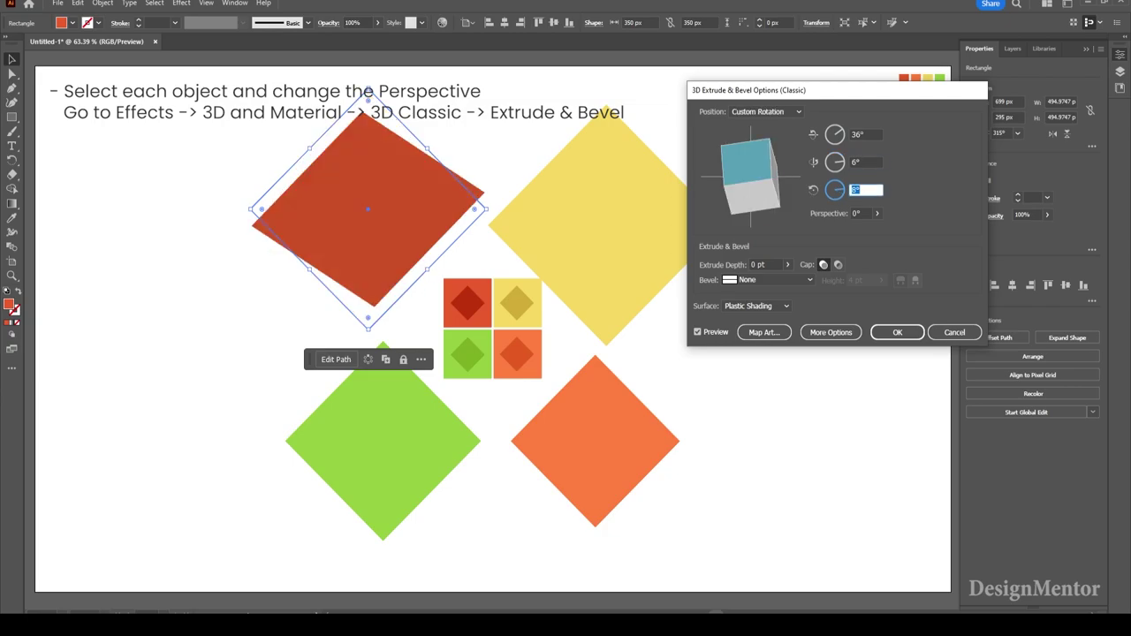
type("43")
key("Return")
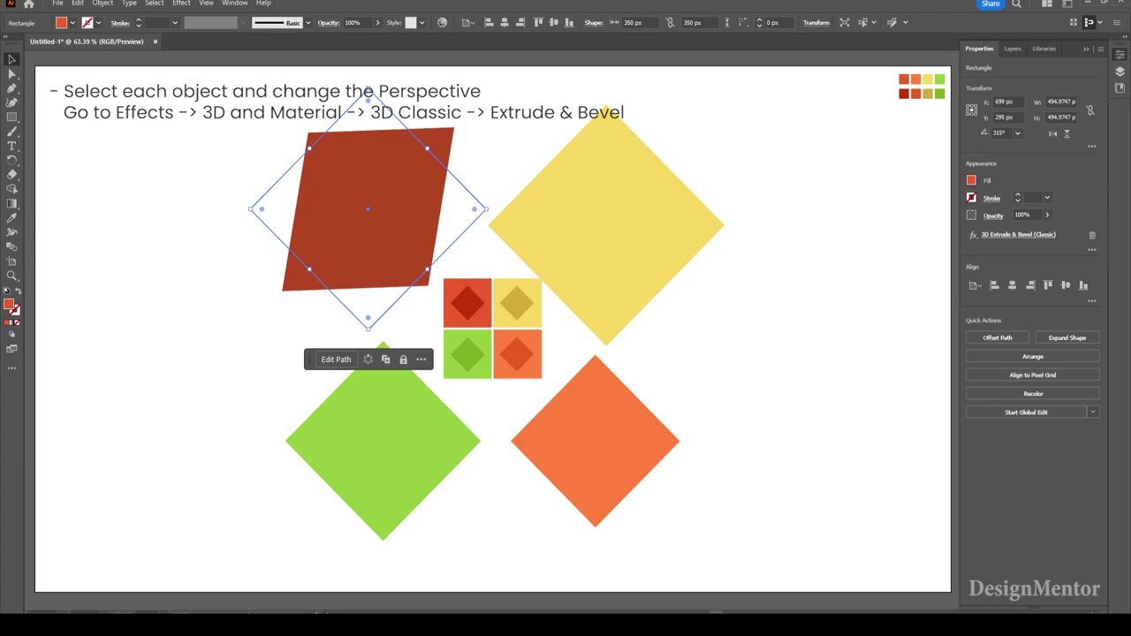
left_click(606, 226)
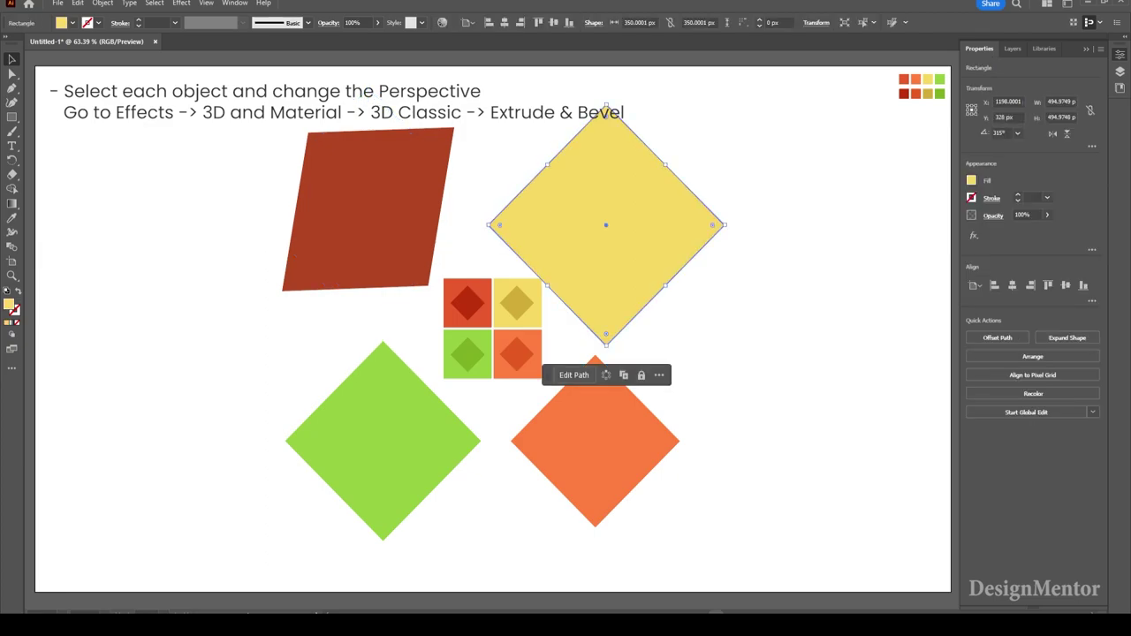
Step: Apply Extrude & Bevel (Classic) to the yellow diamond: 0 pt depth, rotation 0°, -36°, 46°
left_click(181, 3)
mouse_move(213, 71)
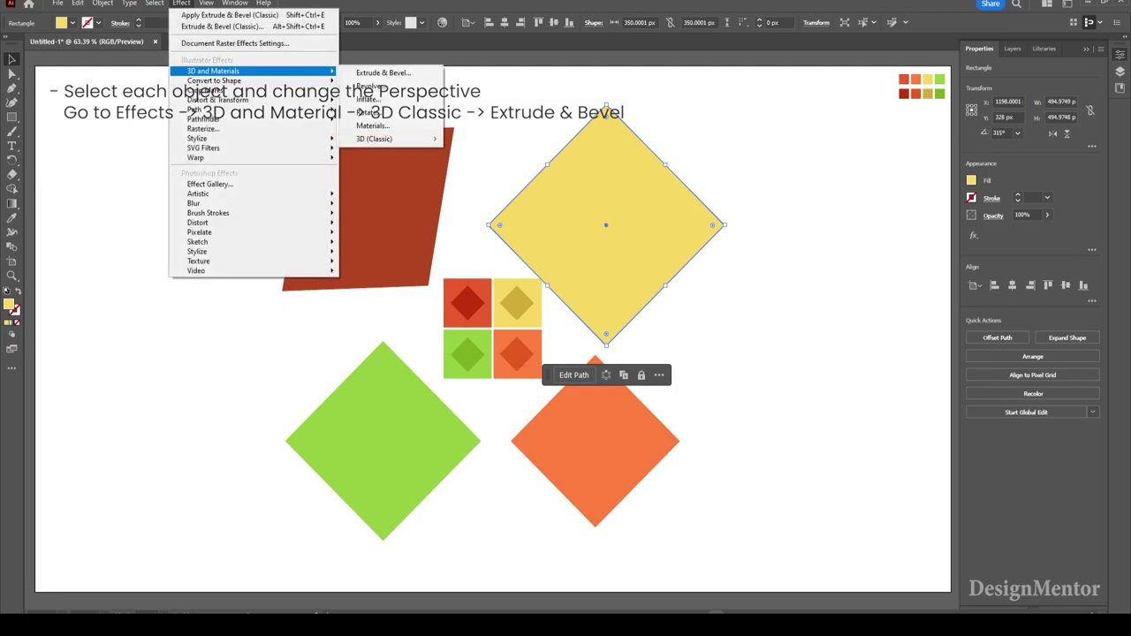
mouse_move(375, 138)
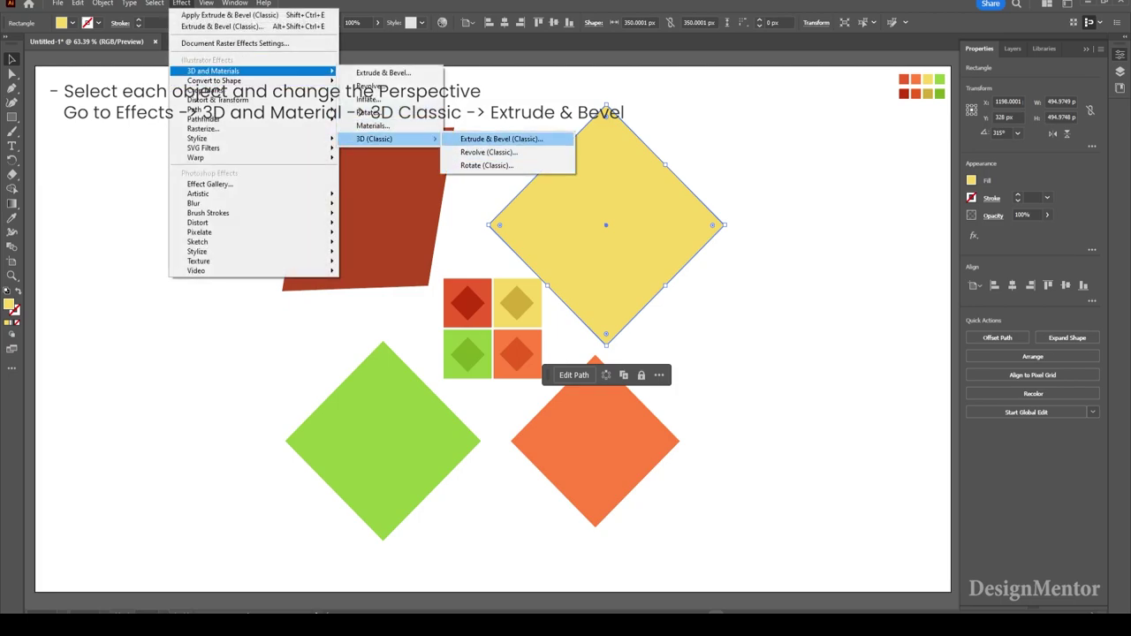
left_click(495, 139)
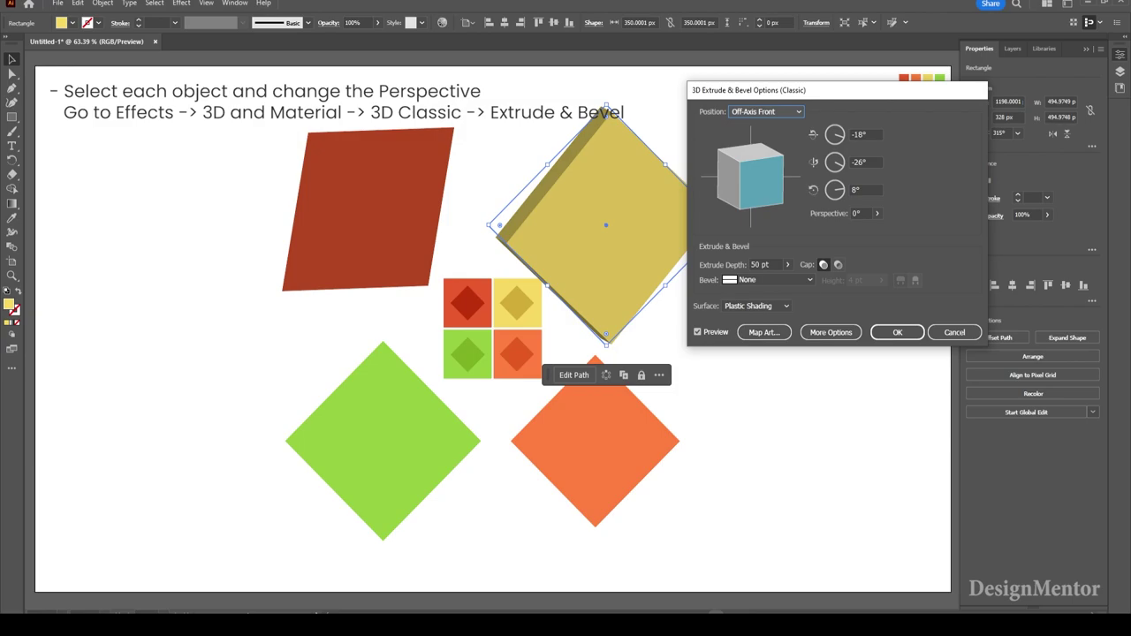
key("Tab")
type("0")
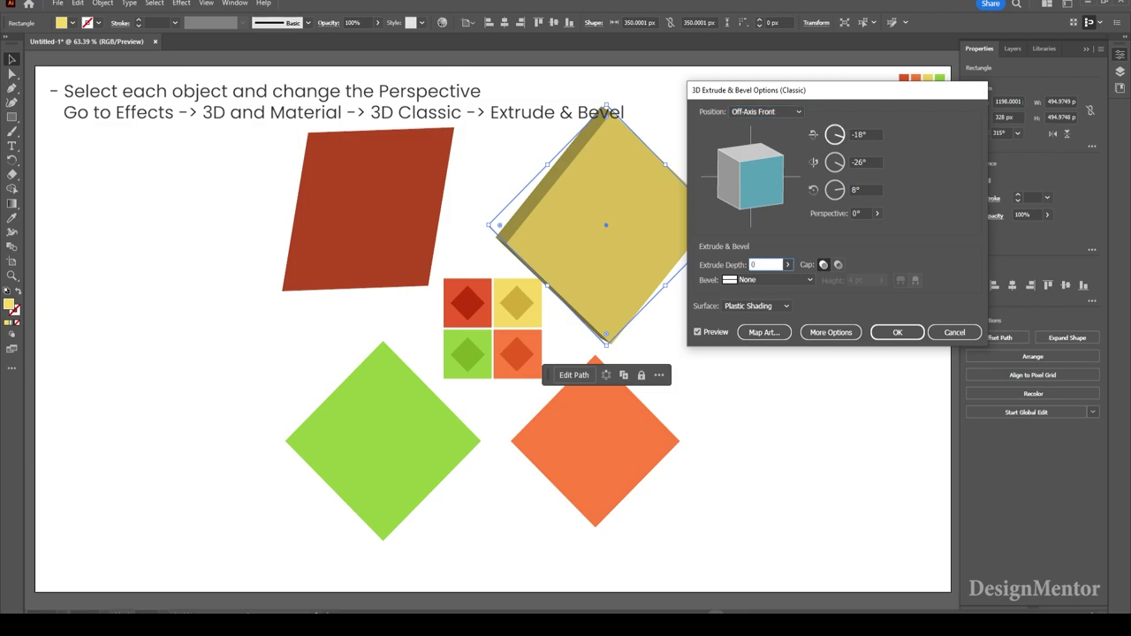
key("Tab")
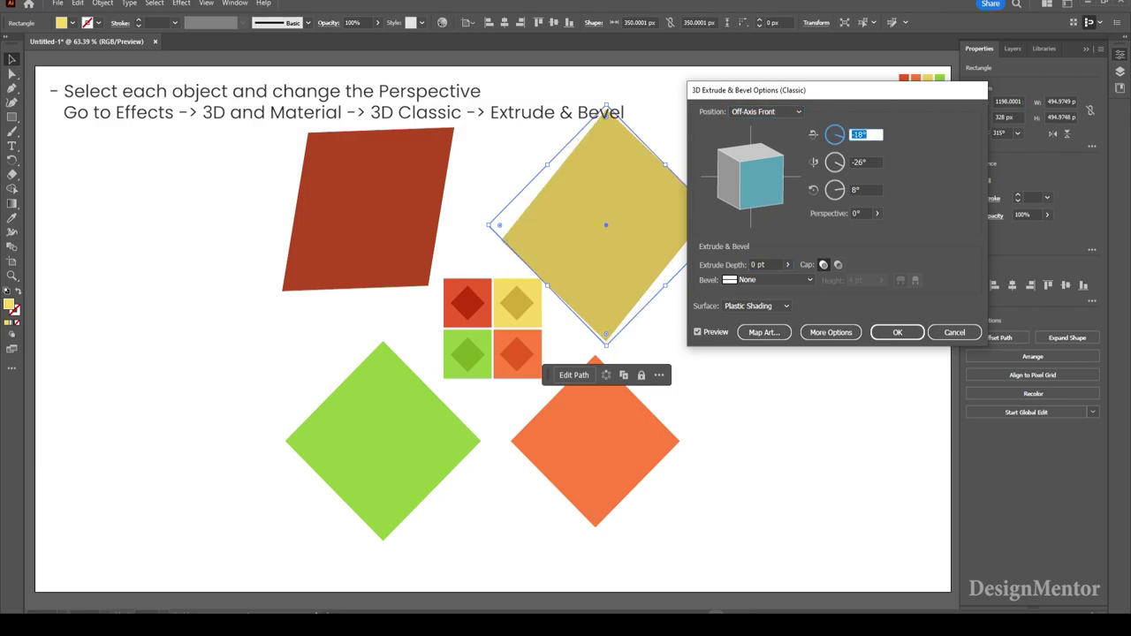
type("0")
key("Tab")
type("-36")
key("Tab")
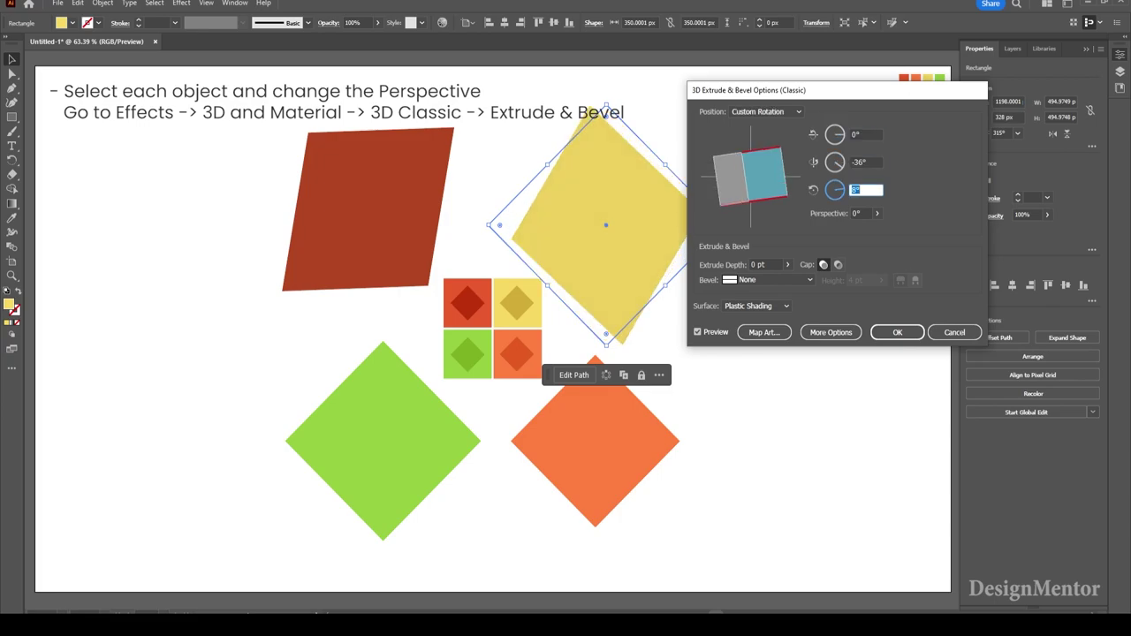
type("4")
type("6")
key("Return")
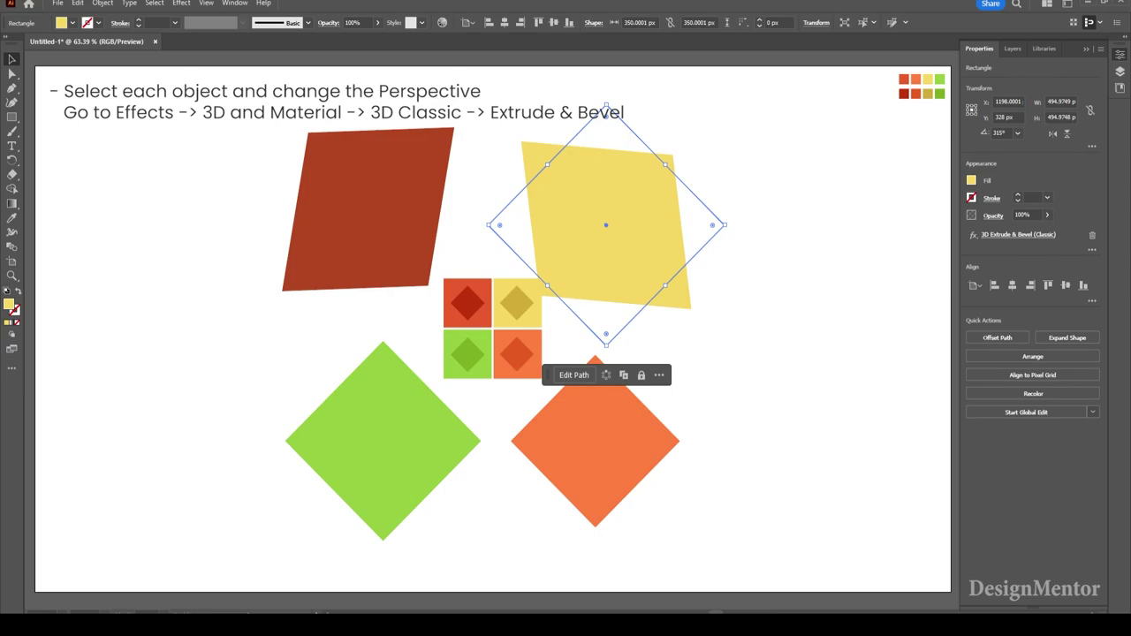
Step: Apply Extrude & Bevel (Classic) to the green diamond: 0 pt depth, rotation 19°, 29°, 55°
left_click(380, 442)
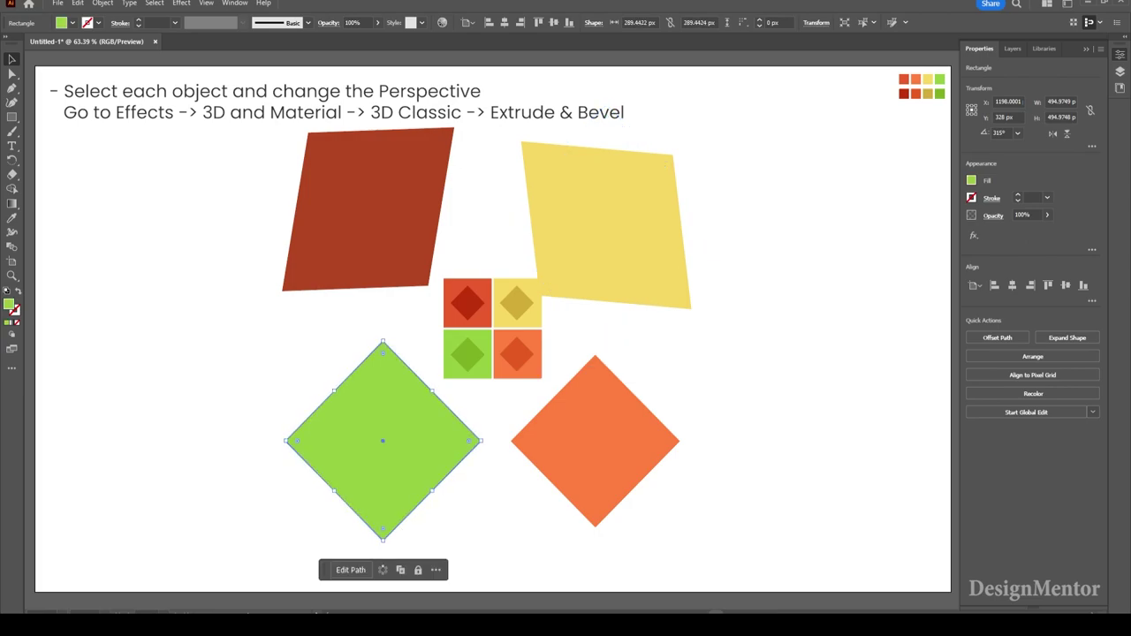
left_click(181, 2)
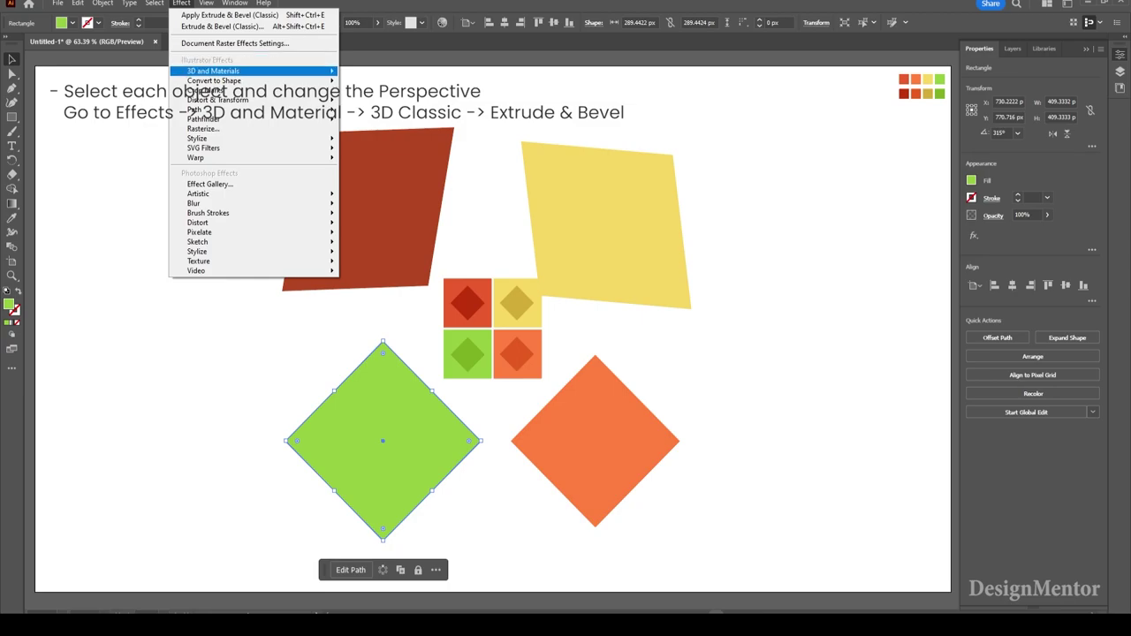
left_click(486, 139)
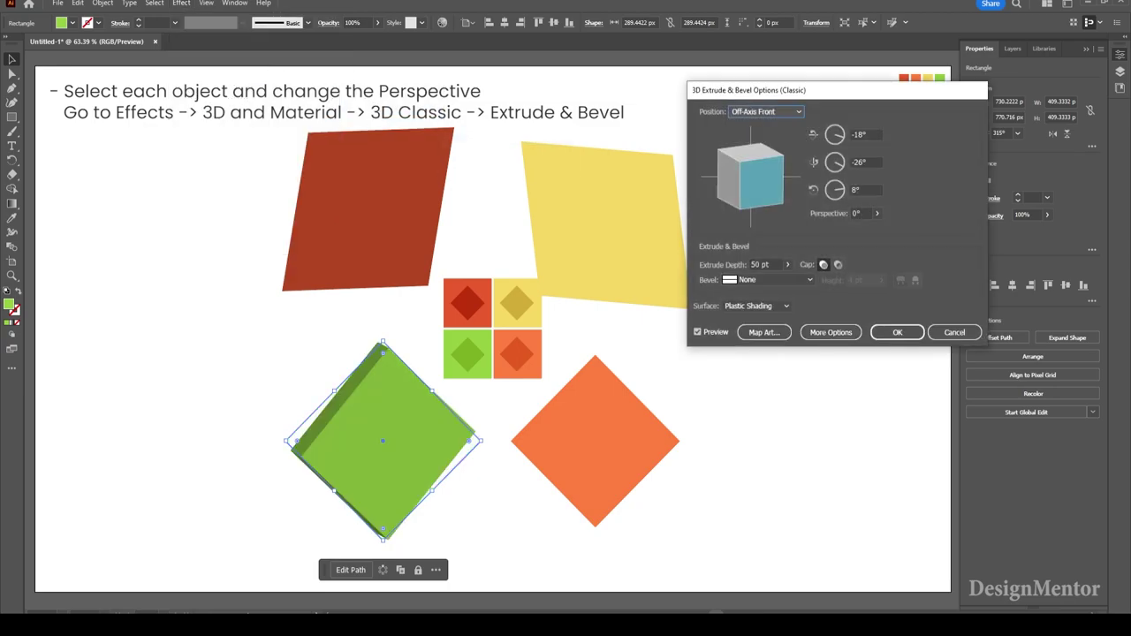
left_click(761, 264)
type("0")
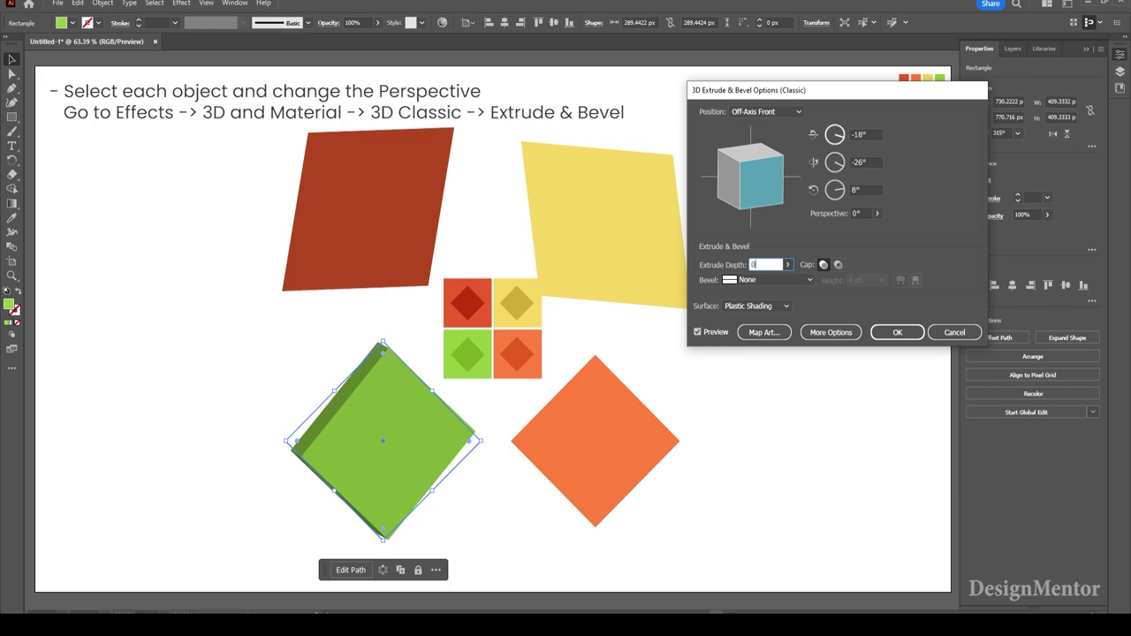
key("Tab")
type("19")
key("Tab")
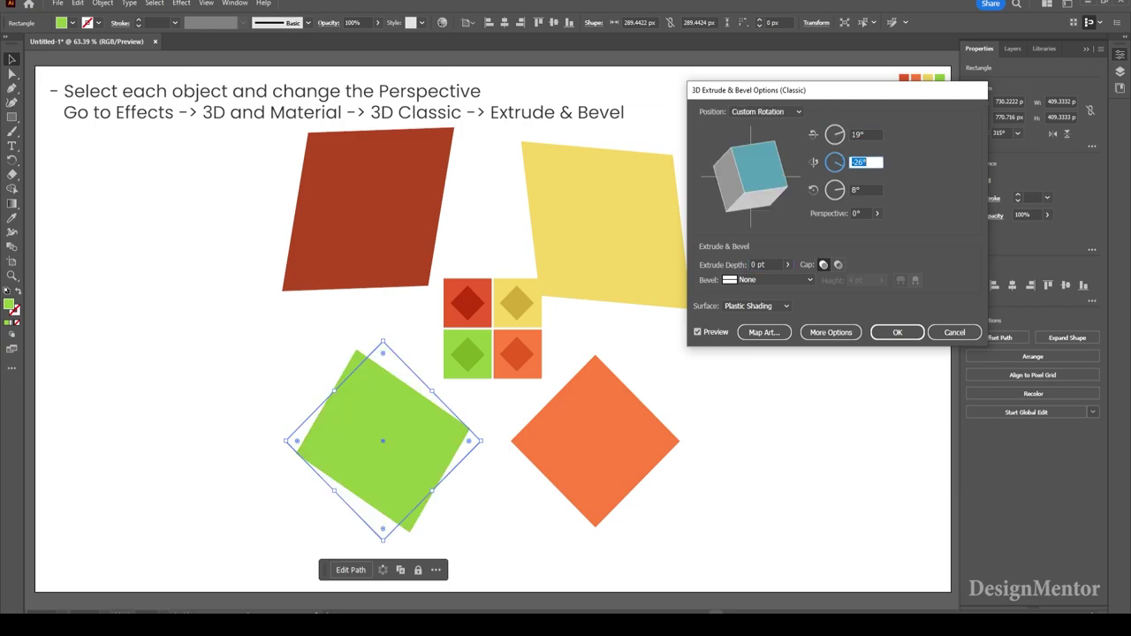
type("29")
key("Tab")
type("55")
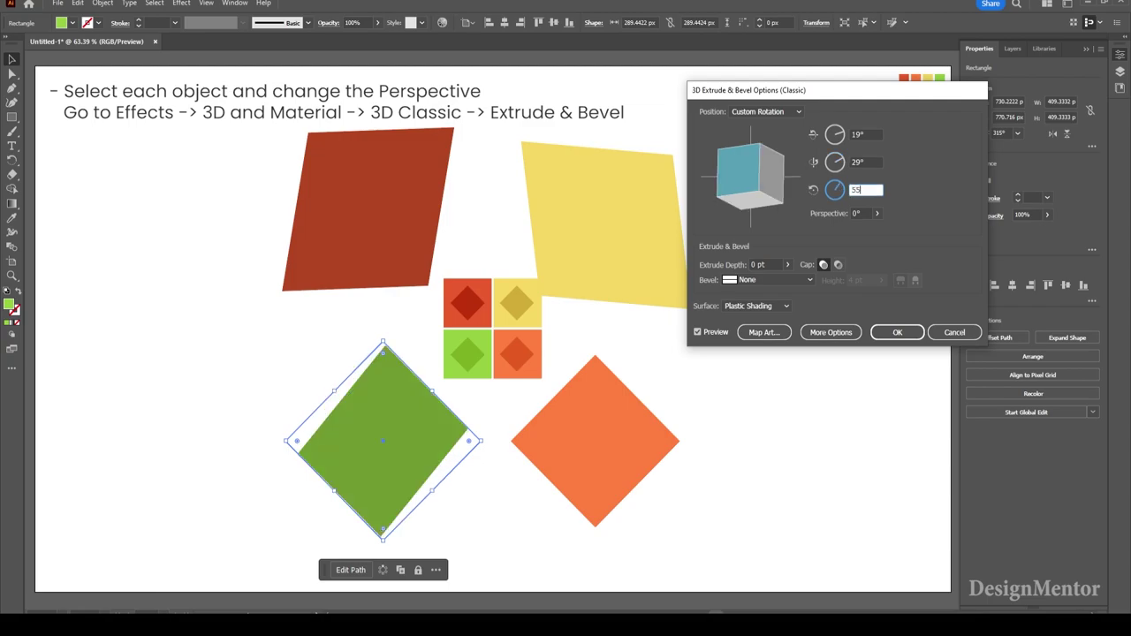
key("Return")
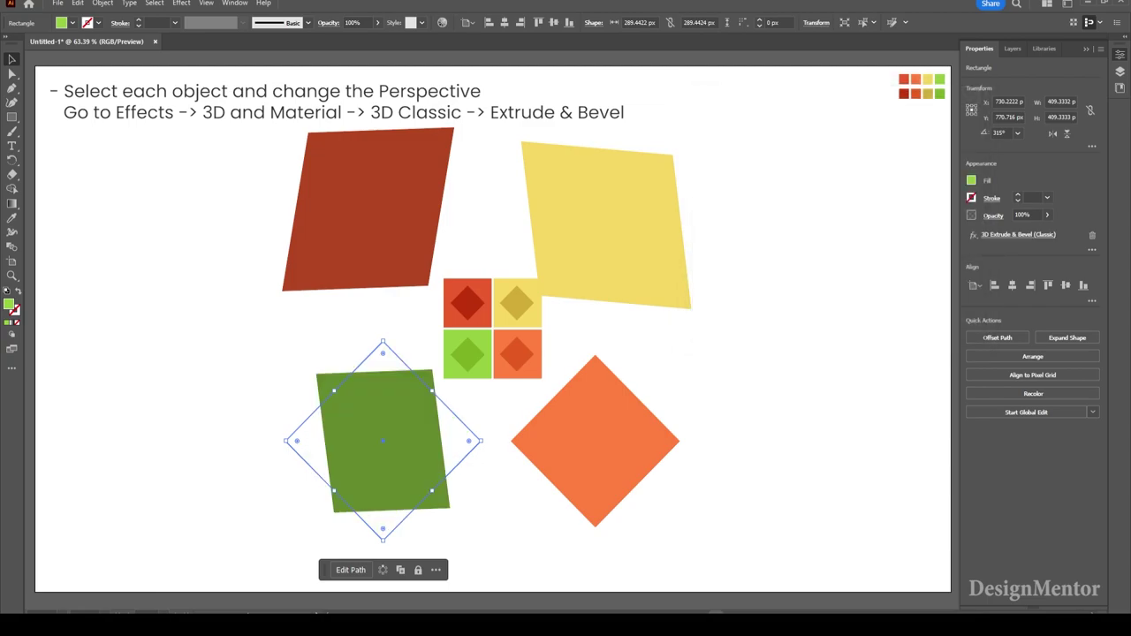
left_click(777, 495)
Step: Apply Extrude & Bevel (Classic) to the orange diamond: 0 pt depth, rotation -31°, -16°, 45°
left_click(595, 442)
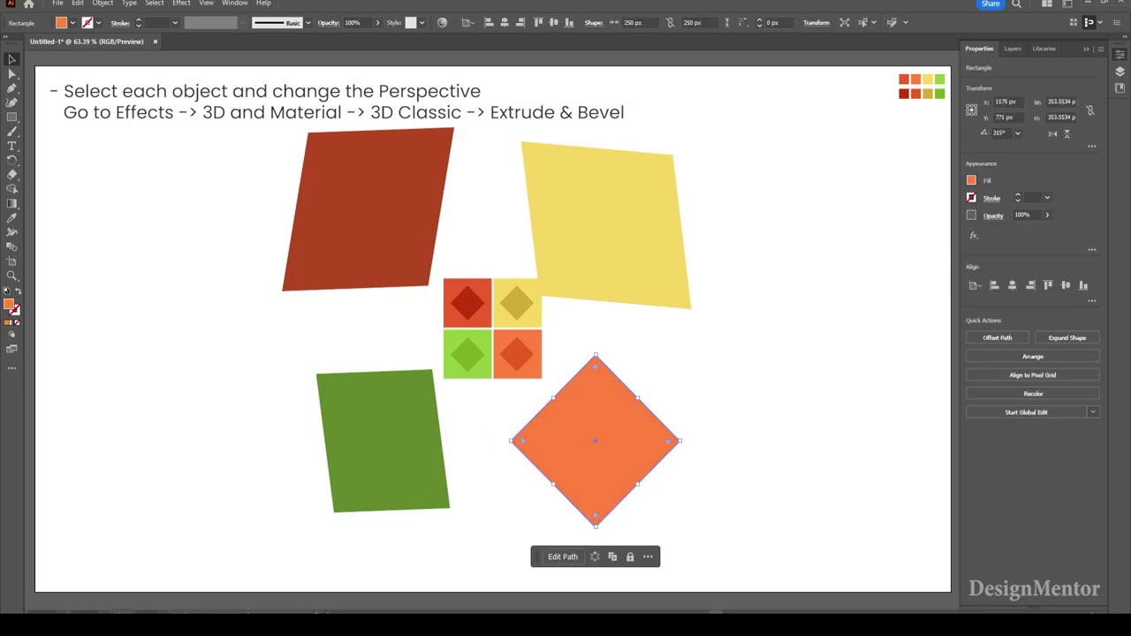
left_click(181, 2)
mouse_move(375, 139)
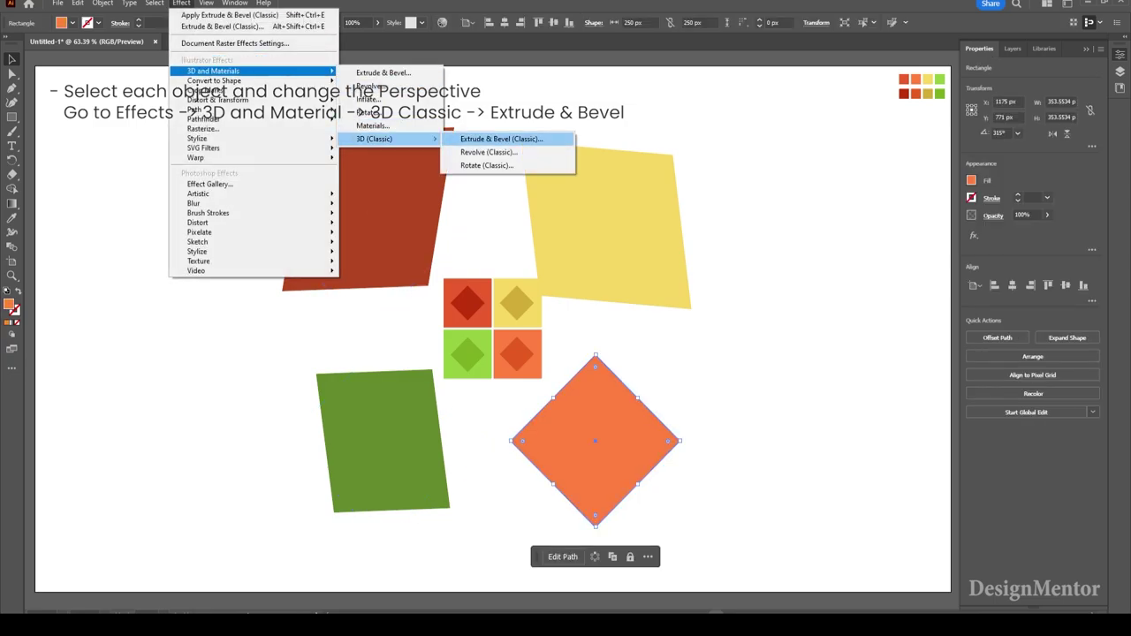
left_click(489, 140)
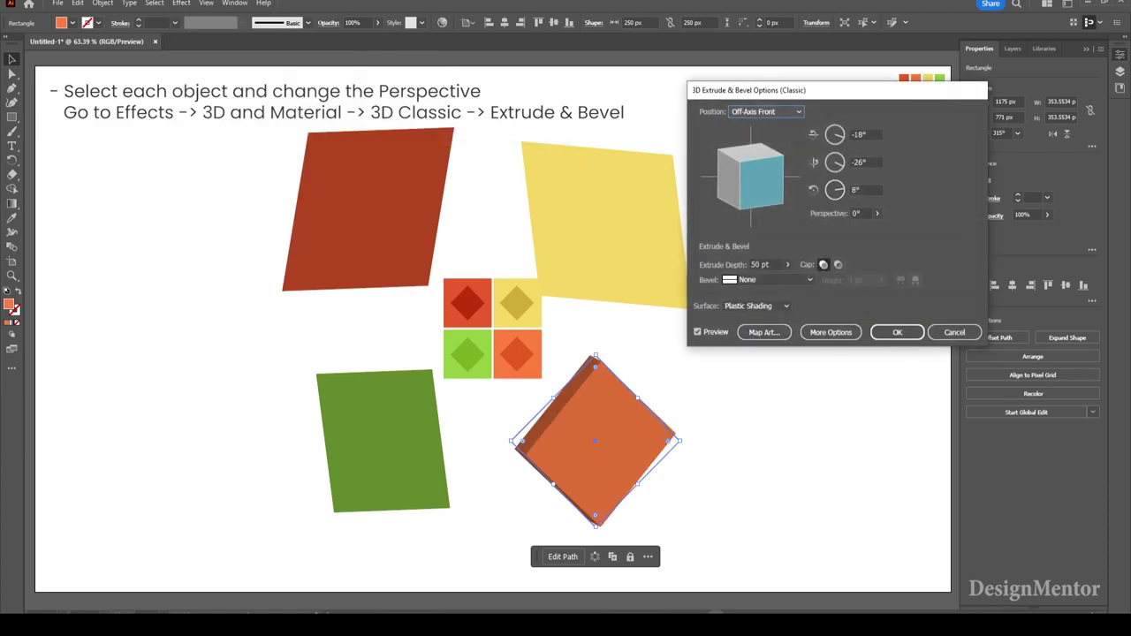
triple_click(764, 264)
type("0")
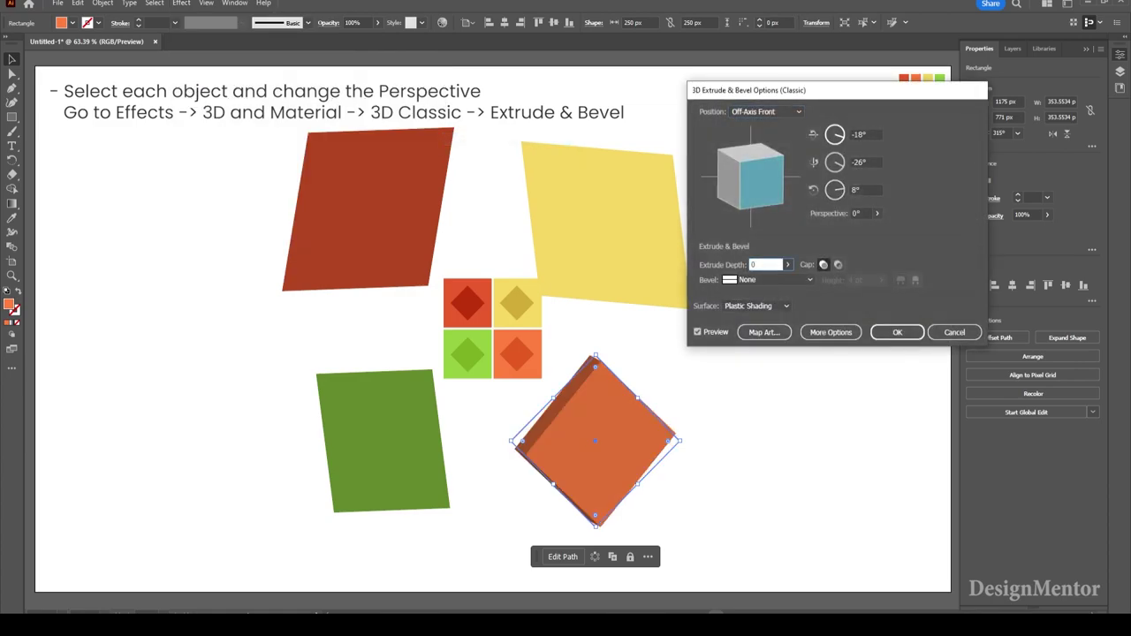
key("Tab")
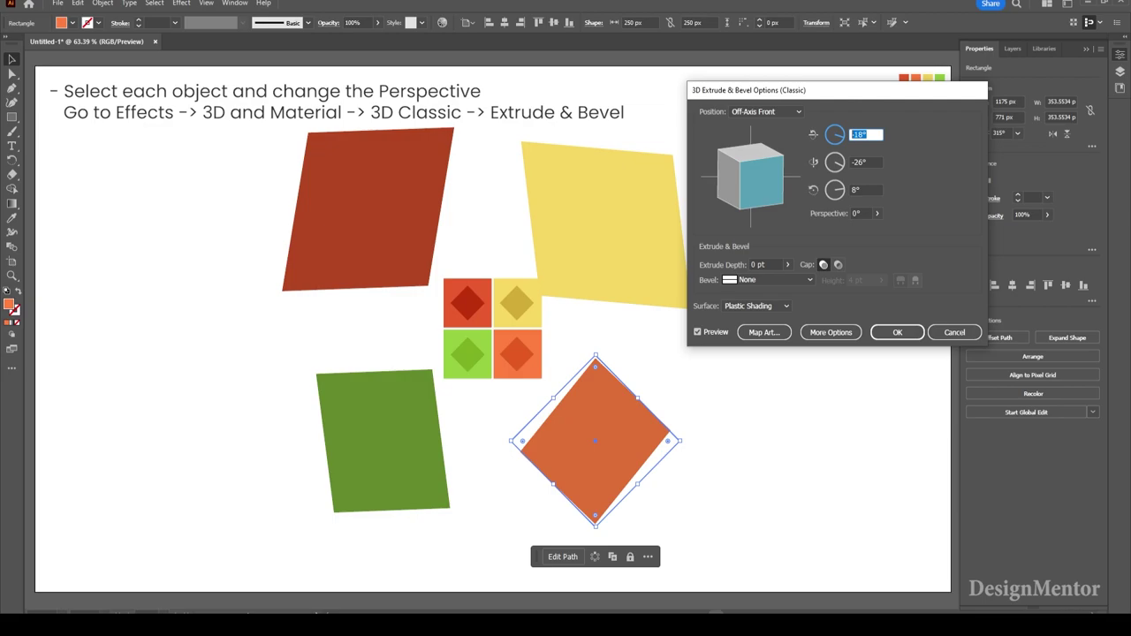
type("-31")
key("Tab")
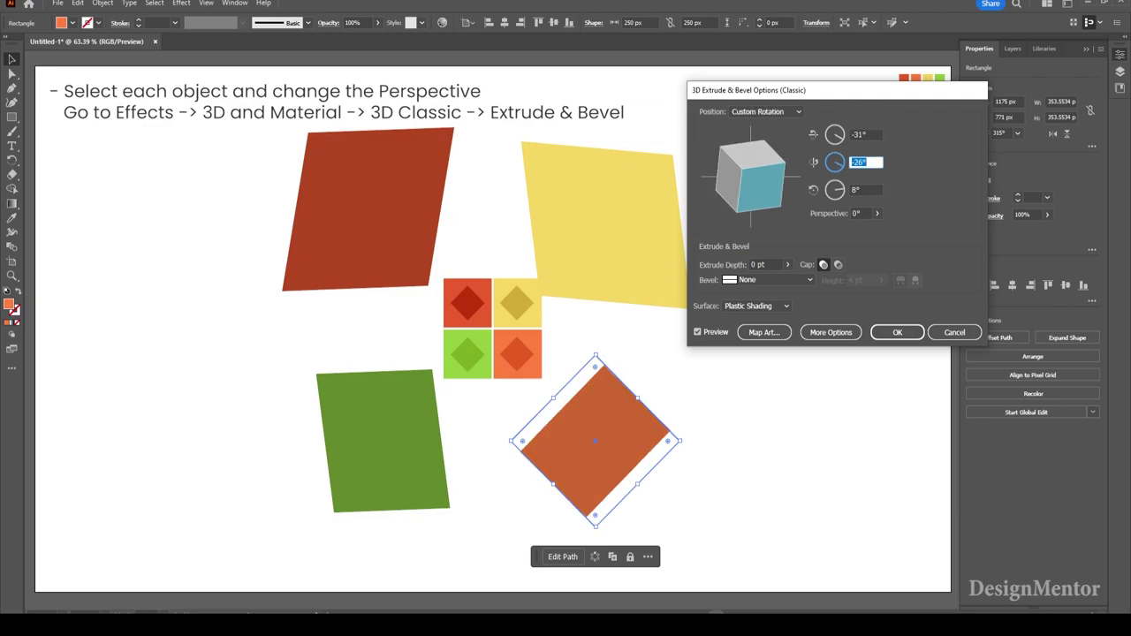
type("-16")
key("Tab")
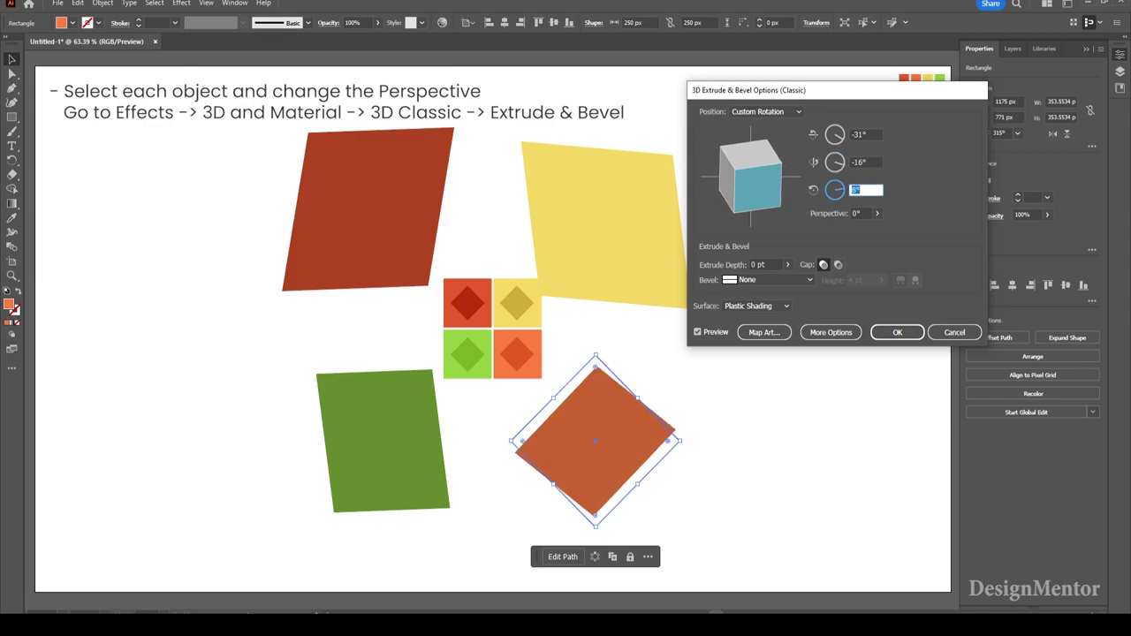
type("45")
key("Return")
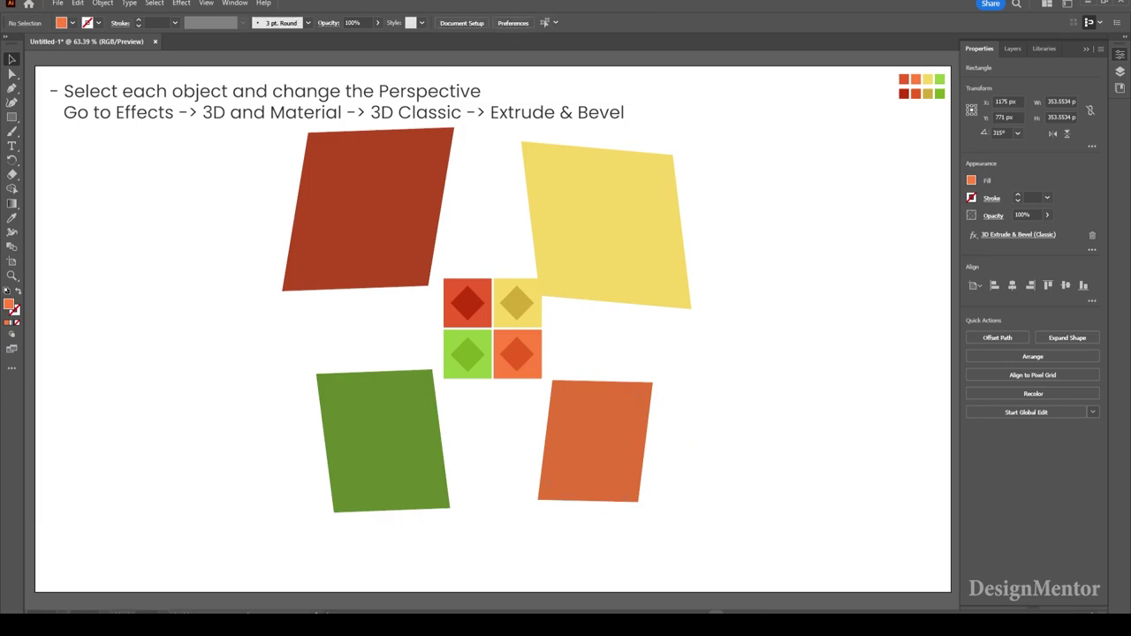
Step: Nudge the yellow panel down-right and the orange panel up-left toward the centre
left_click_drag(599, 221, 600, 231)
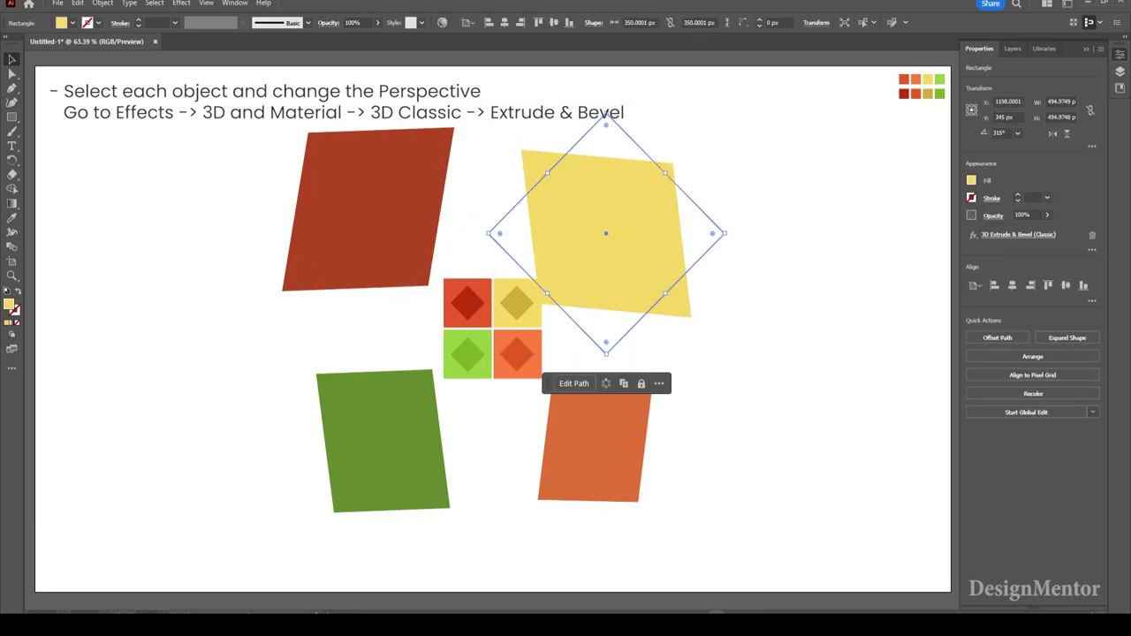
left_click(592, 441)
left_click_drag(638, 433, 624, 426)
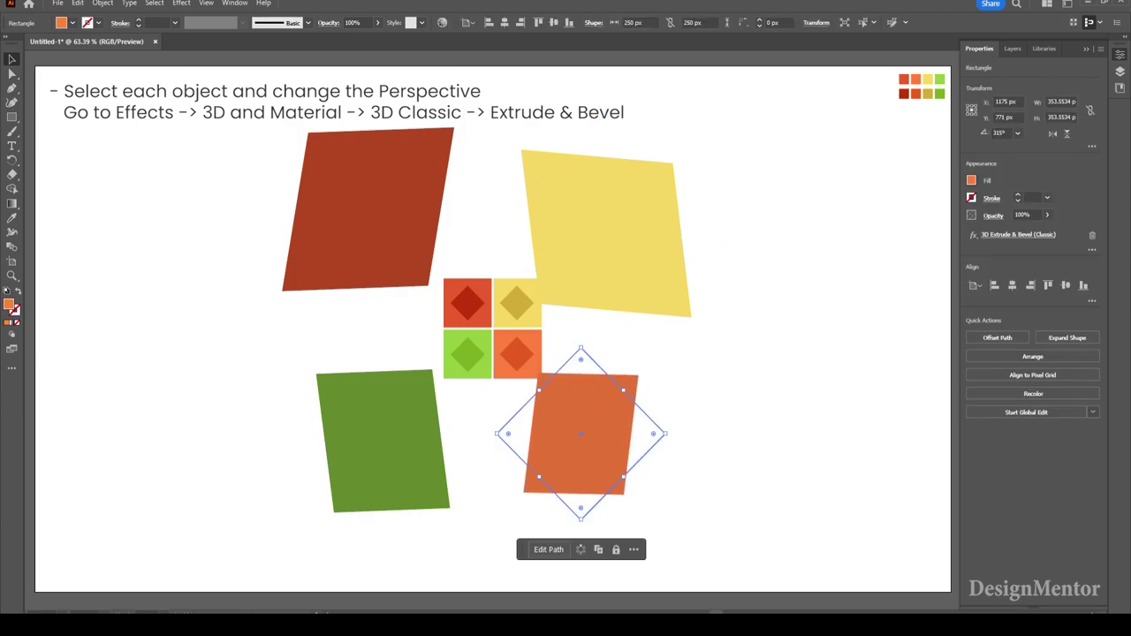
left_click(495, 459)
Step: Select all four panels and apply Object > Expand Appearance, then Object > Expand
left_click(367, 212)
left_click(605, 232, "shift")
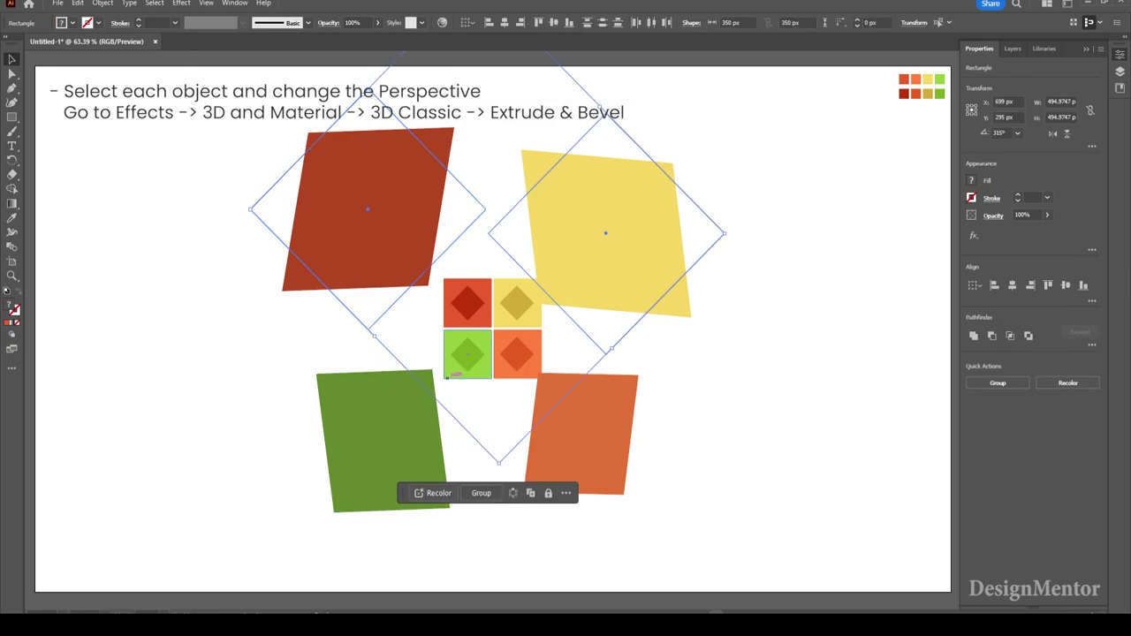
left_click(383, 439, "shift")
left_click(581, 433, "shift")
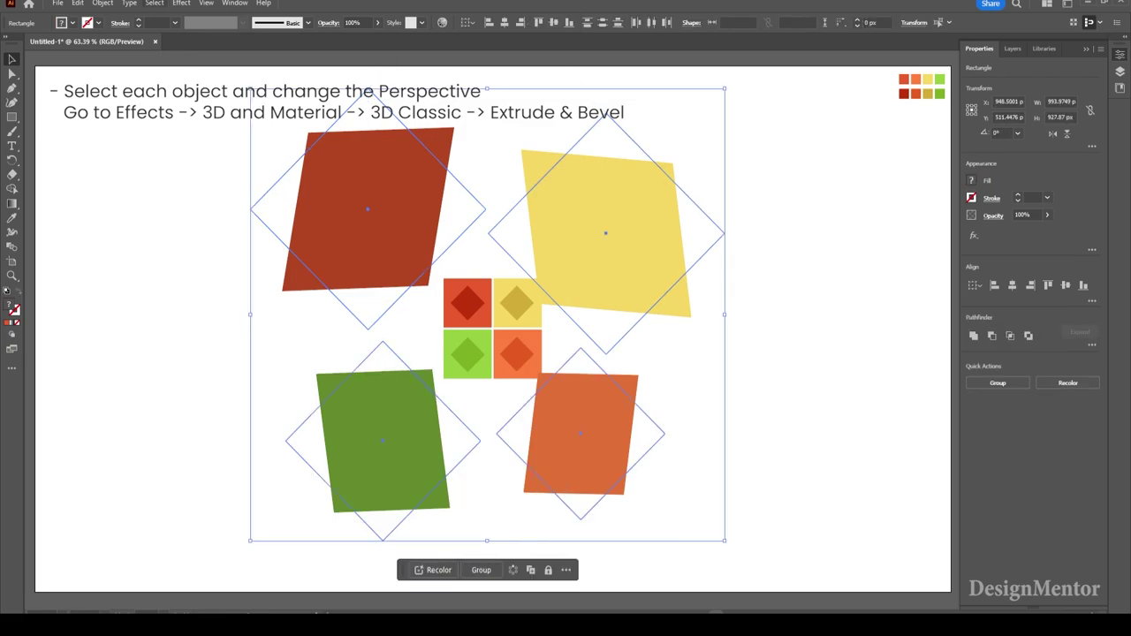
left_click(103, 3)
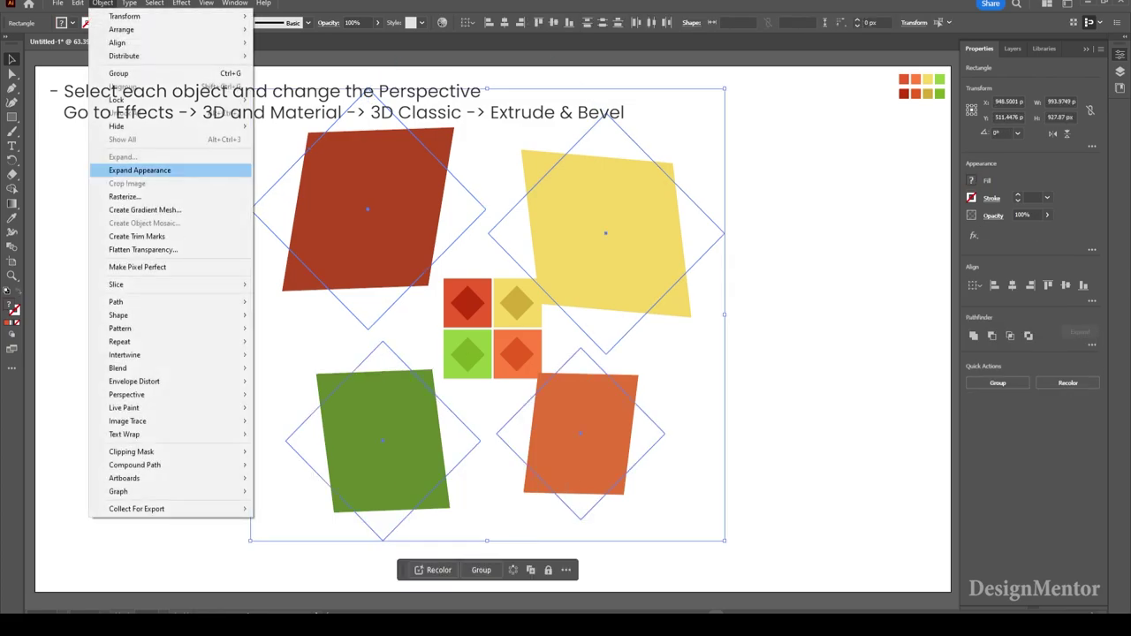
left_click(133, 171)
left_click(103, 3)
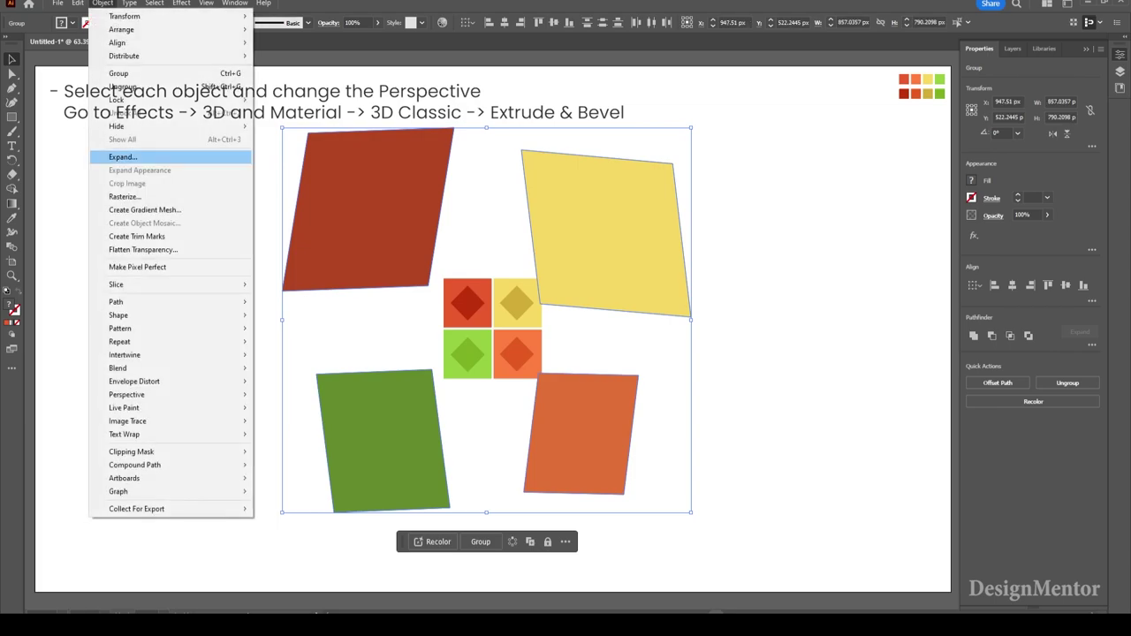
left_click(133, 157)
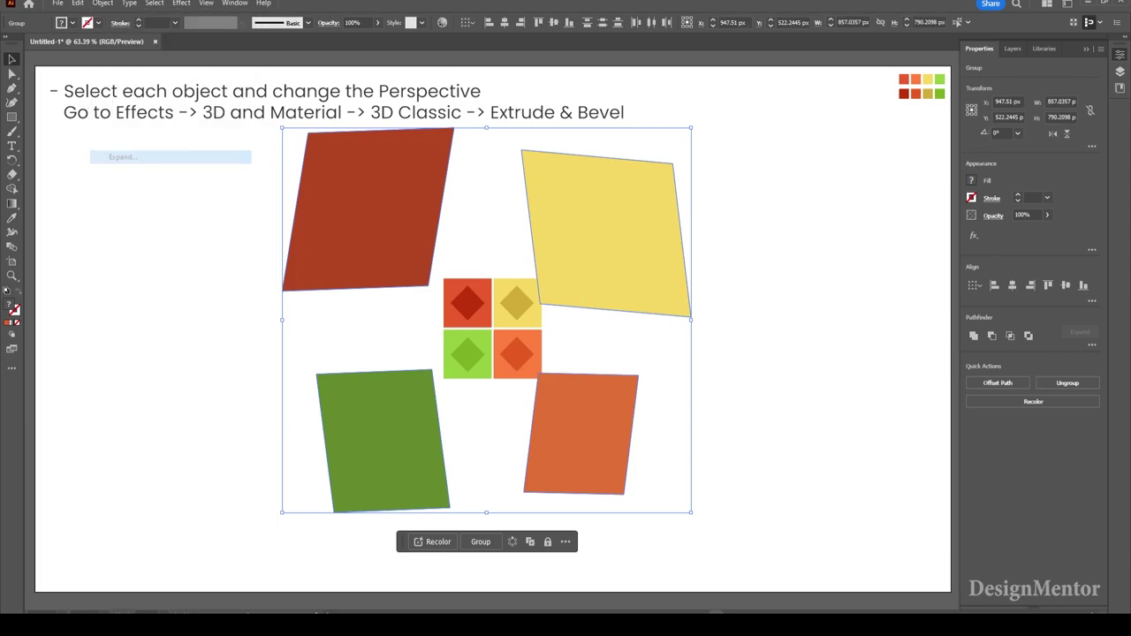
Step: Recolour the large red panel with the small red centre square's colour
left_click(467, 303)
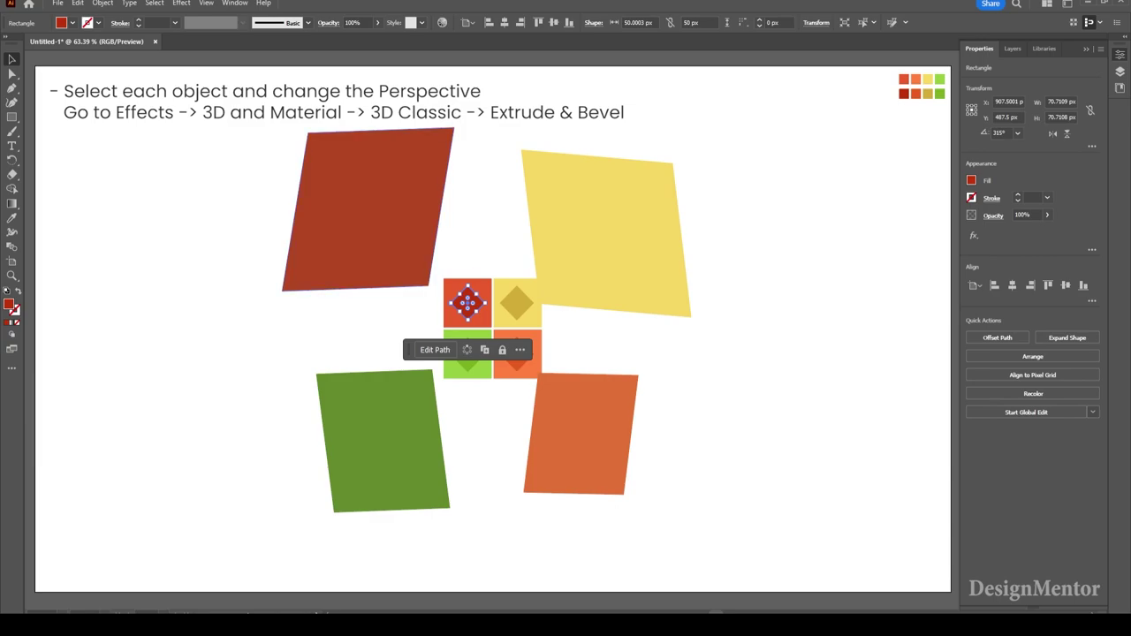
left_click(371, 212)
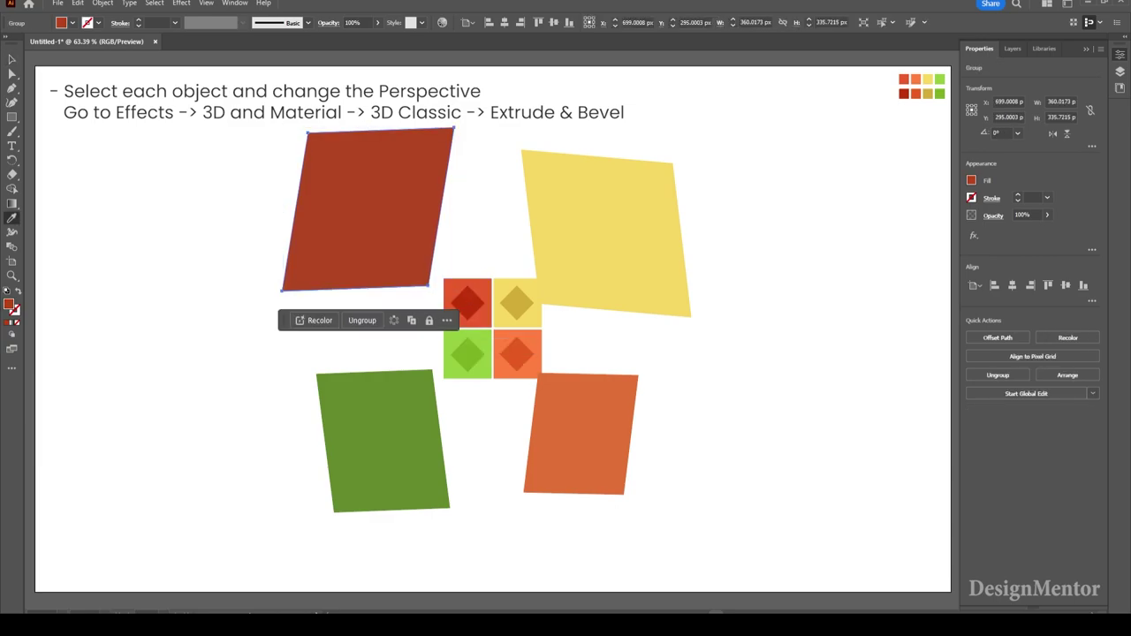
left_click(467, 303)
key("v")
left_click(490, 212)
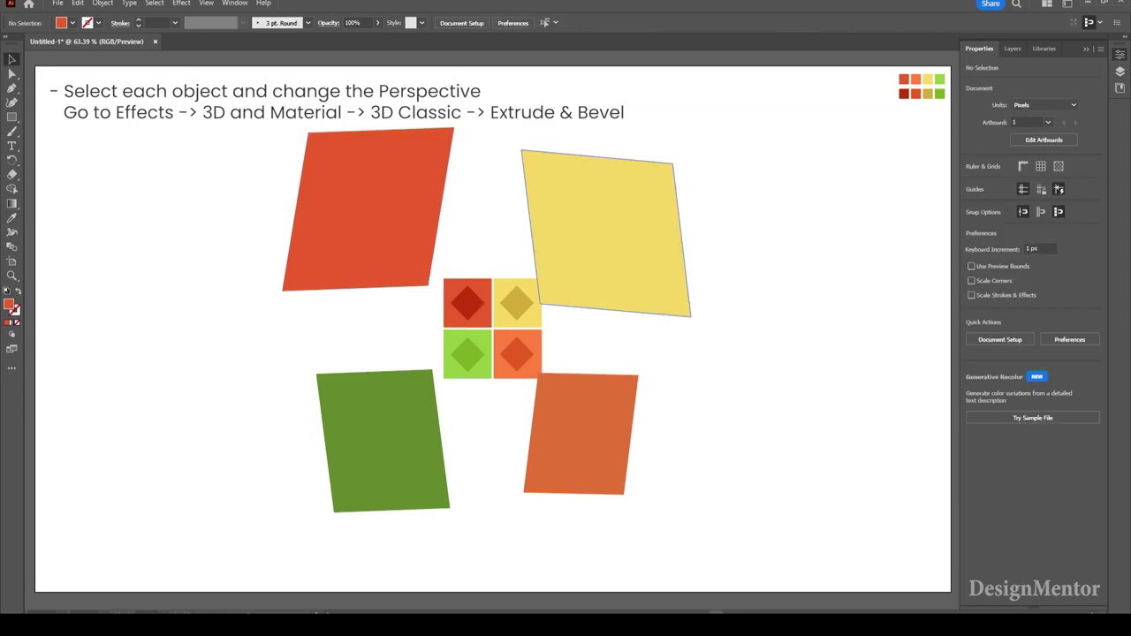
Step: Recolour the orange panel with the small orange square's colour using the Eyedropper
left_click(578, 433)
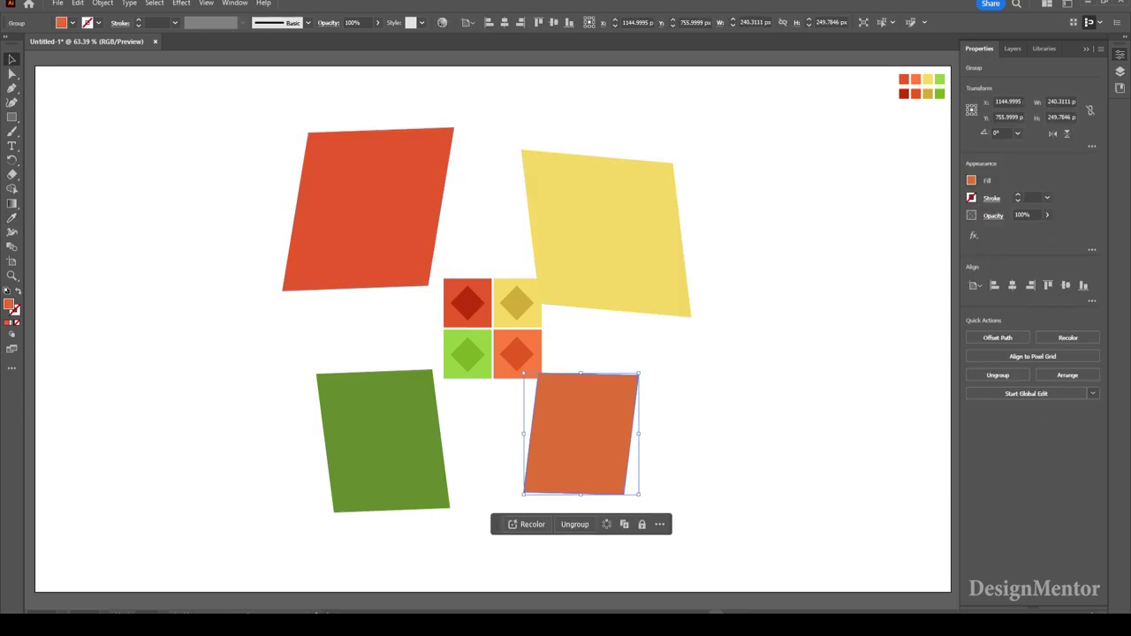
key("i")
left_click(517, 353)
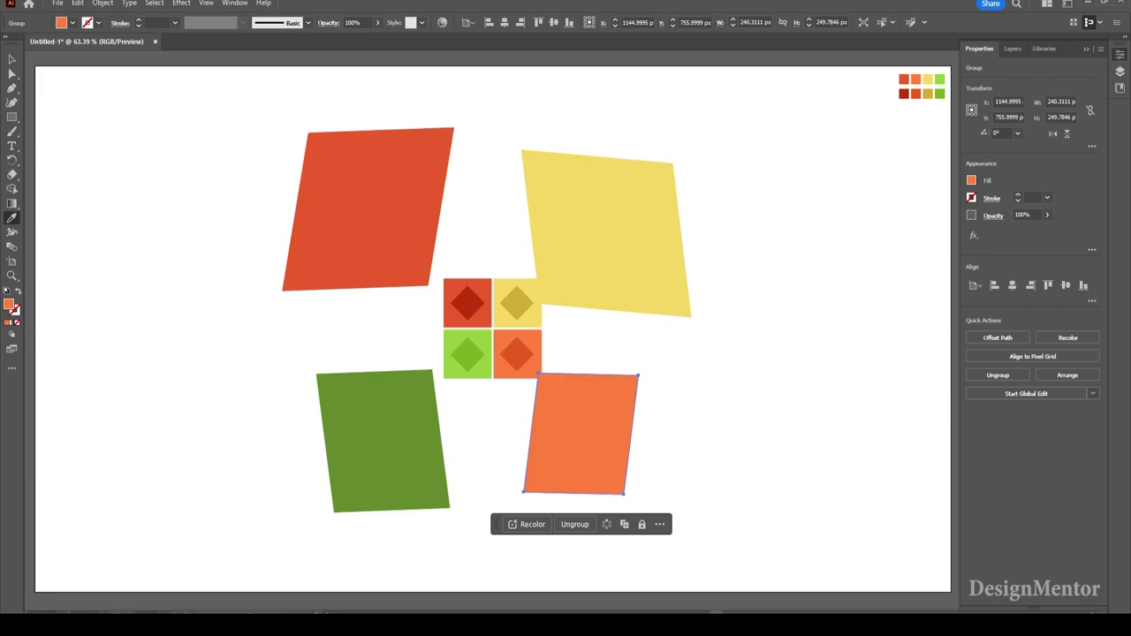
key("v")
left_click(482, 441)
Step: Recolour the green panel with the small green square's colour using the Eyedropper
left_click(381, 442)
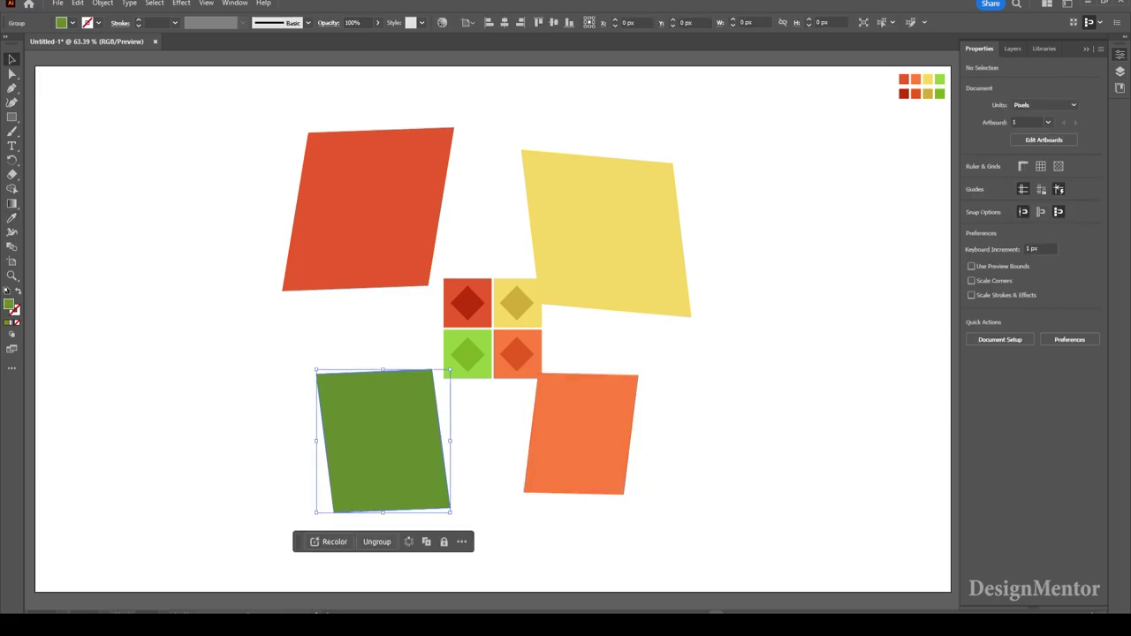
key("i")
left_click(467, 354)
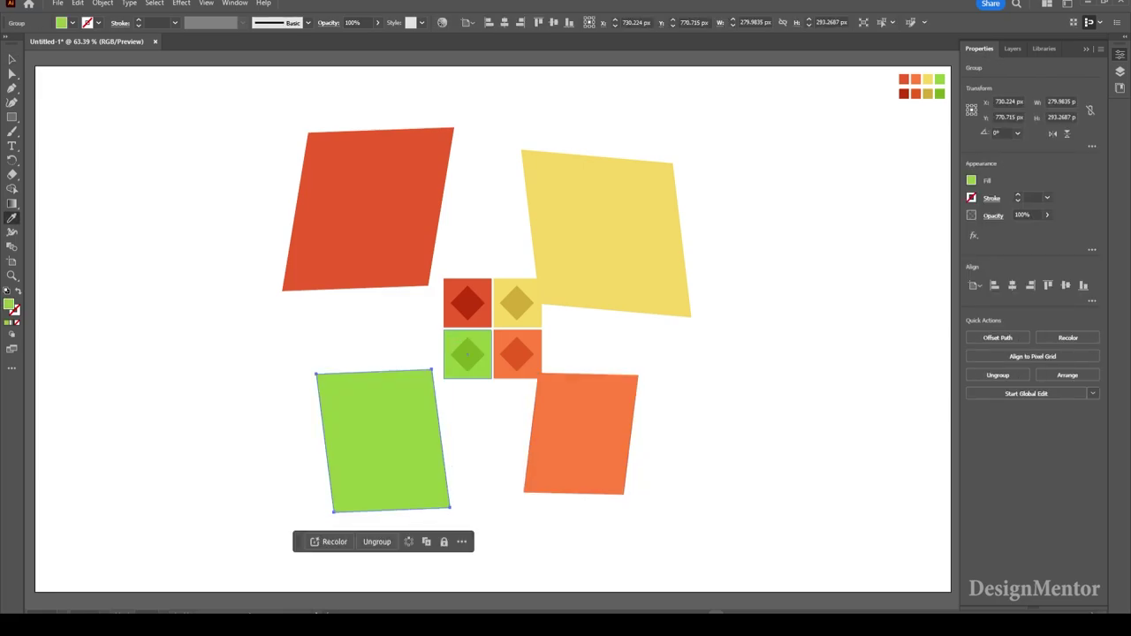
key("v")
key("ctrl+shift+a")
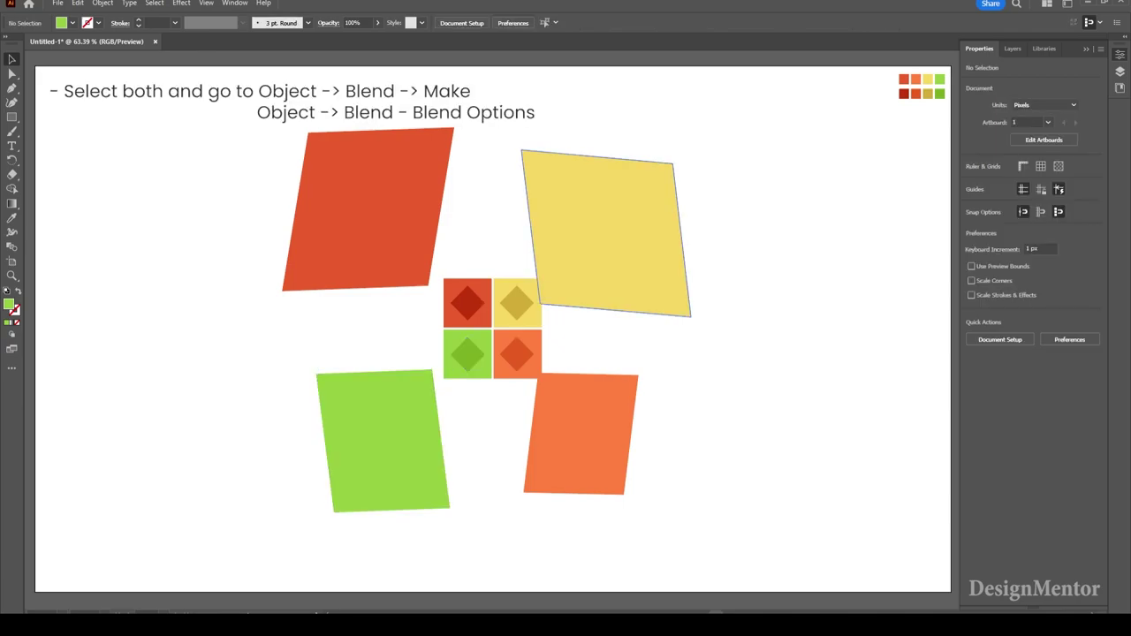
Step: Blend the large red panel into the small red diamond with Object > Blend > Make
left_click(600, 230)
key("i")
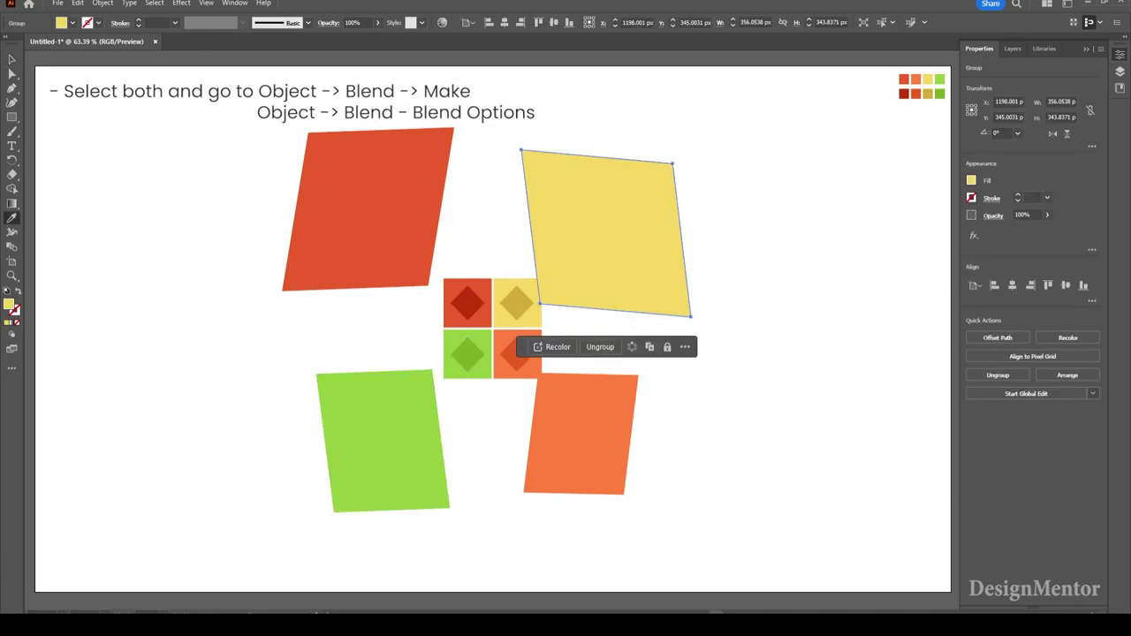
key("v")
key("ctrl+shift+a")
left_click(467, 303)
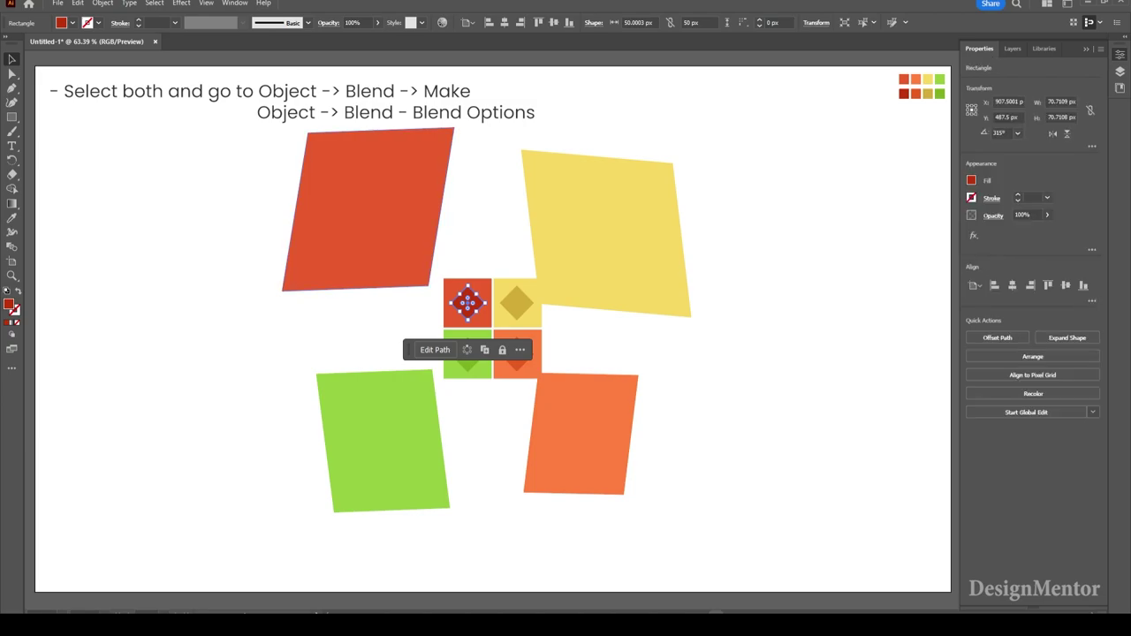
left_click(371, 212, "shift")
left_click(102, 2)
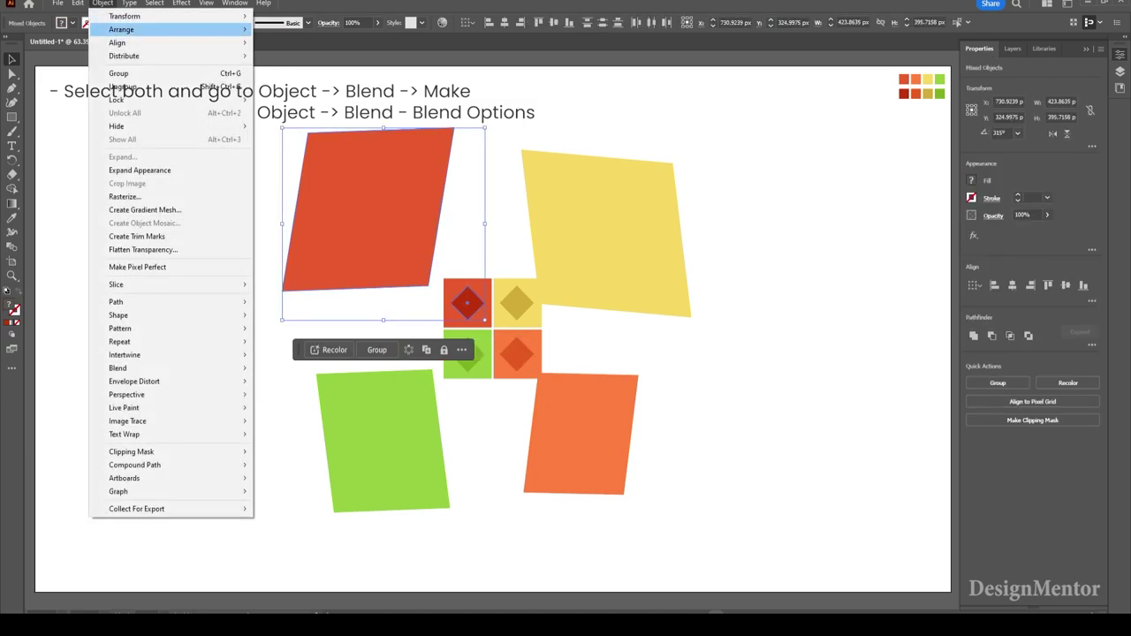
left_click(281, 367)
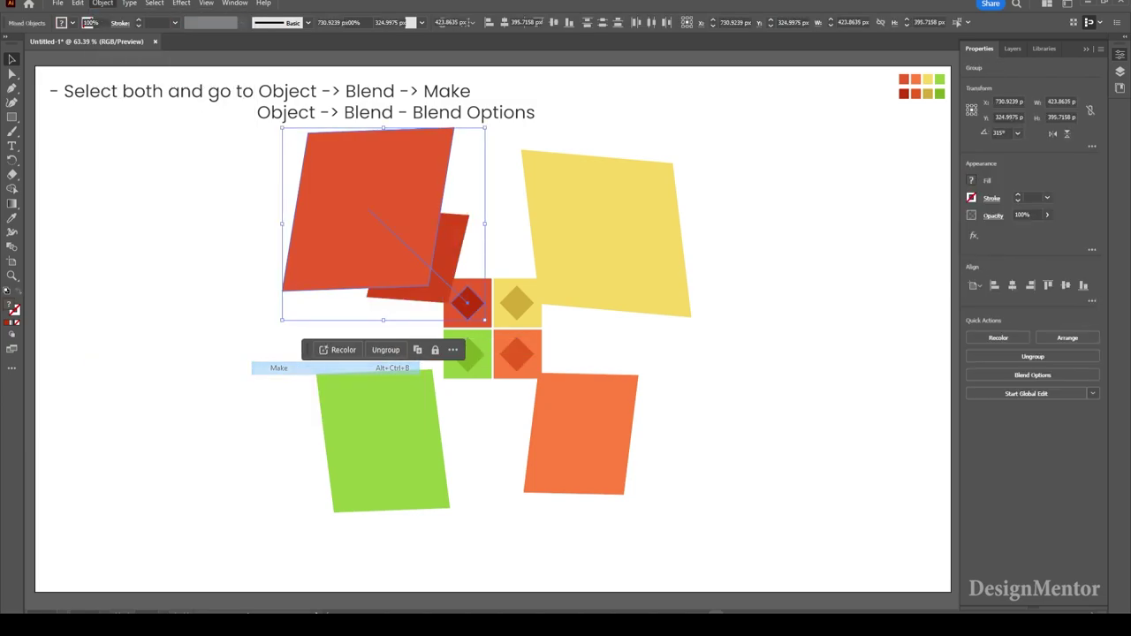
Step: Set the red blend's Blend Options to Specified Steps 500
left_click(102, 2)
mouse_move(117, 368)
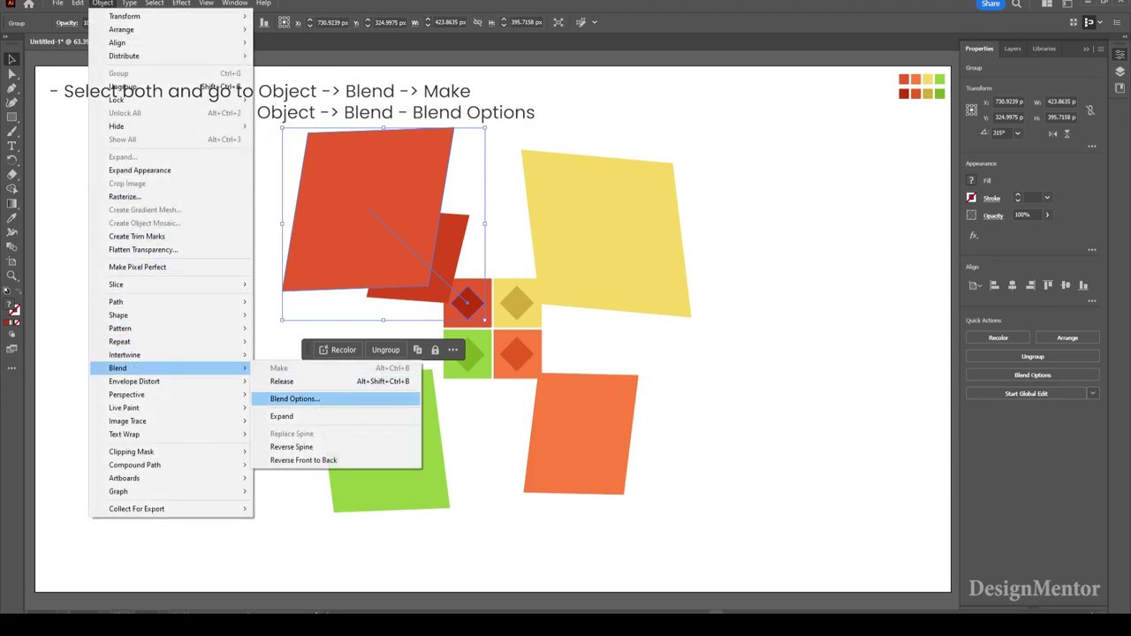
left_click(294, 398)
left_click(156, 263)
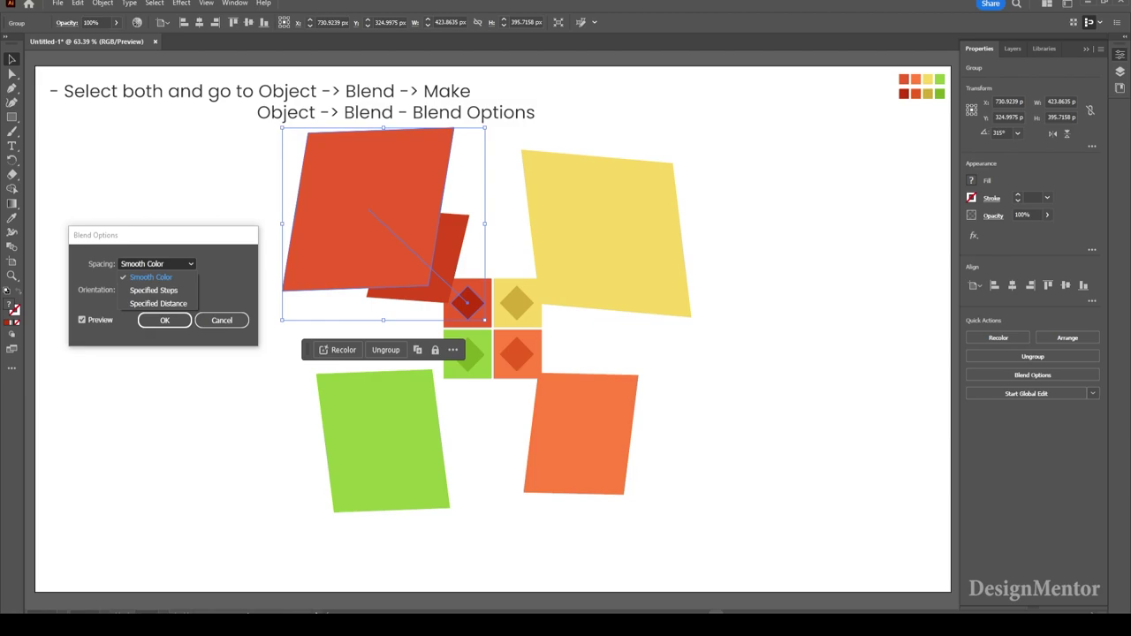
left_click(153, 290)
type("5")
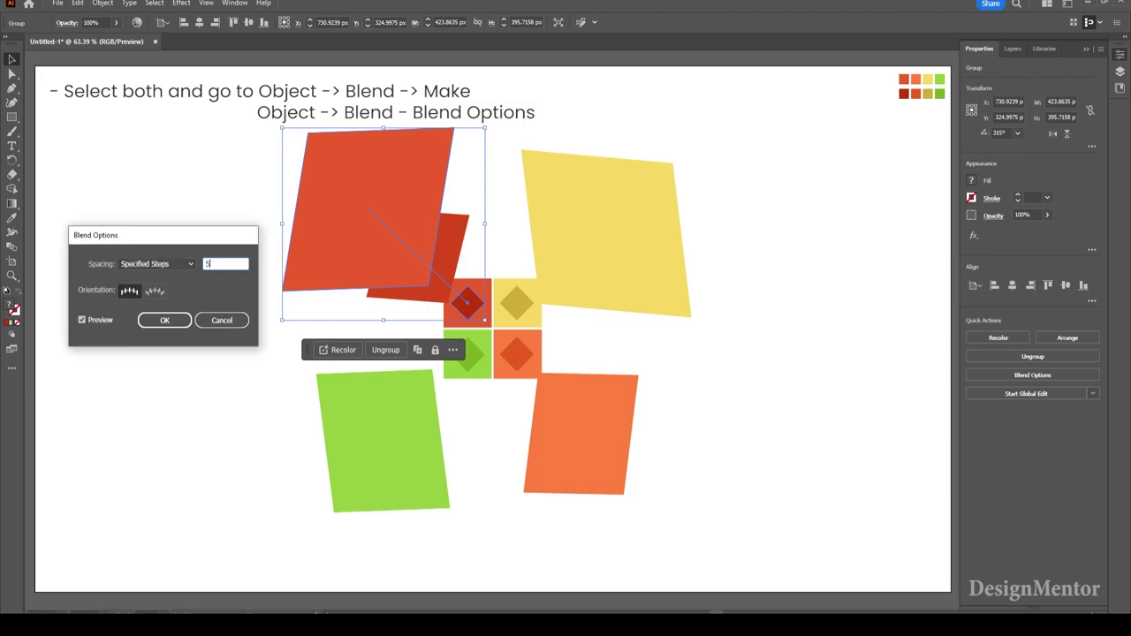
type("00")
left_click(164, 320)
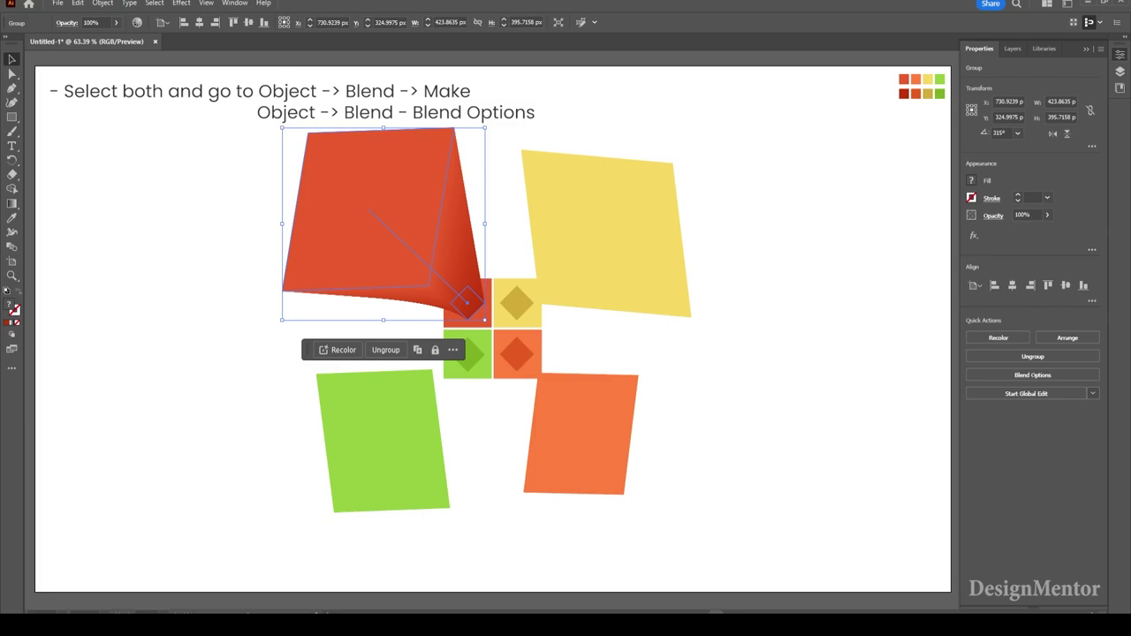
Step: Preview the page curl, then release the red blend back to a flat panel
key("ctrl+shift+a")
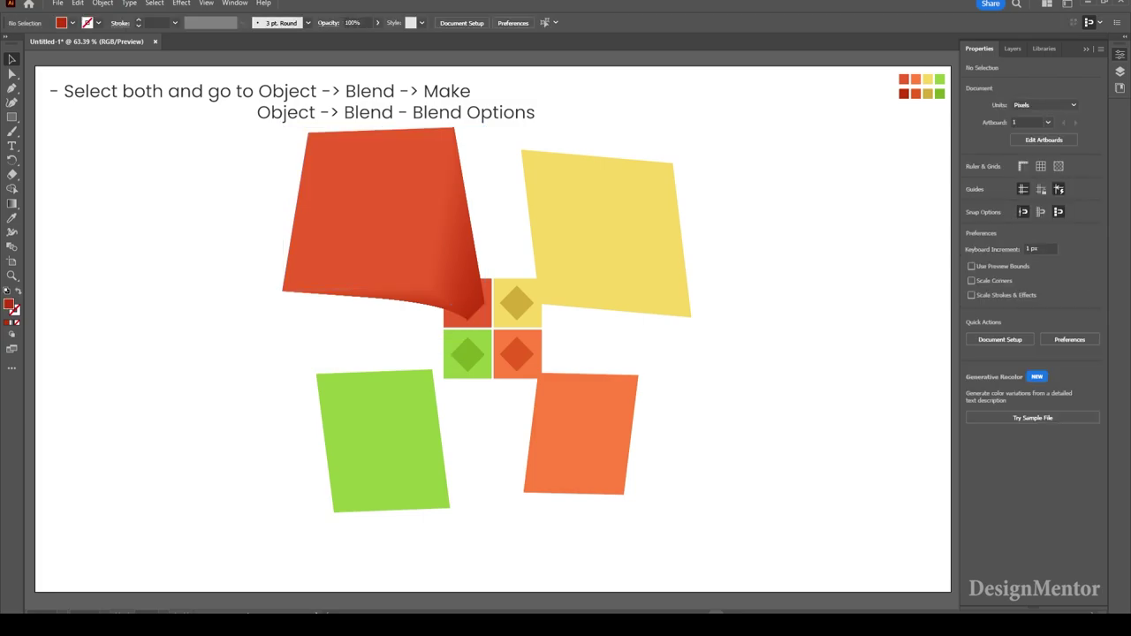
left_click(468, 305)
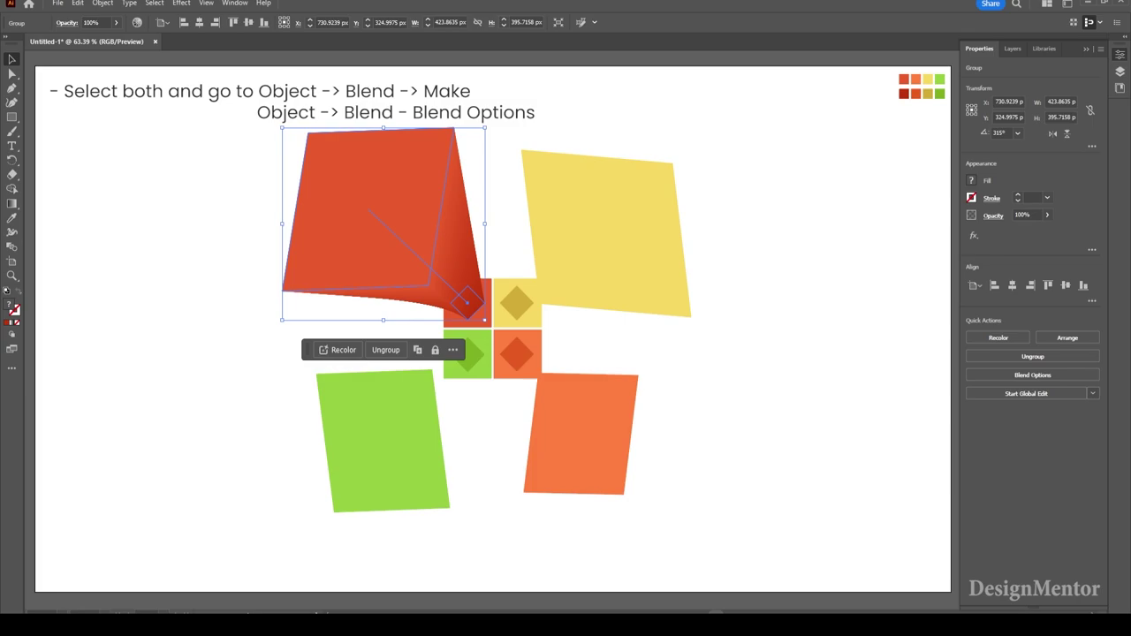
key("ctrl+shift+a")
left_click(469, 305)
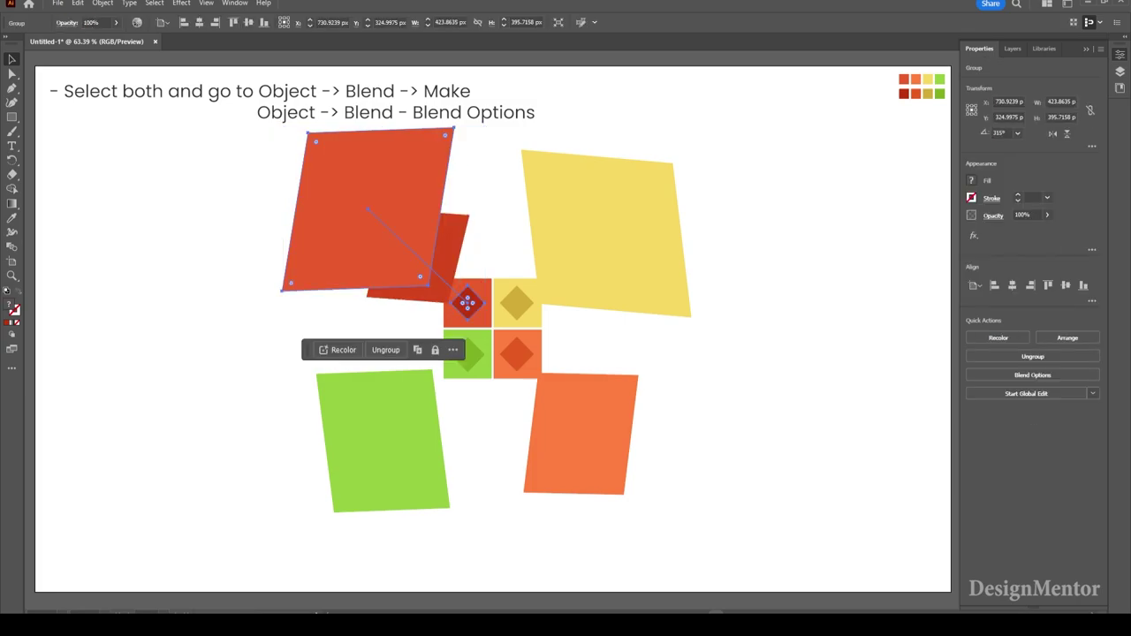
key("ctrl+alt+shift+b")
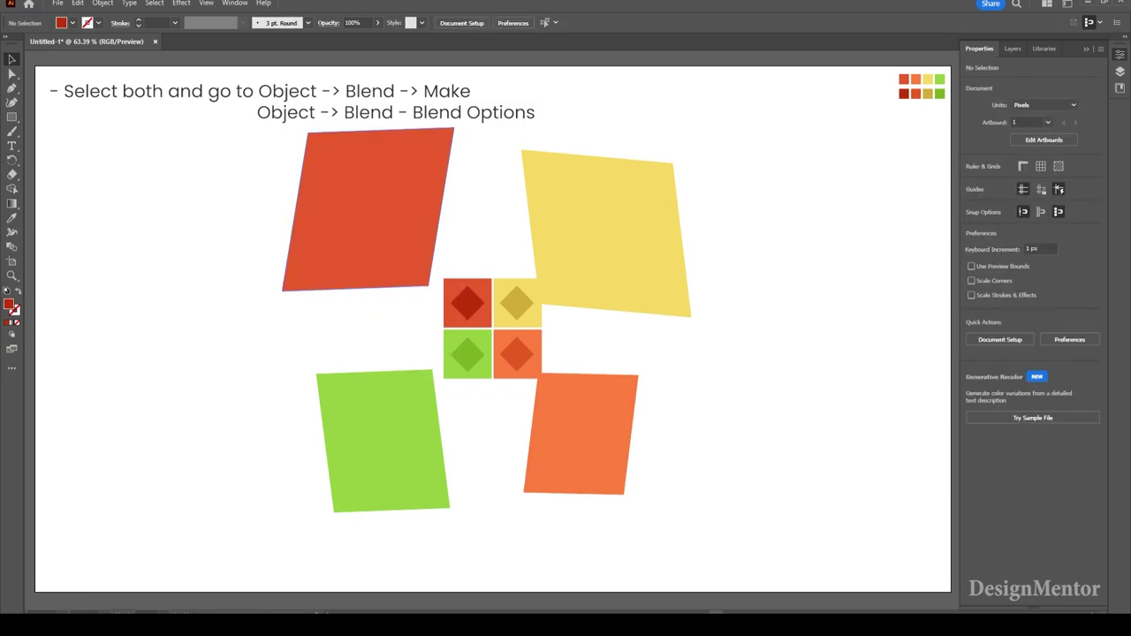
Step: Alt-drag a copy of the red panel to the left, then blend the original into the red diamond
left_click(366, 207)
left_click_drag(367, 208, 243, 209)
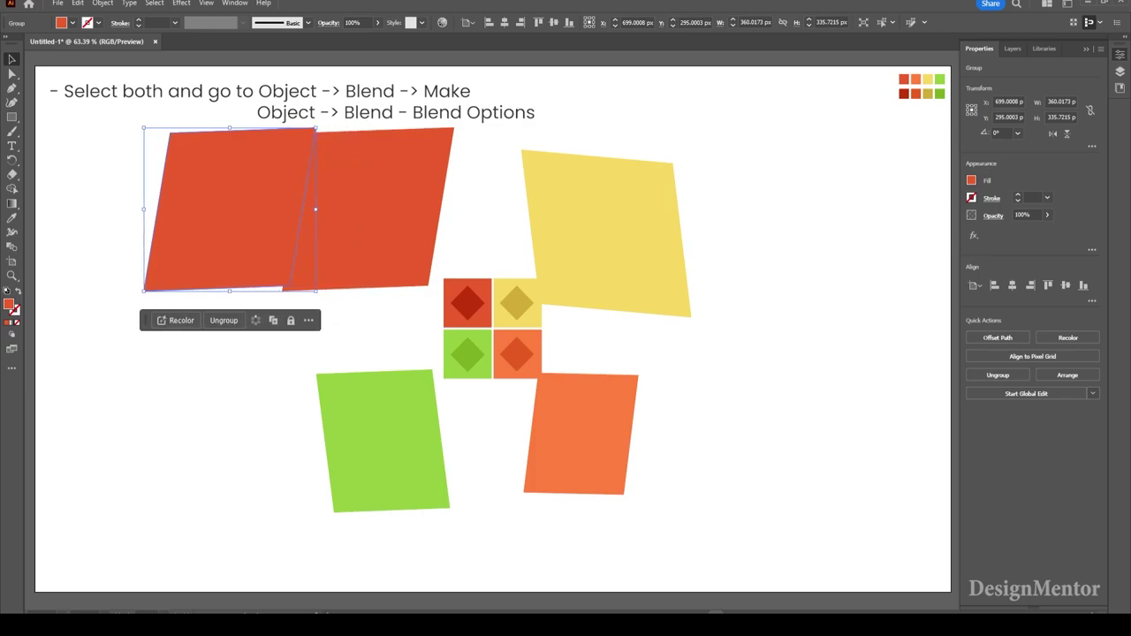
left_click_drag(243, 210, 205, 209)
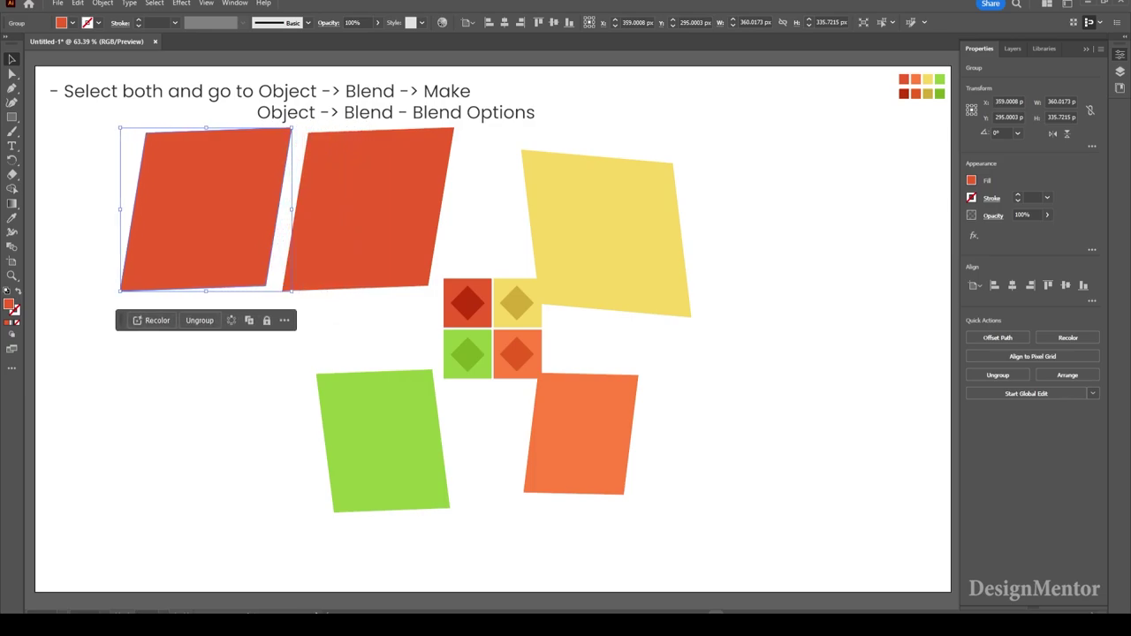
left_click(433, 265)
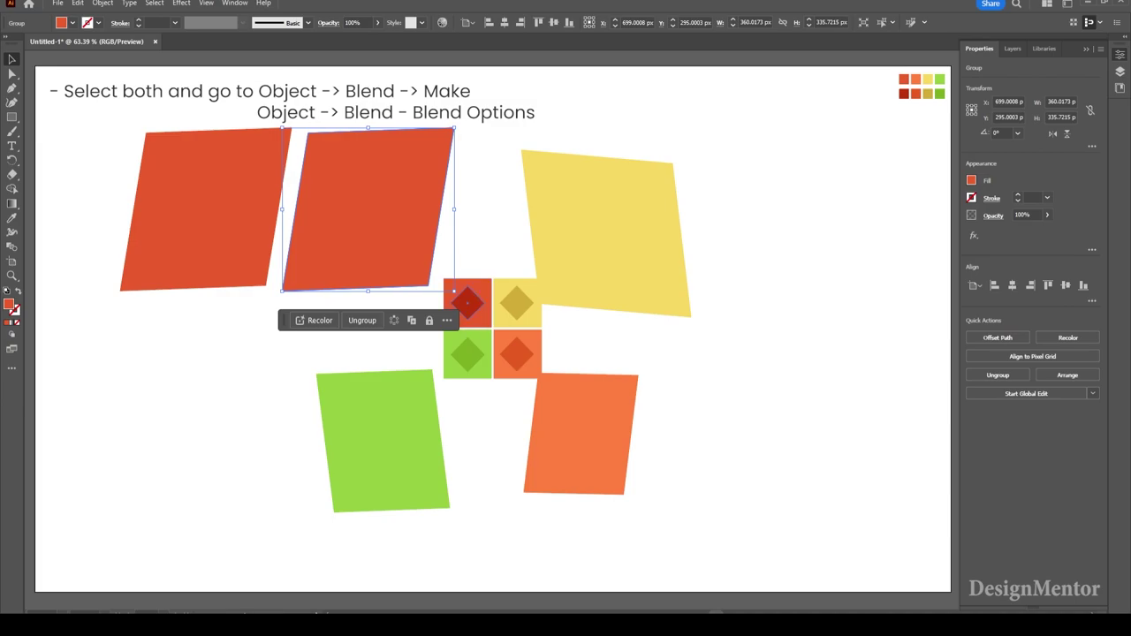
left_click(467, 302, "shift")
left_click(181, 3)
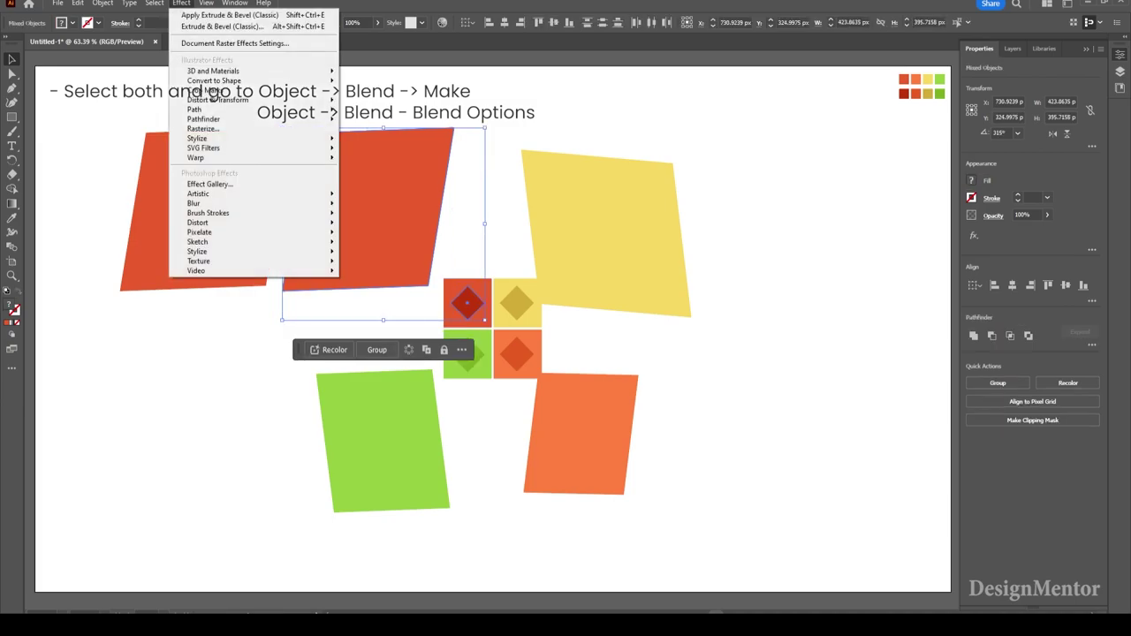
left_click(103, 2)
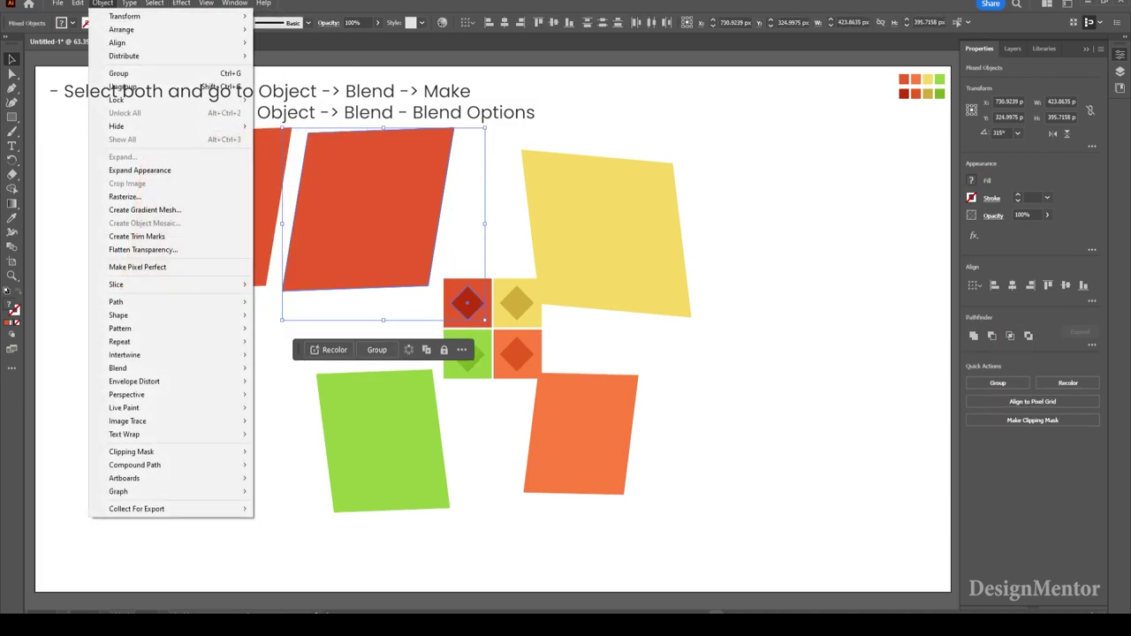
mouse_move(118, 368)
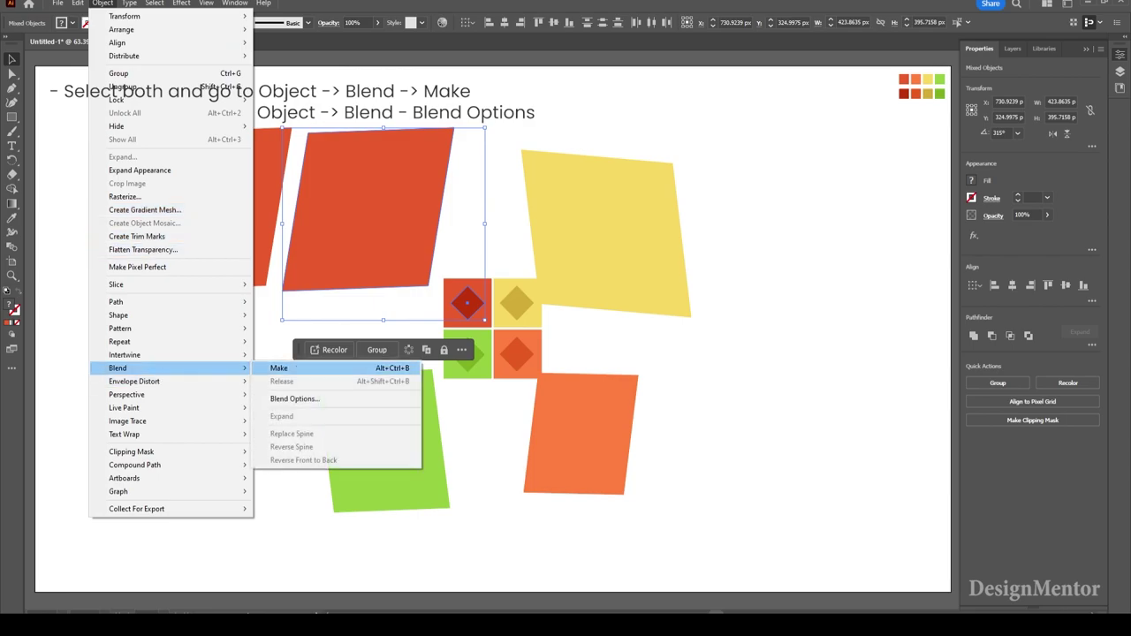
left_click(300, 369)
Step: Set the red blend's spacing to Specified Steps and confirm, leaving a smooth curled corner
left_click(103, 3)
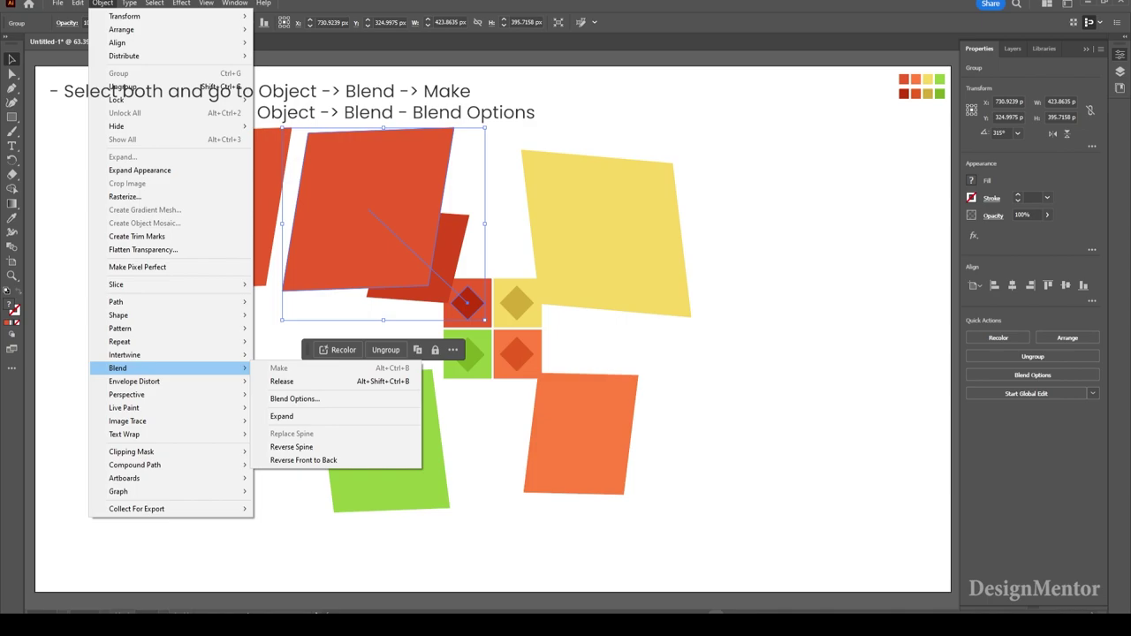
left_click(295, 399)
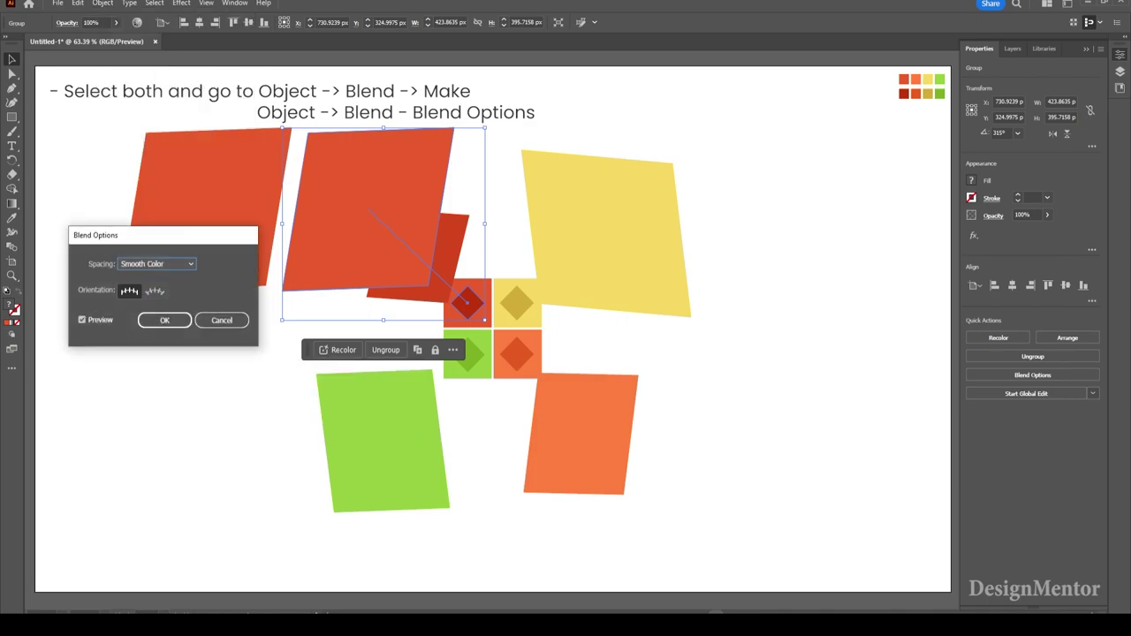
left_click(156, 263)
left_click(146, 288)
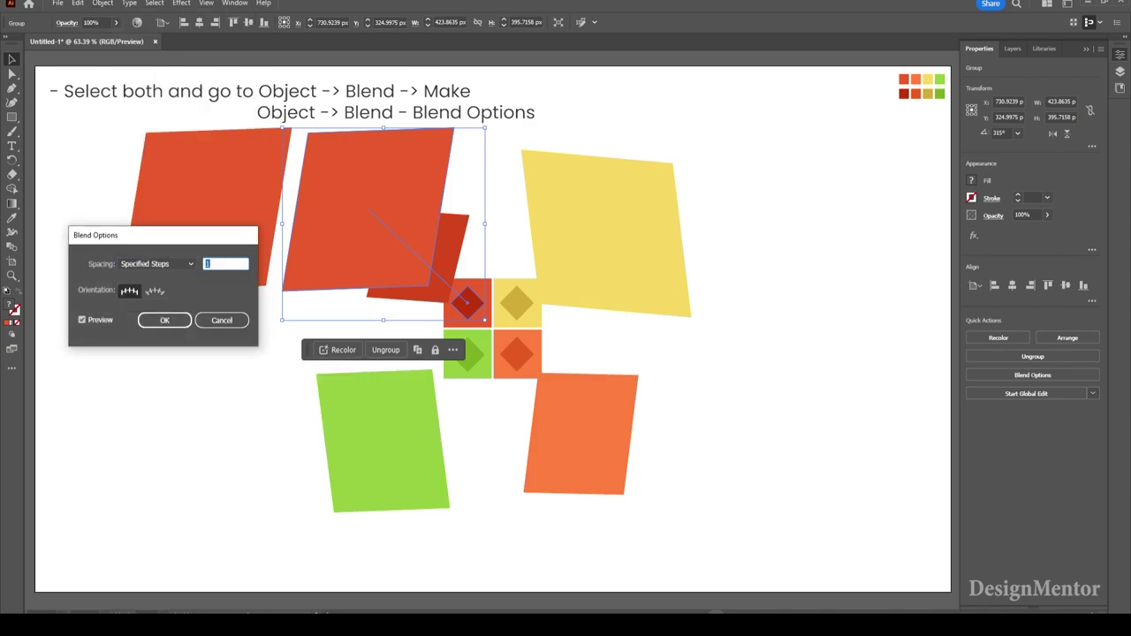
type("100")
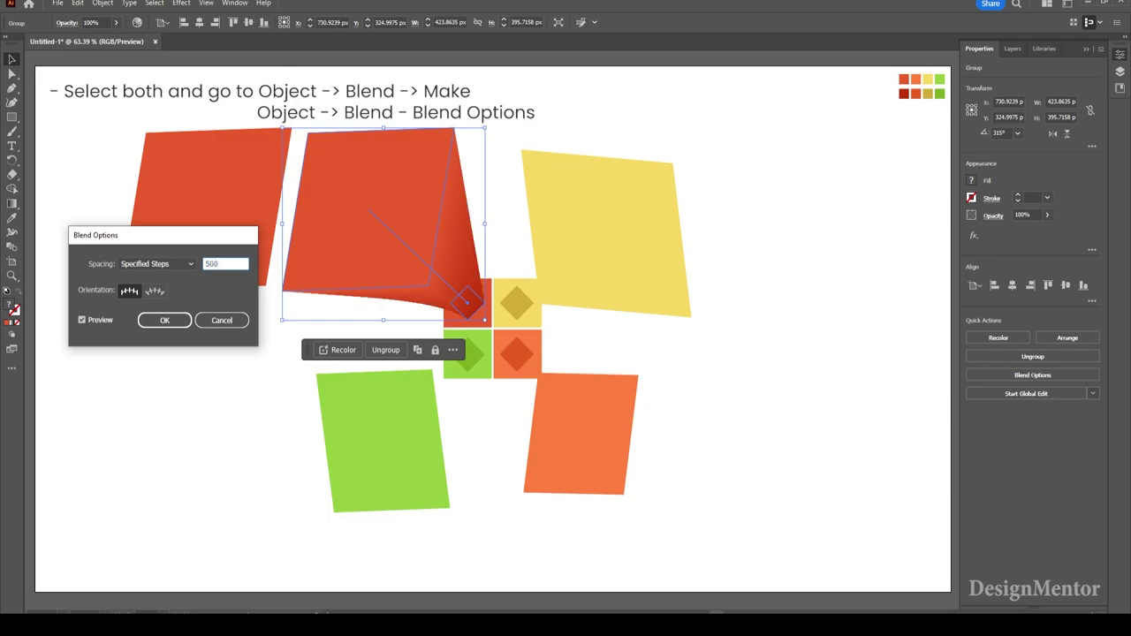
key("Return")
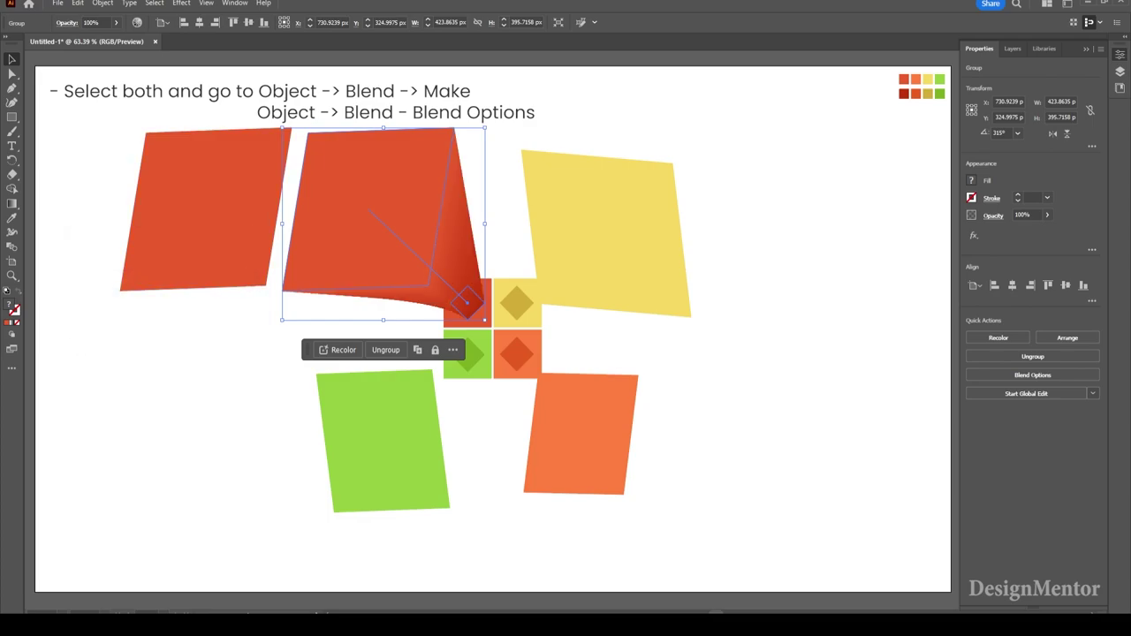
key("ctrl+shift+a")
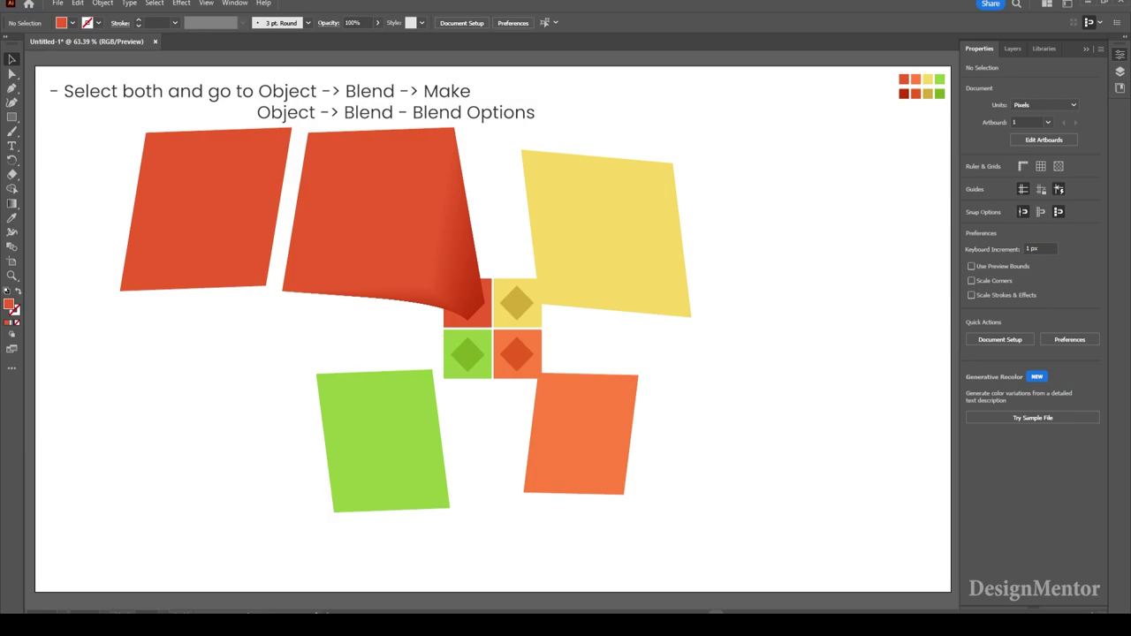
Step: Duplicate the yellow panel, placing the copy off to the right
left_click(600, 230)
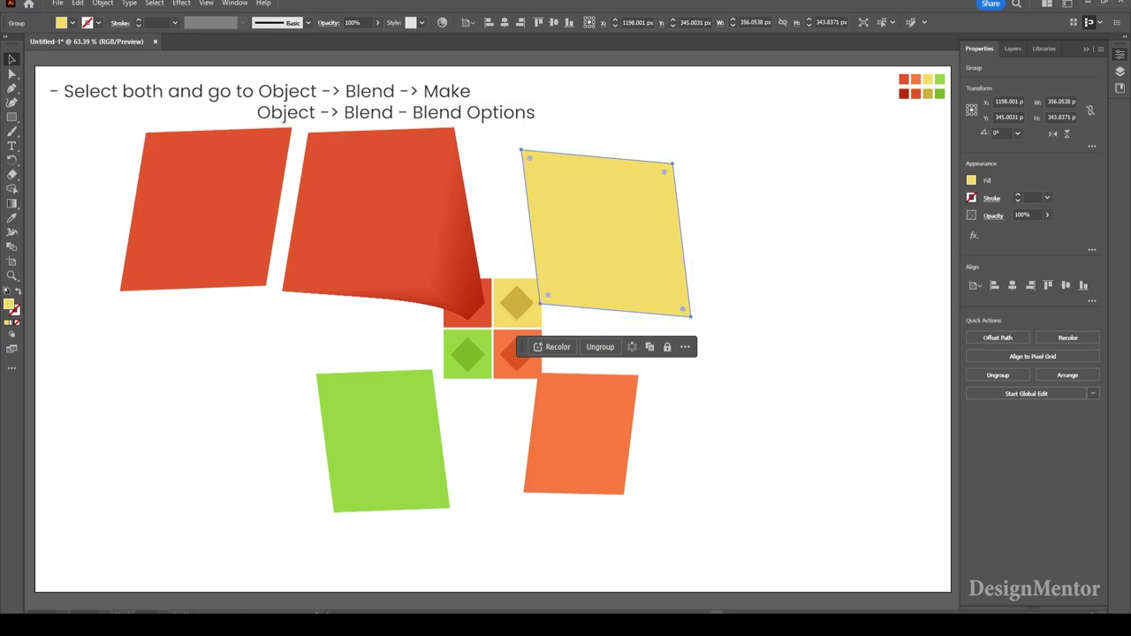
left_click_drag(601, 229, 657, 230)
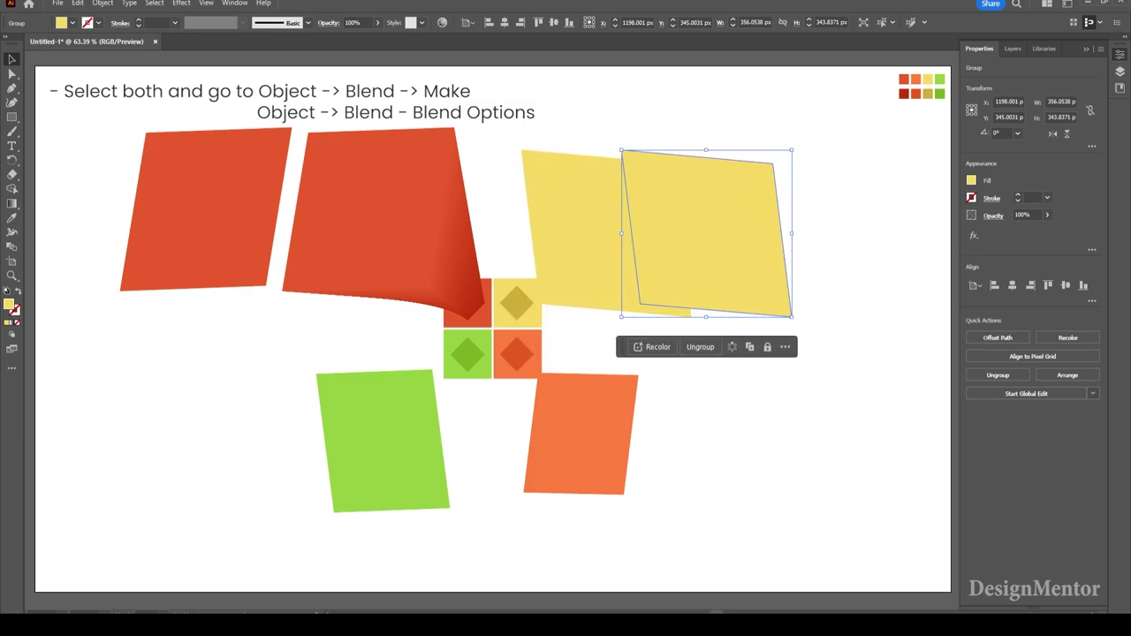
left_click_drag(658, 230, 767, 230)
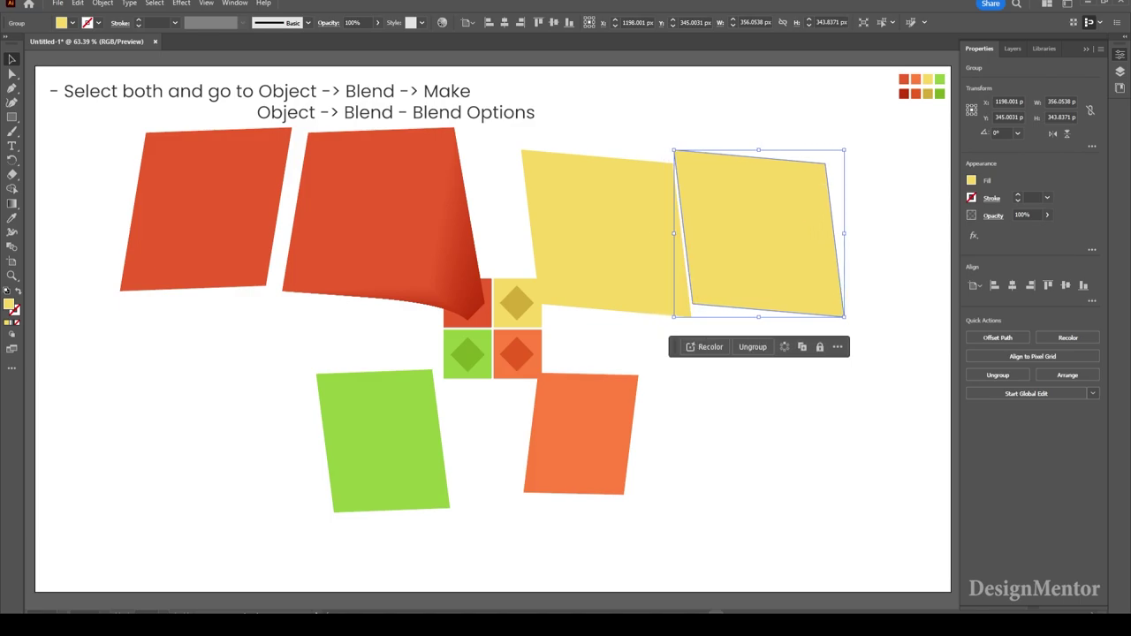
Step: Blend the original yellow panel into the yellow diamond using 500 specified steps
left_click(548, 283)
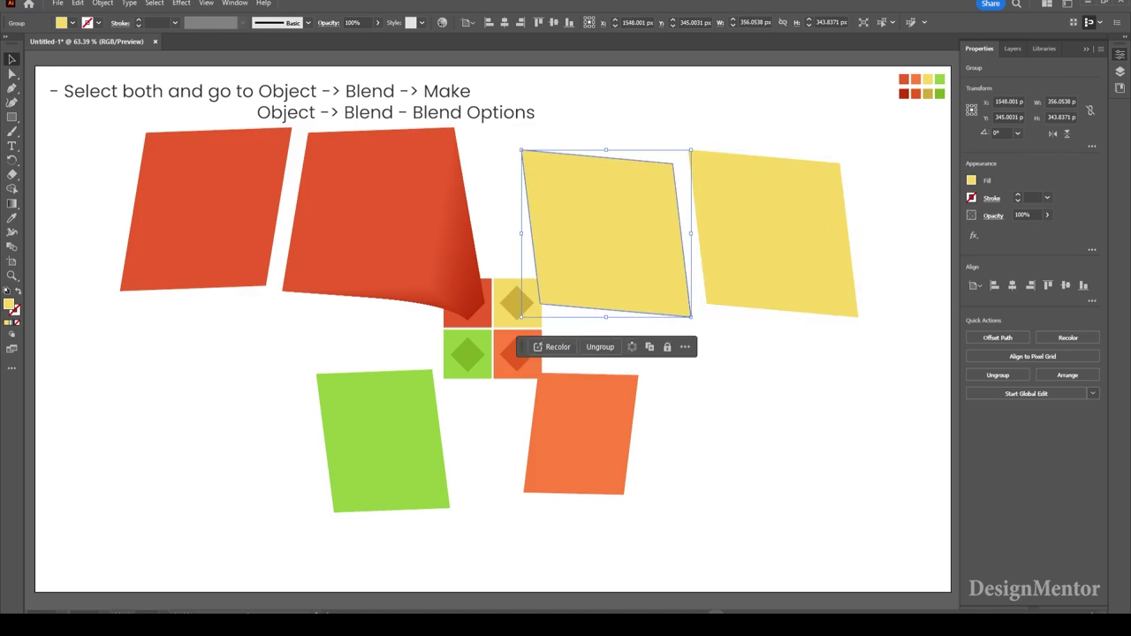
left_click(517, 303)
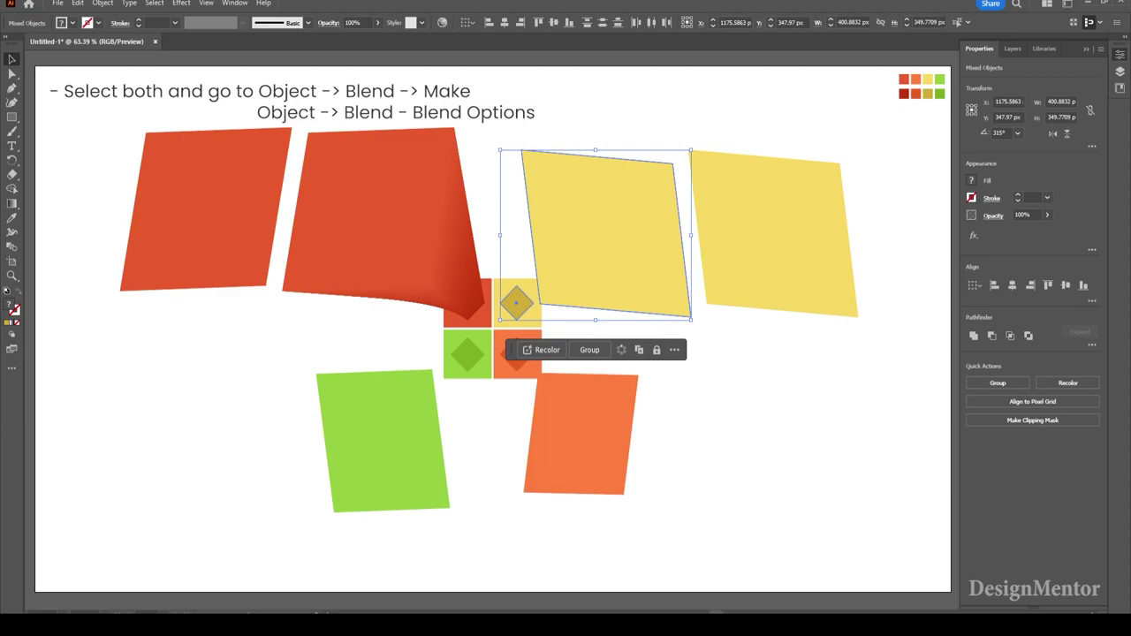
left_click(102, 4)
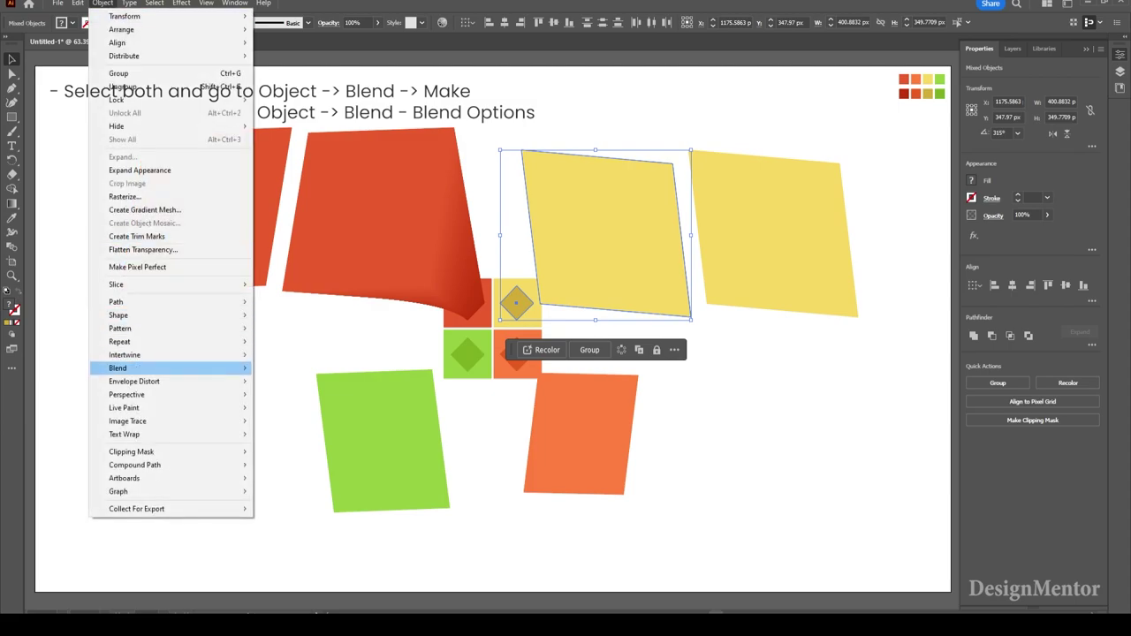
left_click(278, 367)
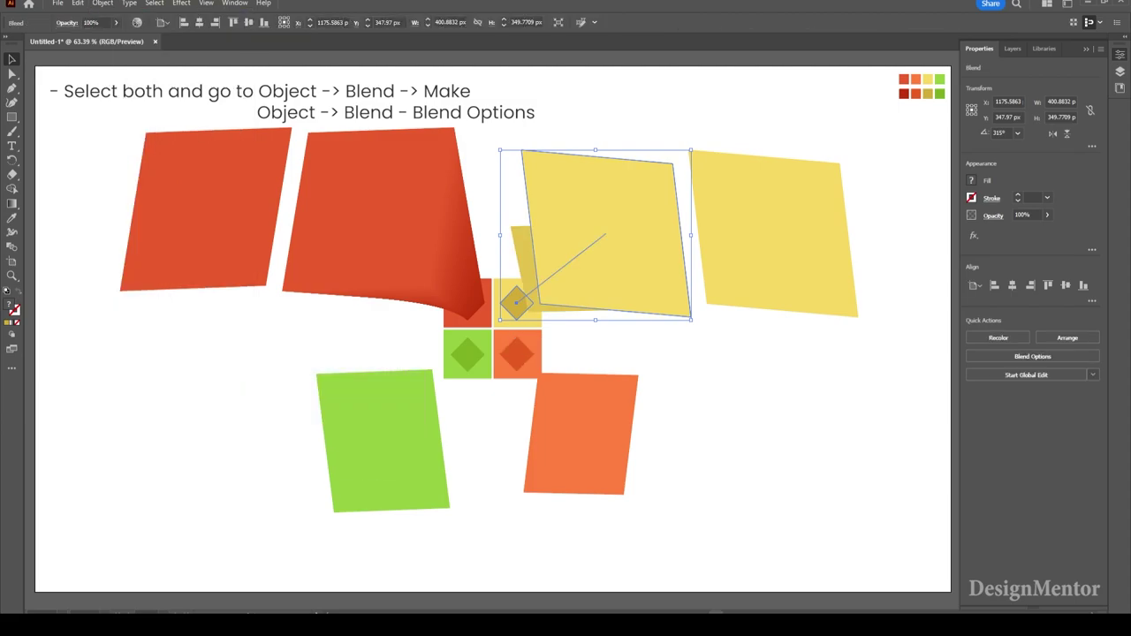
mouse_move(118, 367)
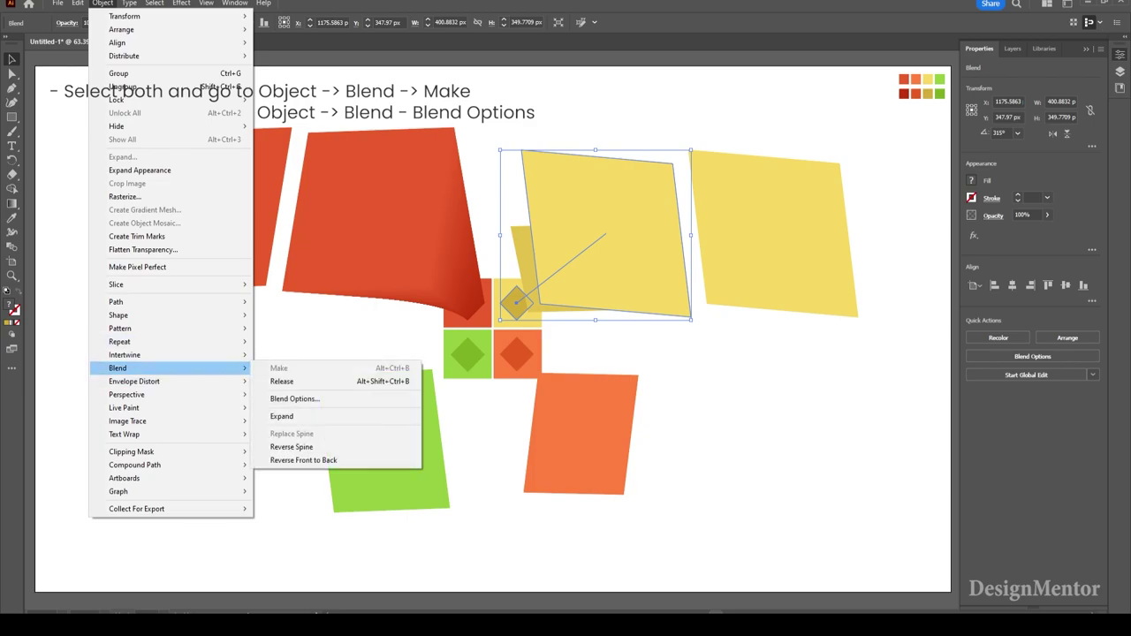
left_click(295, 398)
left_click(156, 264)
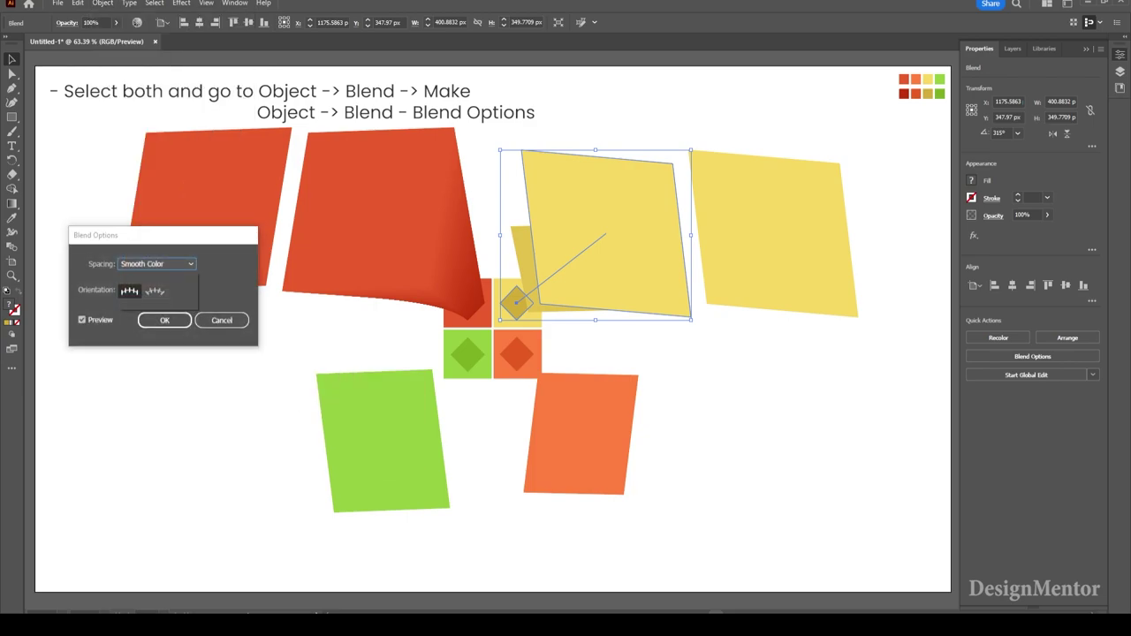
left_click(153, 290)
type("500")
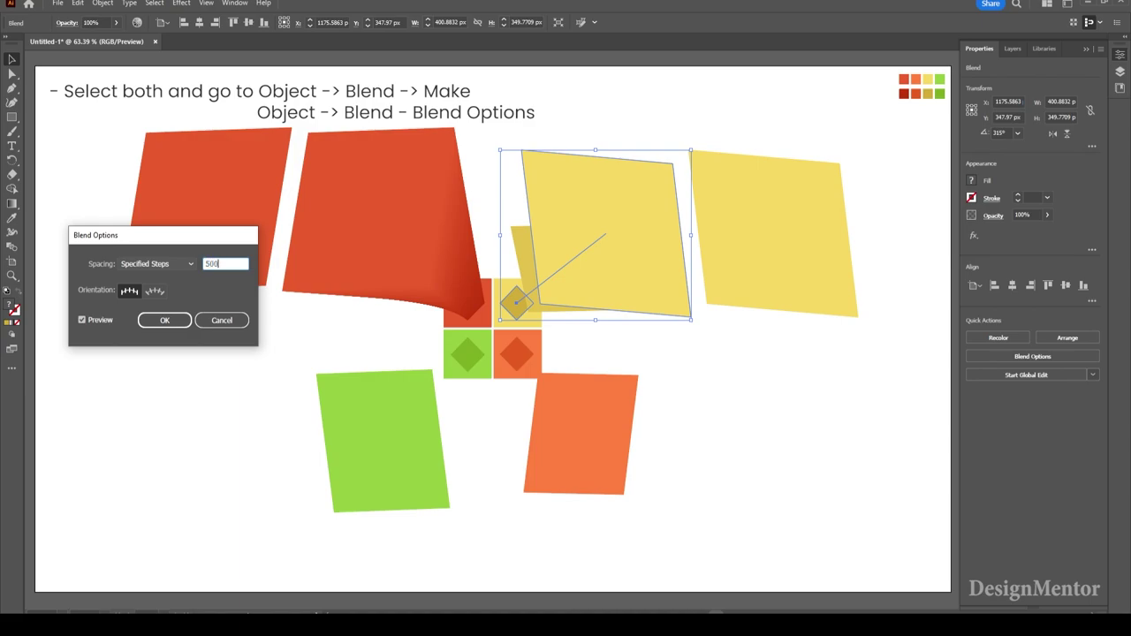
key("Return")
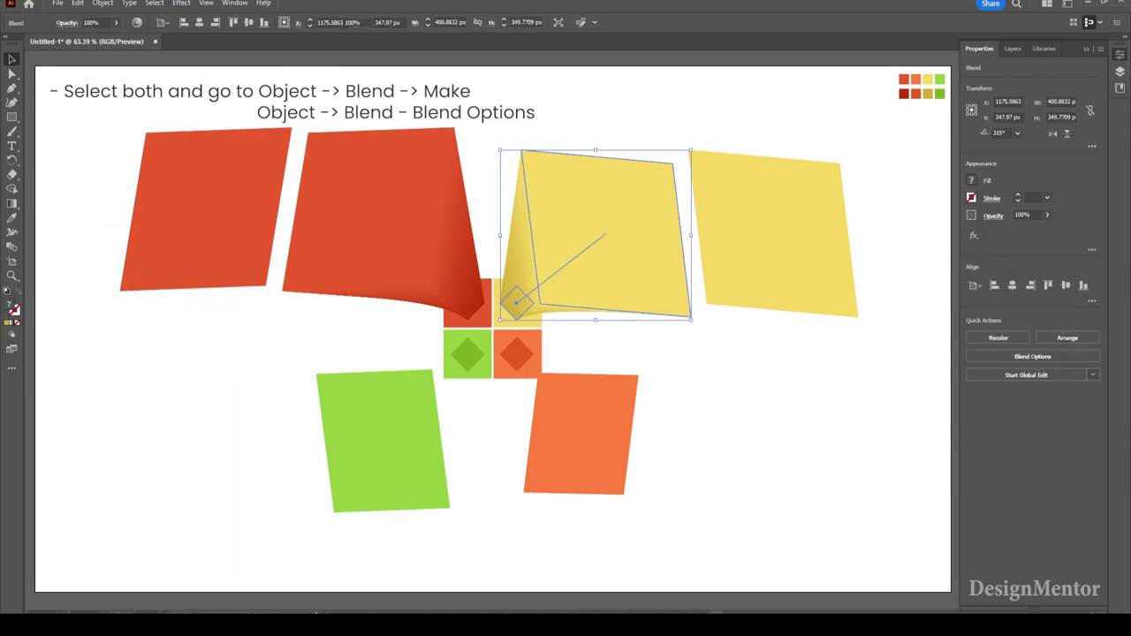
key("ctrl+shift+a")
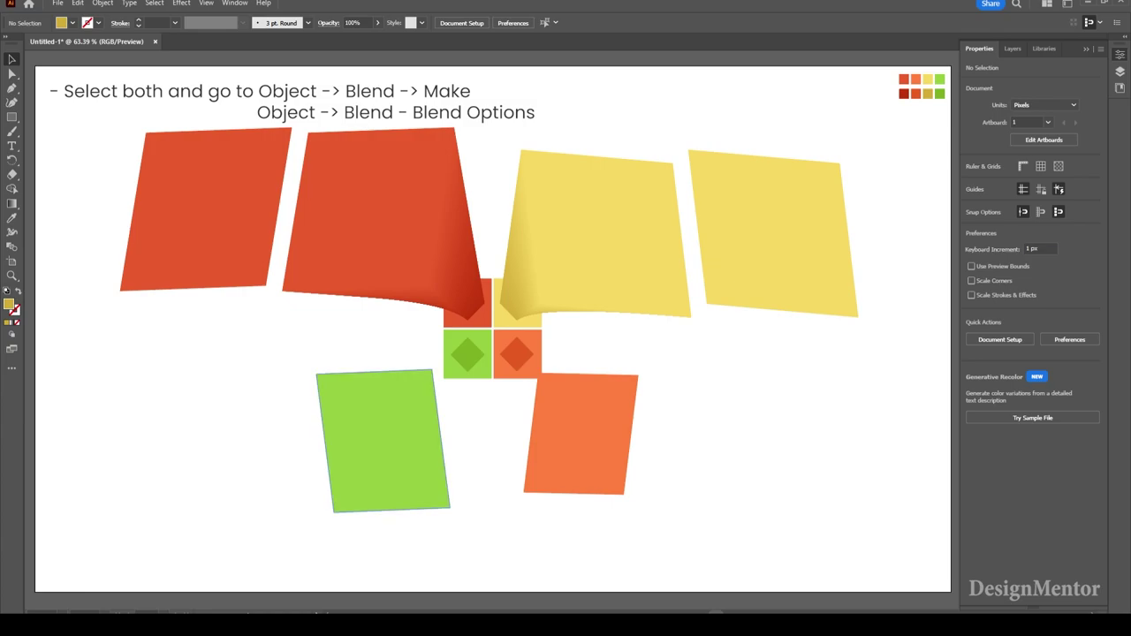
Step: Duplicate the green panel, placing the copy off to the left
left_click(468, 355)
left_click(383, 440)
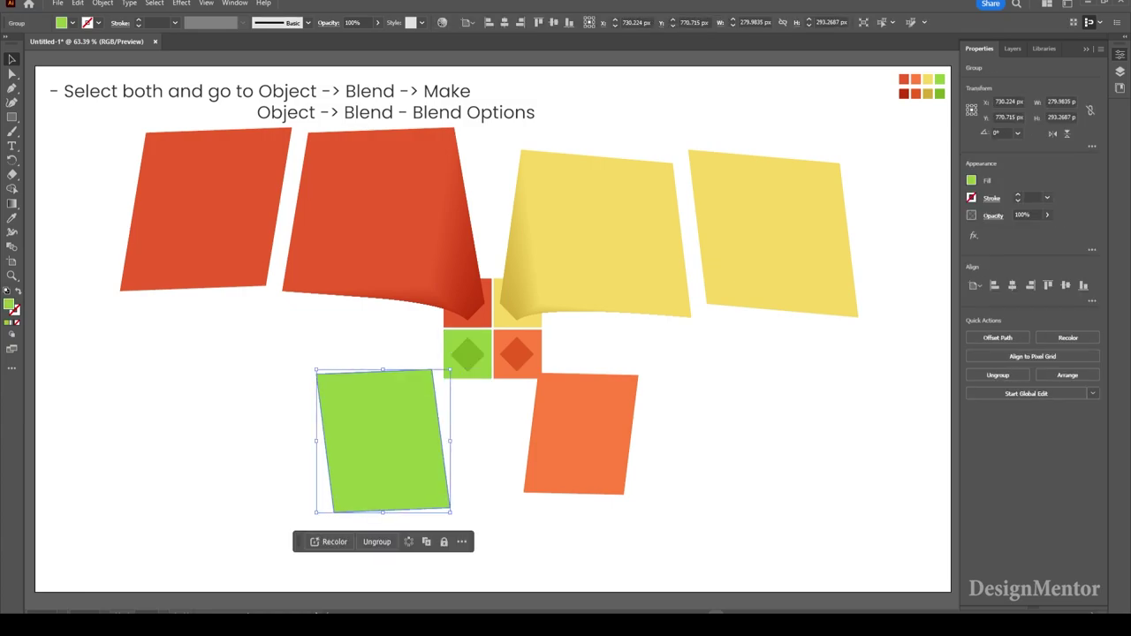
left_click_drag(383, 440, 234, 440)
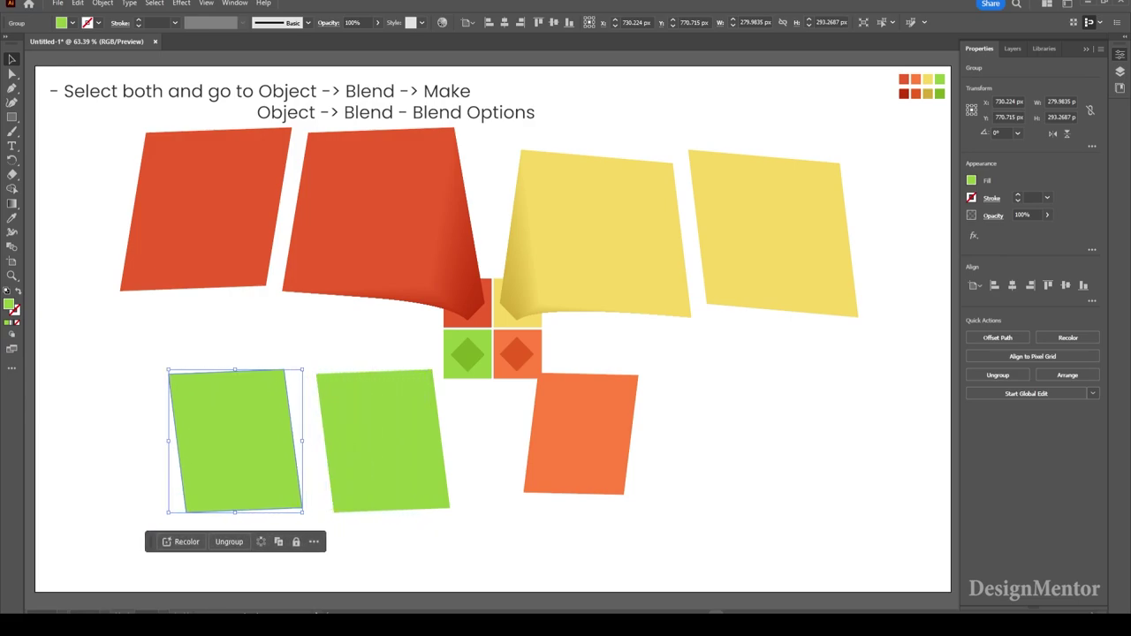
Step: Blend the original green panel into the green diamond using 500 specified steps
left_click(380, 441)
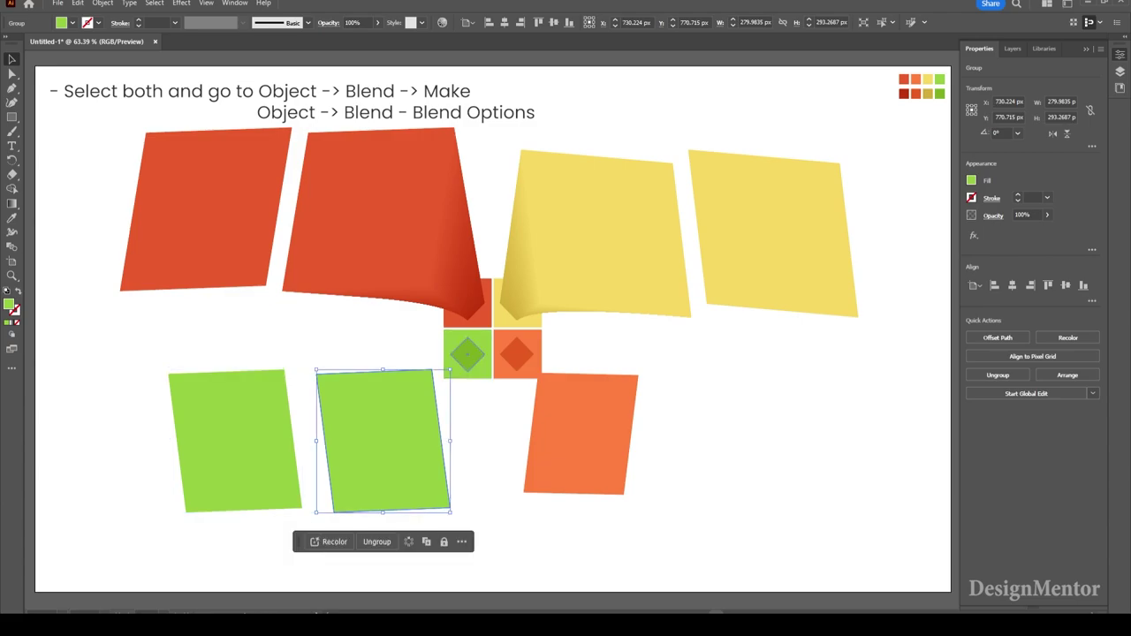
left_click(468, 354, "shift")
left_click(102, 3)
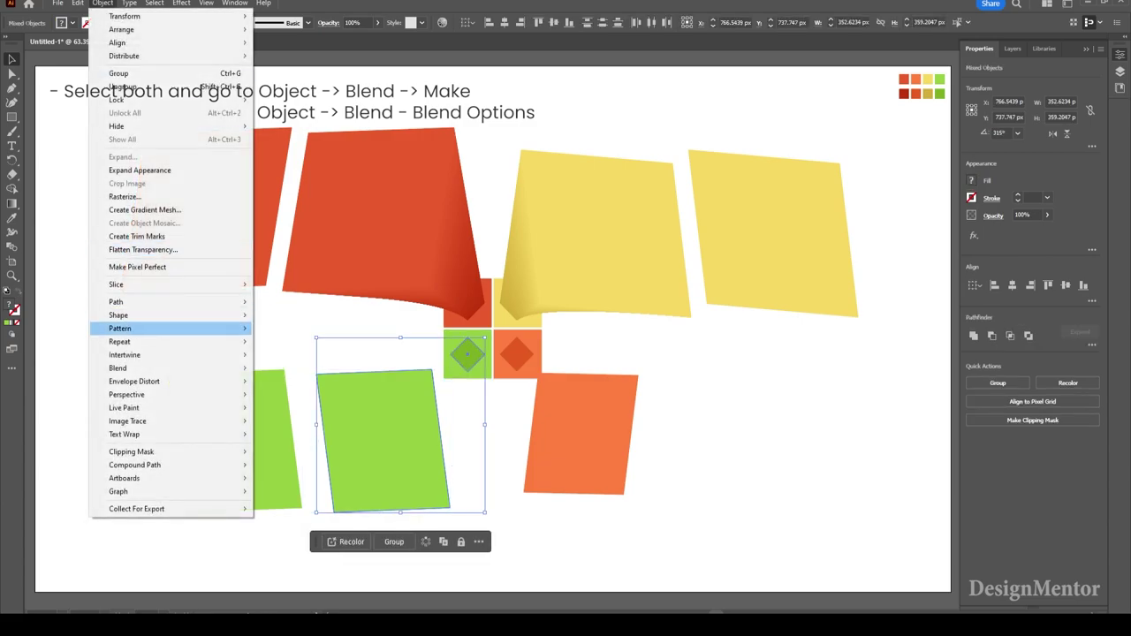
left_click(278, 368)
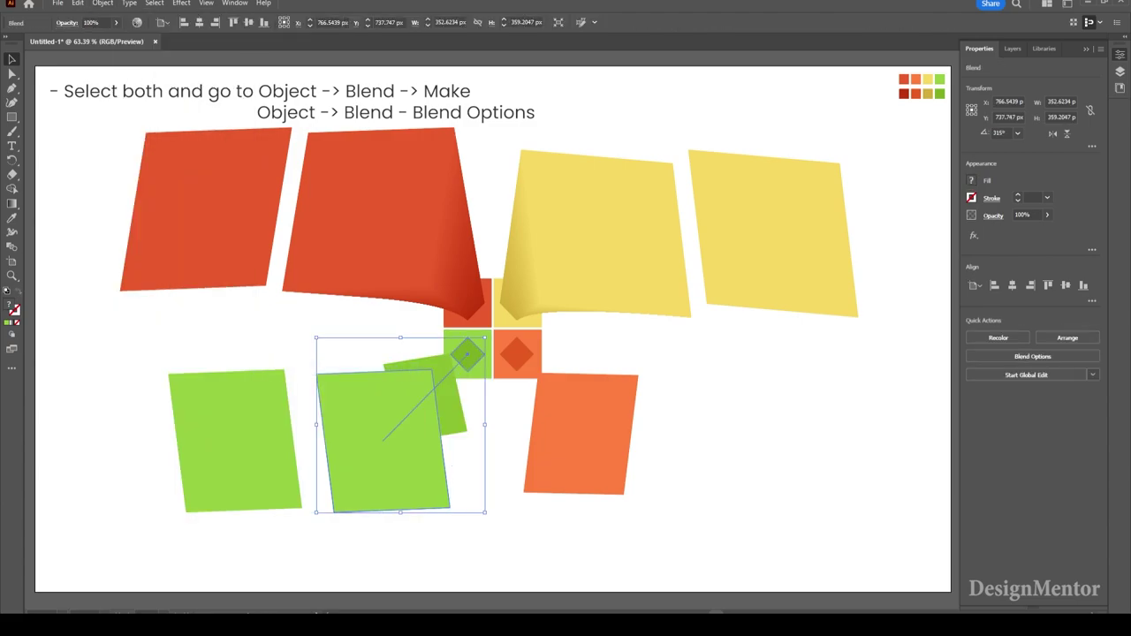
left_click(102, 3)
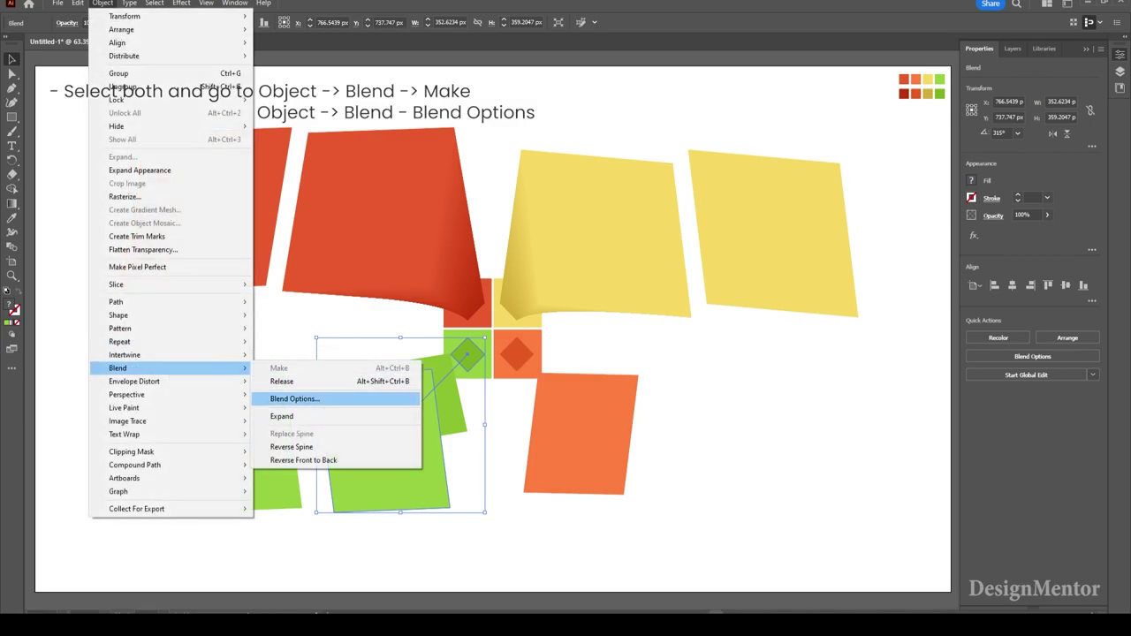
left_click(292, 399)
left_click(156, 263)
left_click(146, 292)
type("500")
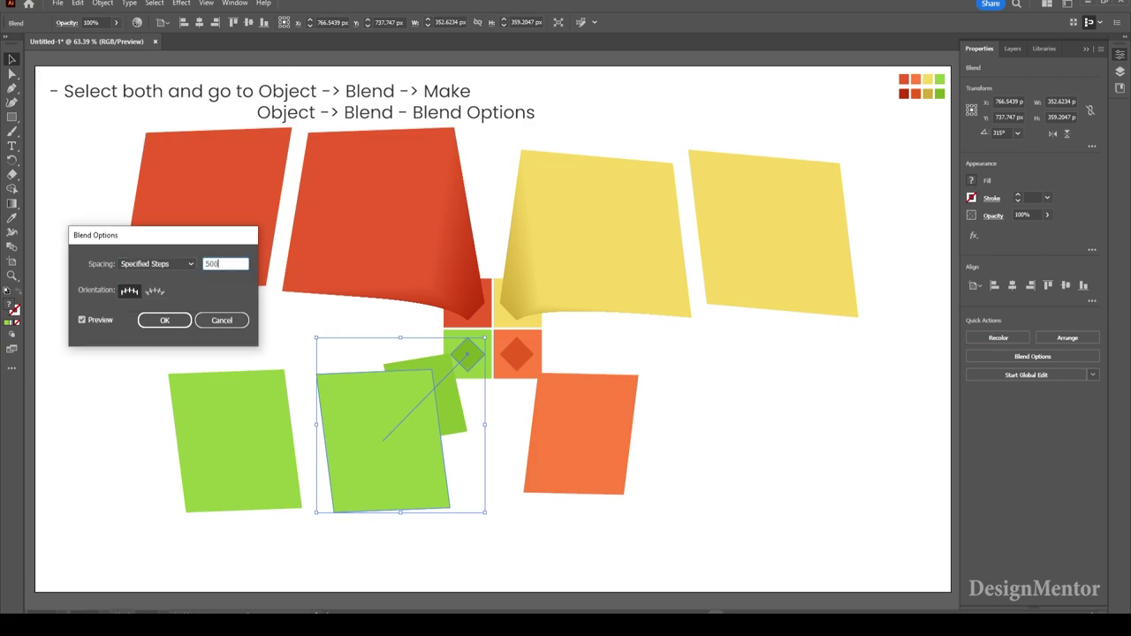
key("Return")
left_click(707, 459)
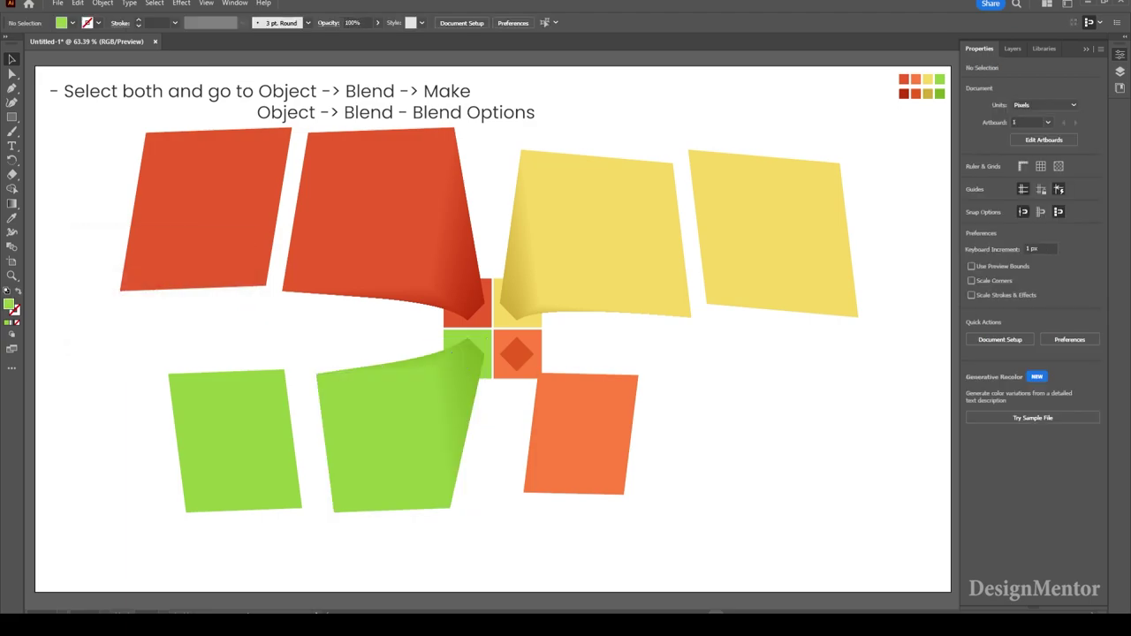
Step: Copy the orange square to the right, then blend the original with the diamond in 500 steps
left_click(579, 433)
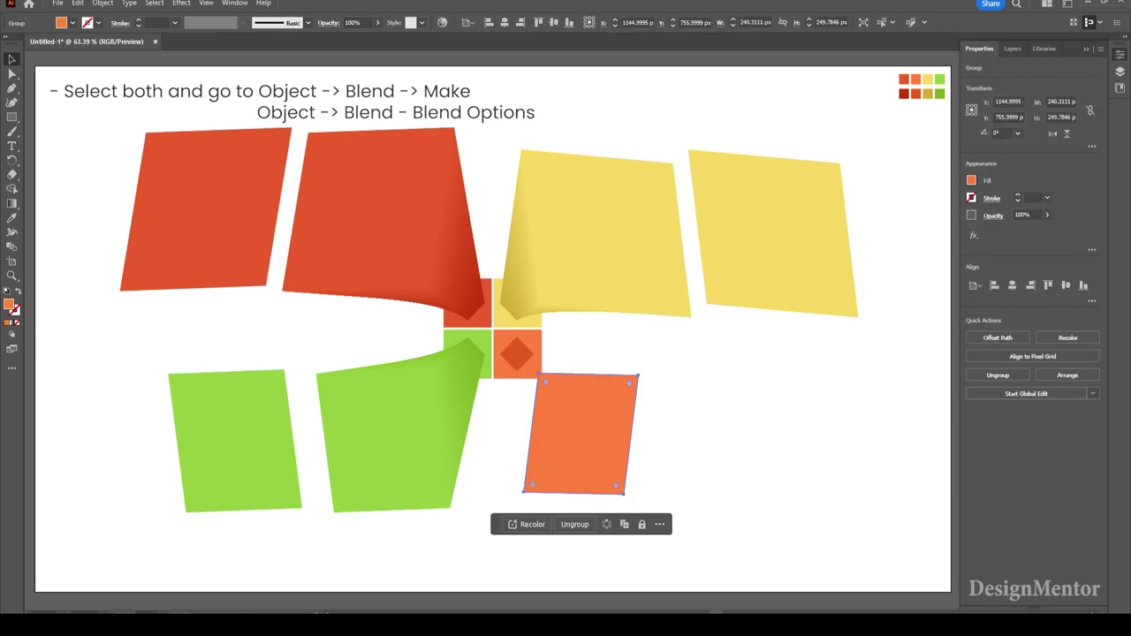
left_click_drag(579, 433, 709, 433)
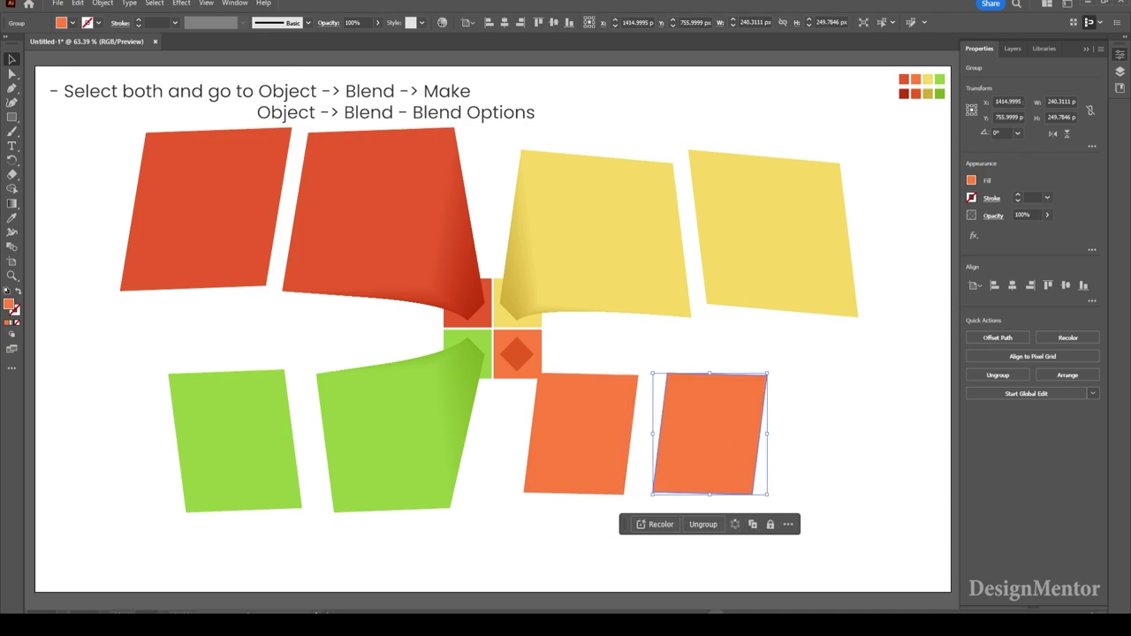
left_click(517, 354)
left_click(583, 433, "shift")
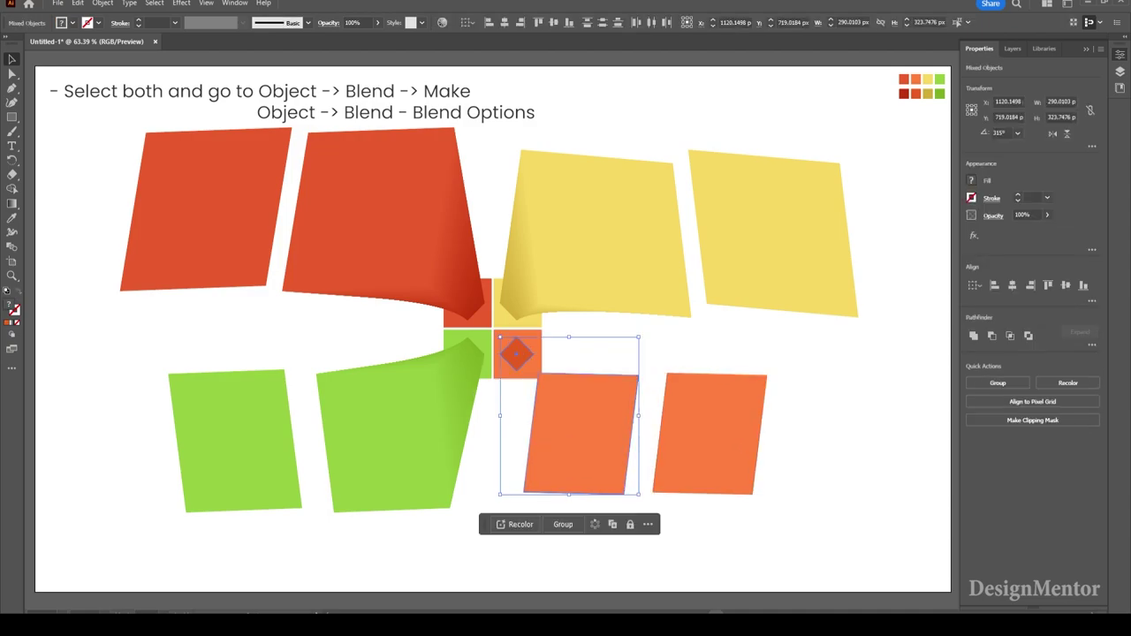
left_click(102, 3)
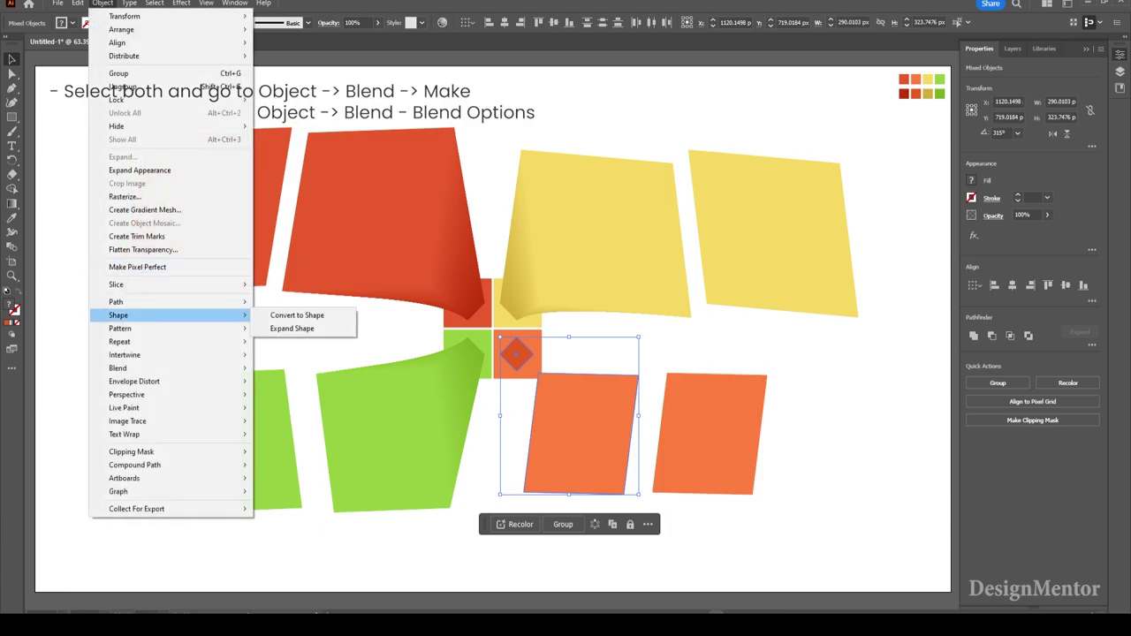
left_click(279, 368)
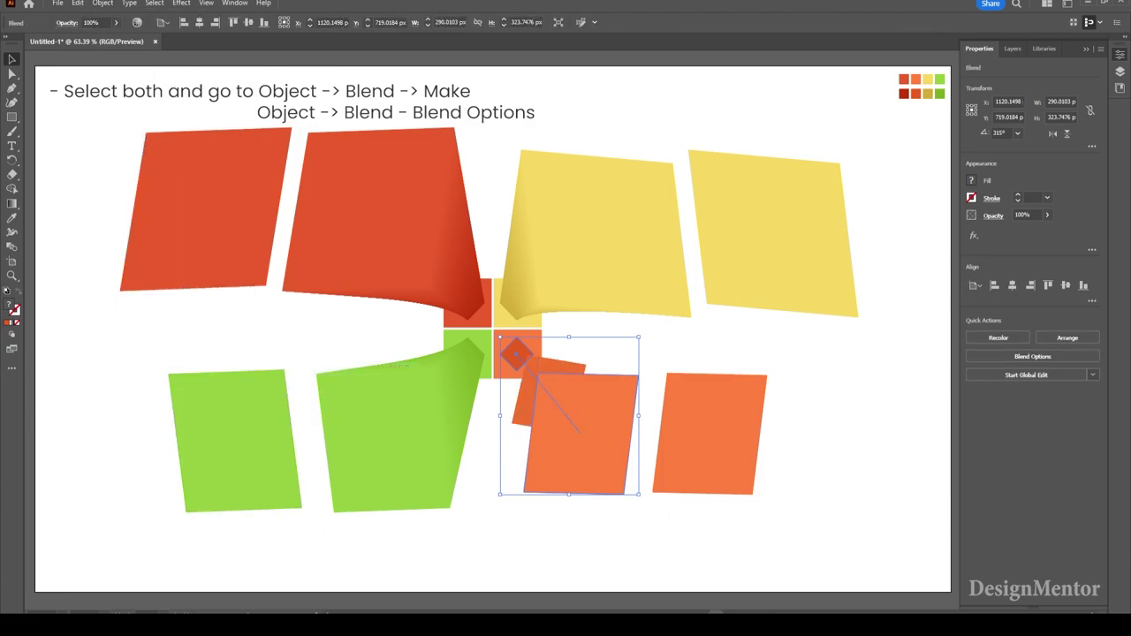
left_click(102, 3)
mouse_move(117, 367)
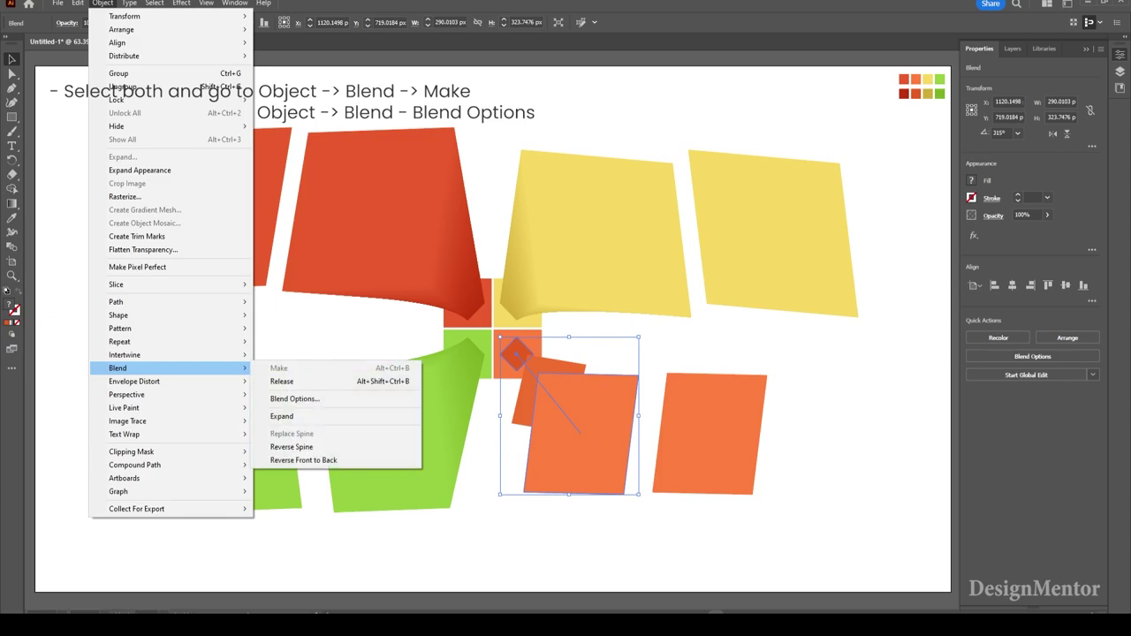
left_click(294, 398)
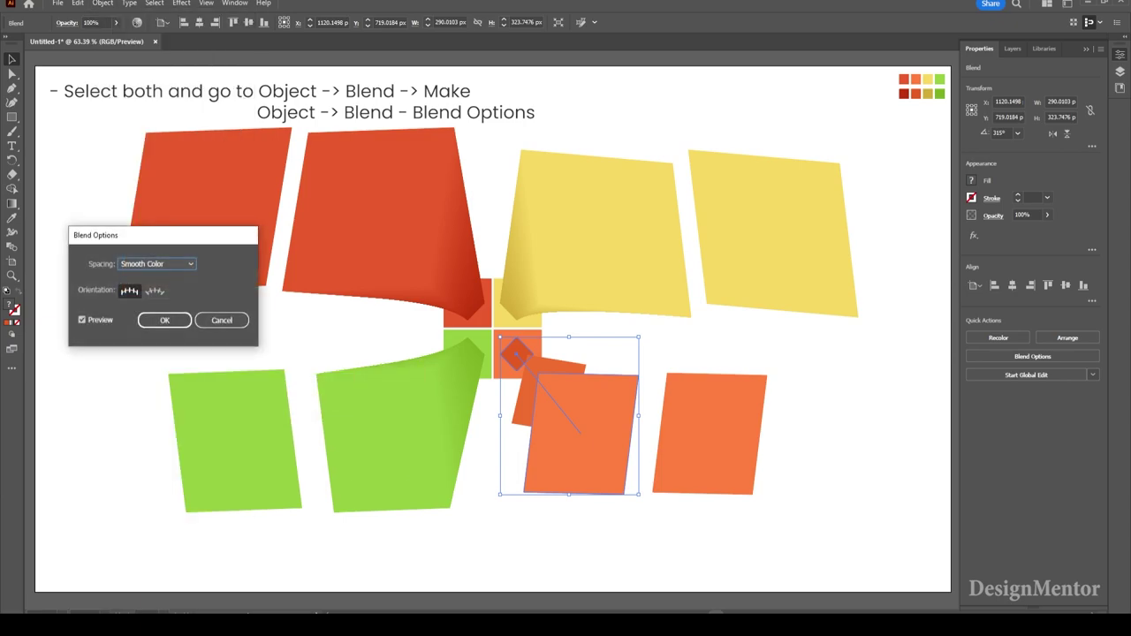
left_click(155, 264)
left_click(146, 290)
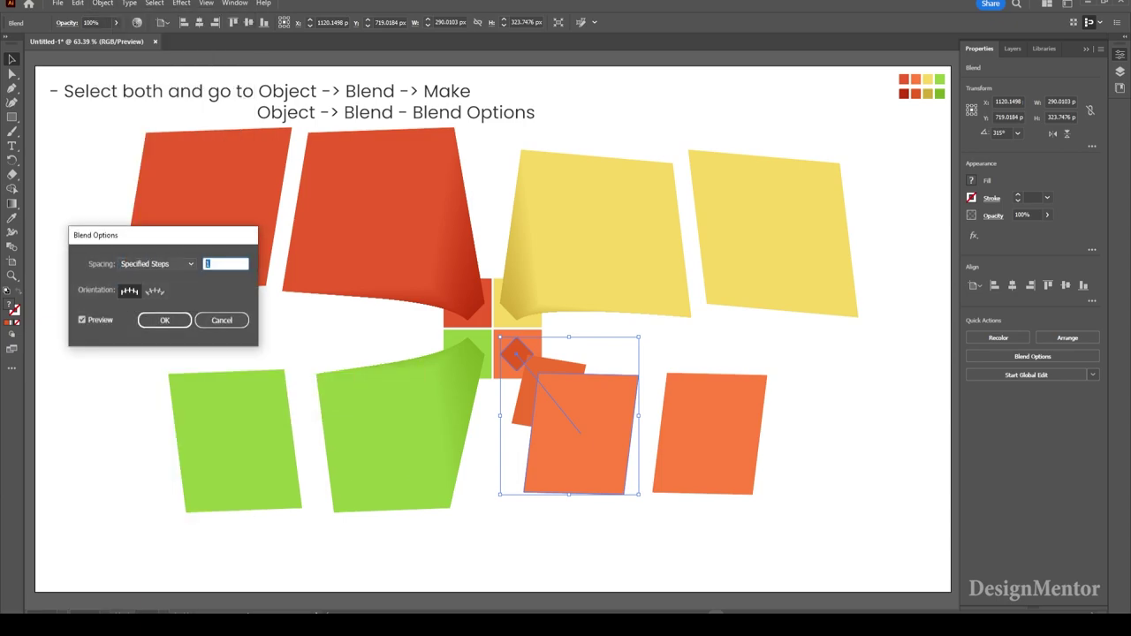
key("Return")
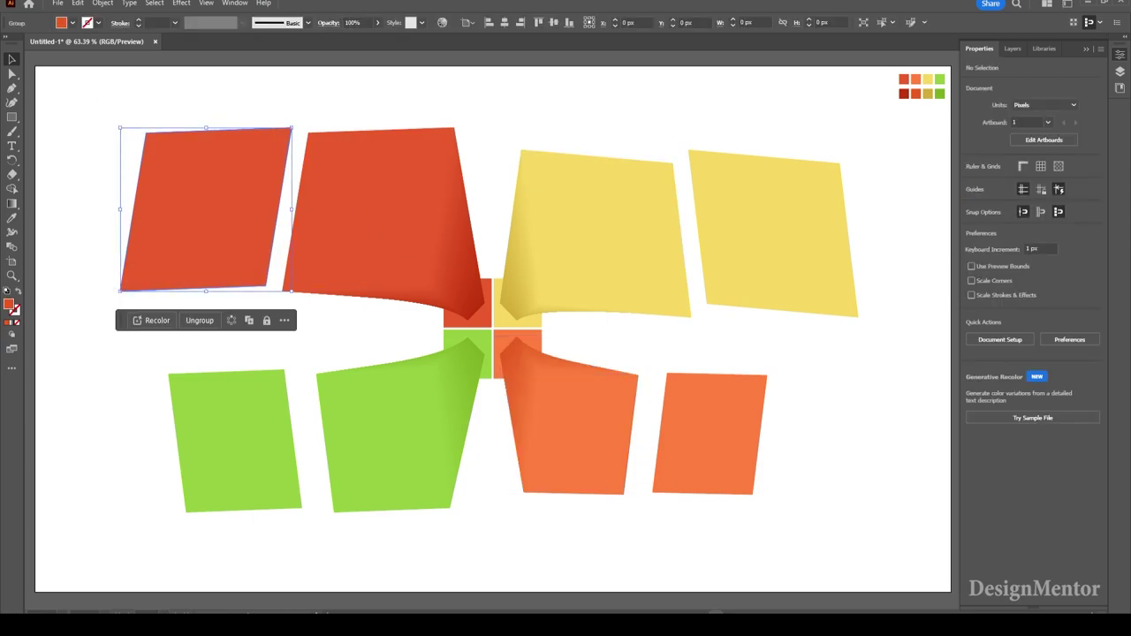
Step: Move the left red sheet over the red peel and give it a gradient fill
mouse_move(222, 190)
left_mouse_down()
mouse_move(389, 196)
mouse_move(376, 190)
left_mouse_up()
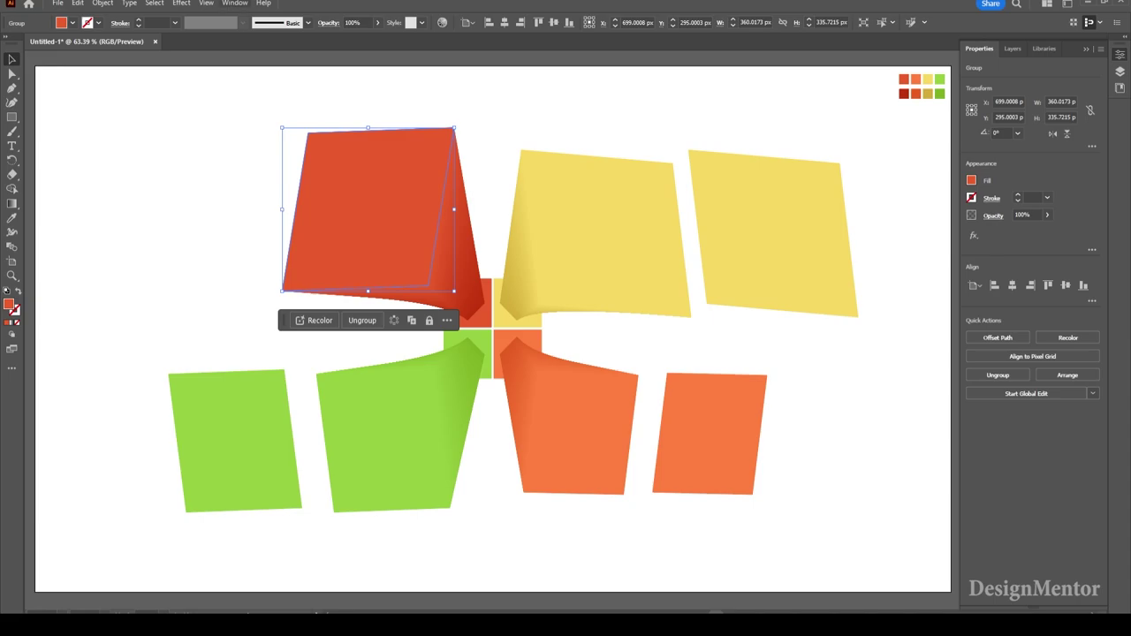
left_click(234, 2)
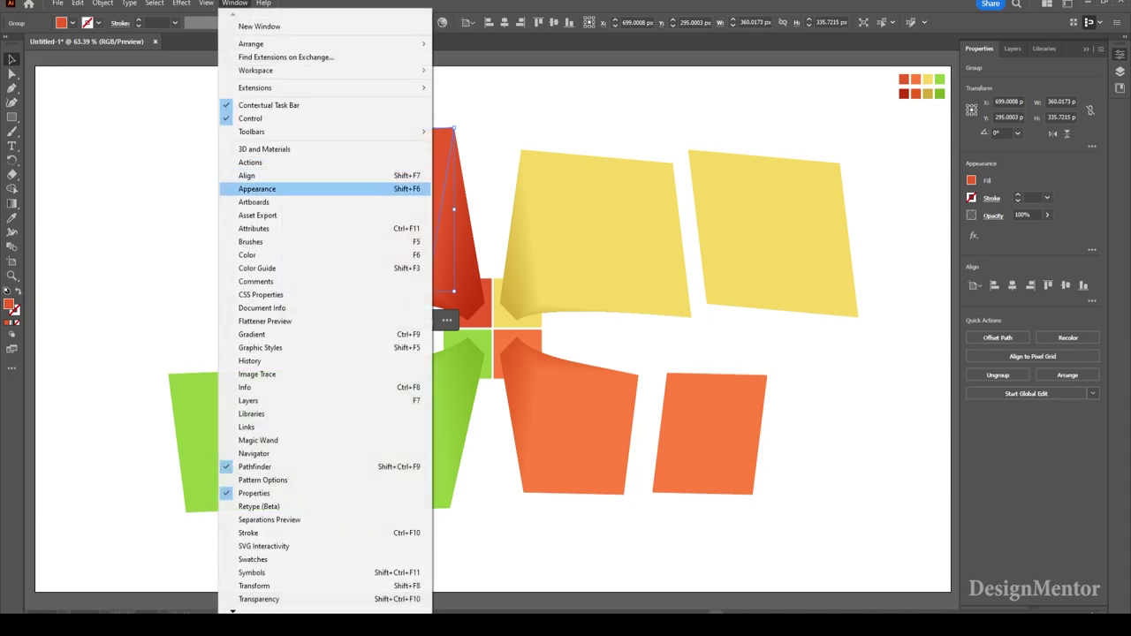
left_click(256, 189)
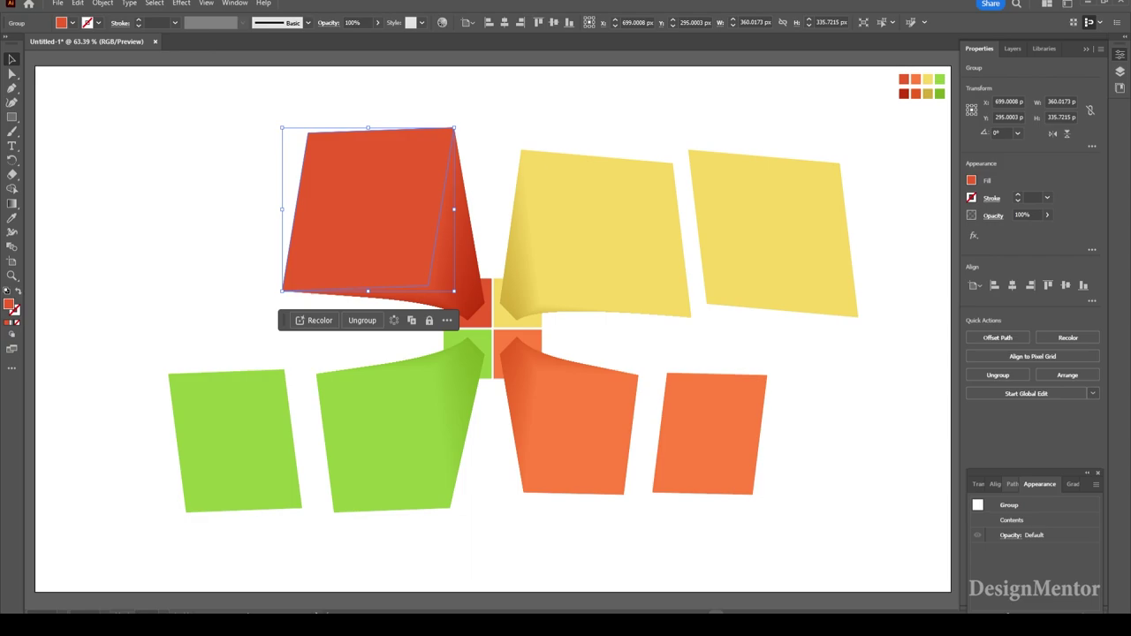
key("ctrl+F9")
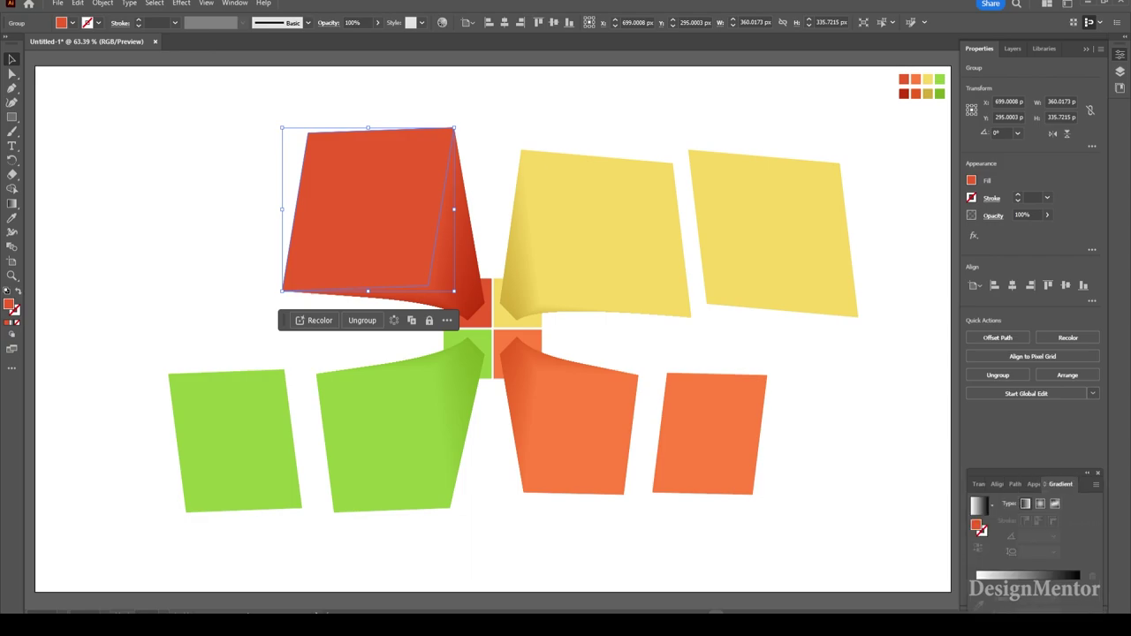
left_click(977, 505)
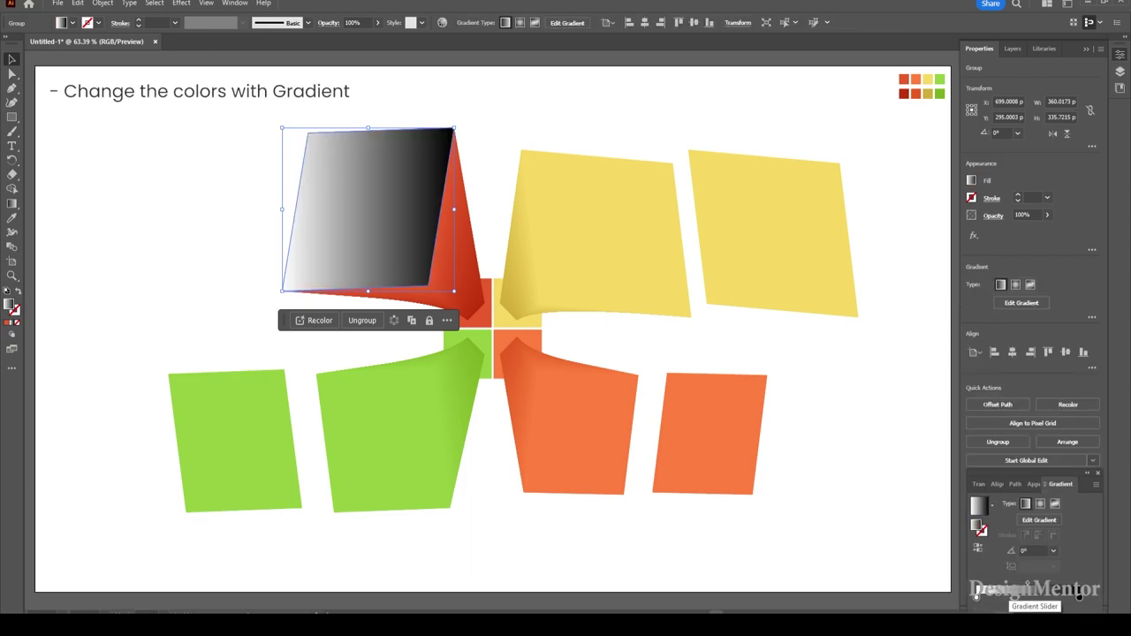
Step: Set the red sheet's gradient stops to red and deep red
double_click(976, 598)
left_click(978, 605)
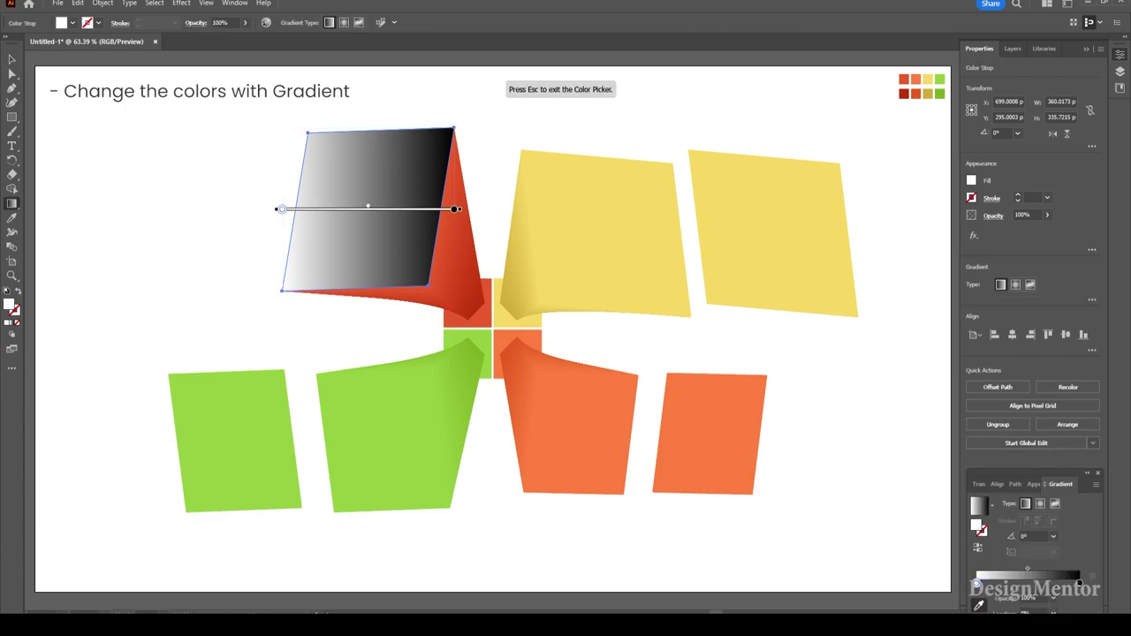
left_click(903, 79)
left_click(1079, 583)
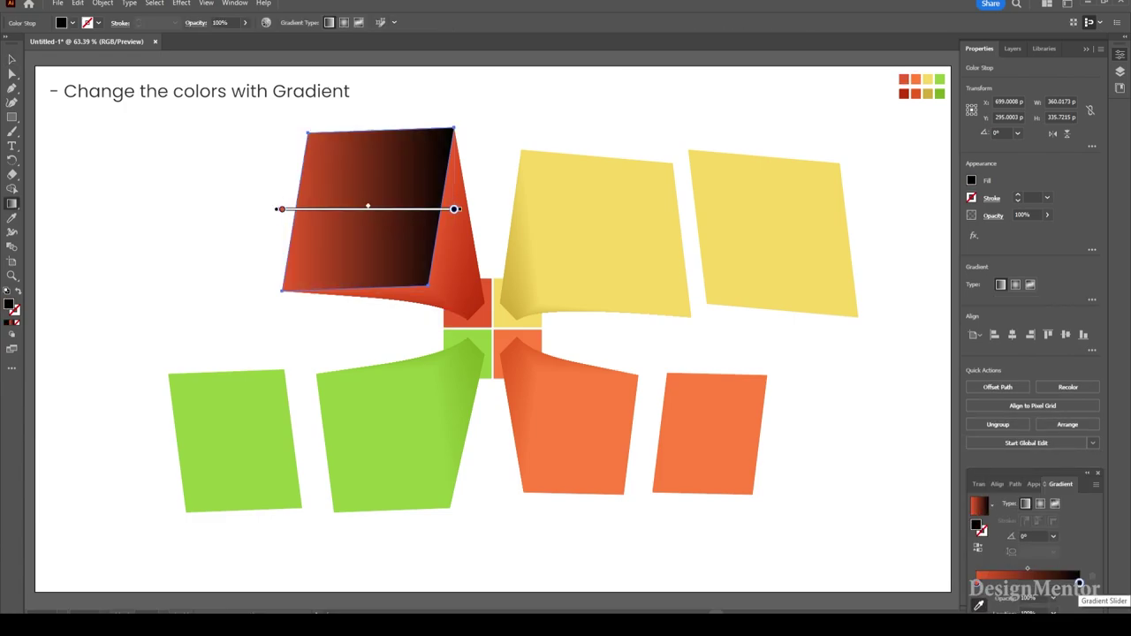
double_click(1078, 583)
left_click(928, 496)
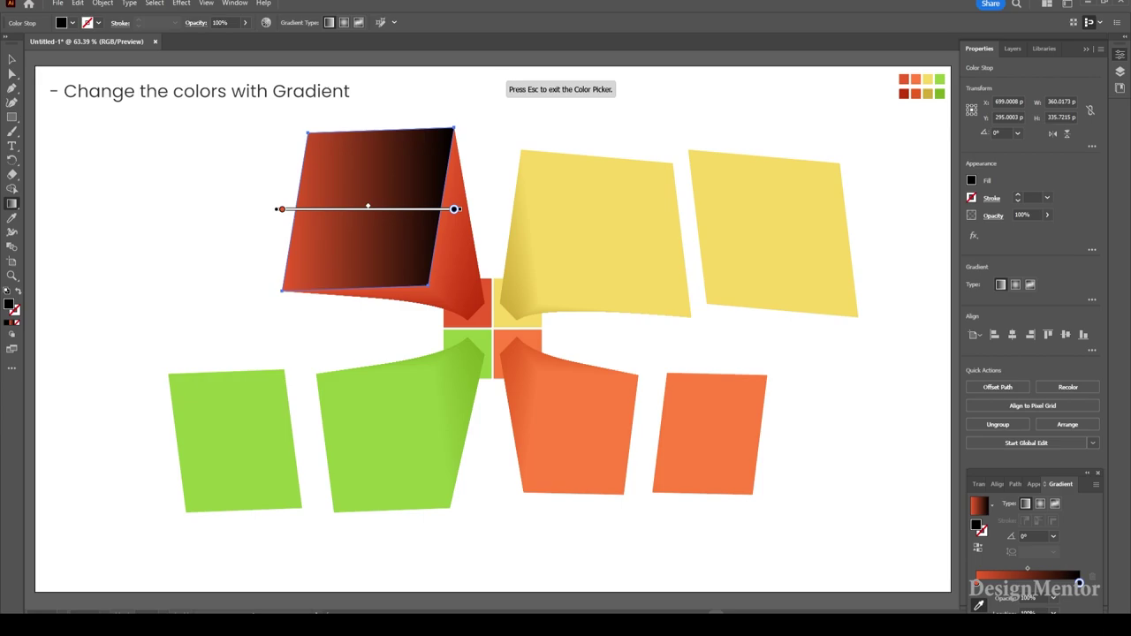
left_click(903, 94)
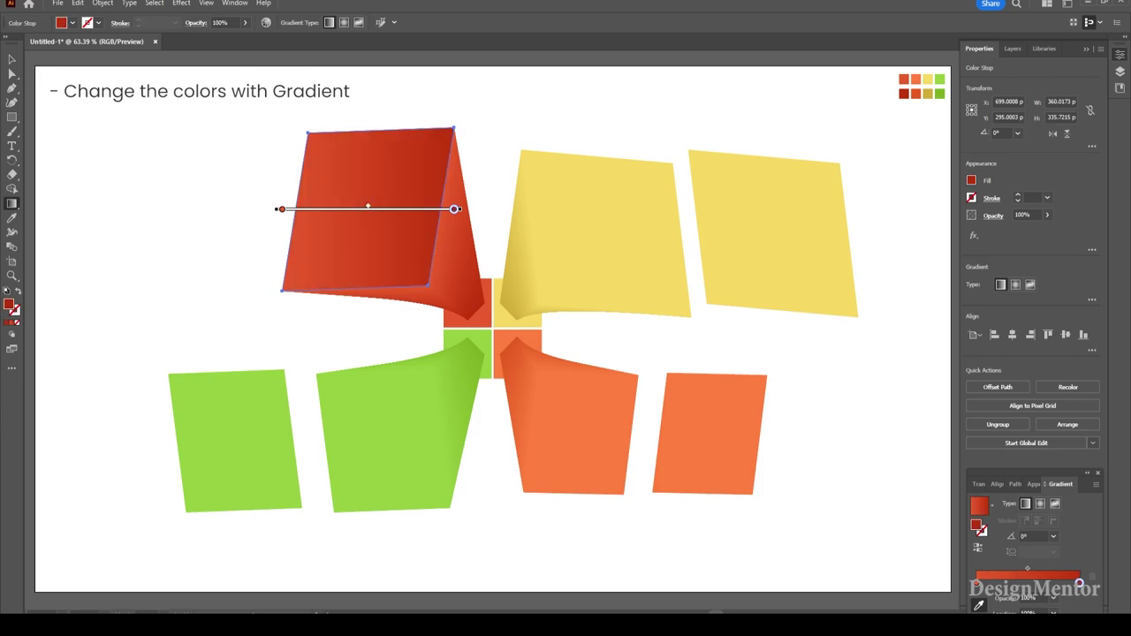
Step: Run the red gradient diagonally, ending bottom-right to top-left
key("v")
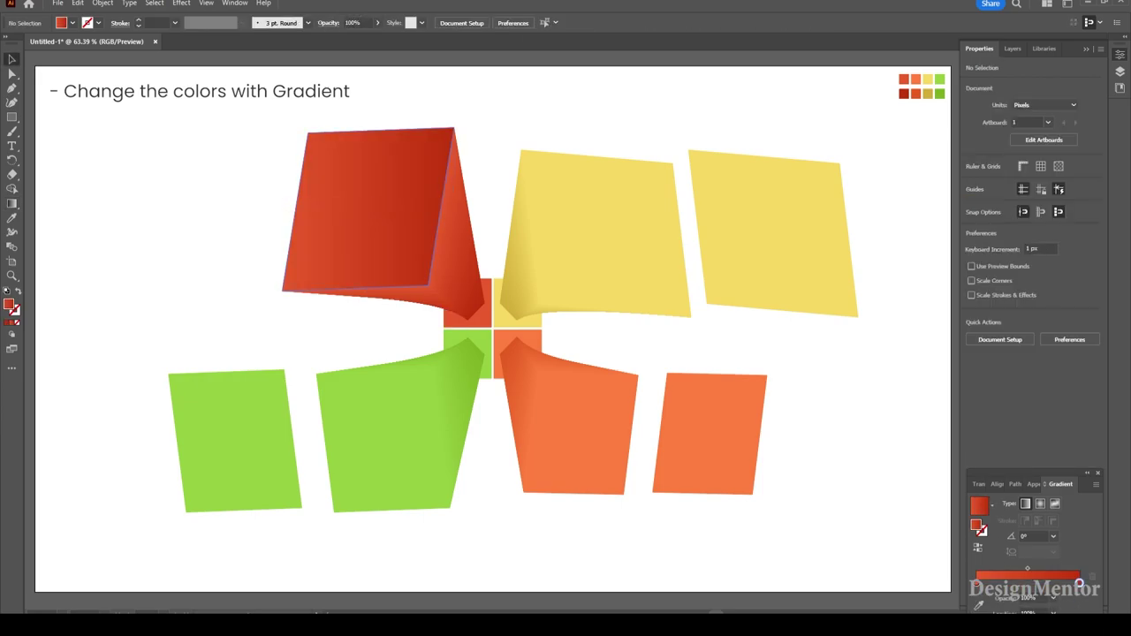
key("g")
left_click_drag(304, 122, 429, 275)
key("v")
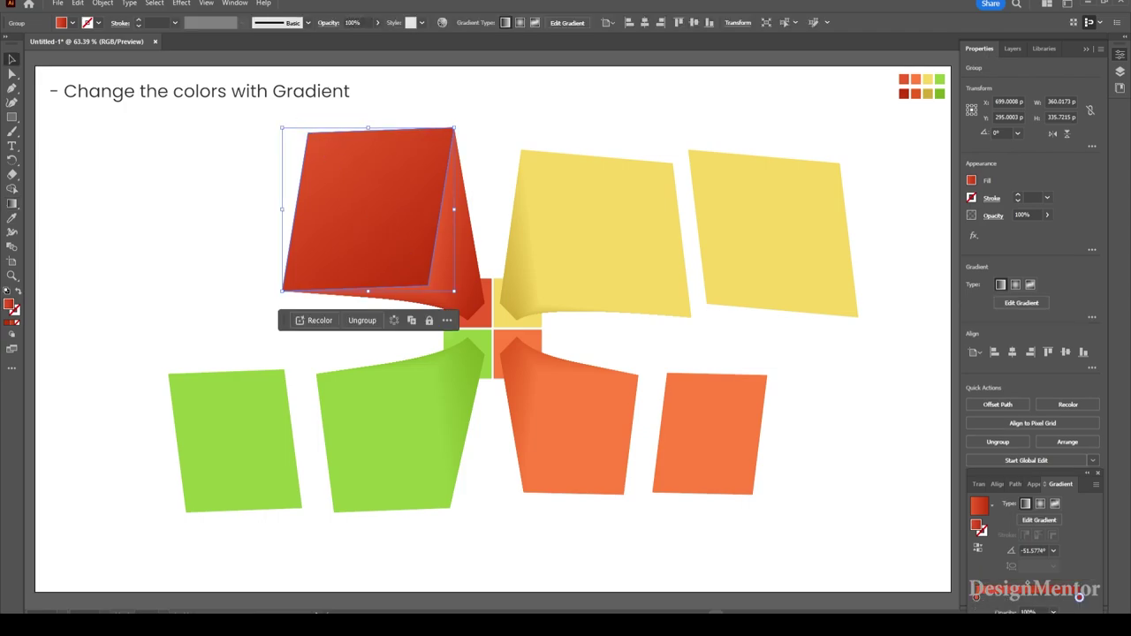
key("ctrl+shift+a")
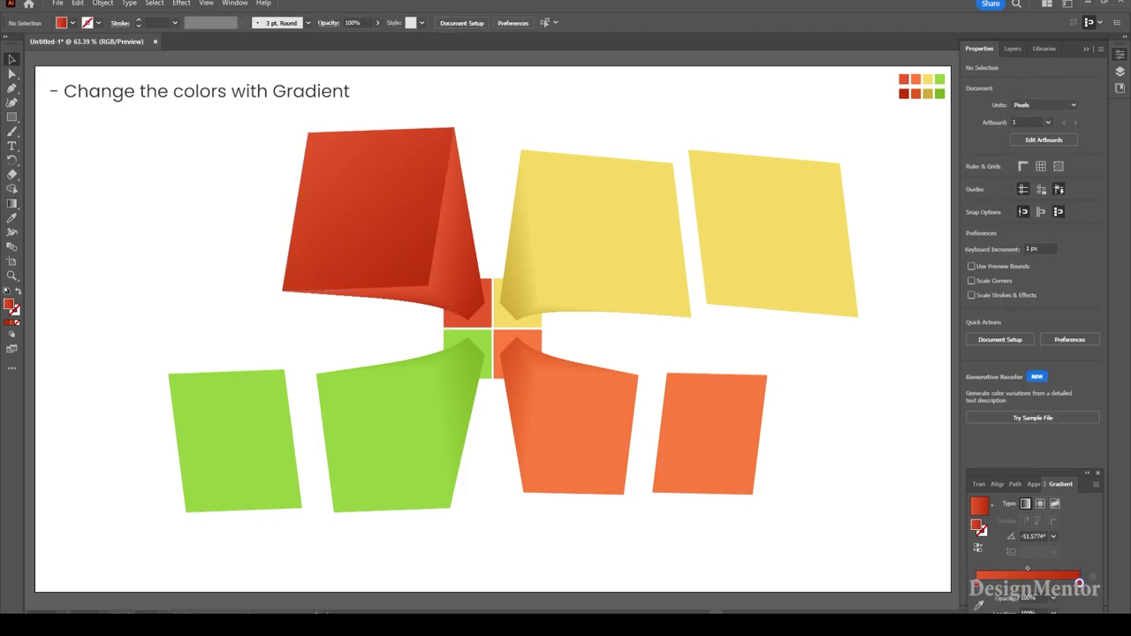
left_click(291, 212)
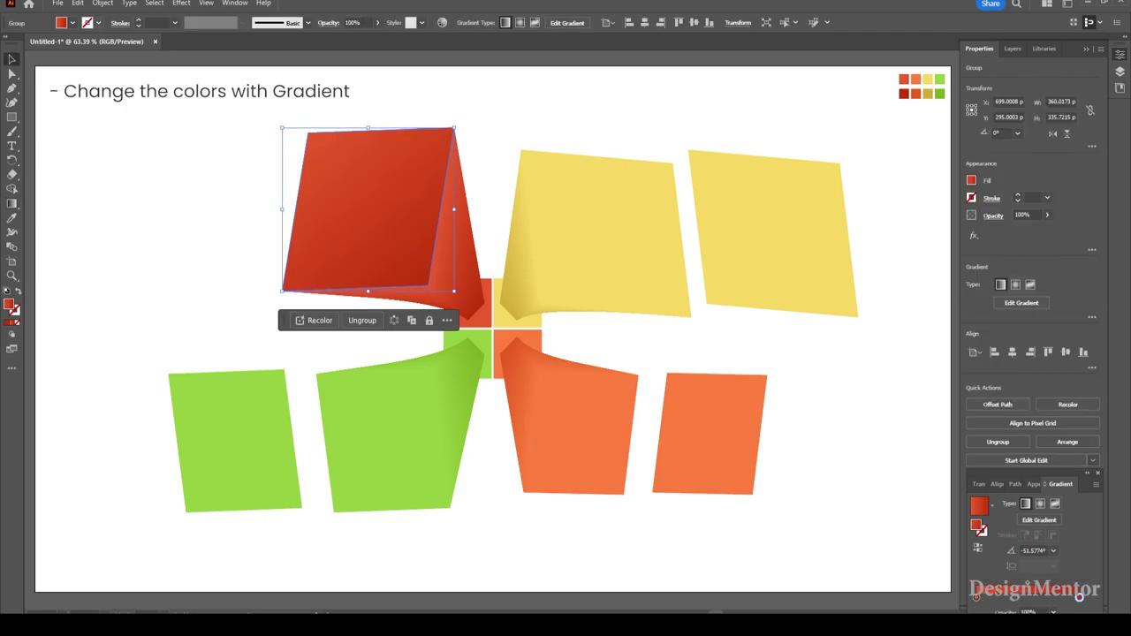
key("g")
mouse_move(437, 268)
left_mouse_down()
mouse_move(281, 138)
mouse_move(424, 284)
left_mouse_up()
Step: Move the right yellow sheet onto the yellow peel, nudge it up, and apply a gradient fill
key("v")
left_click(773, 234)
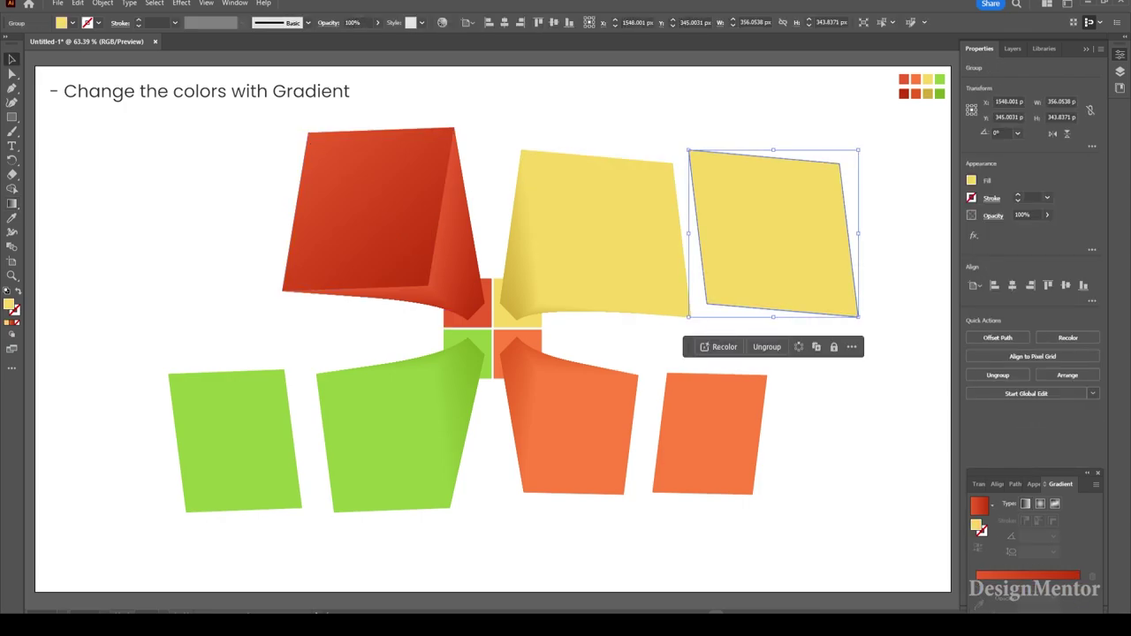
left_click_drag(773, 234, 606, 237)
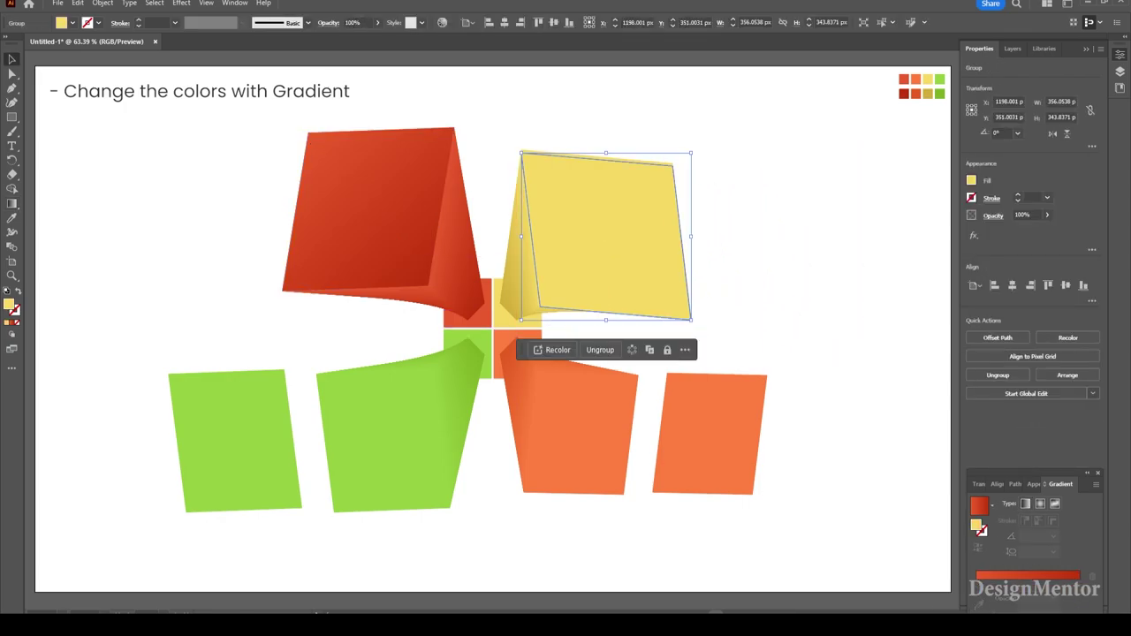
key("Up")
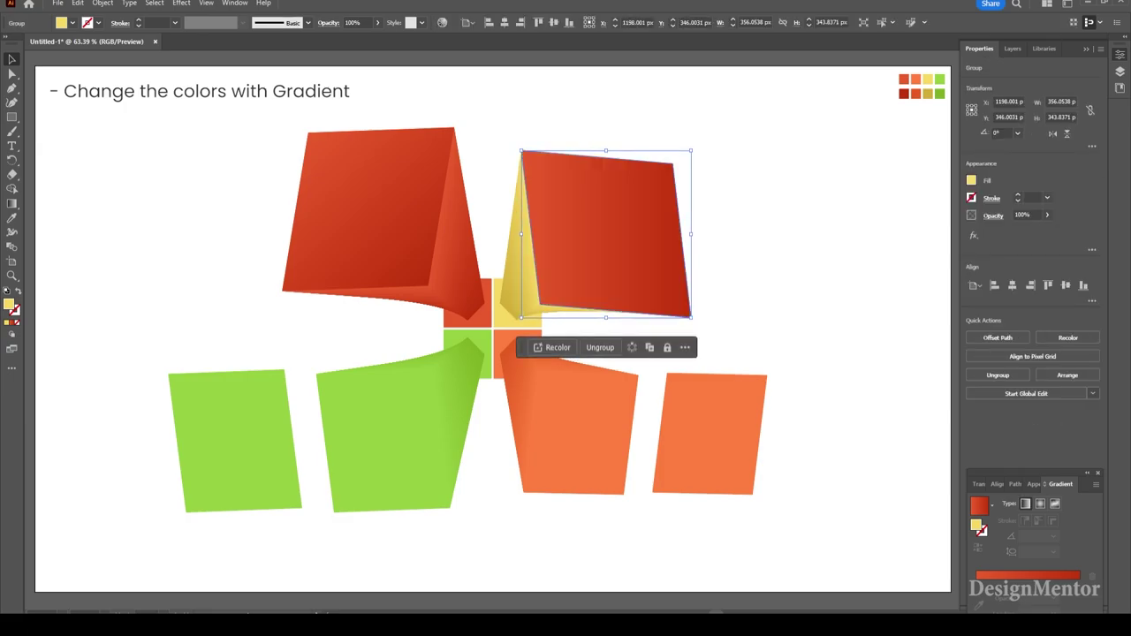
left_click(1027, 502)
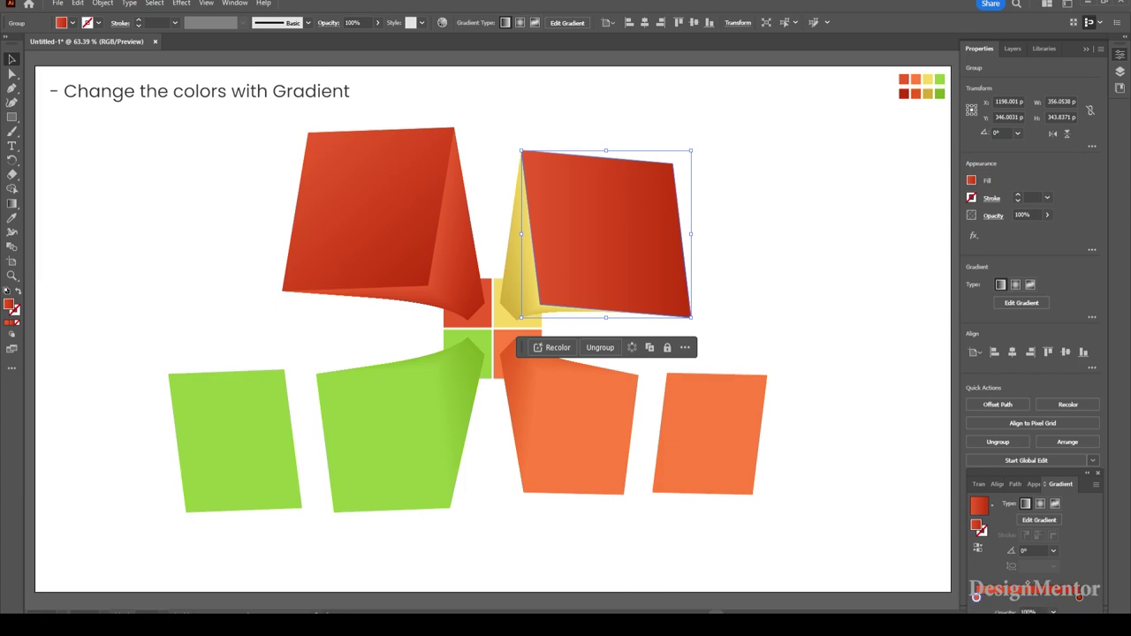
Step: Set the yellow gradient stops to light yellow and a darker gold
double_click(980, 597)
left_click(928, 509)
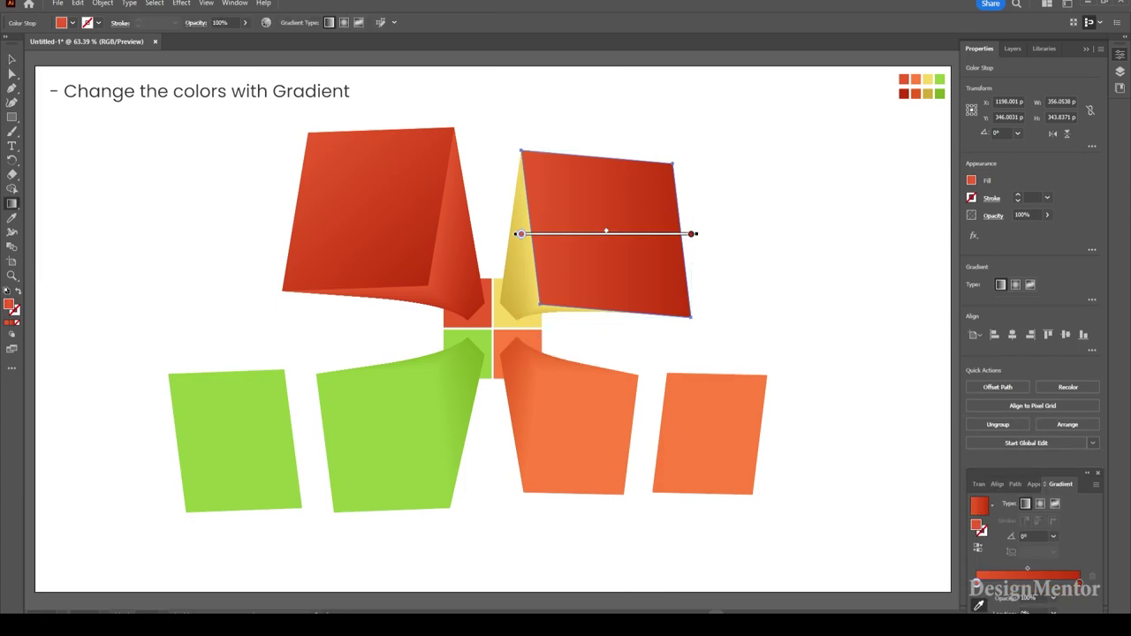
left_click(927, 79)
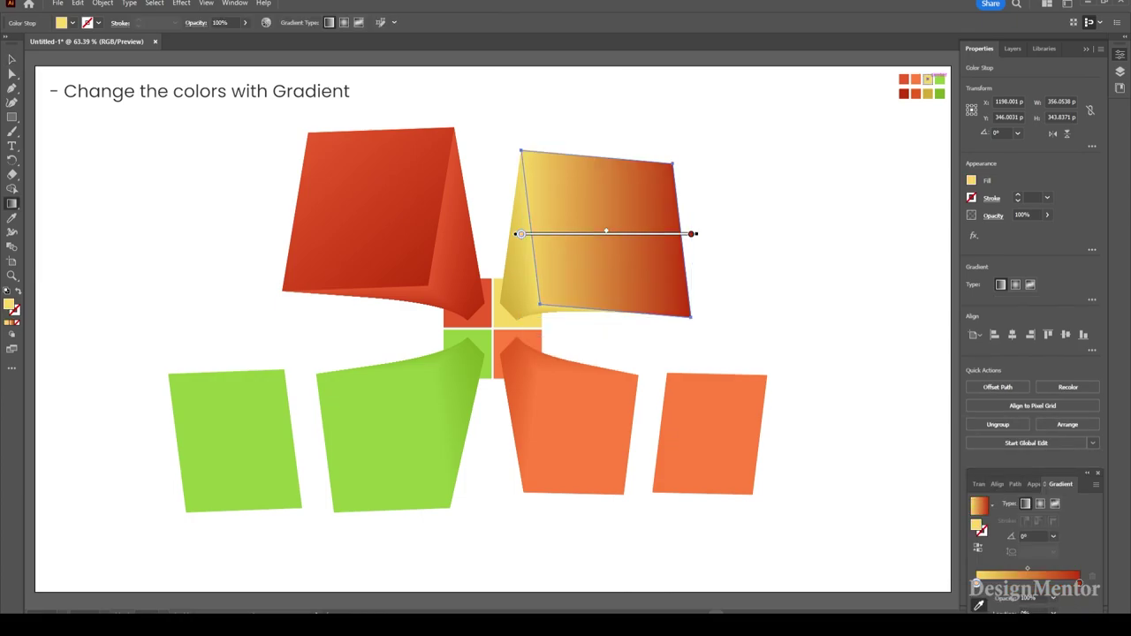
double_click(1078, 584)
left_click(928, 496)
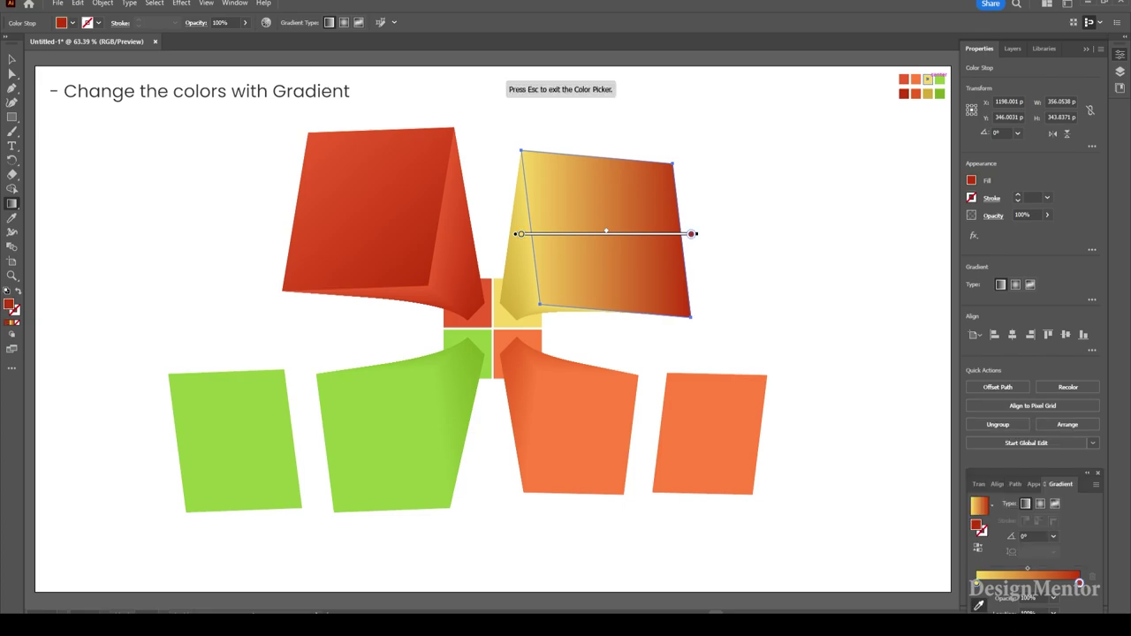
left_click(927, 79)
double_click(1078, 583)
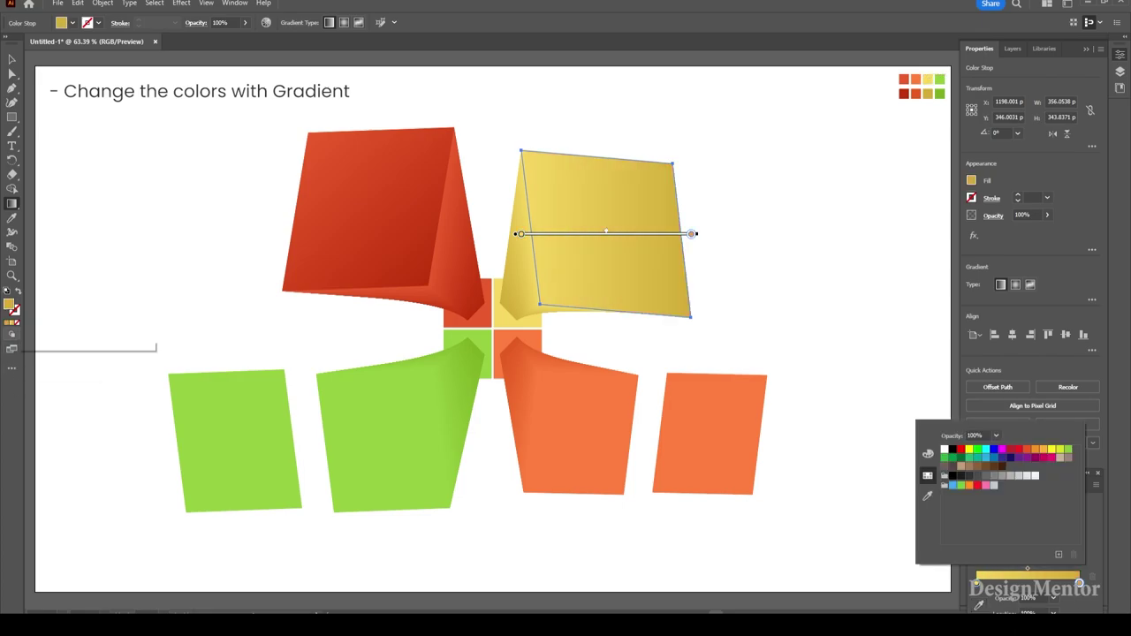
double_click(9, 305)
left_click(853, 320)
left_click(1000, 283)
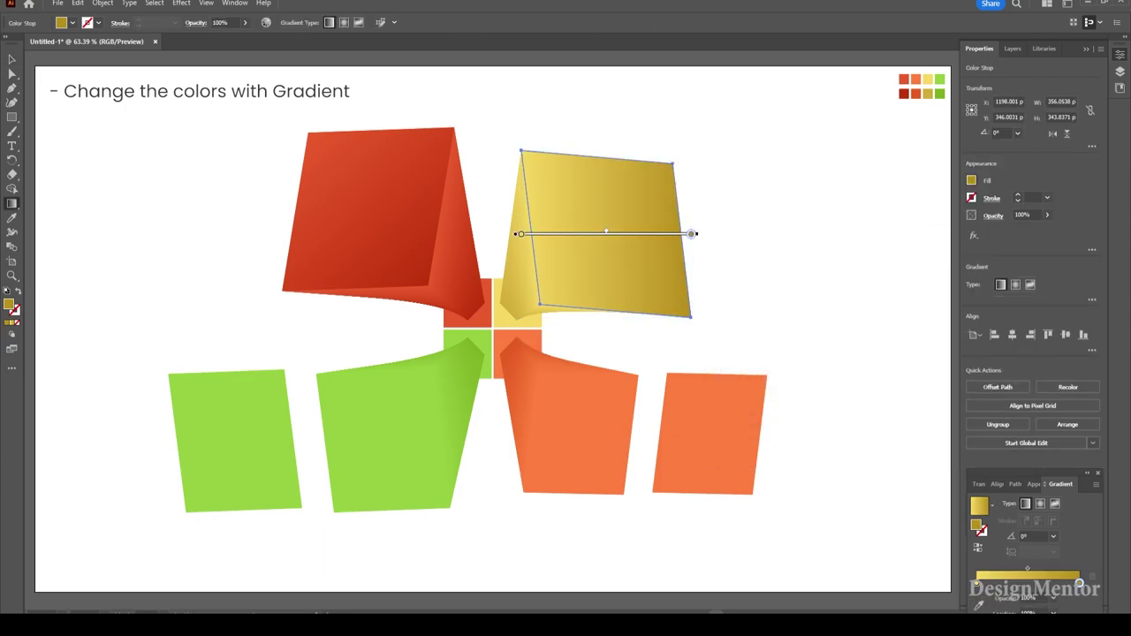
Step: Angle the yellow gradient from lower left to upper right
left_click_drag(523, 147, 669, 286)
key("v")
key("ctrl+shift+a")
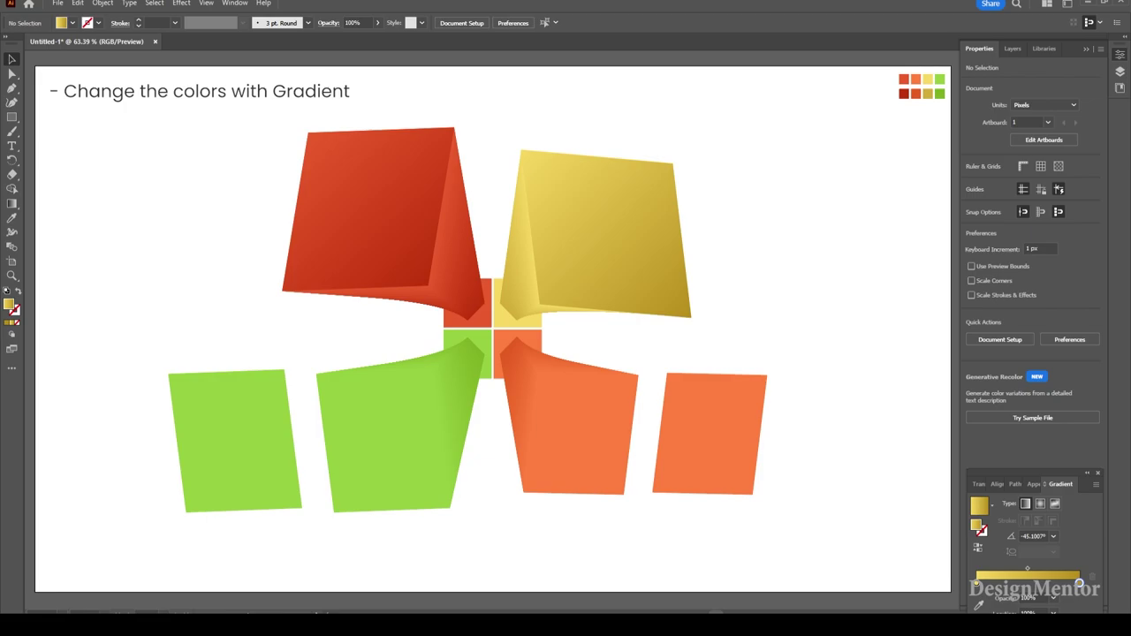
left_click(689, 475)
left_click(680, 304)
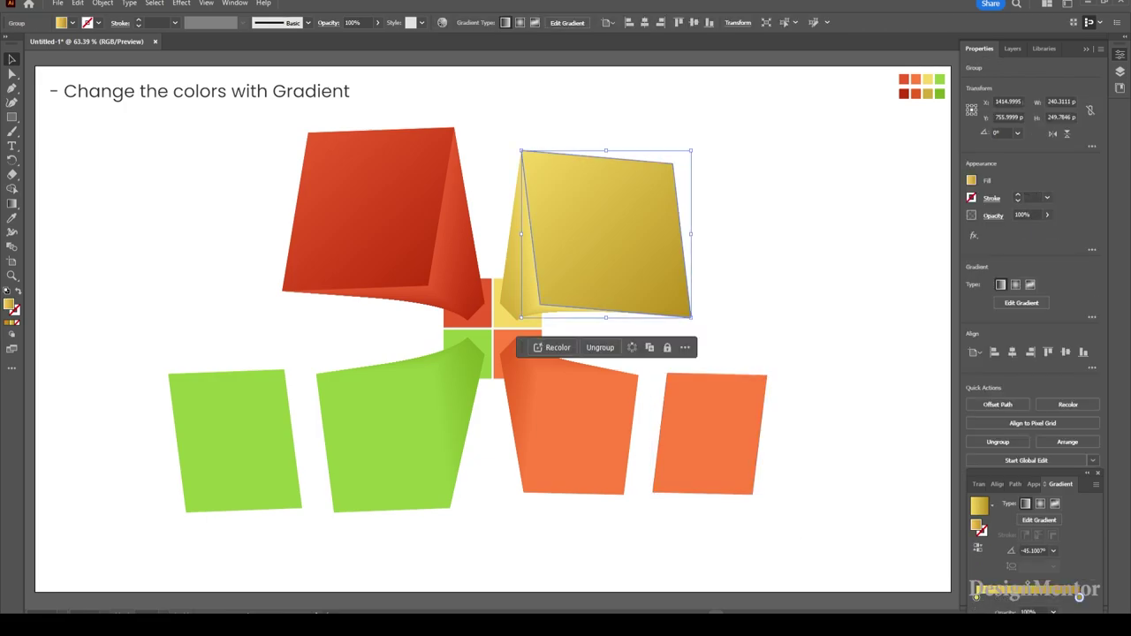
key("g")
left_click_drag(539, 305, 680, 157)
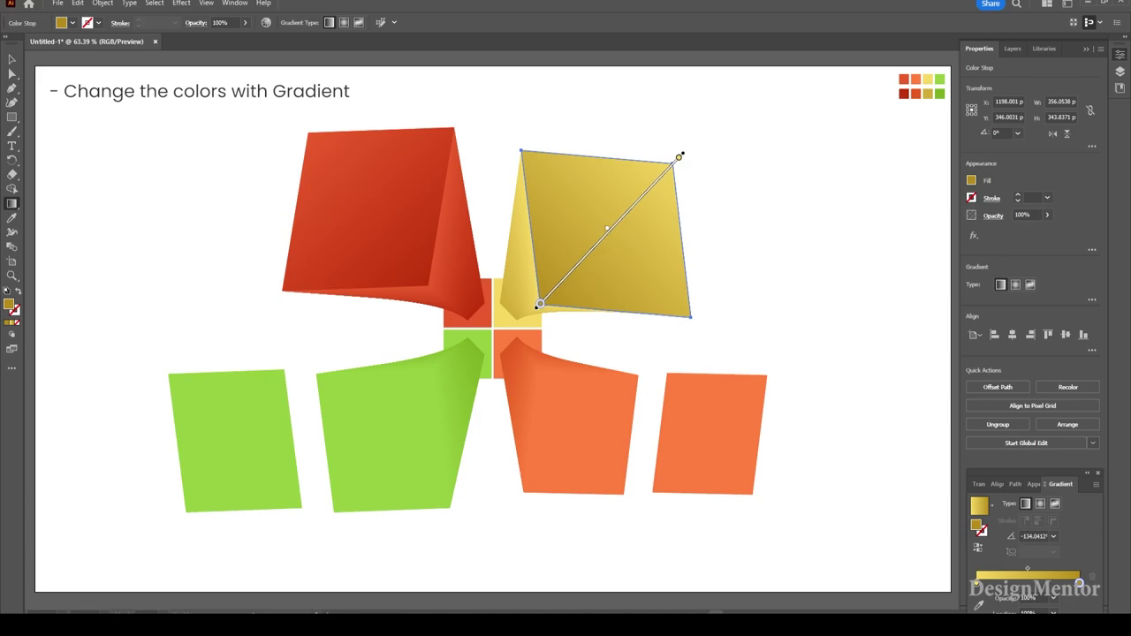
Step: Fill the loose orange square with an orange-to-deep-red gradient
key("v")
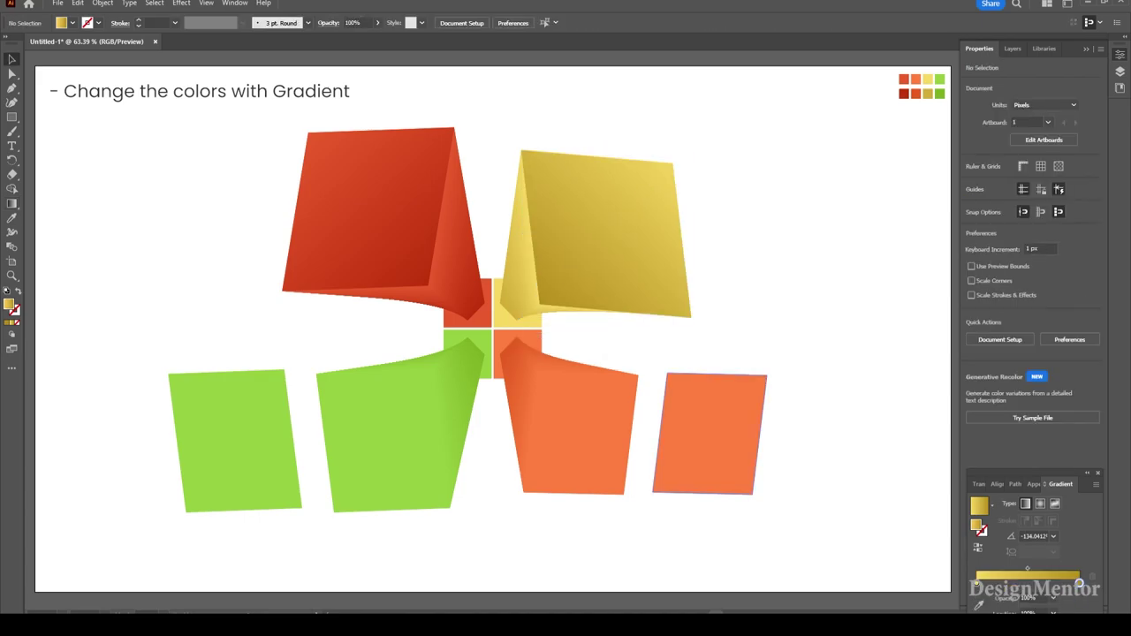
left_click(710, 433)
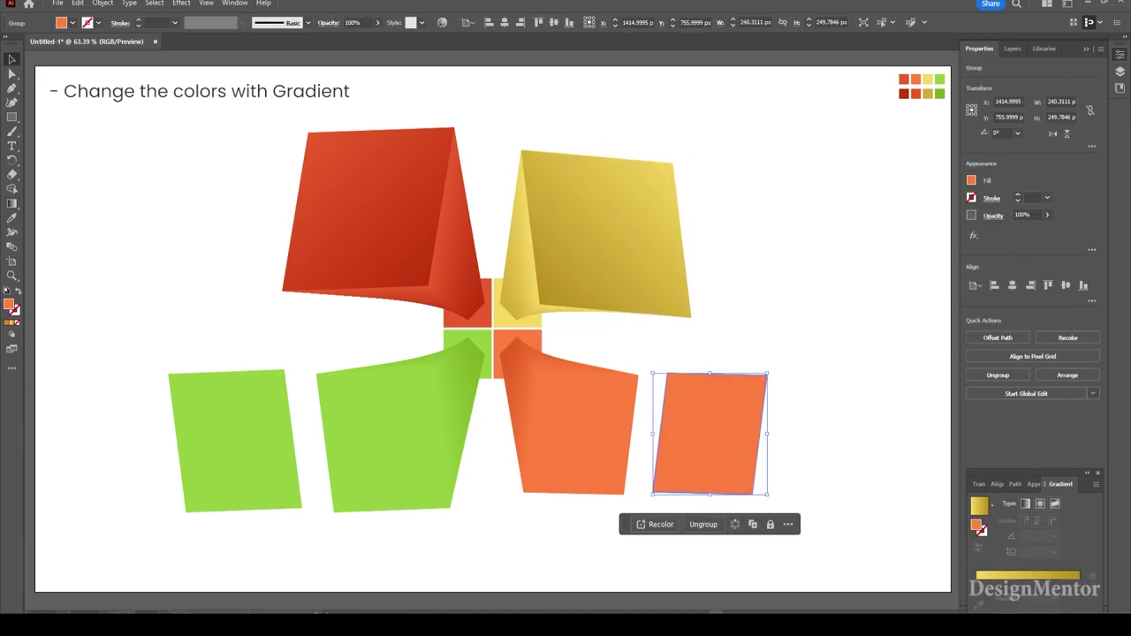
left_click(979, 506)
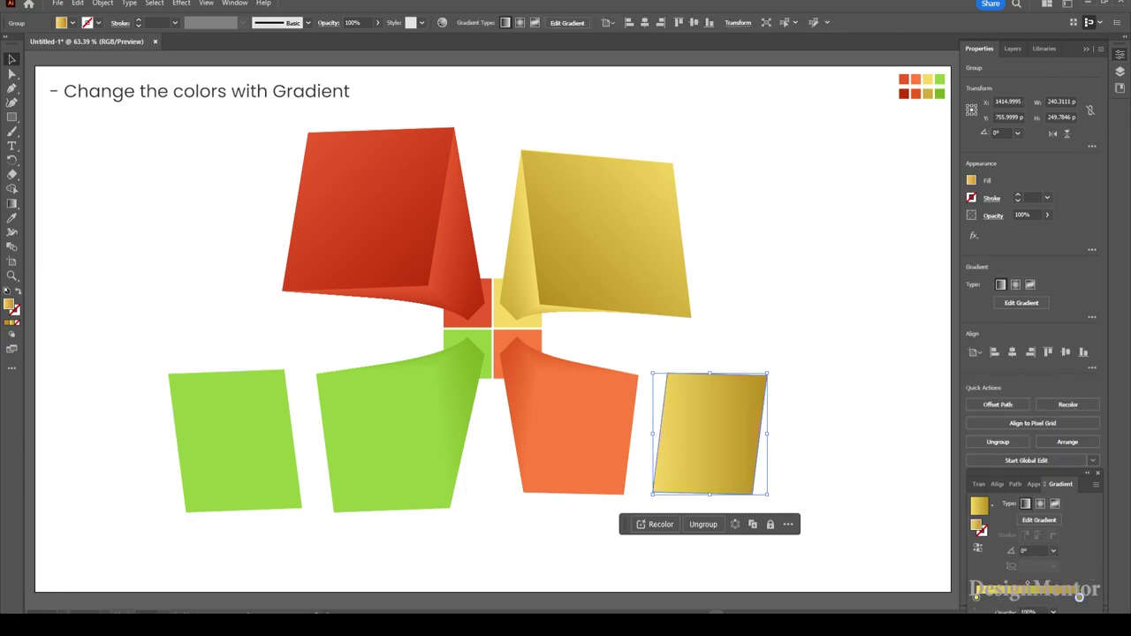
double_click(1078, 583)
left_click(927, 510)
left_click(978, 605)
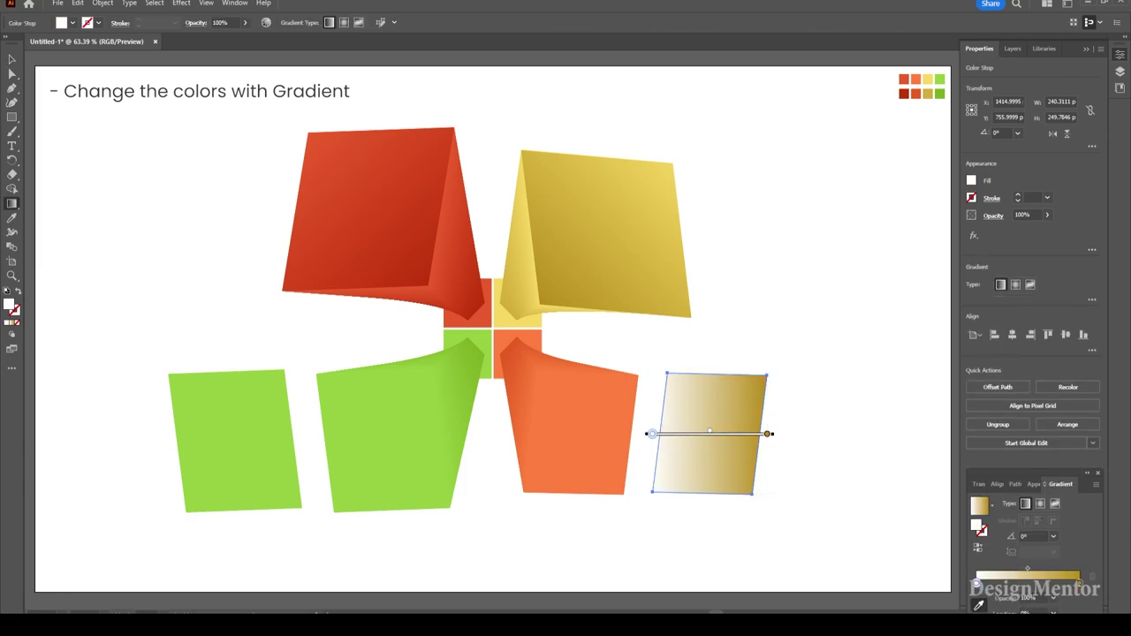
left_click(565, 424)
double_click(1079, 583)
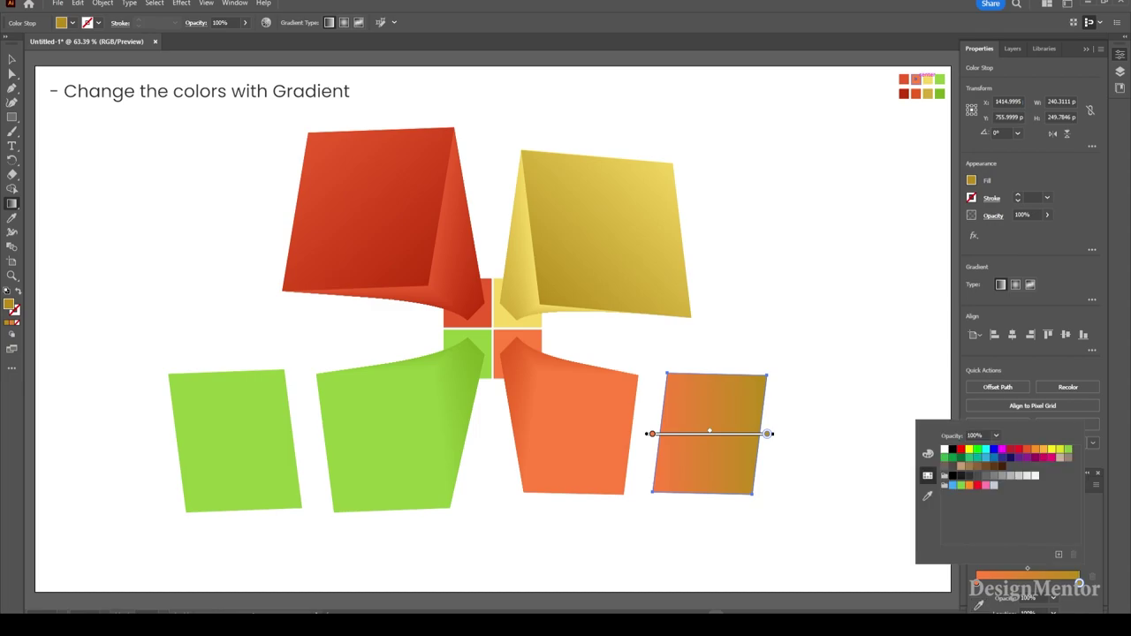
left_click(978, 605)
left_click(903, 80)
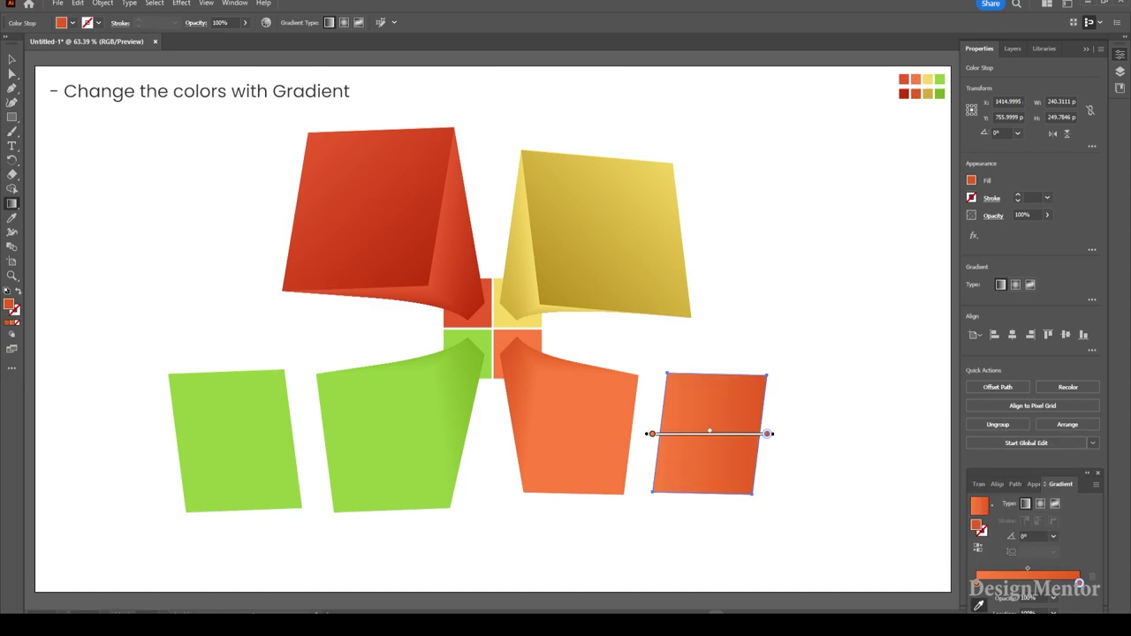
double_click(9, 305)
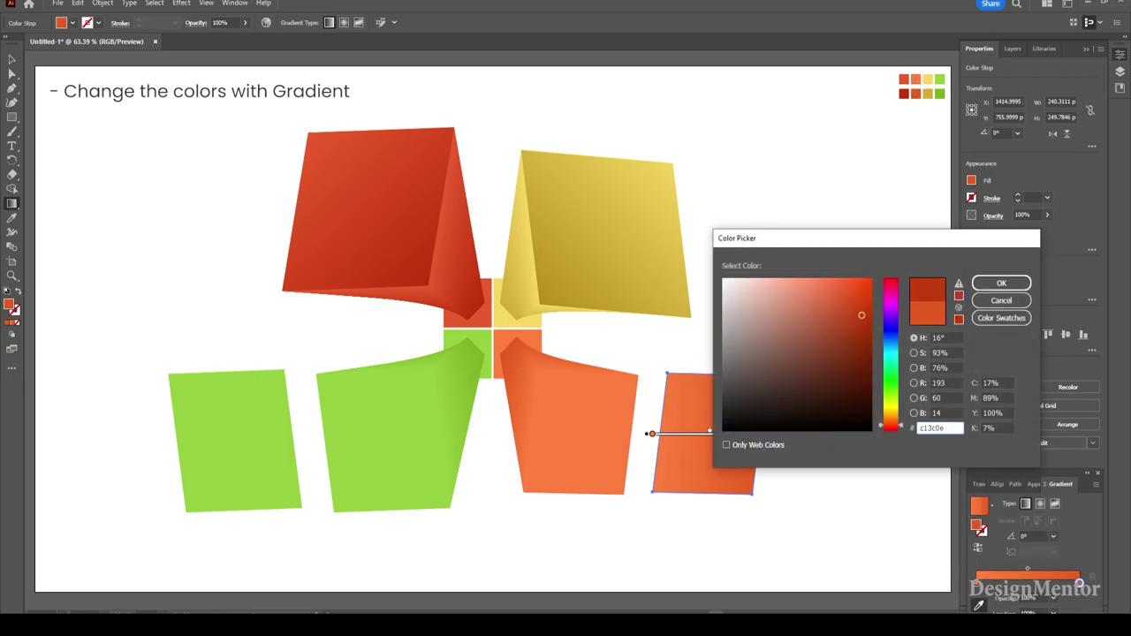
left_click(1001, 283)
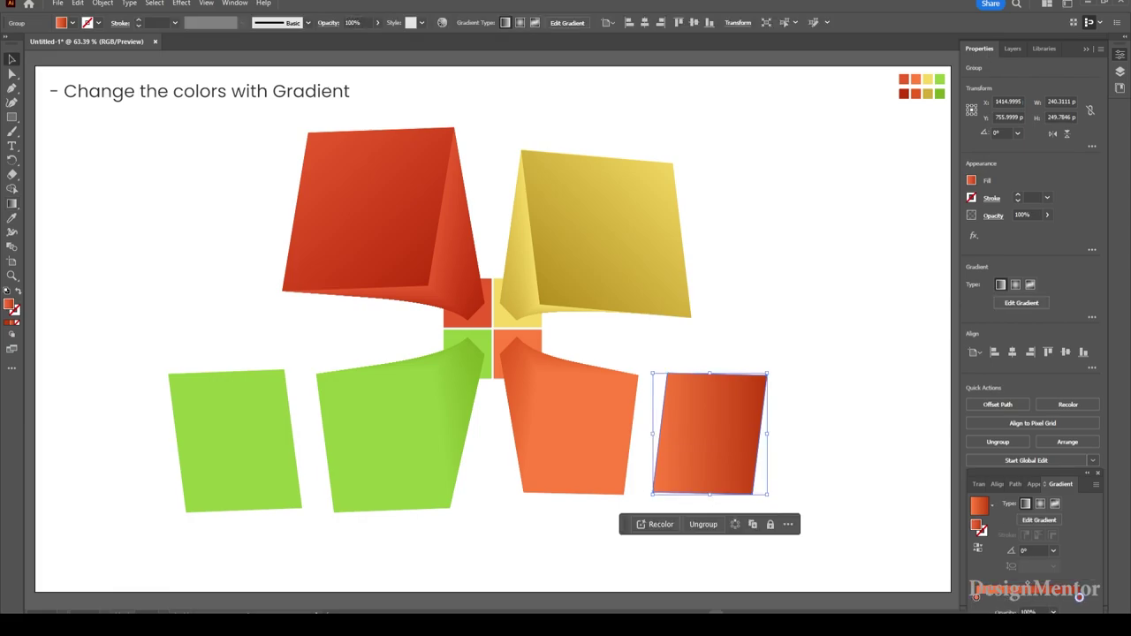
Step: Angle the gradient lower-left to upper-right and move the square onto the orange peel
left_click_drag(666, 474, 769, 364)
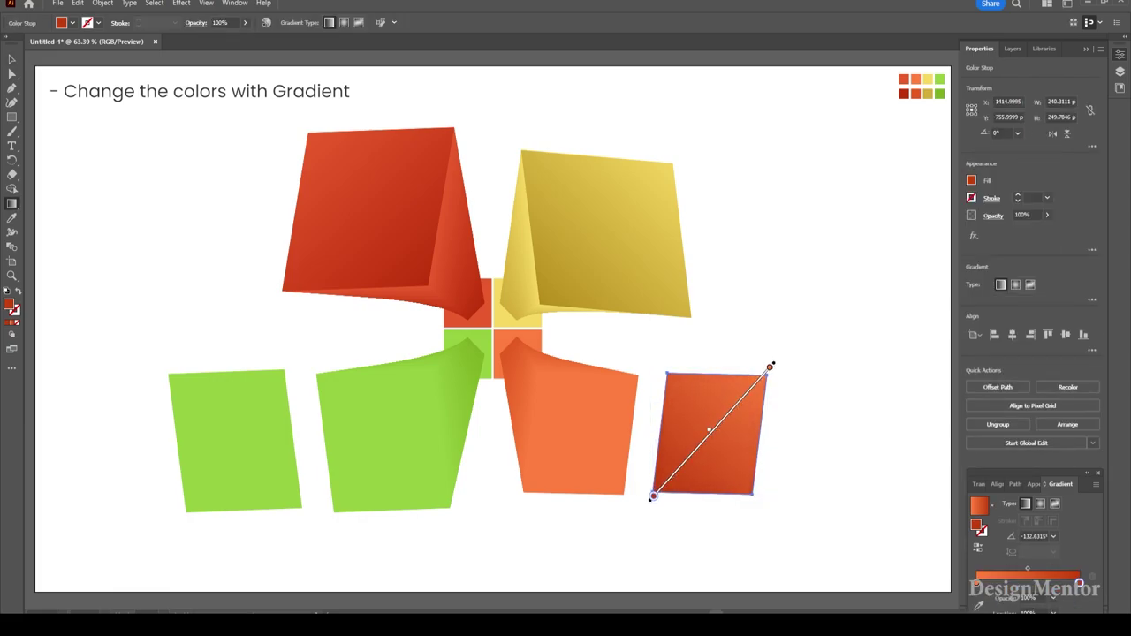
key("v")
mouse_move(710, 433)
left_mouse_down()
mouse_move(560, 432)
mouse_move(594, 431)
left_mouse_up()
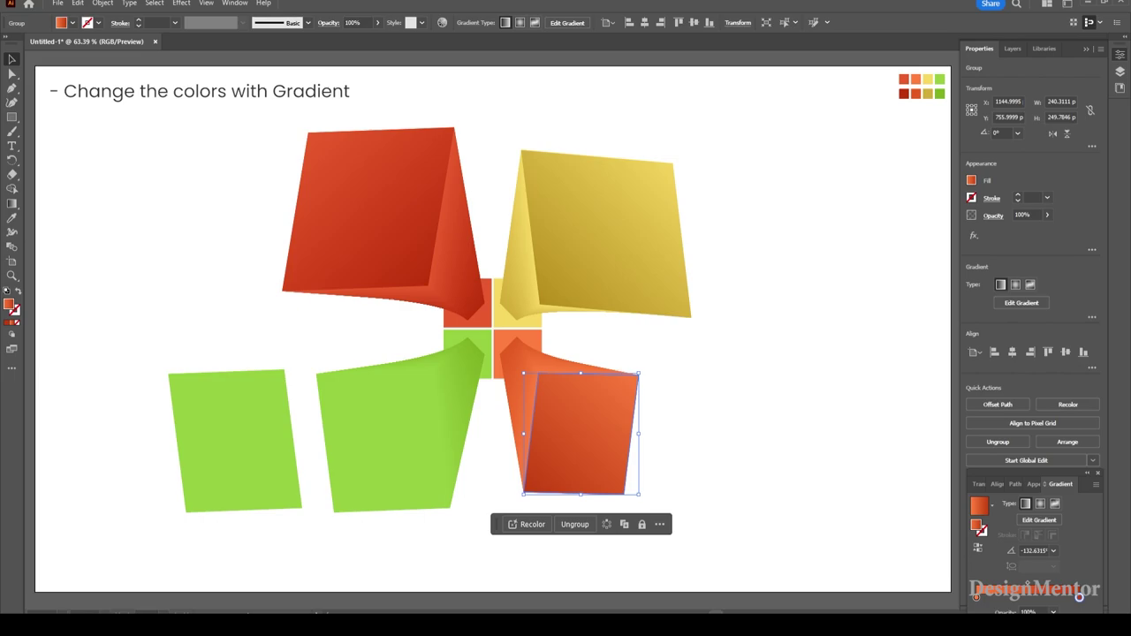
key("ctrl+shift+a")
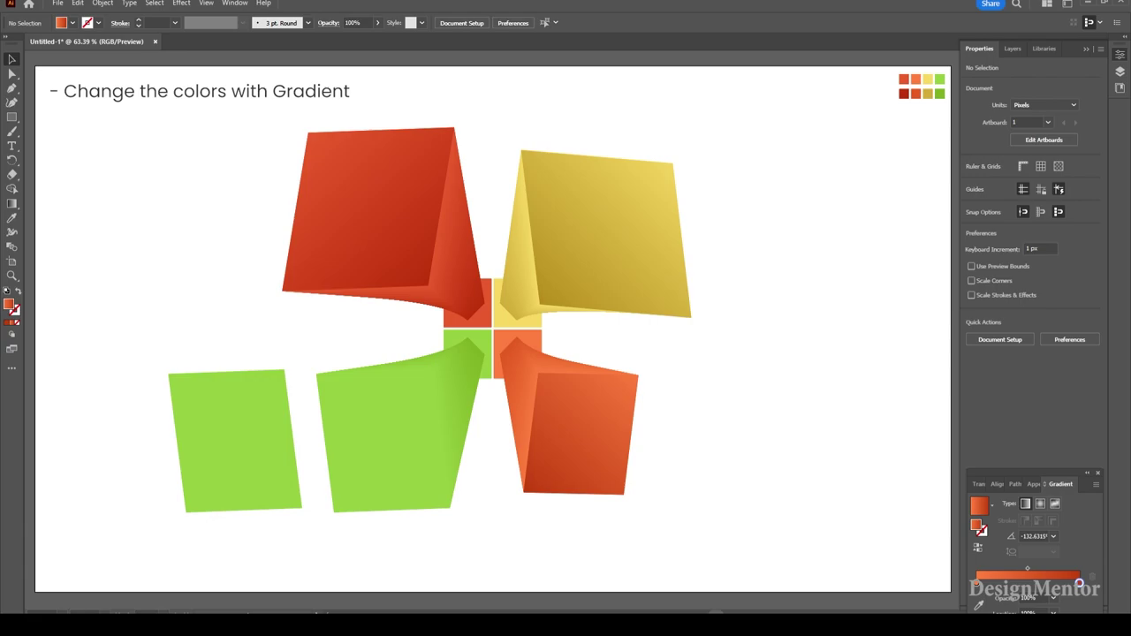
Step: Move the green square onto the green peel and fill it with a light-to-dark green gradient
left_click(234, 442)
left_click_drag(234, 441, 381, 441)
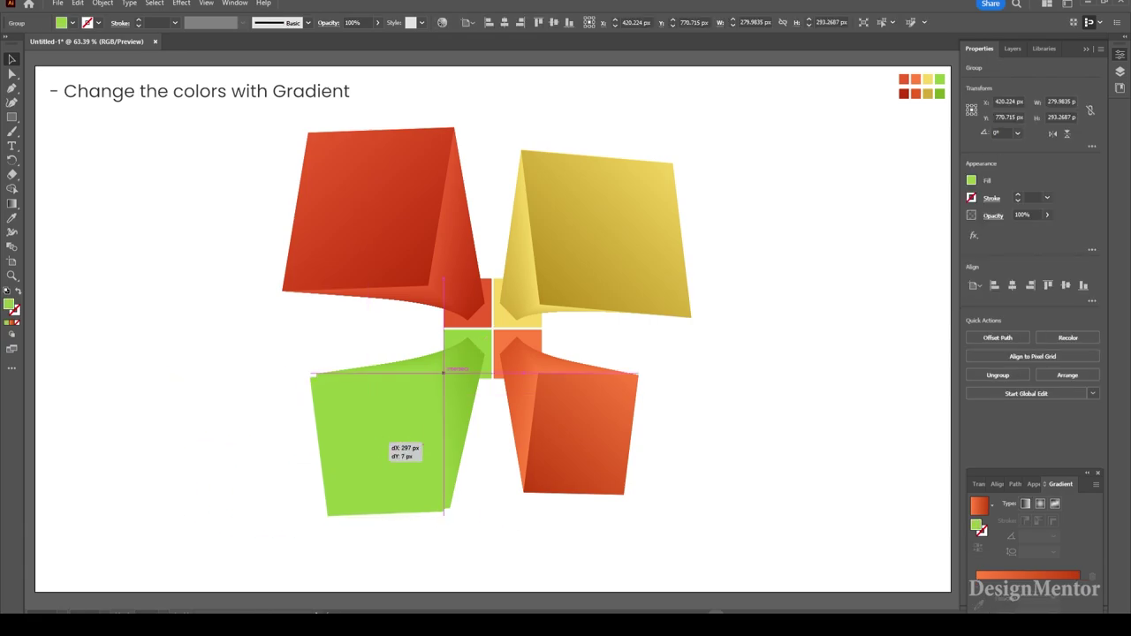
left_click(1025, 503)
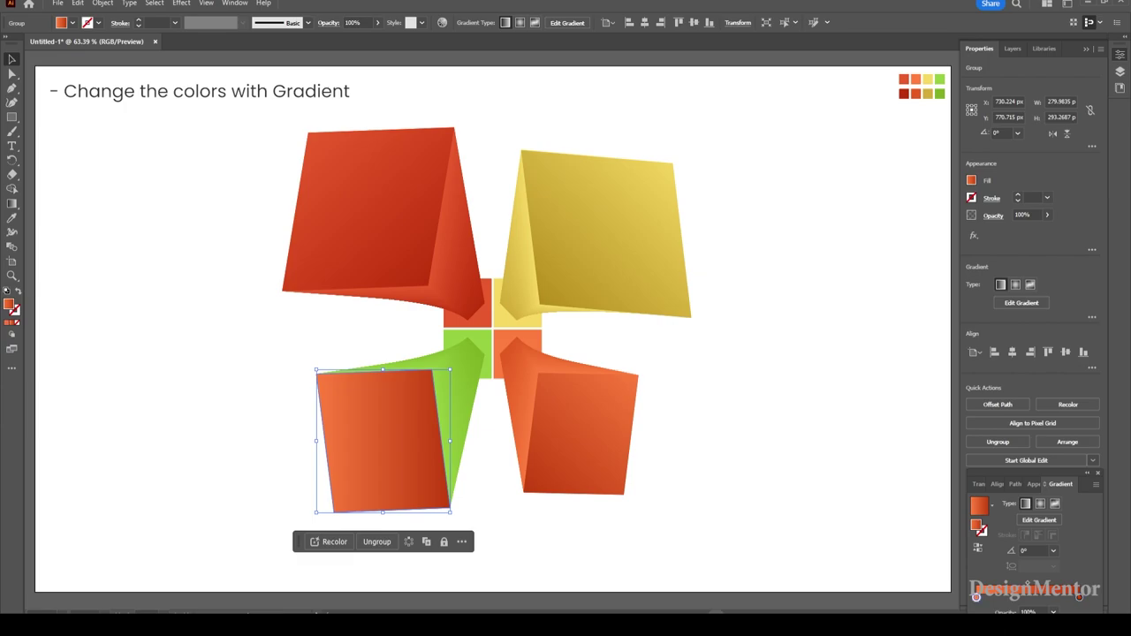
double_click(1079, 583)
left_click(928, 511)
left_click(939, 79)
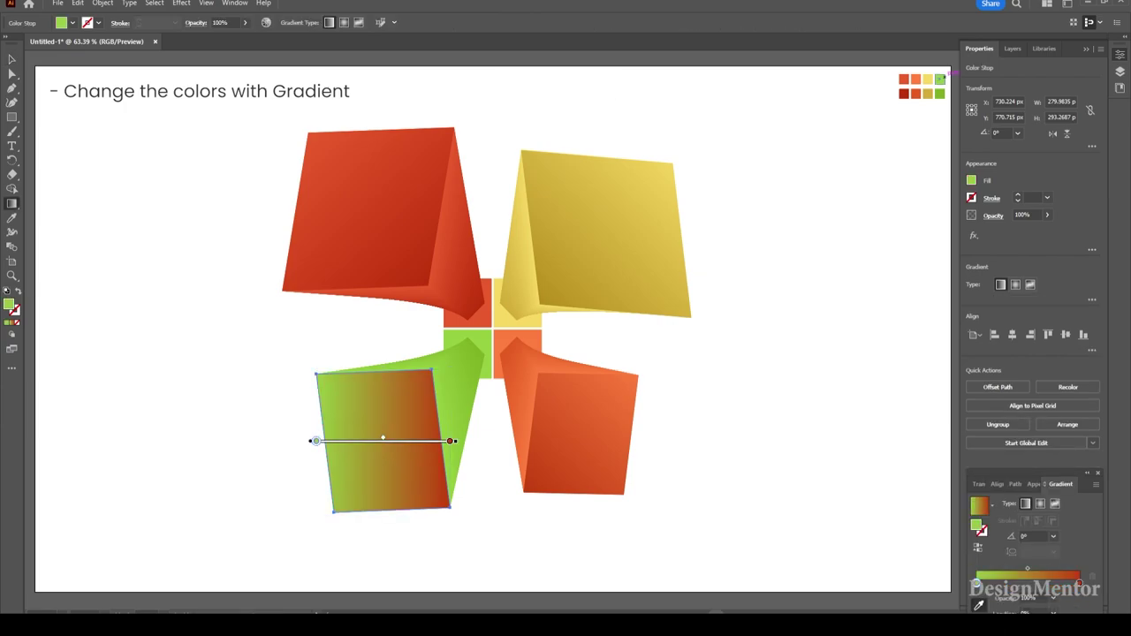
left_click(939, 80)
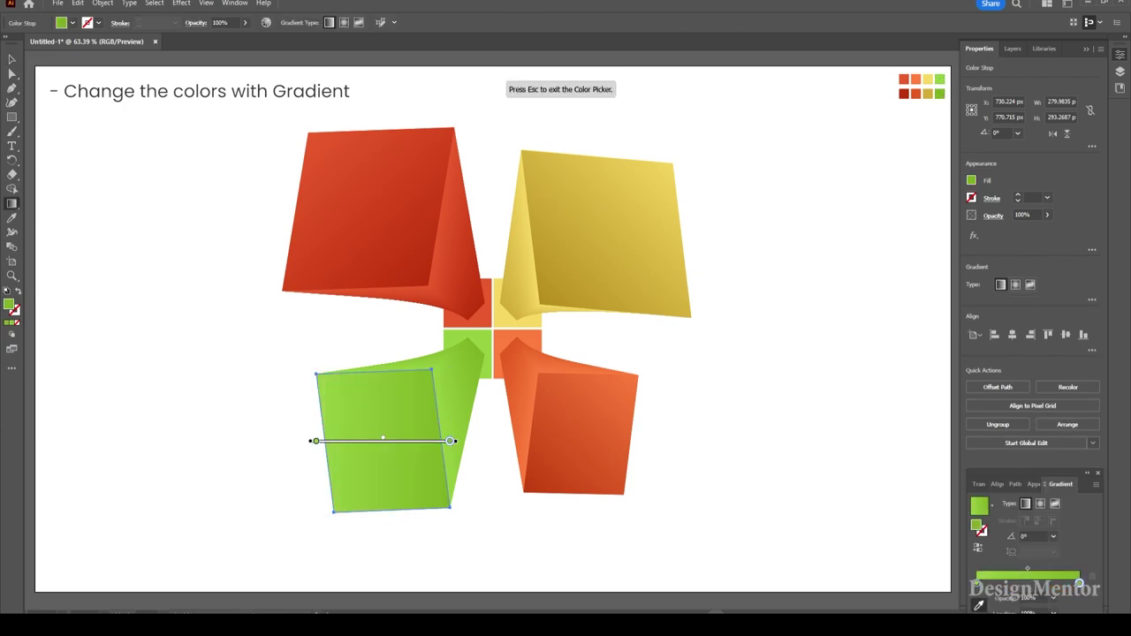
double_click(979, 506)
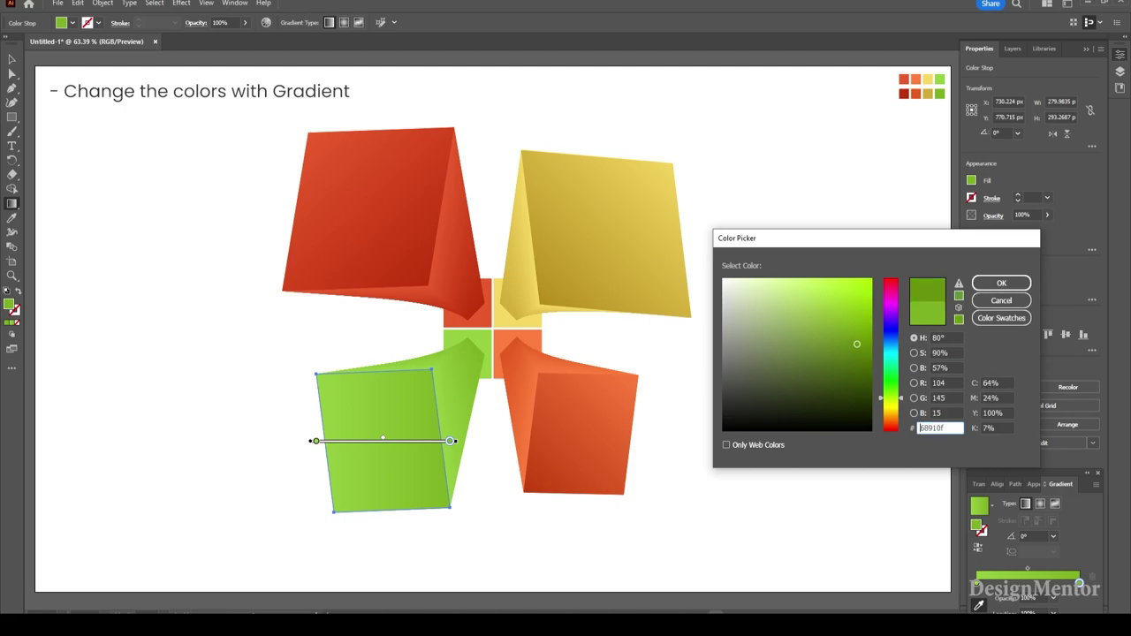
left_click(1001, 283)
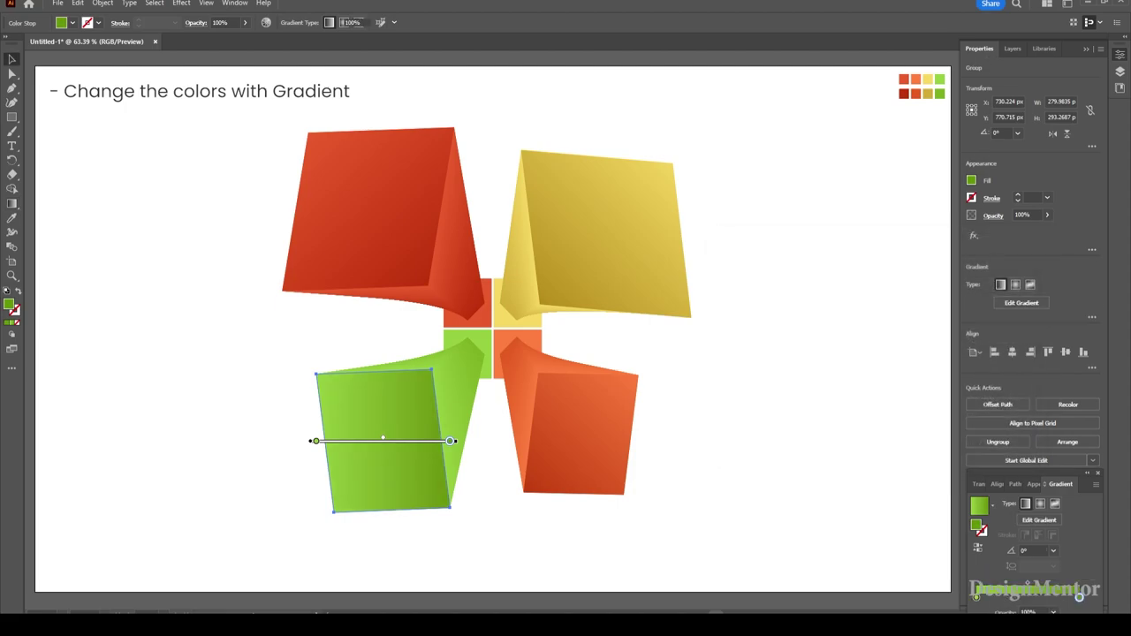
Step: Angle the green gradient diagonally toward the upper right
left_click_drag(332, 523, 437, 377)
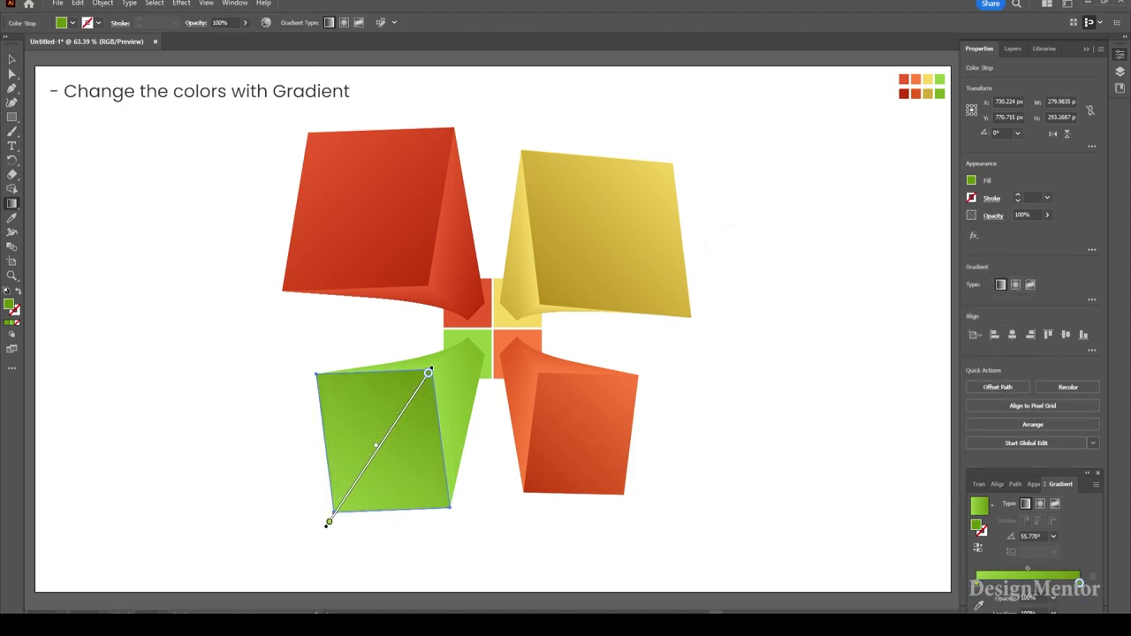
key("v")
left_click(380, 221)
key("ctrl+shift+a")
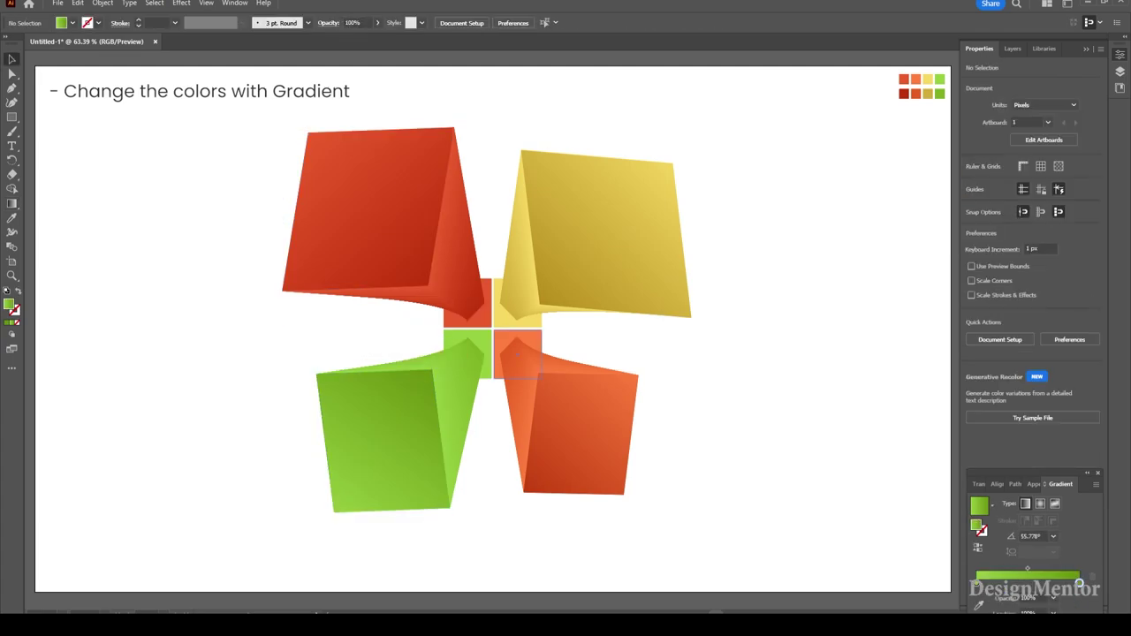
Step: Group the four panels and the centre square together
left_click(484, 304)
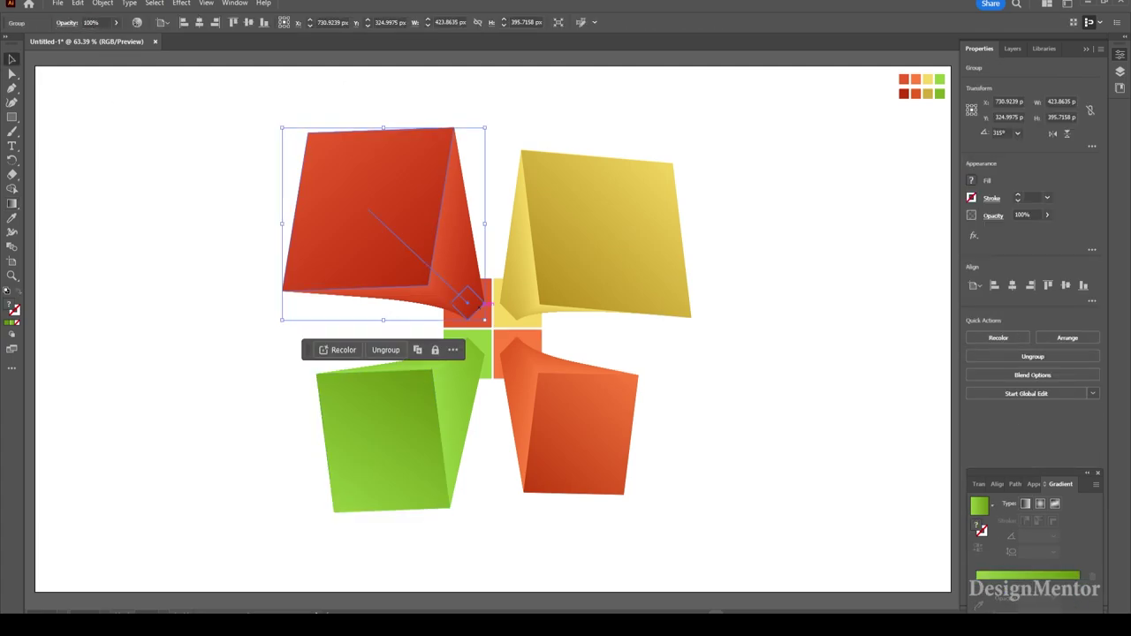
key("ctrl+shift+a")
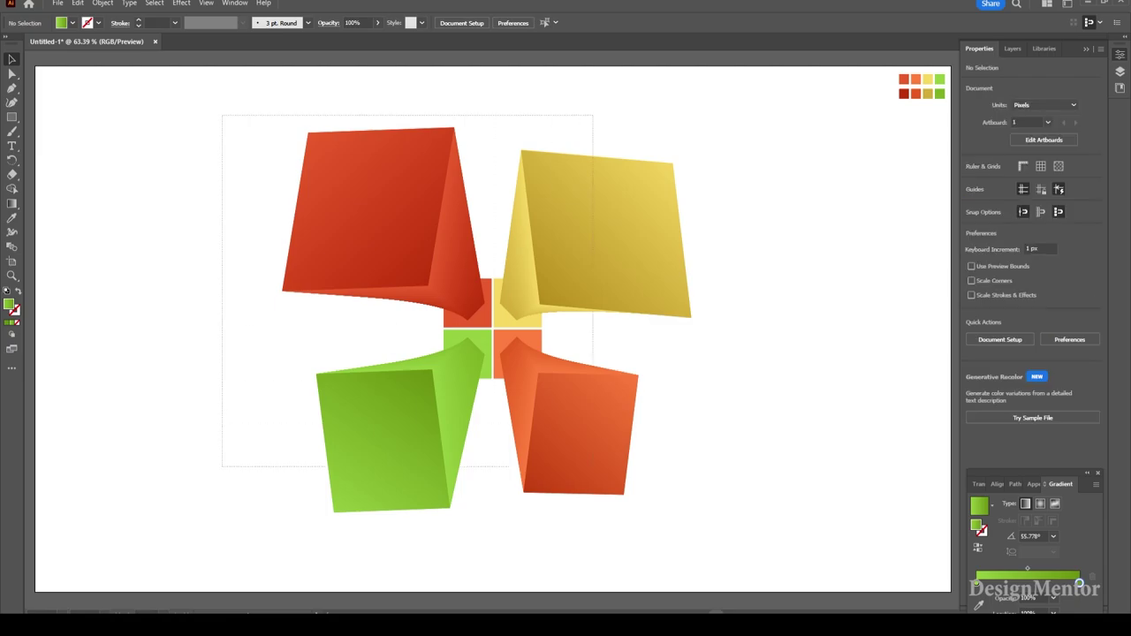
left_click_drag(221, 115, 721, 541)
right_click(557, 261)
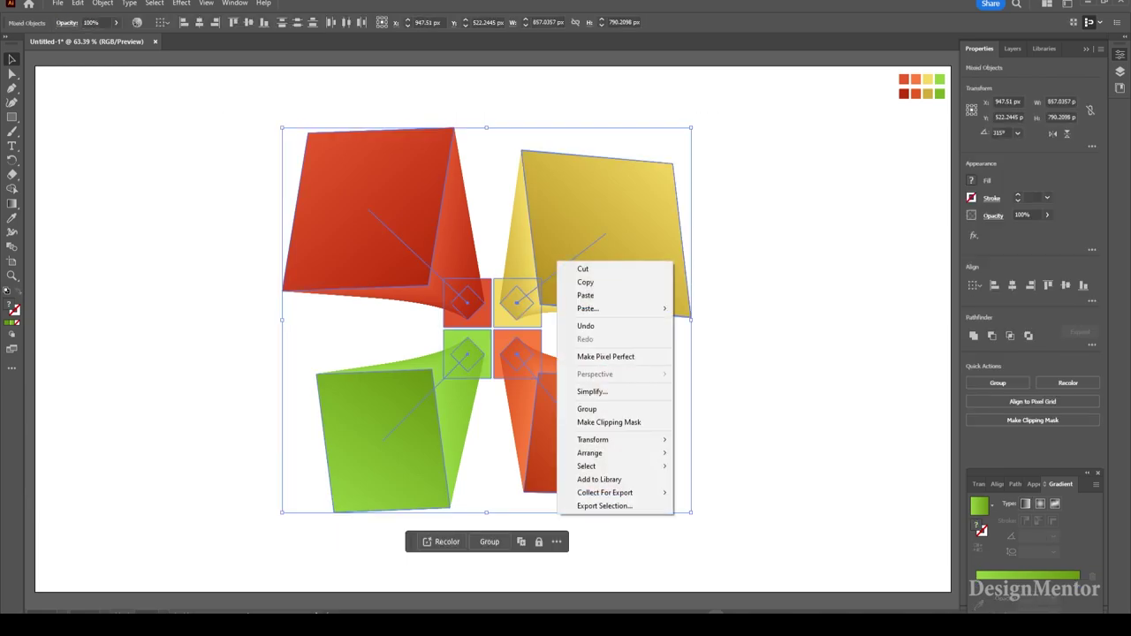
left_click(587, 409)
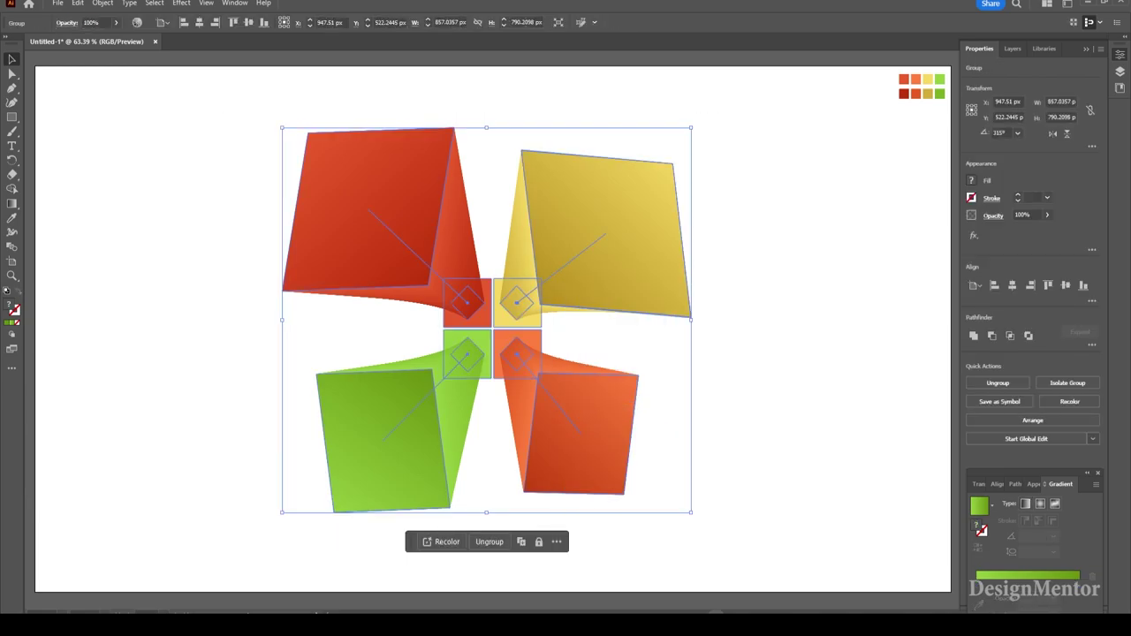
key("ctrl+shift+a")
Step: Enlarge the grouped design to about 1067 × 984 px
key("g")
key("ctrl+a")
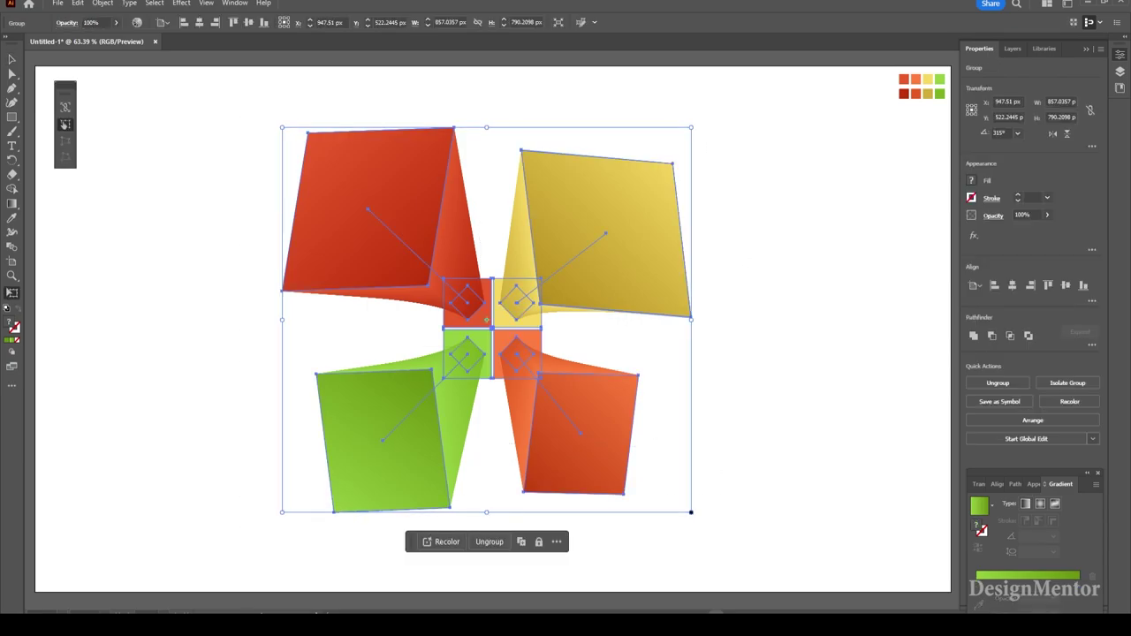
left_click_drag(691, 512, 720, 540)
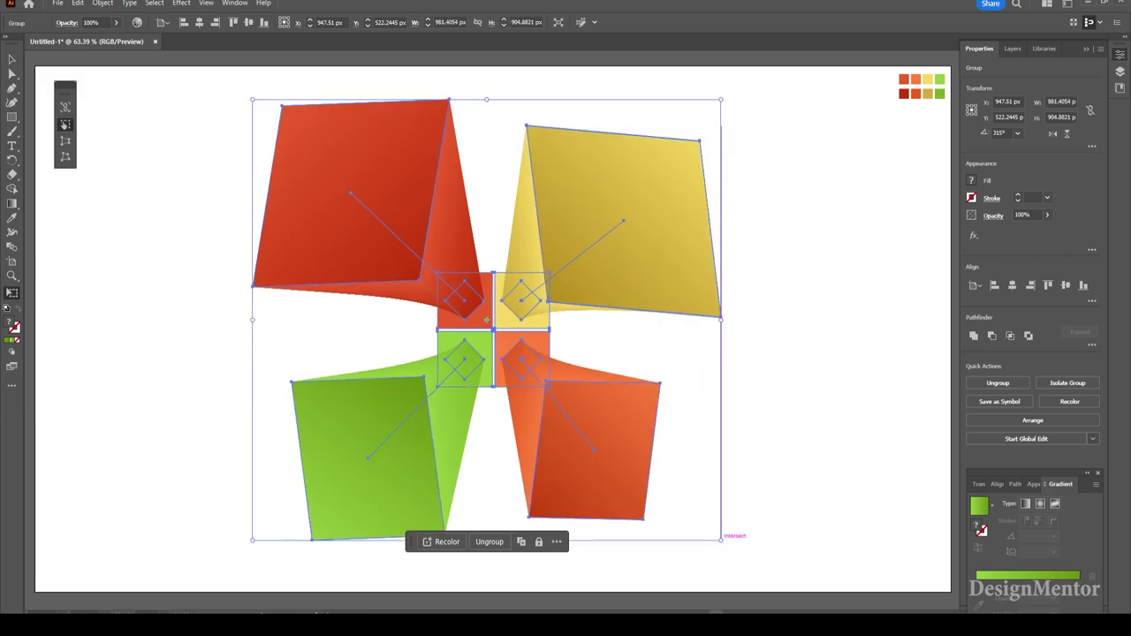
key("v")
key("ctrl+shift+a")
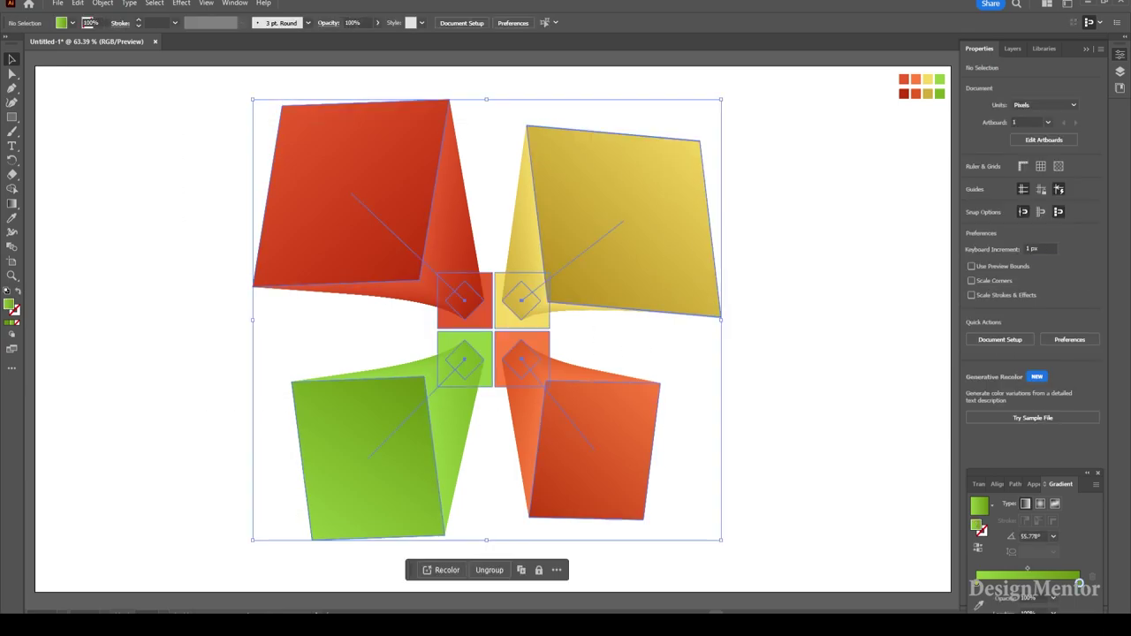
key("ctrl+a")
key("e")
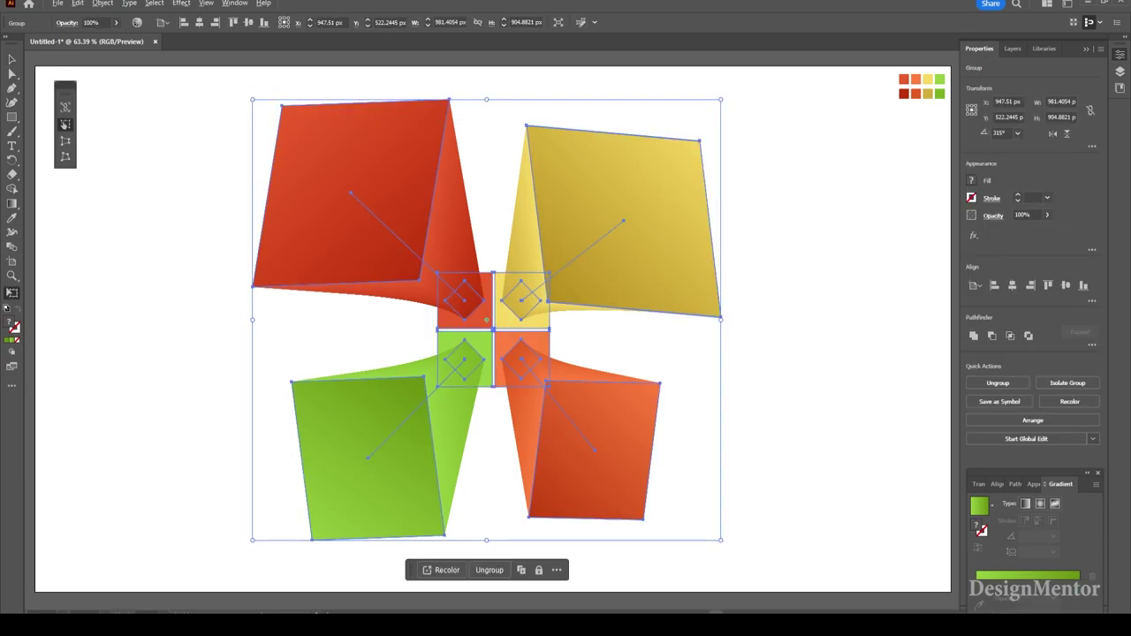
left_click_drag(721, 539, 740, 558)
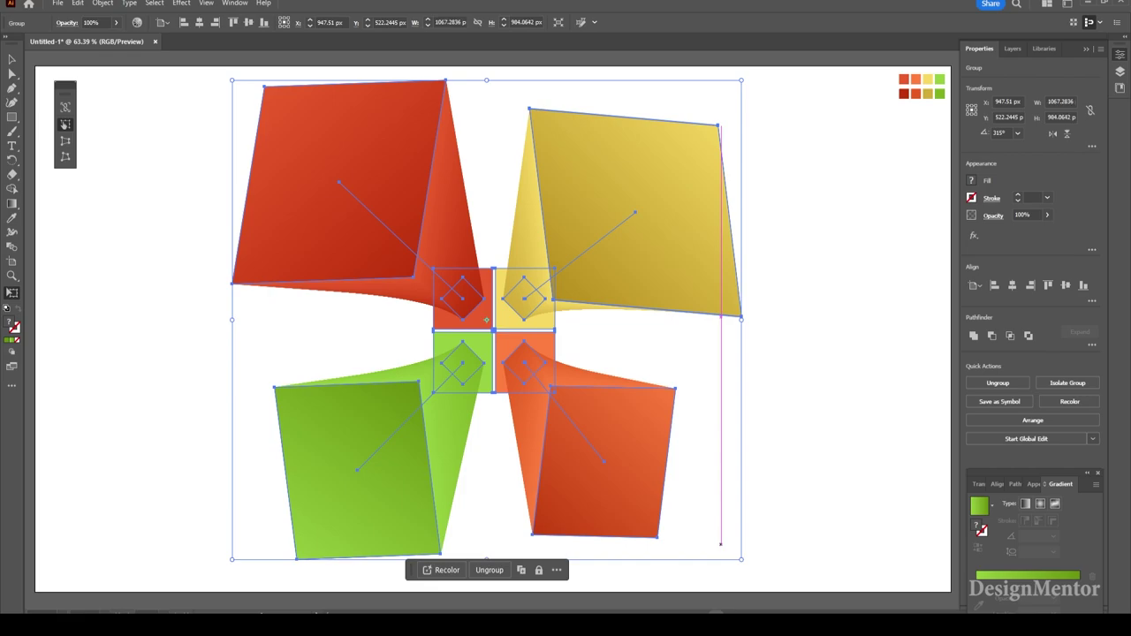
key("v")
key("ctrl+shift+a")
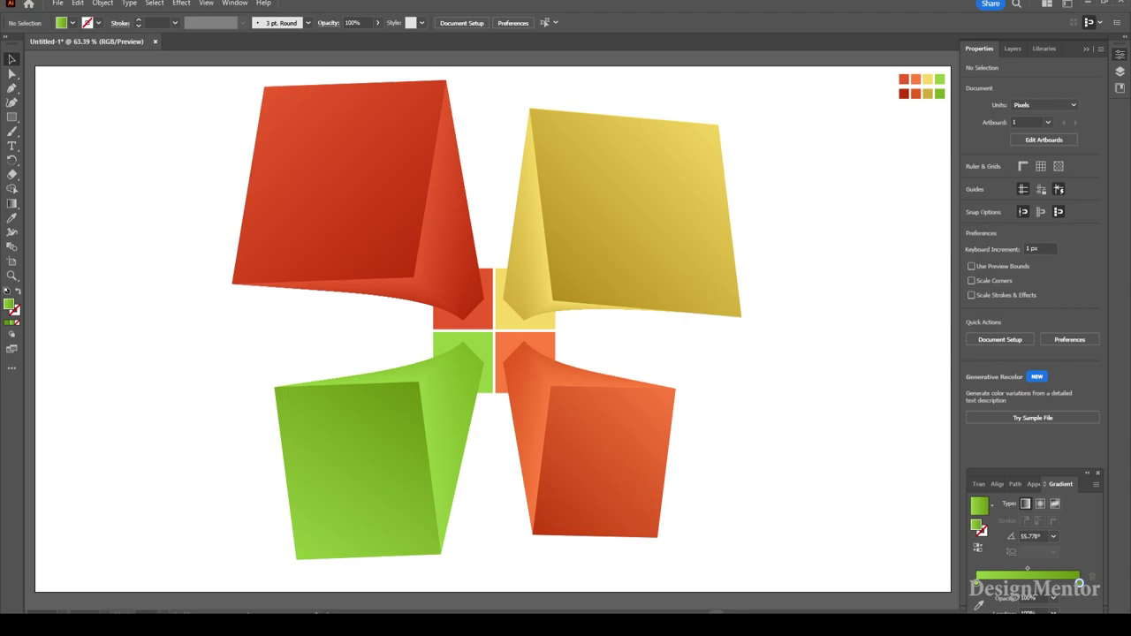
Step: Set up the Type tool with white fill, Open Sans Condensed Bold, 100 pt
key("t")
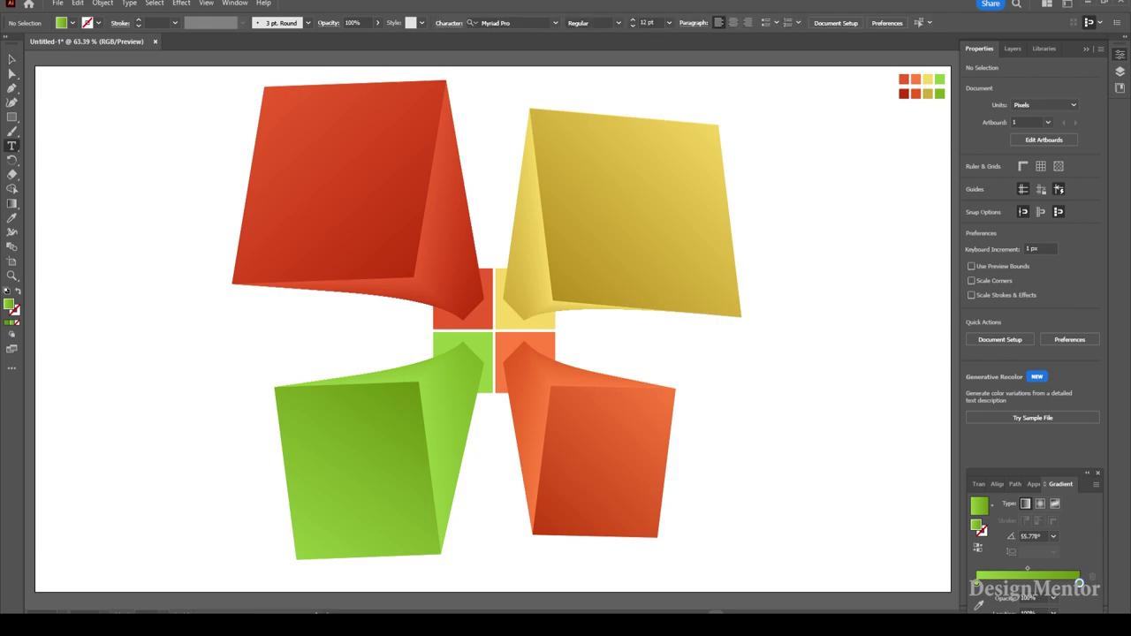
left_click(70, 23)
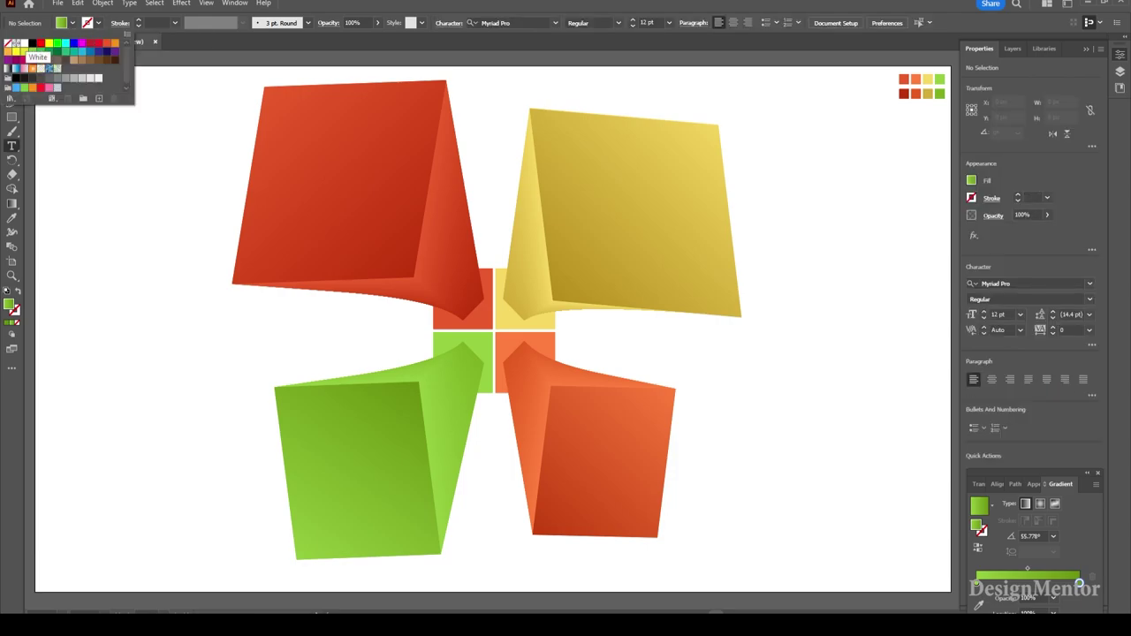
left_click(15, 42)
key("Escape")
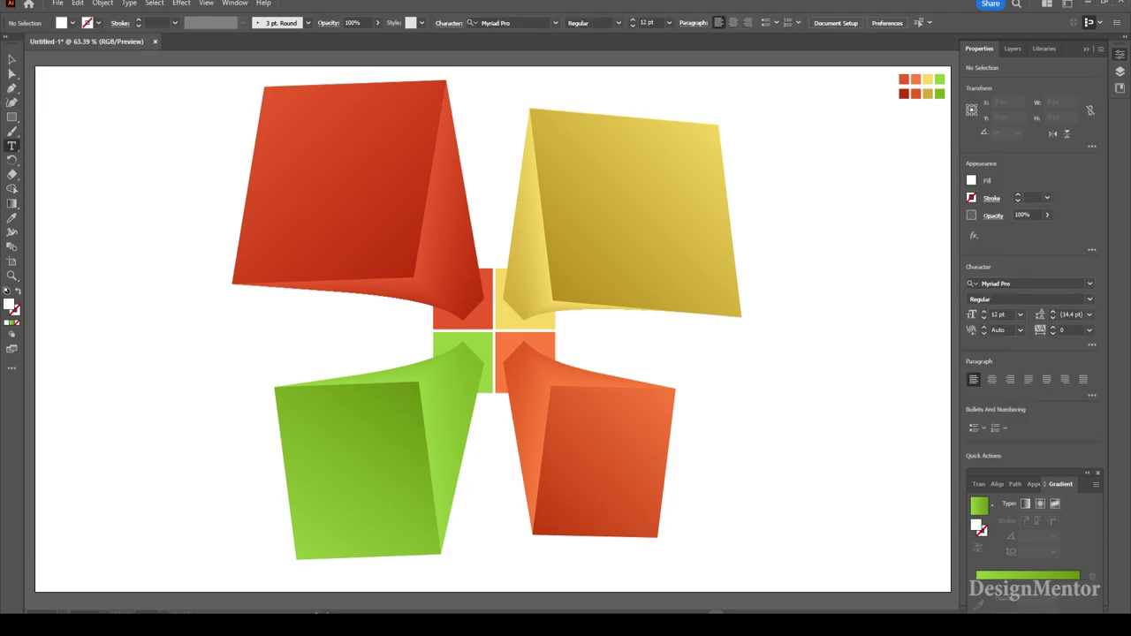
left_click(504, 22)
type("open")
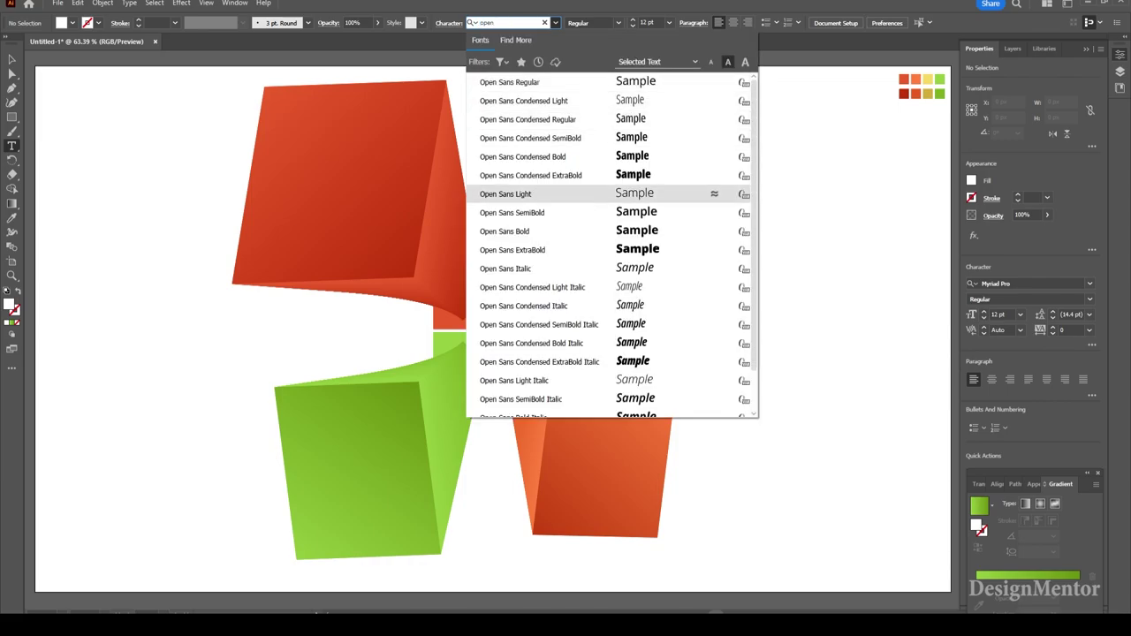
key("Return")
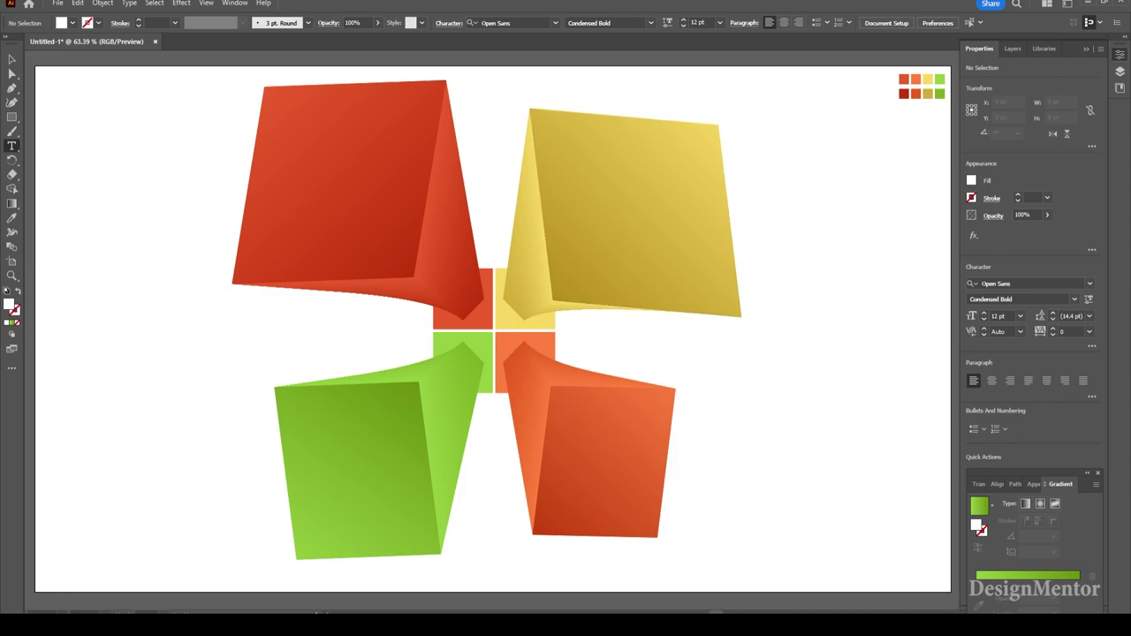
key("Tab")
type("100")
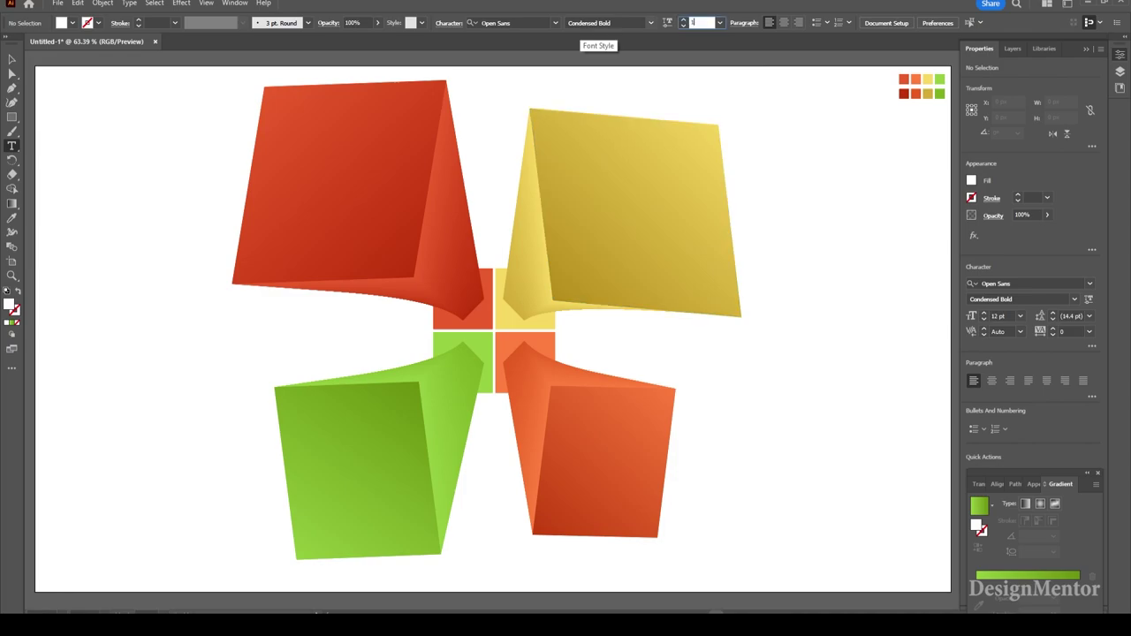
key("Return")
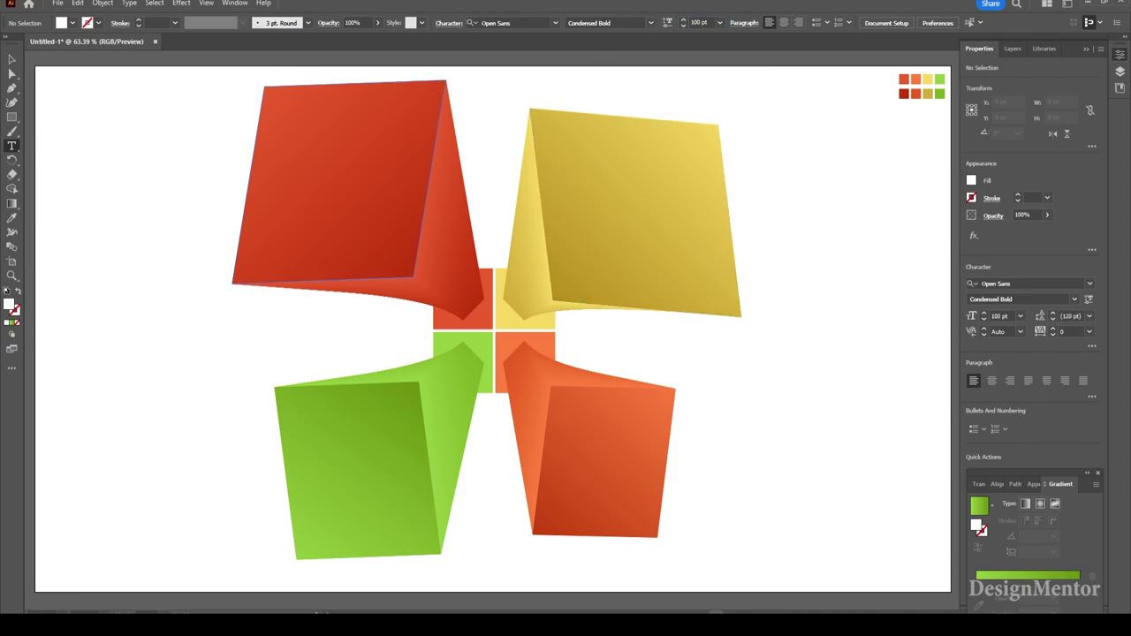
Step: Type a white 'Python' label on the red panel and nudge it into place
left_click(281, 189)
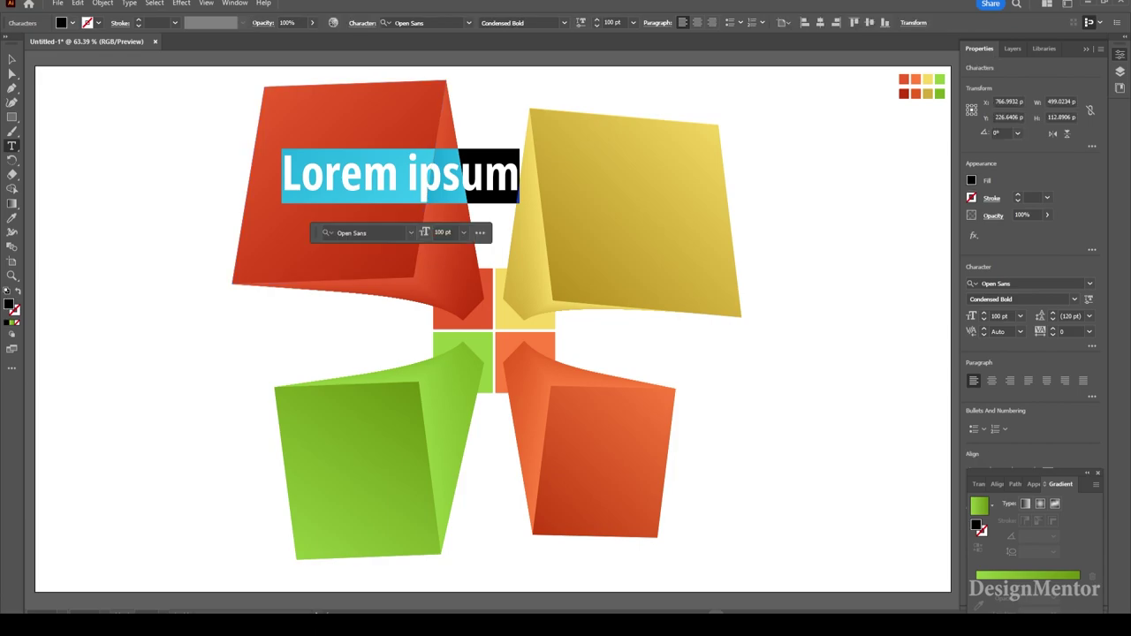
left_click(72, 23)
left_click(15, 42)
key("Escape")
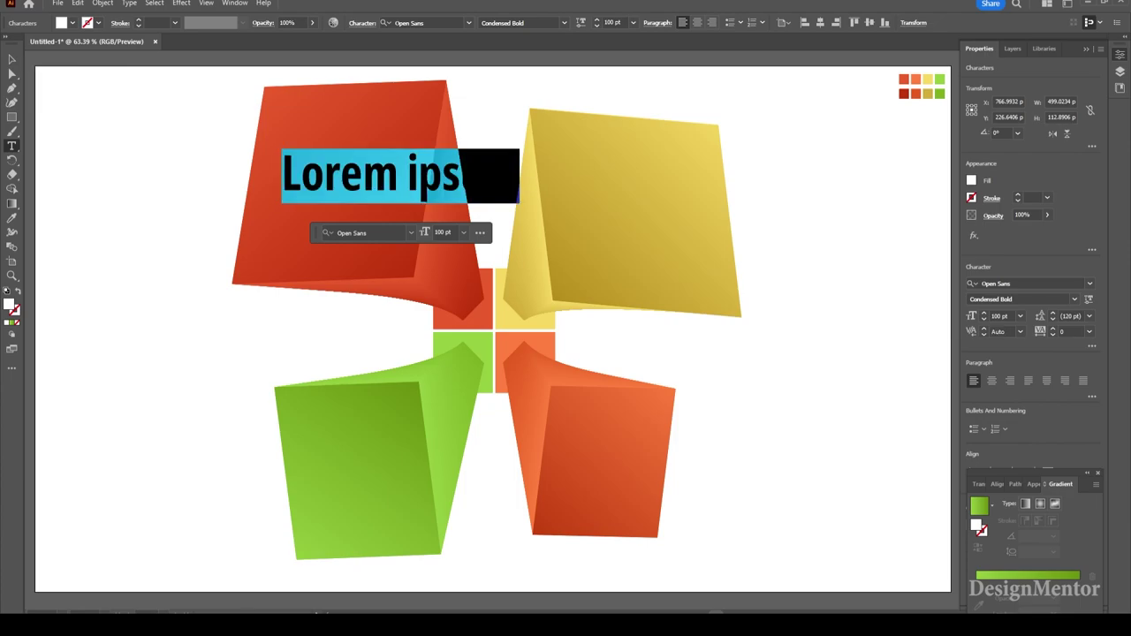
type("P")
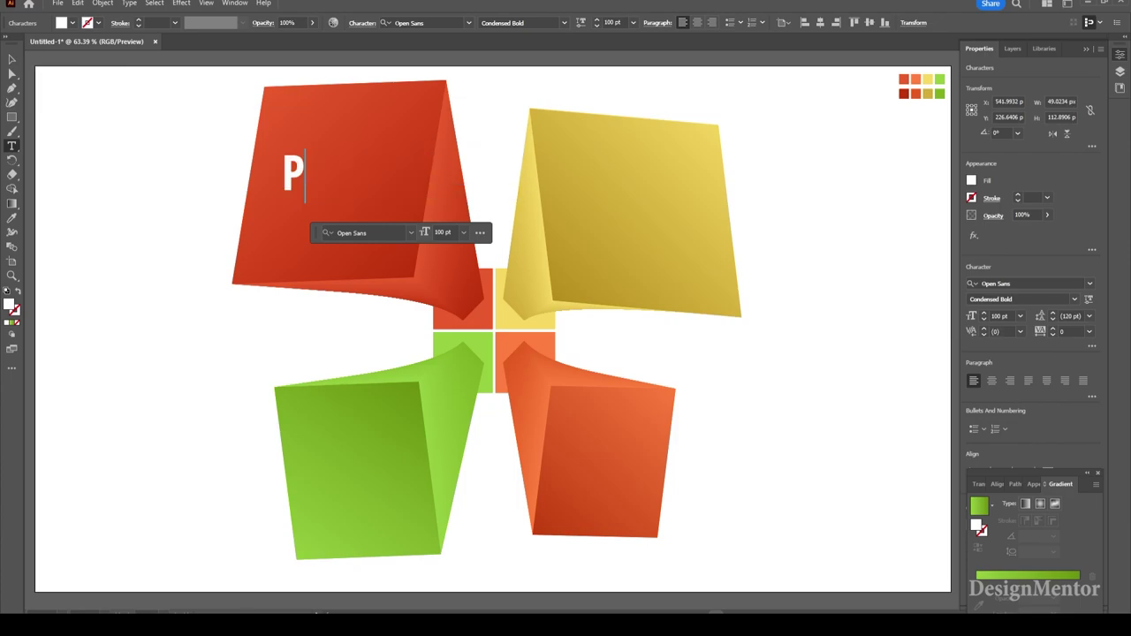
type("ython")
key("Escape")
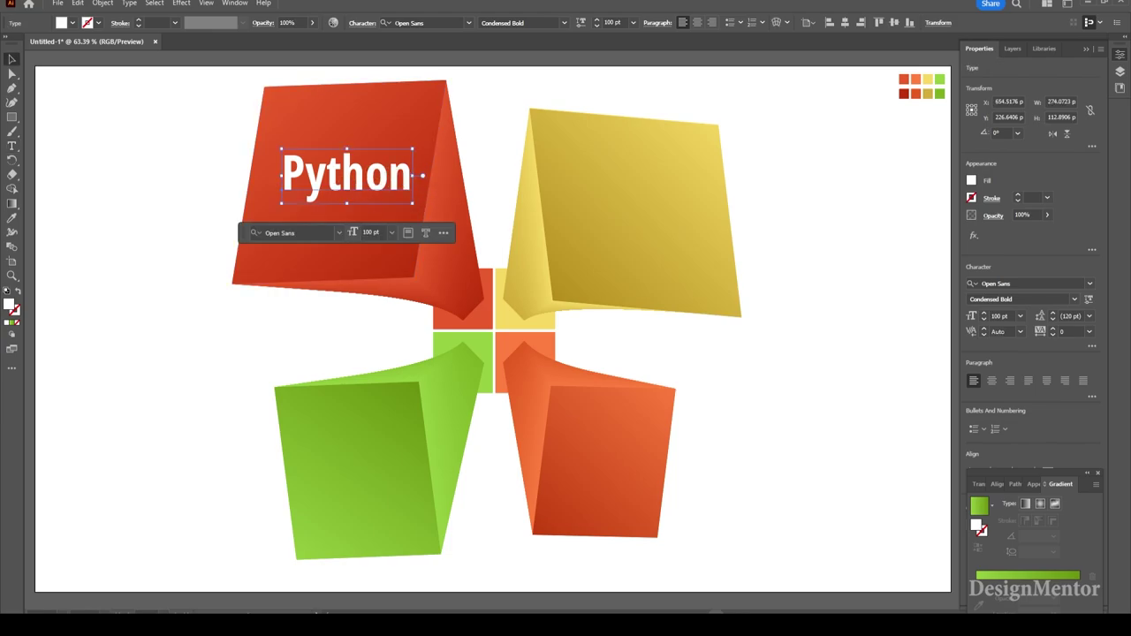
left_click_drag(369, 172, 361, 181)
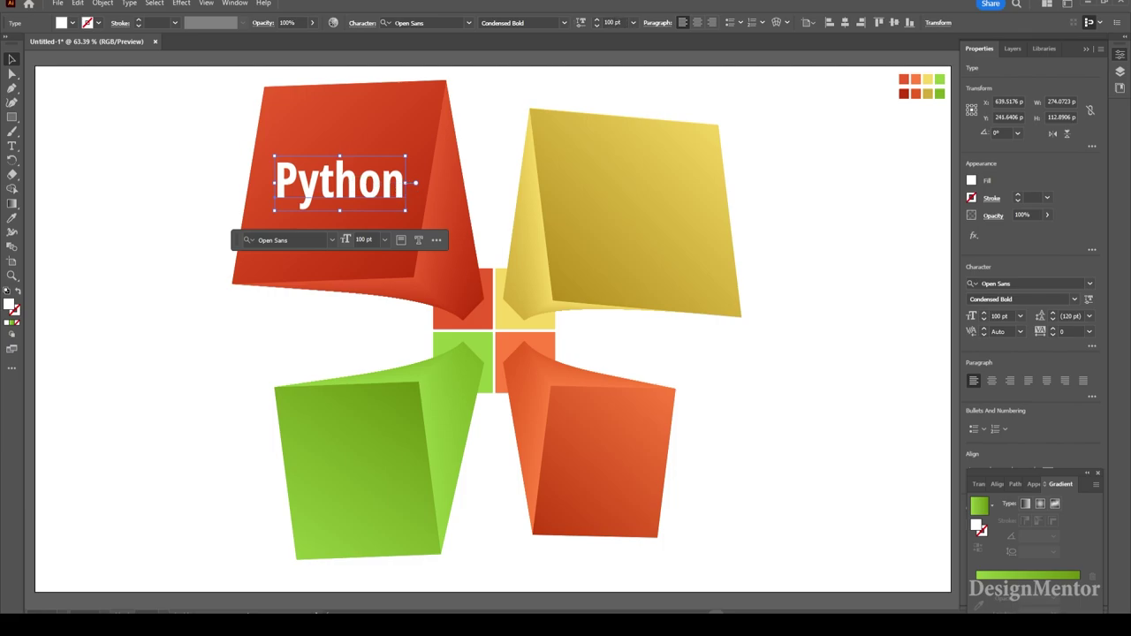
Step: Copy the label onto the yellow panel, retype it as 'SQL', and position it
left_click_drag(360, 181, 651, 204)
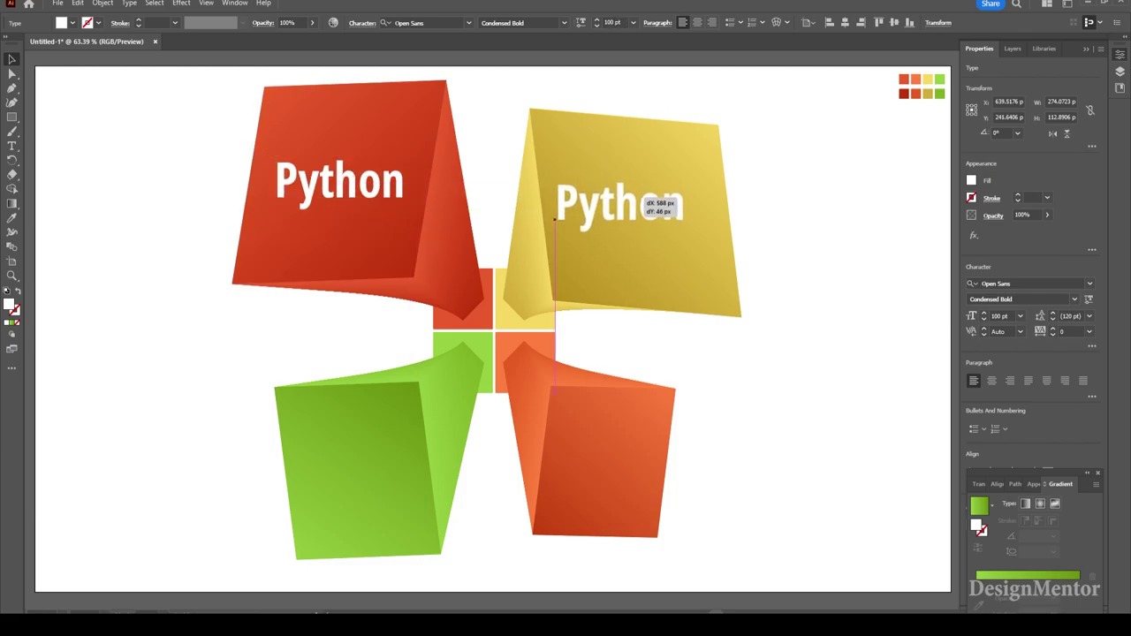
double_click(629, 205)
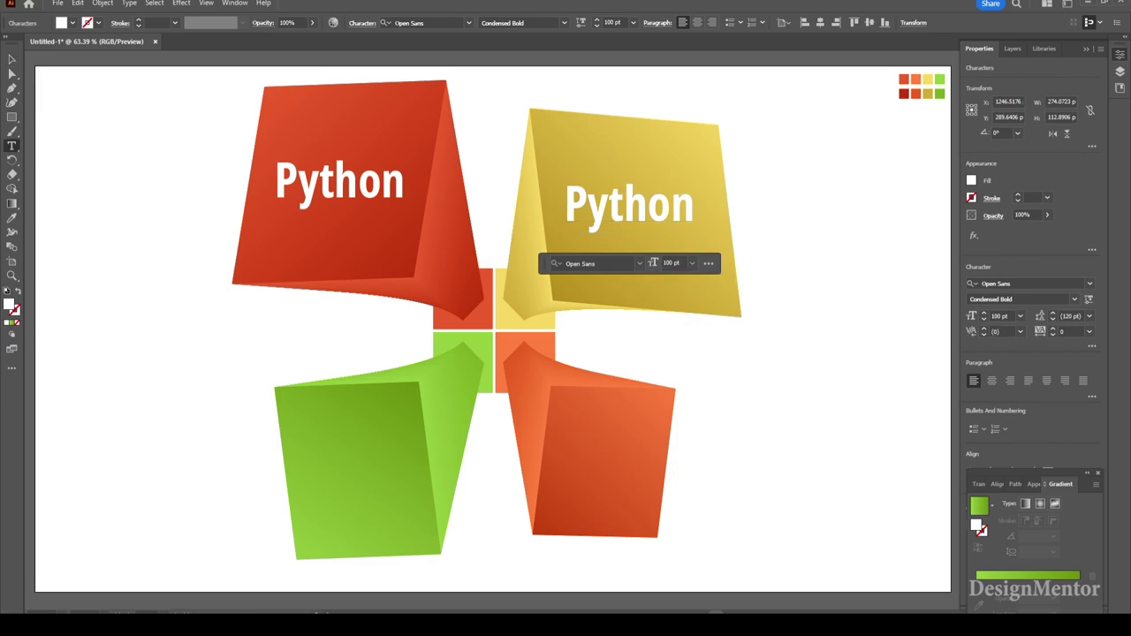
key("ctrl+a")
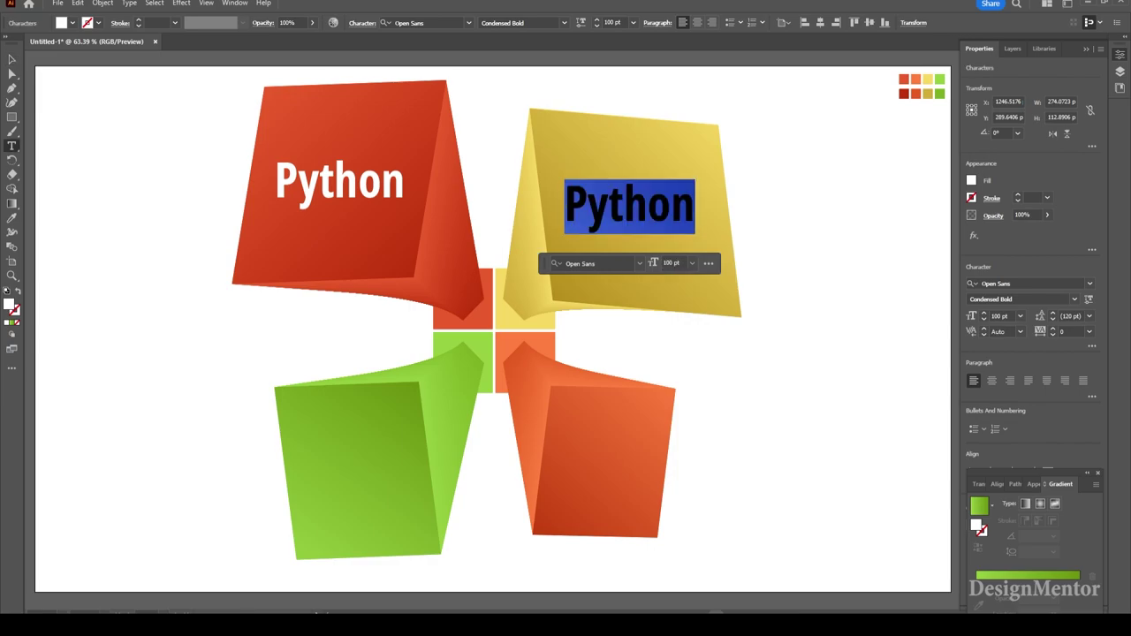
type("S")
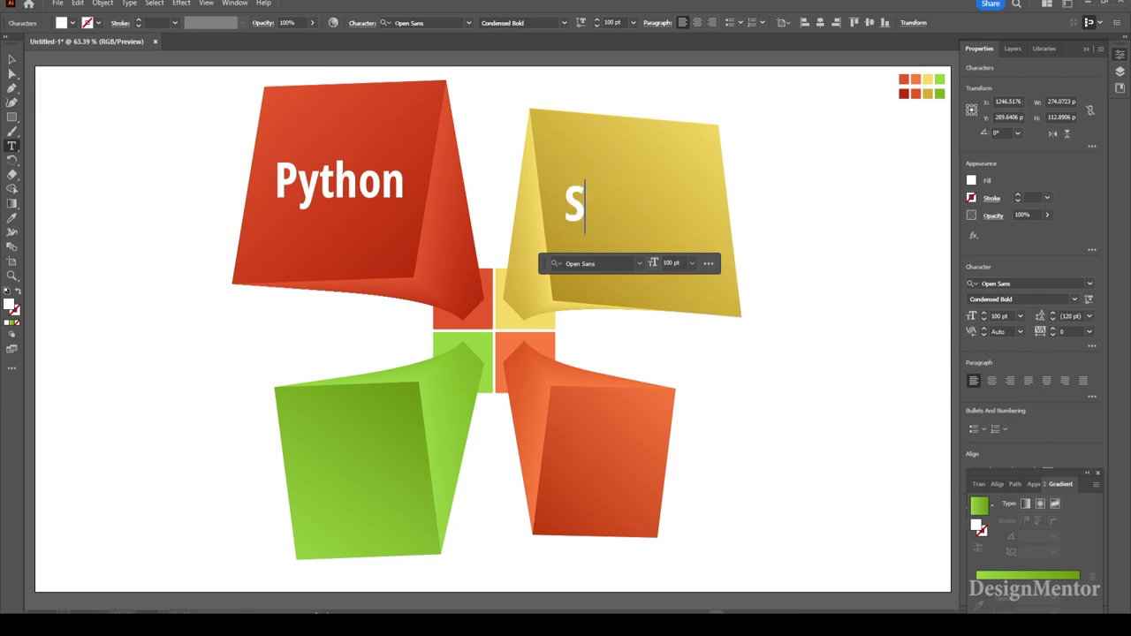
type("QL")
key("Escape")
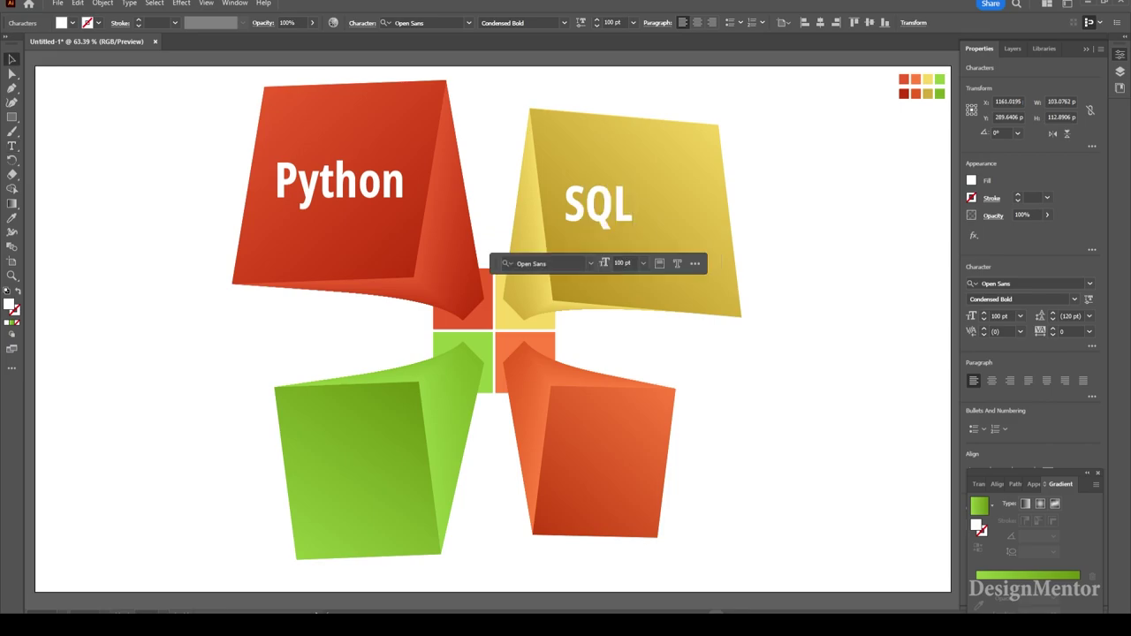
left_click_drag(618, 208, 656, 219)
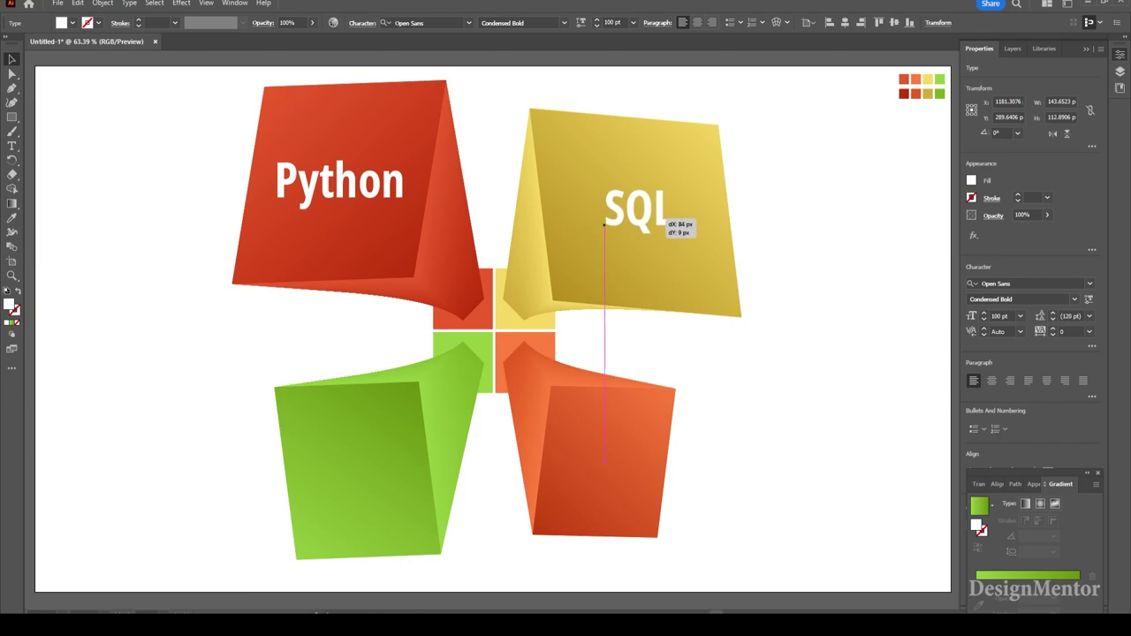
left_click_drag(659, 221, 665, 218)
Step: Paste a copy onto the green panel, retype it as 'Java', and nudge it right
left_click(366, 184)
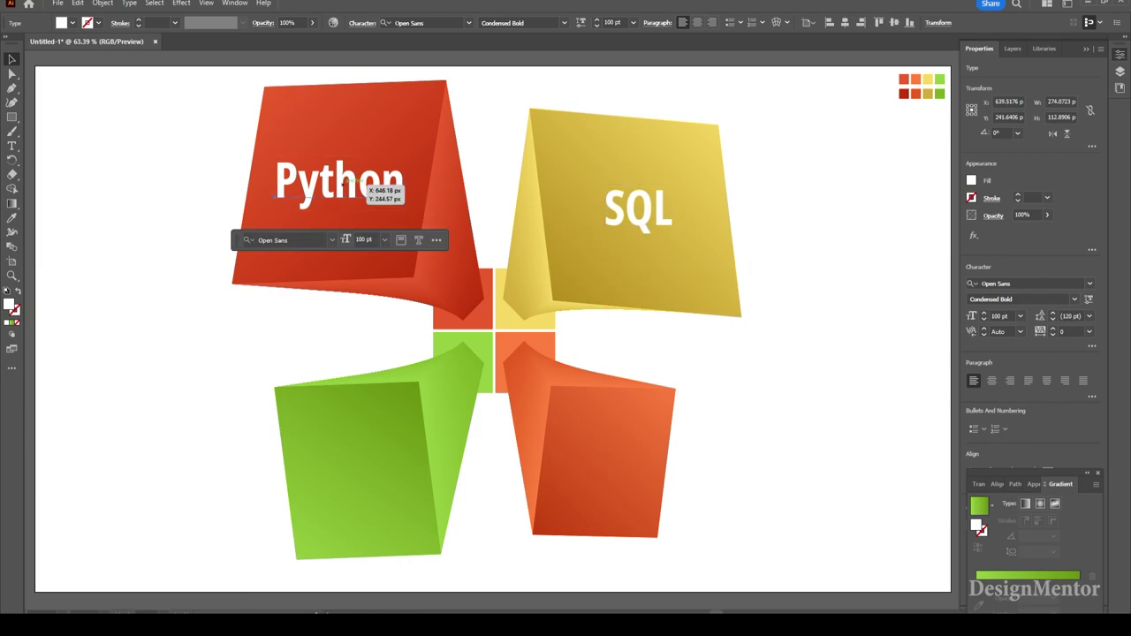
key("ctrl+c")
key("ctrl+v")
left_click_drag(580, 309, 356, 472)
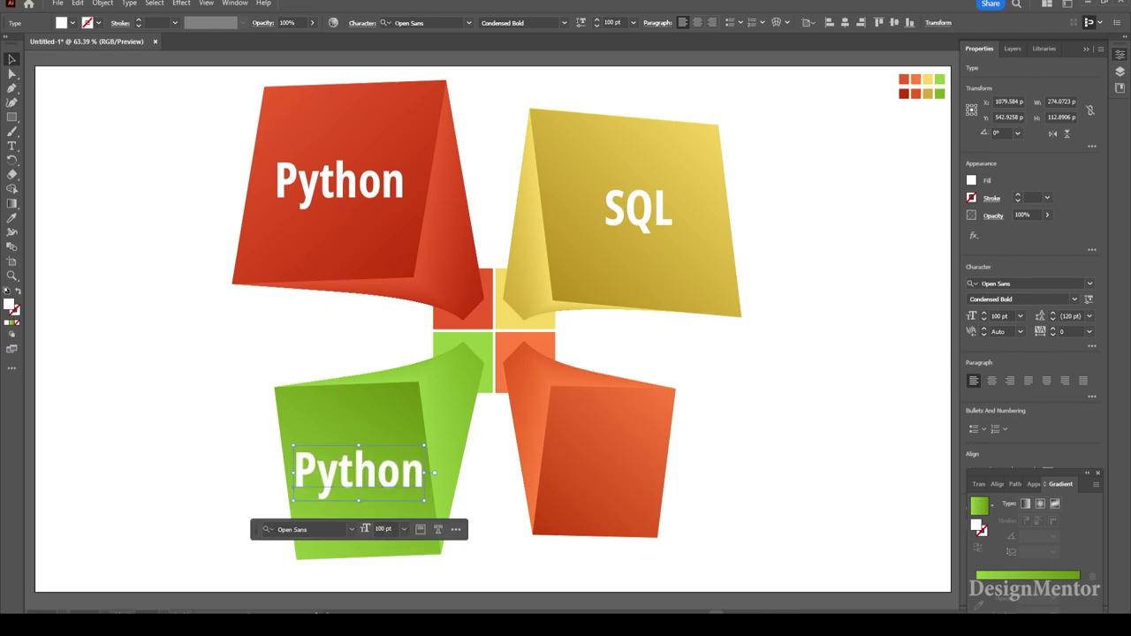
double_click(358, 473)
key("ctrl+a")
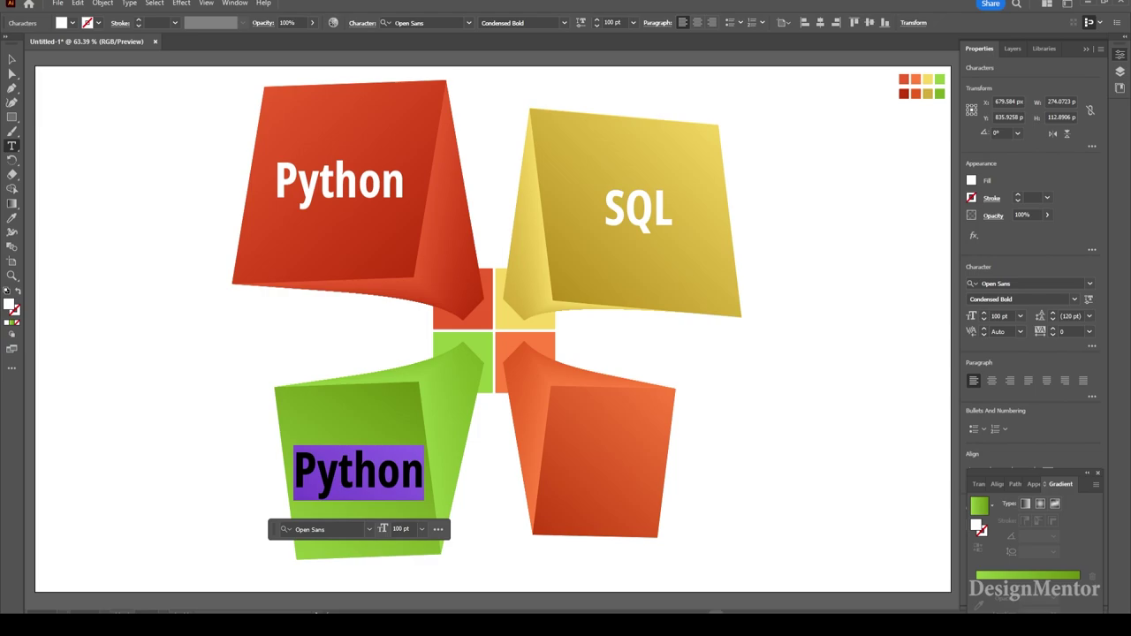
type("Java")
key("Escape")
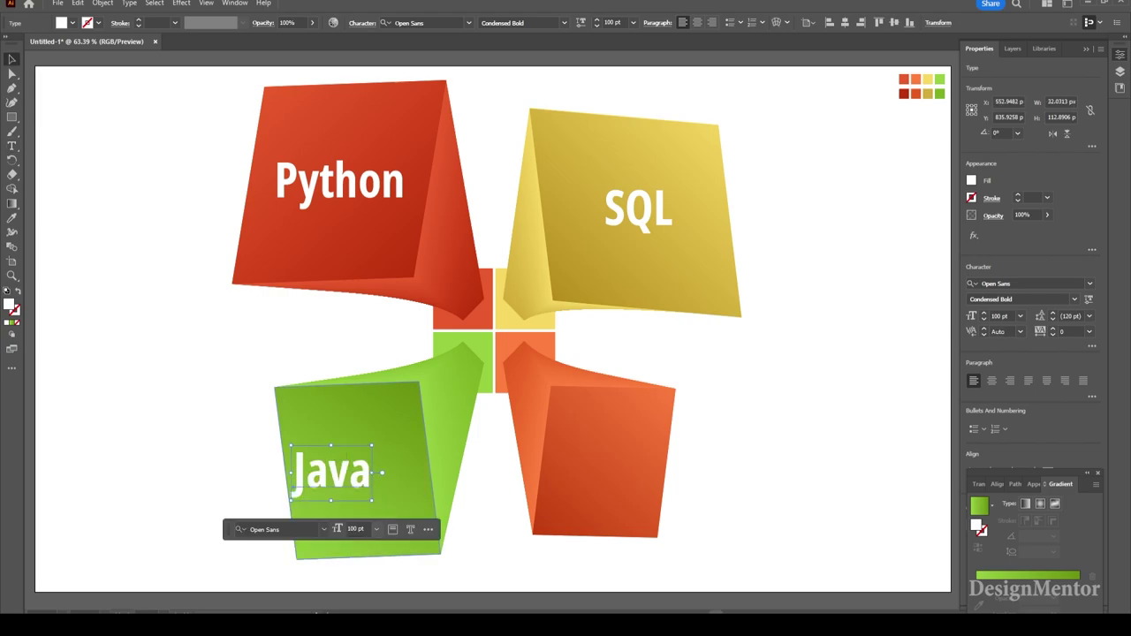
key("shift+Right")
key("shift+Right")
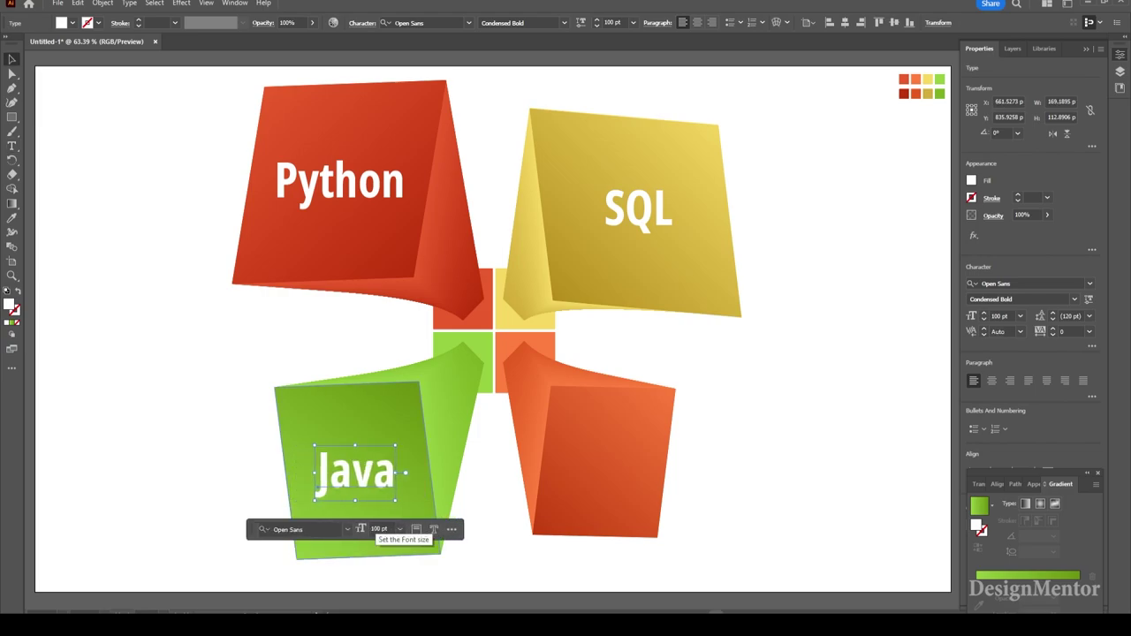
key("shift+Right")
key("shift+Right")
key("shift+Right")
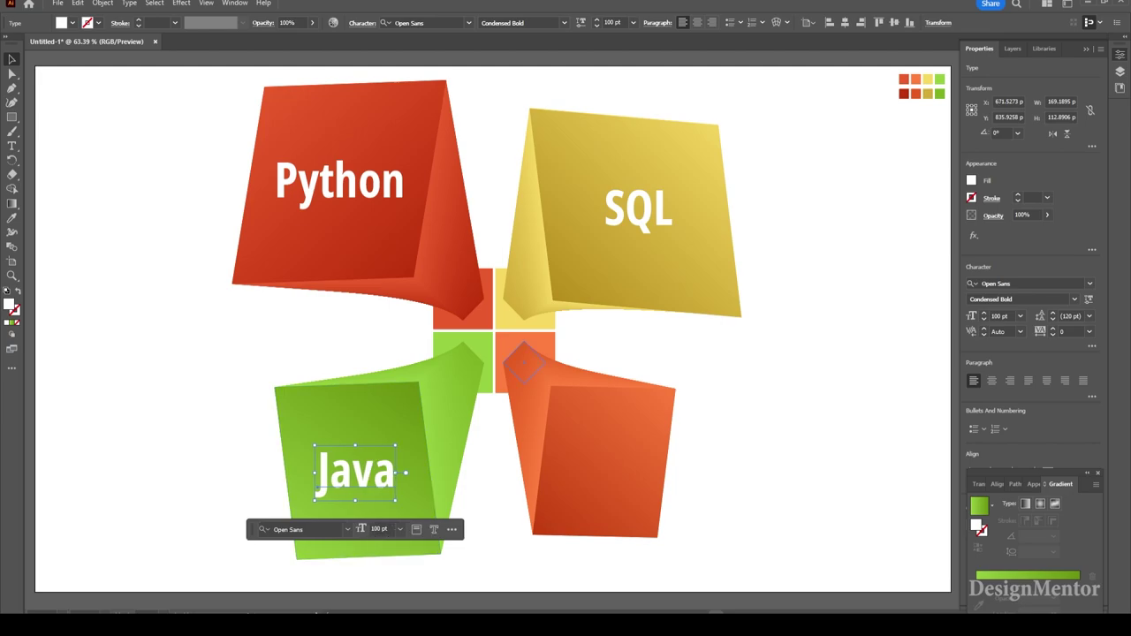
key("ctrl+shift+a")
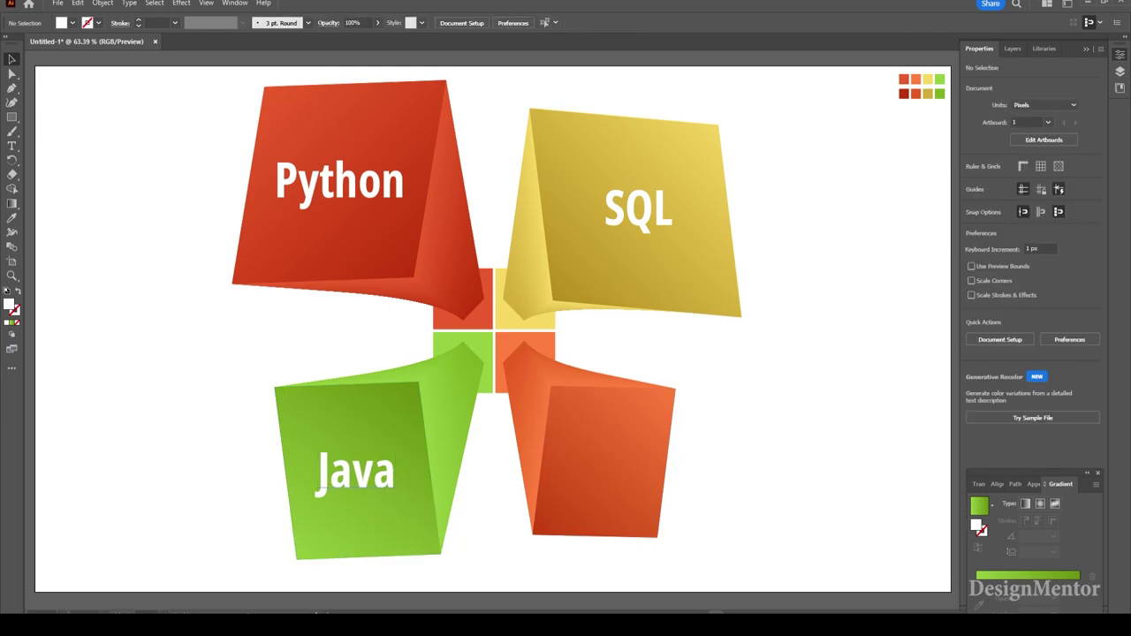
Step: Duplicate the Java label onto the orange panel and retype it as 'Javascript'
left_click_drag(386, 481, 628, 477)
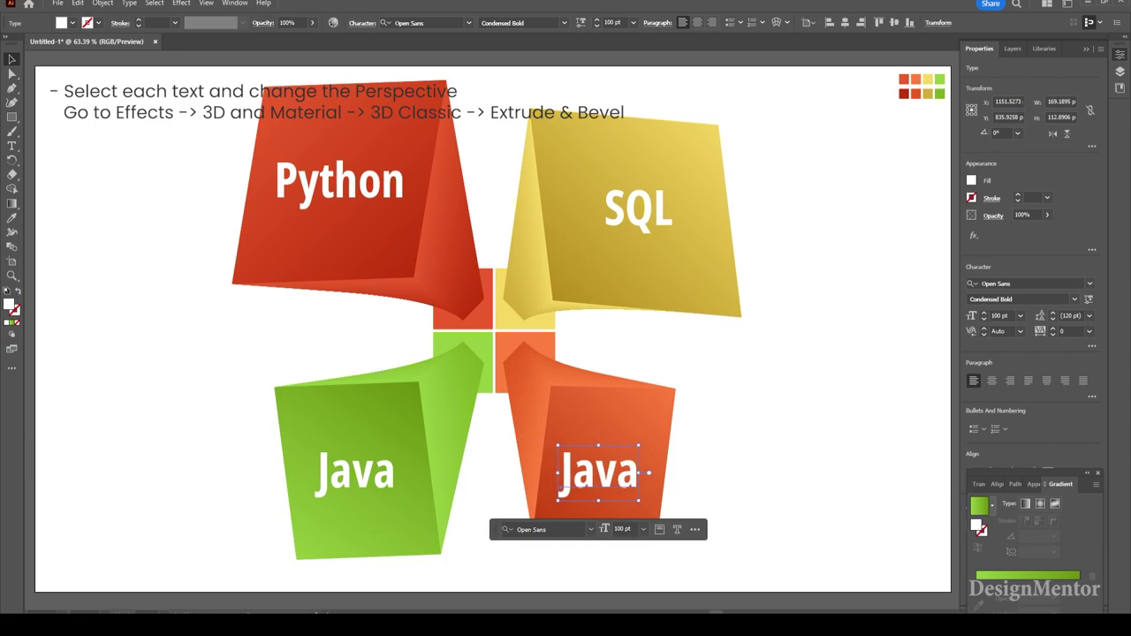
key("shift+Right")
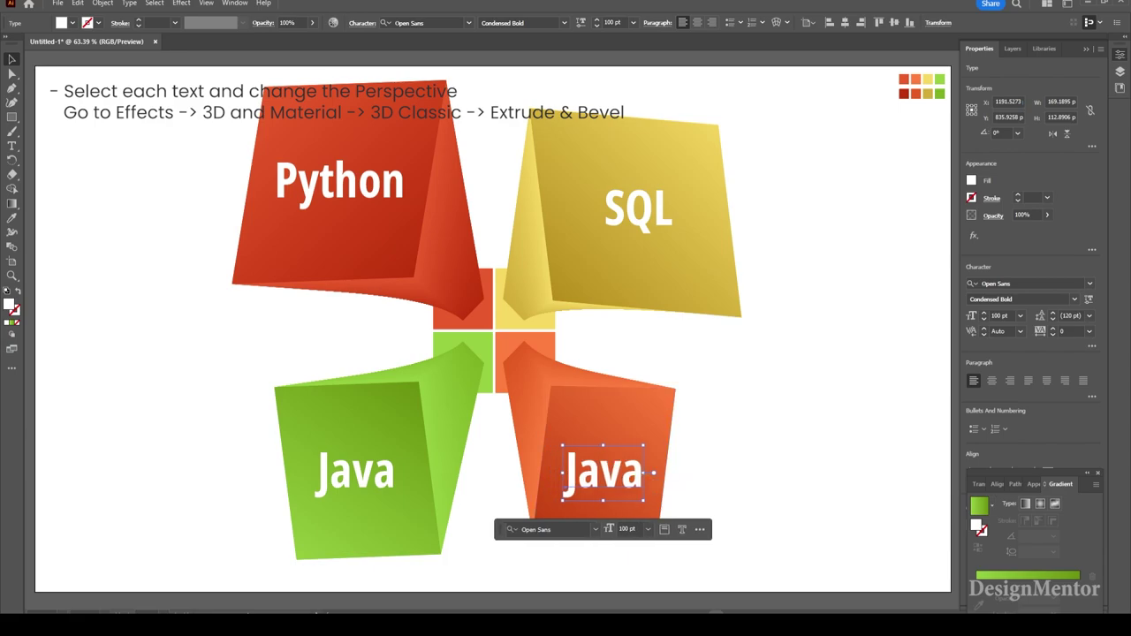
key("Return")
key("ctrl+a")
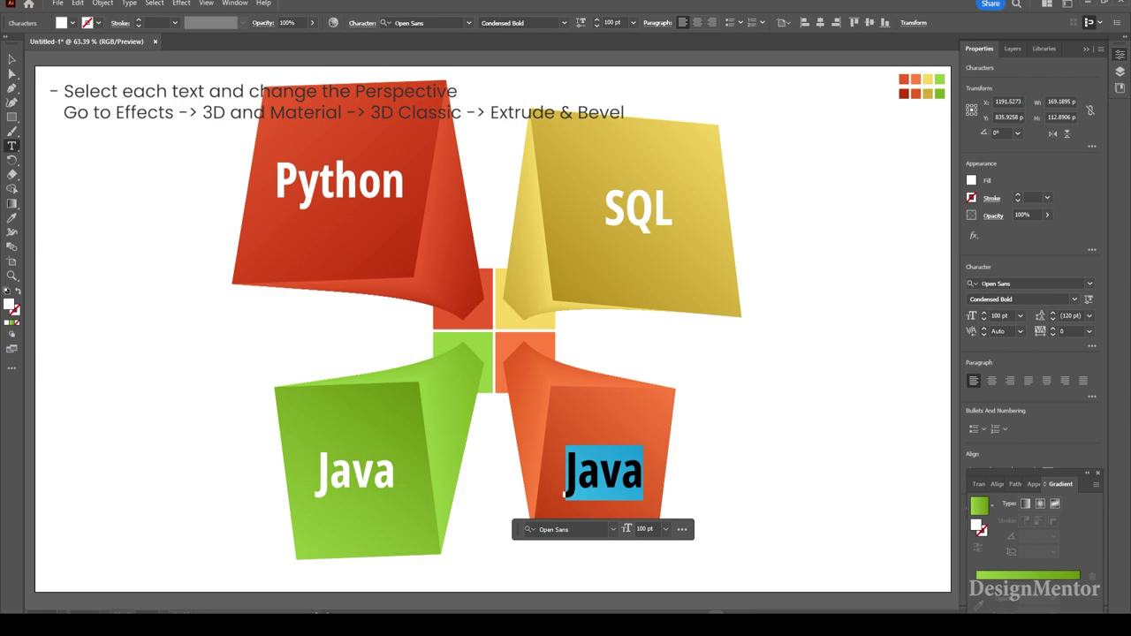
type("Jav")
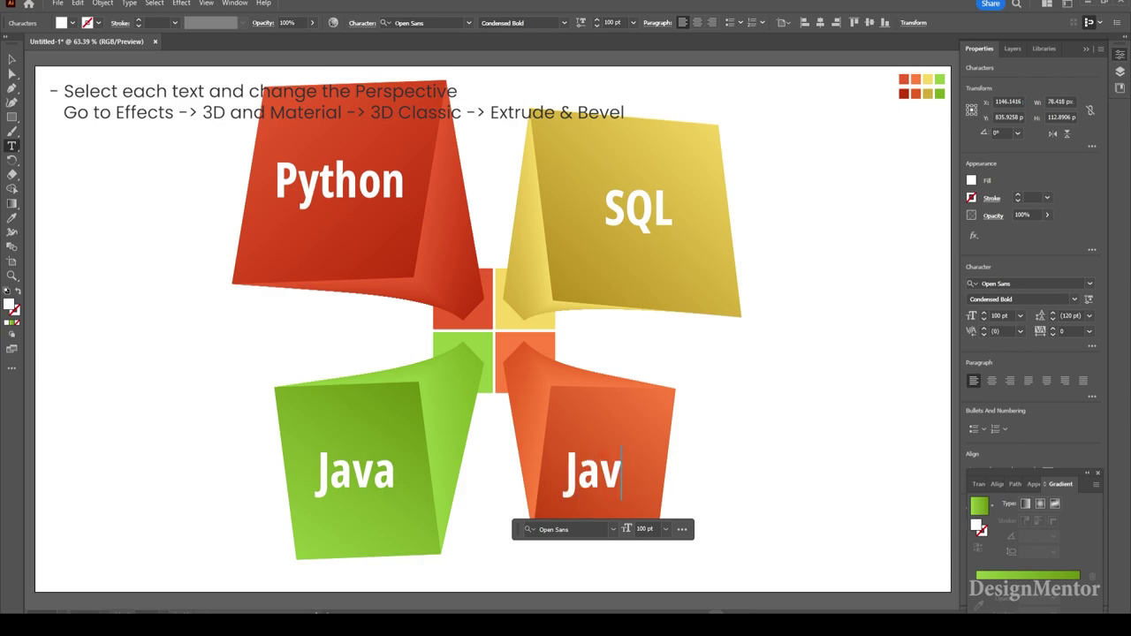
type("ascript")
Step: Shrink Javascript to 60 pt and move it up-left inside the orange panel
key("ctrl+a")
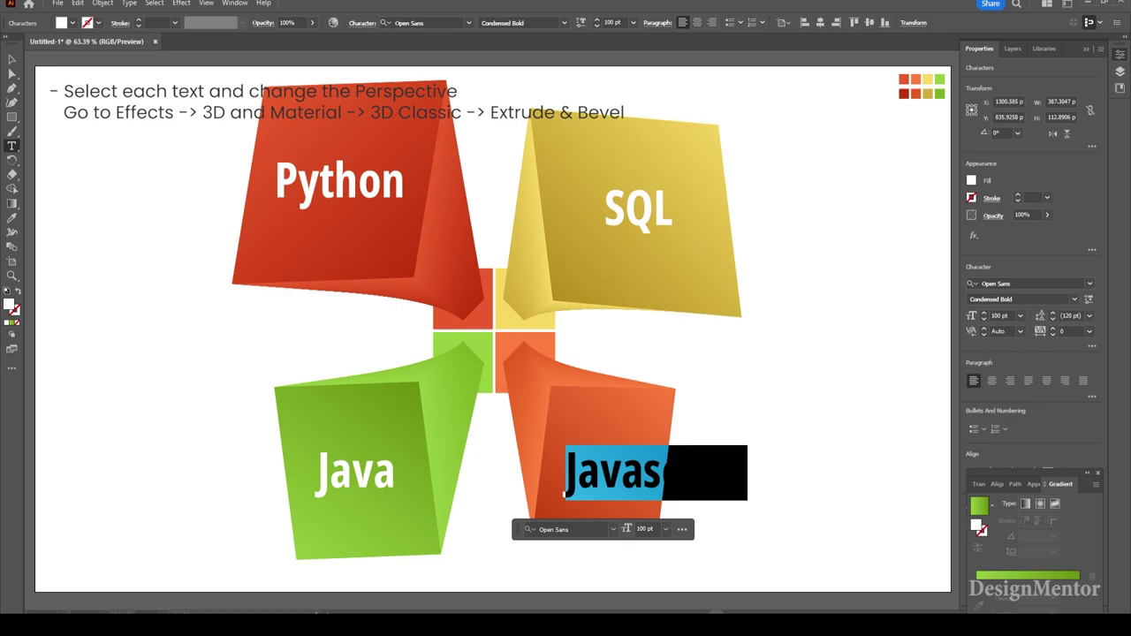
left_click(612, 22)
type("60")
key("Return")
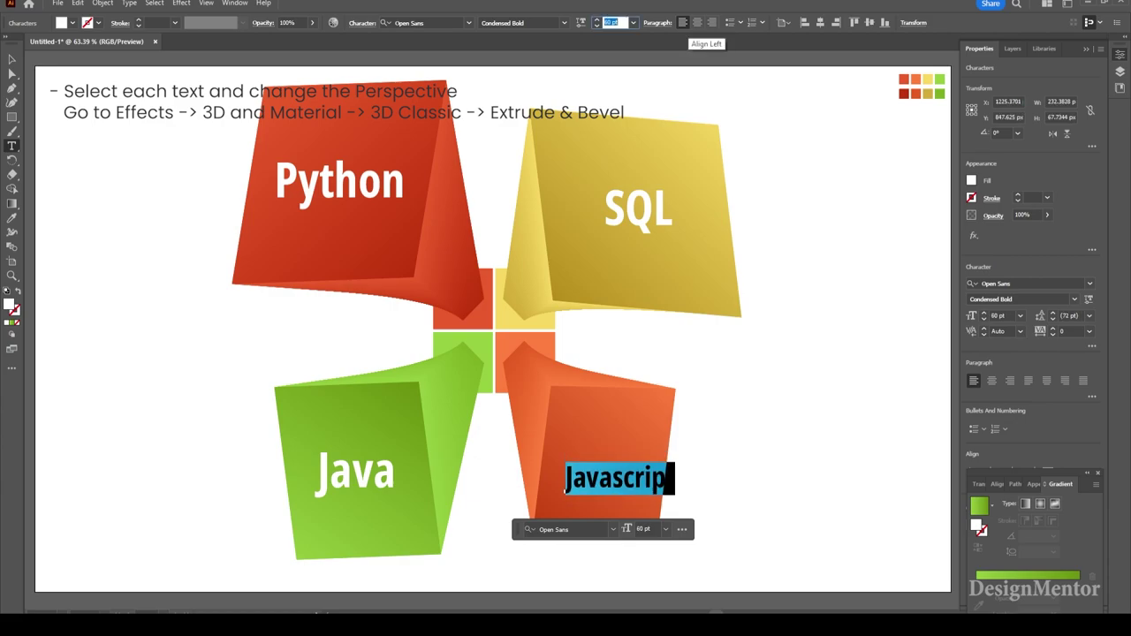
key("Escape")
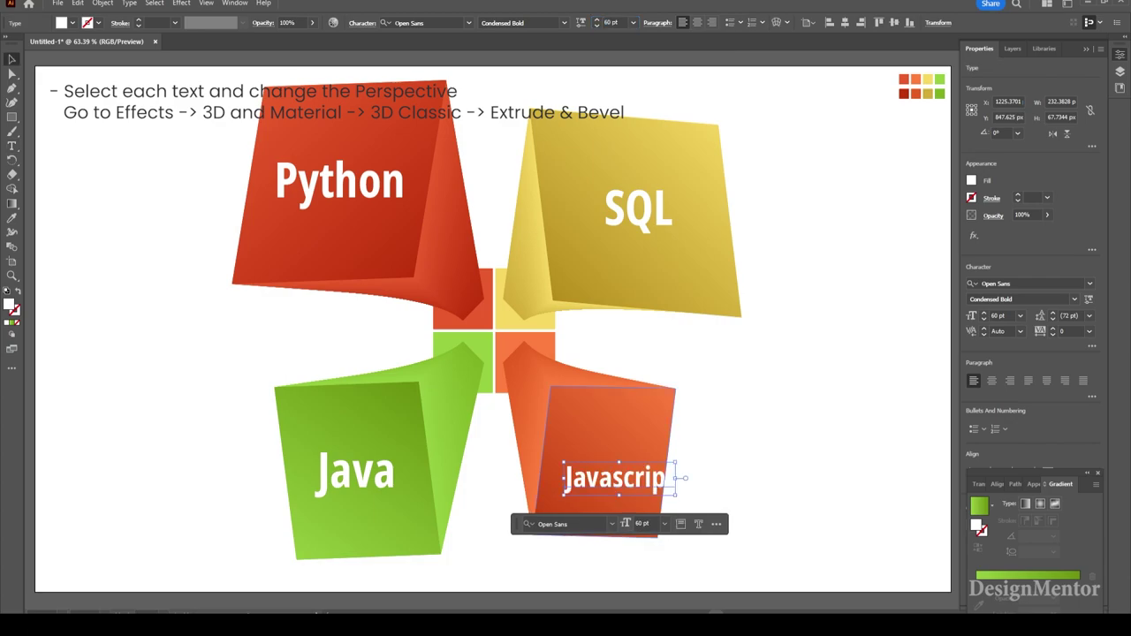
left_click_drag(645, 495, 616, 464)
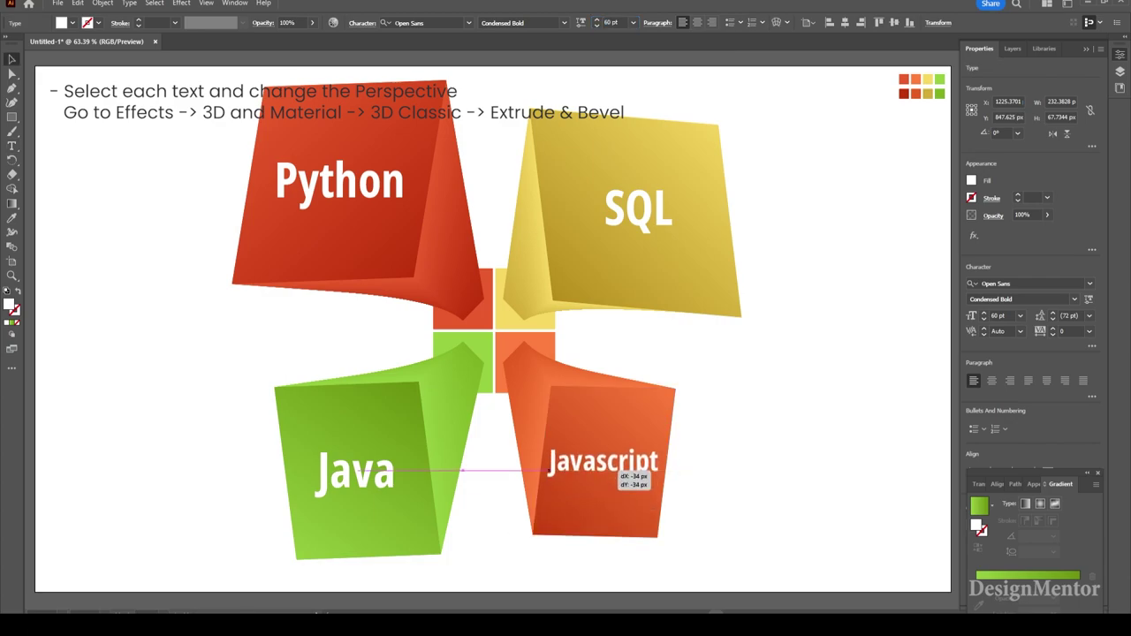
left_click(339, 181)
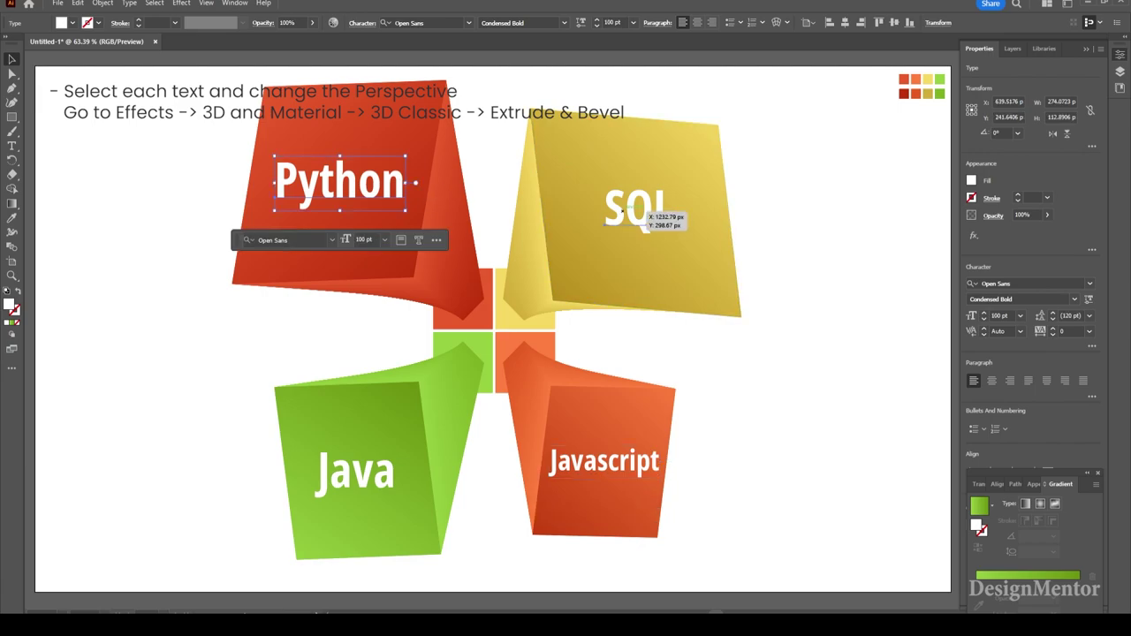
Step: Convert the Python, SQL, Java and Javascript labels to outlines
left_click(644, 211, "shift")
left_click(399, 468, "shift")
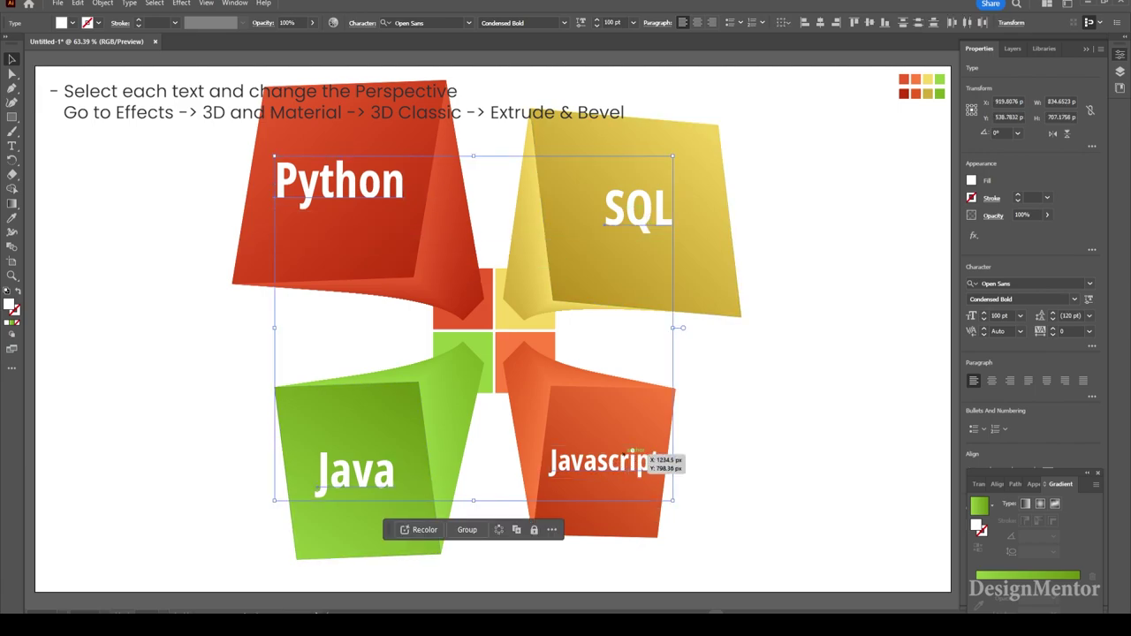
left_click(619, 460, "shift")
right_click(609, 461)
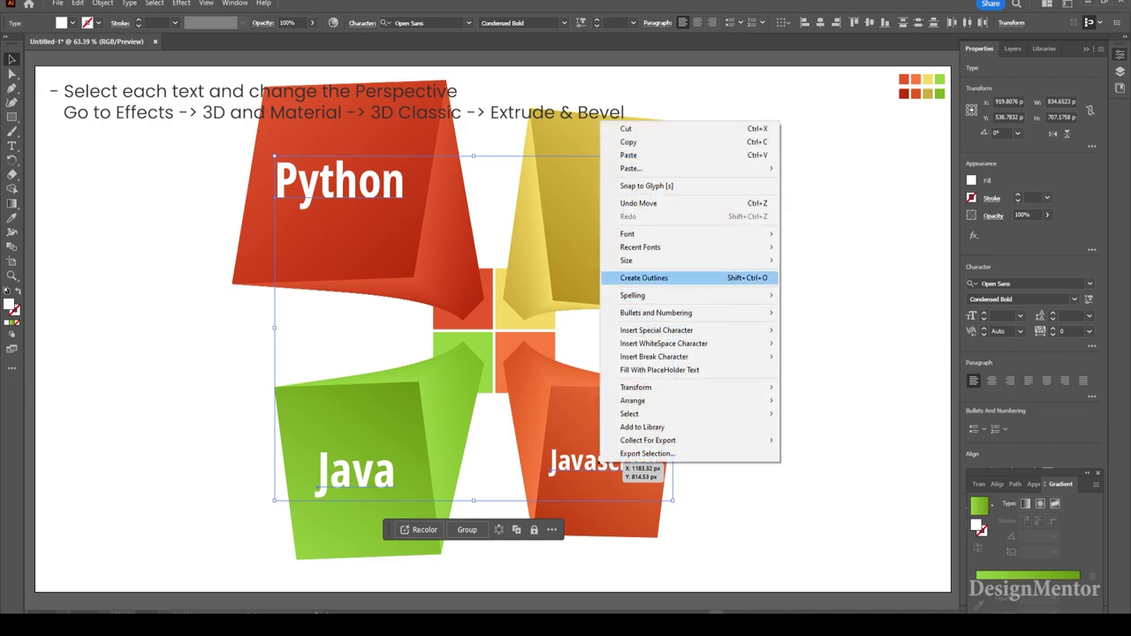
left_click(643, 278)
left_click(495, 177)
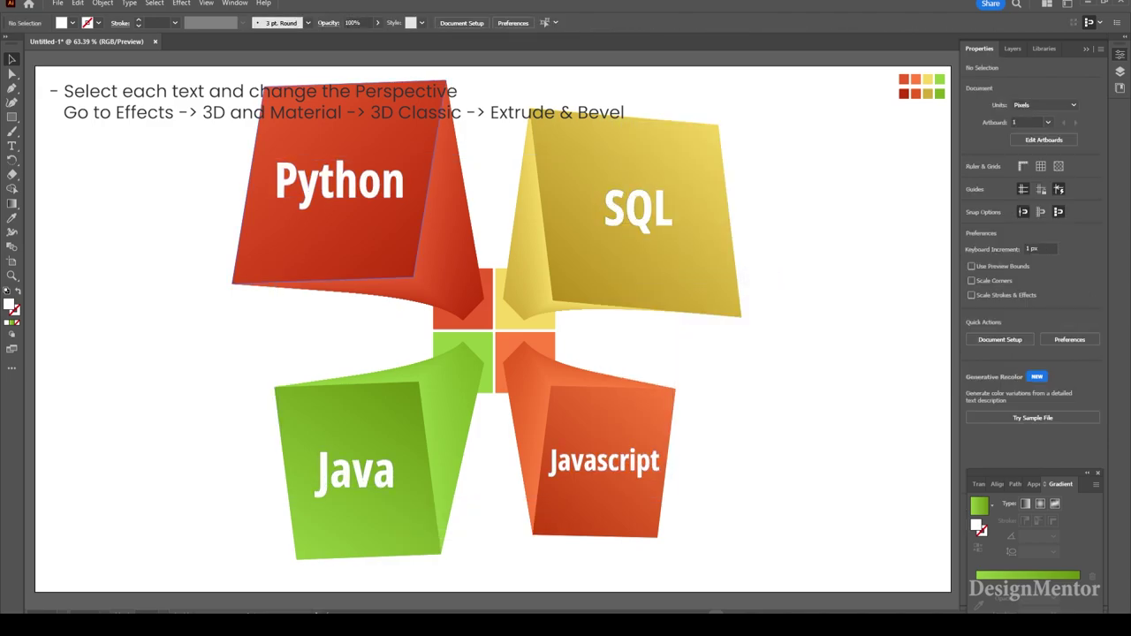
Step: Apply a classic Extrude & Bevel to Python with depth 0 and rotation 36°, 6°, 30°
left_click(340, 182)
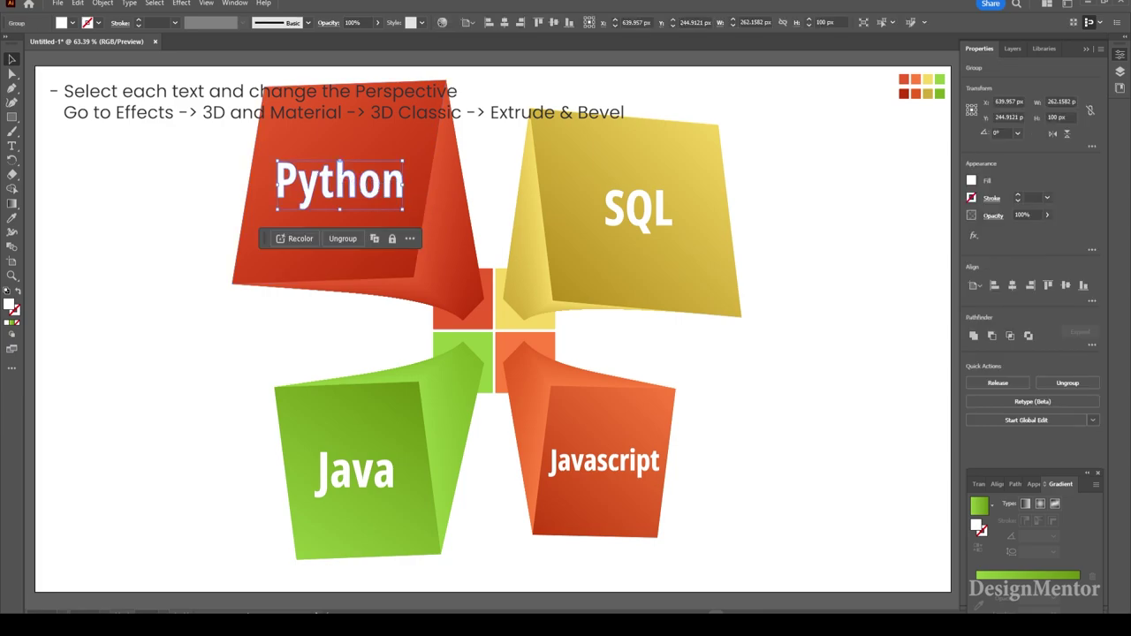
left_click(181, 3)
mouse_move(213, 70)
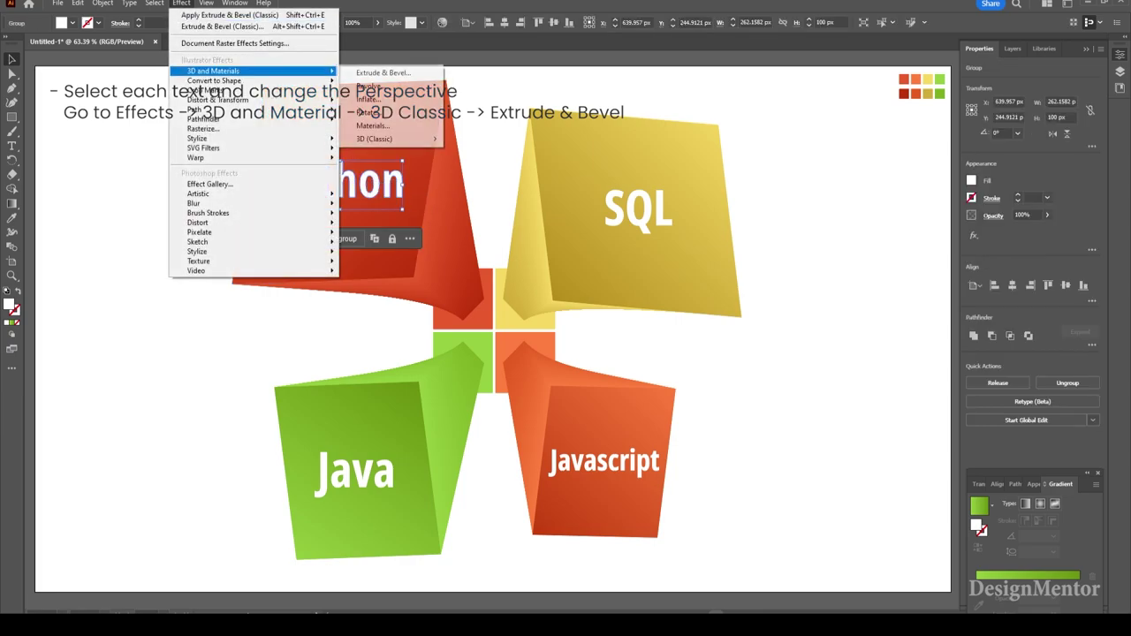
left_click(494, 138)
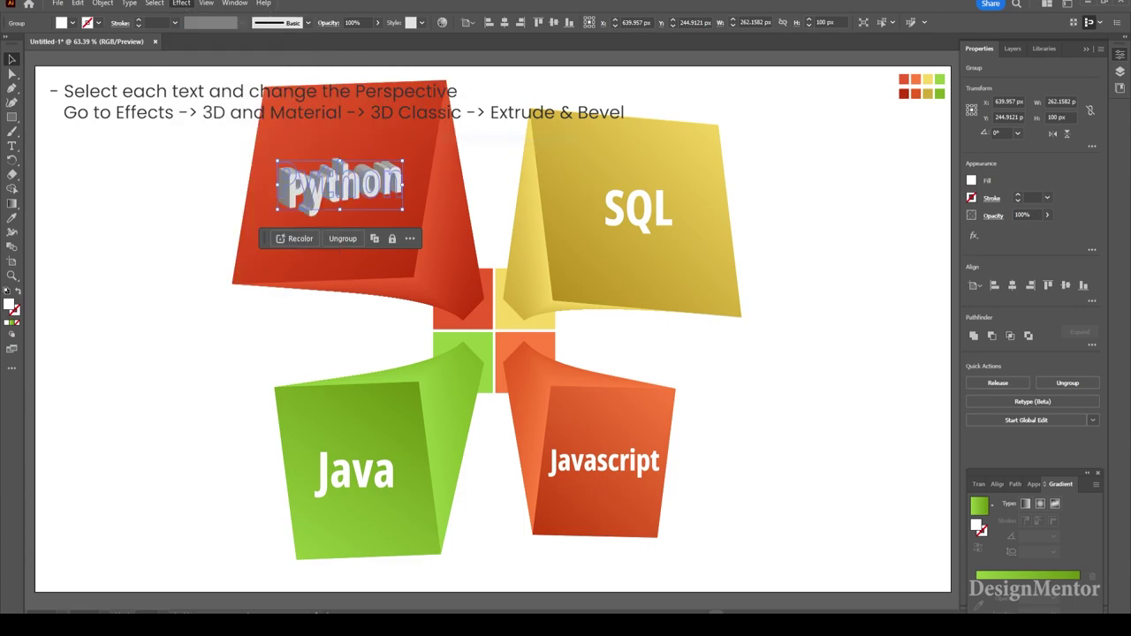
left_click(762, 264)
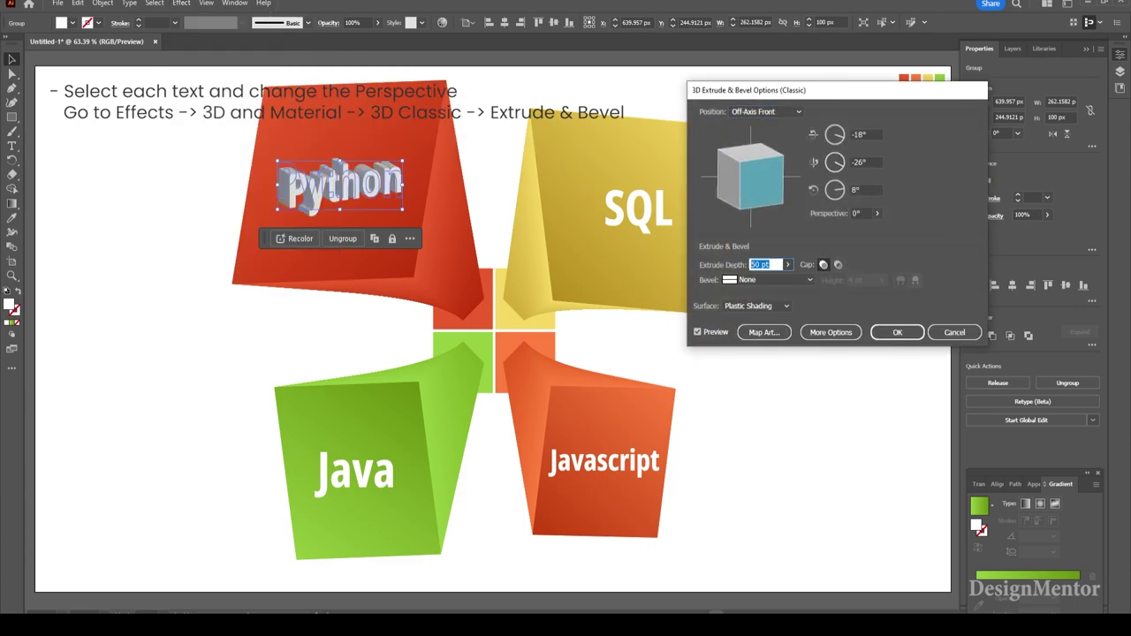
type("0")
key("Tab")
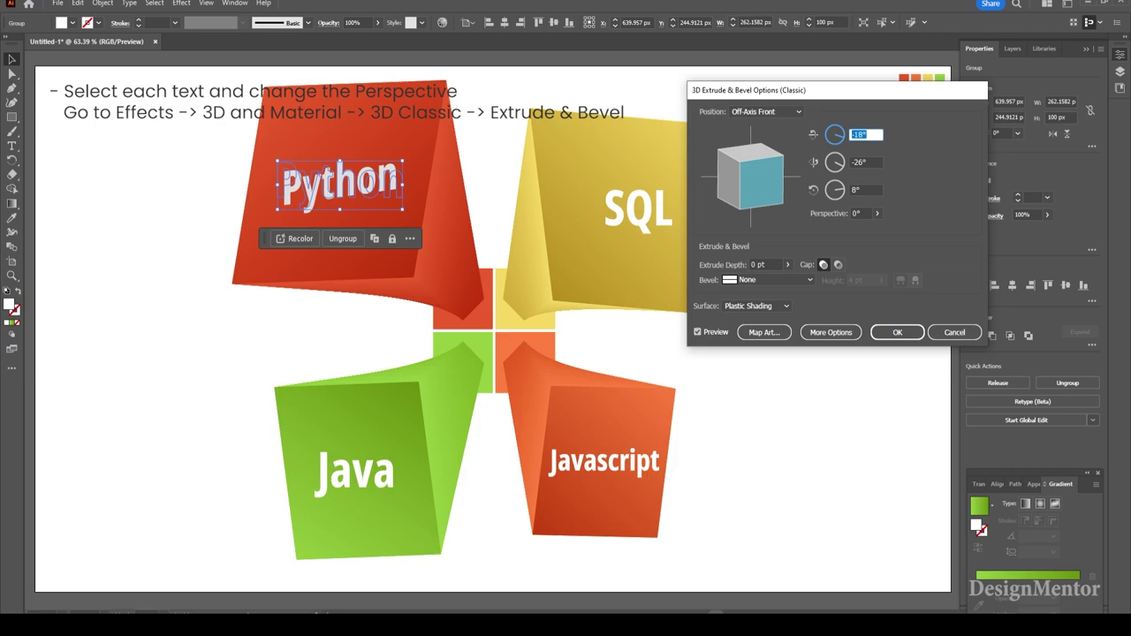
type("36")
key("Tab")
type("6")
key("Tab")
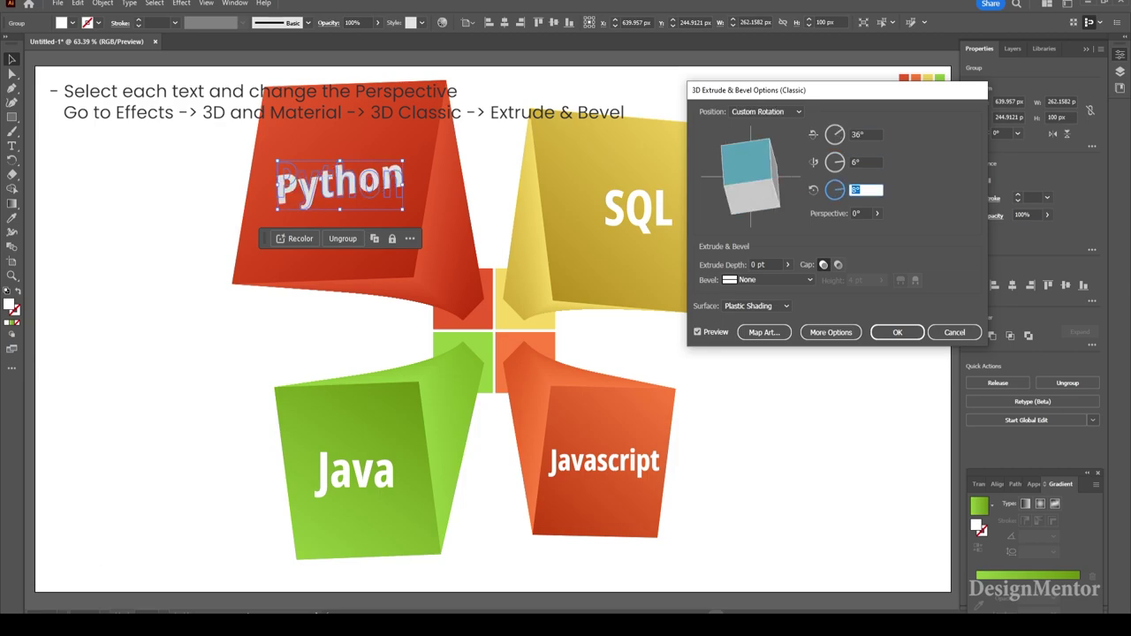
type("30")
key("Return")
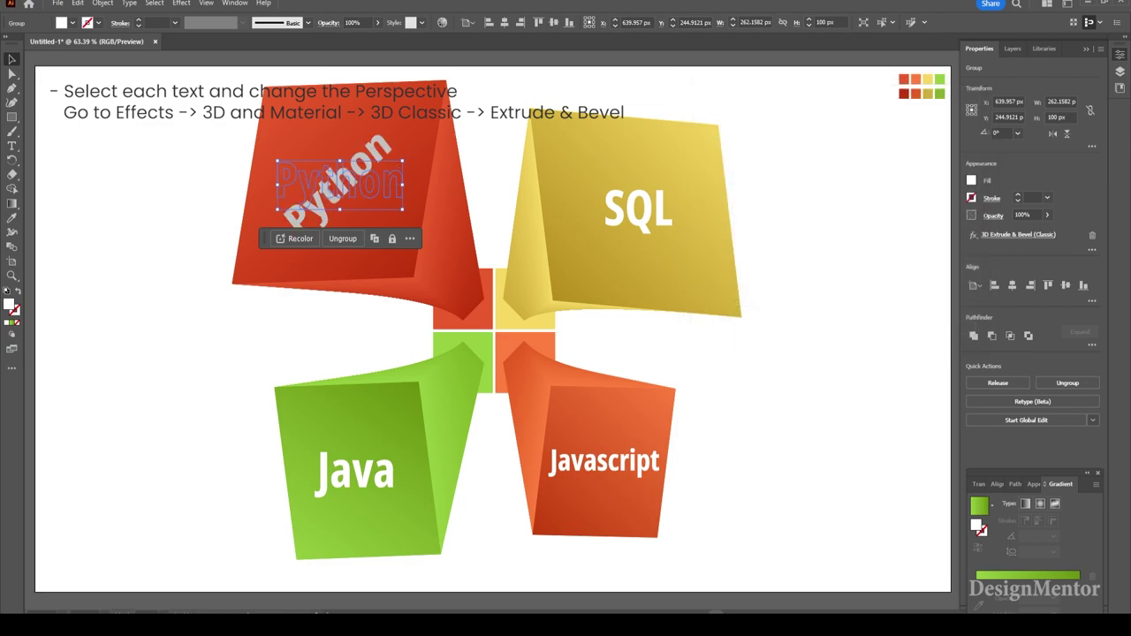
Step: Reselect the Python label and check its fill swatches without changing colour
key("ctrl+shift+a")
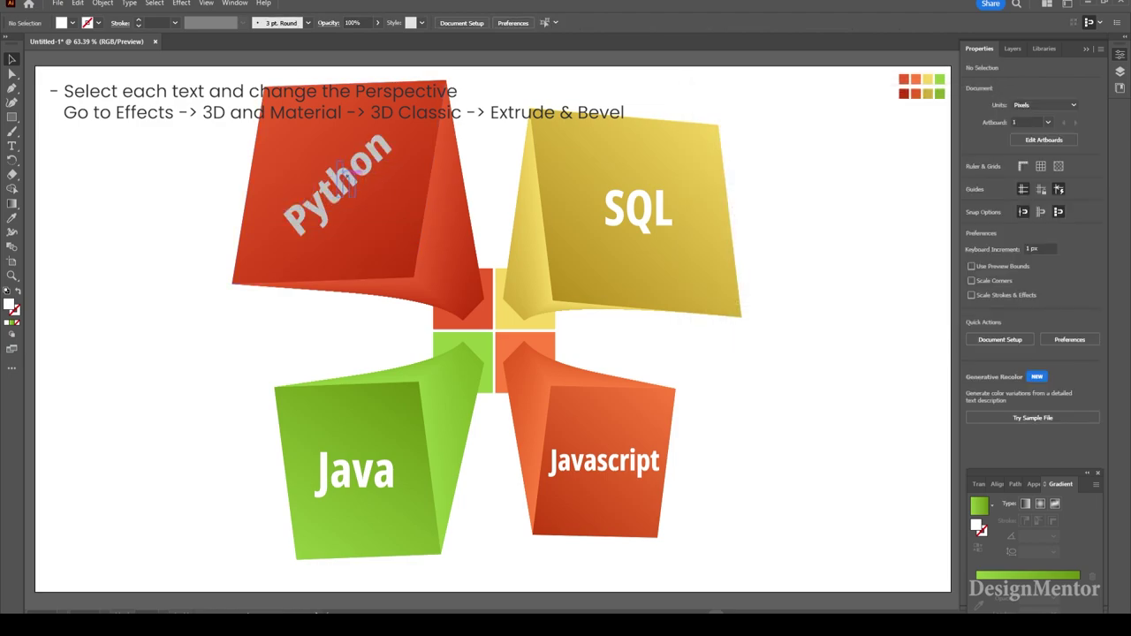
left_click(354, 186)
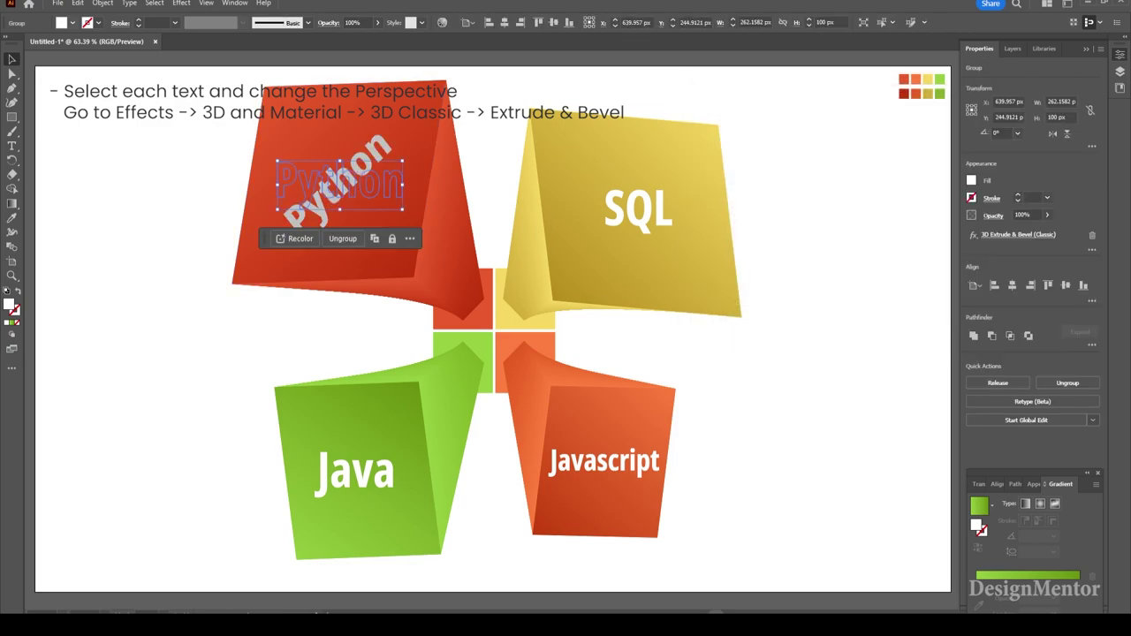
left_click(73, 22)
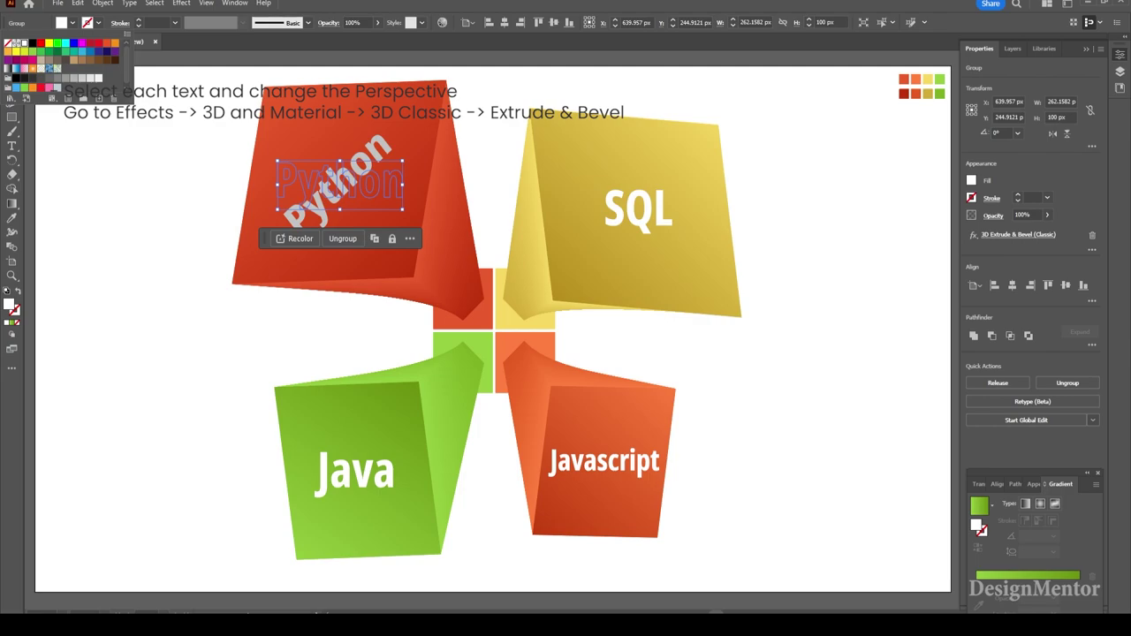
key("Escape")
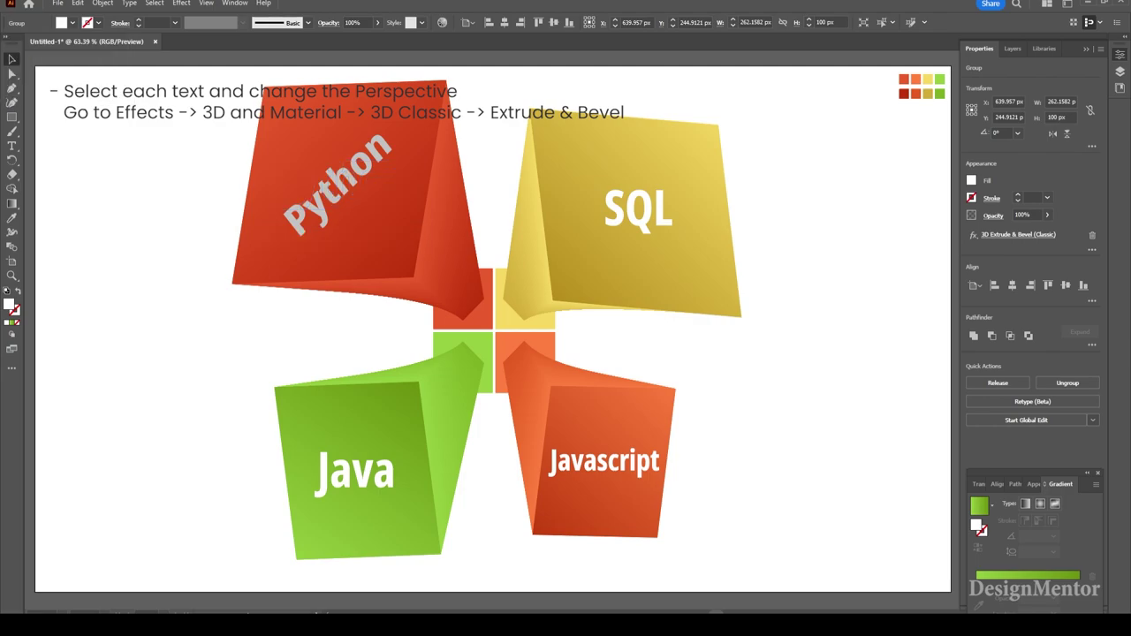
key("ctrl+shift+a")
left_click(339, 183)
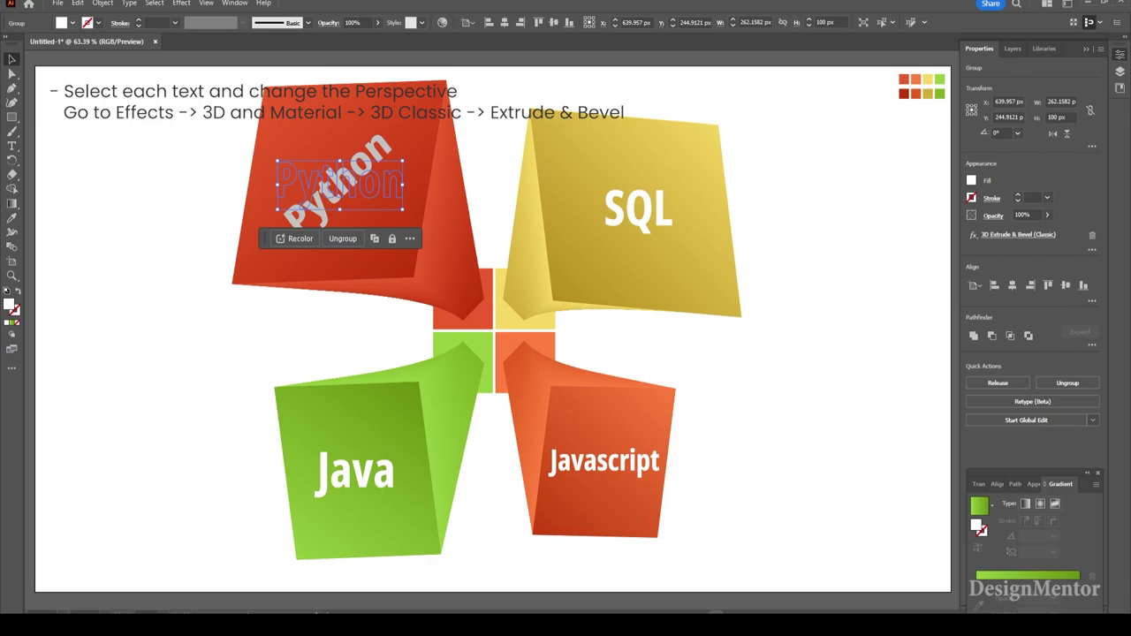
left_click(73, 22)
Step: Apply a classic Extrude & Bevel rotation to the SQL label, entering angles 0, 0 and 45
key("Escape")
key("ctrl+shift+a")
left_click(638, 209)
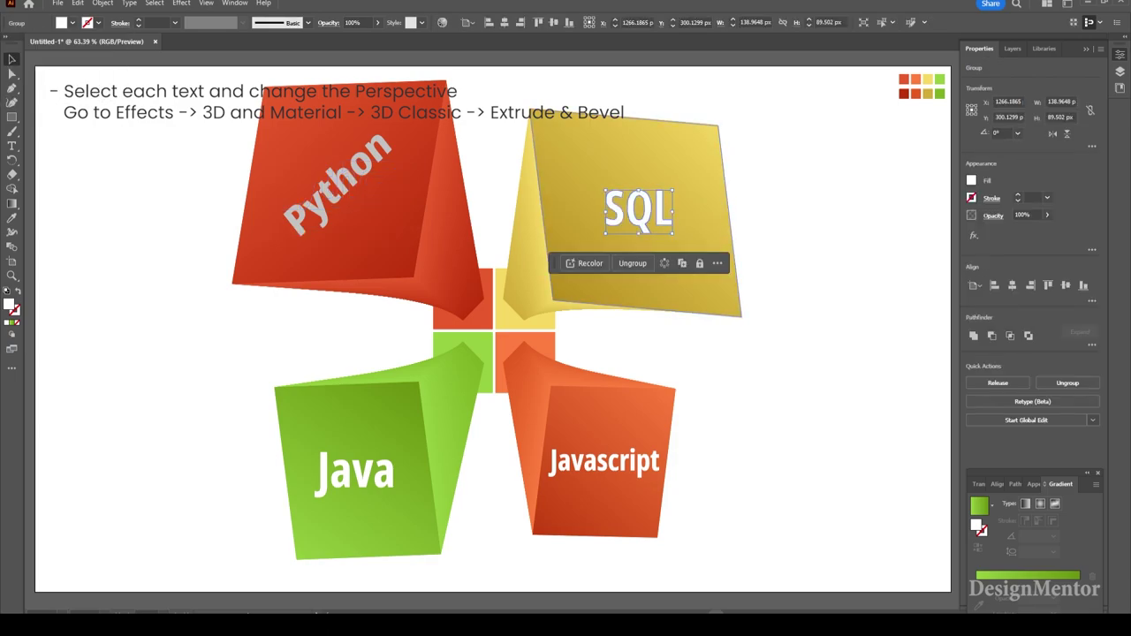
left_click(181, 3)
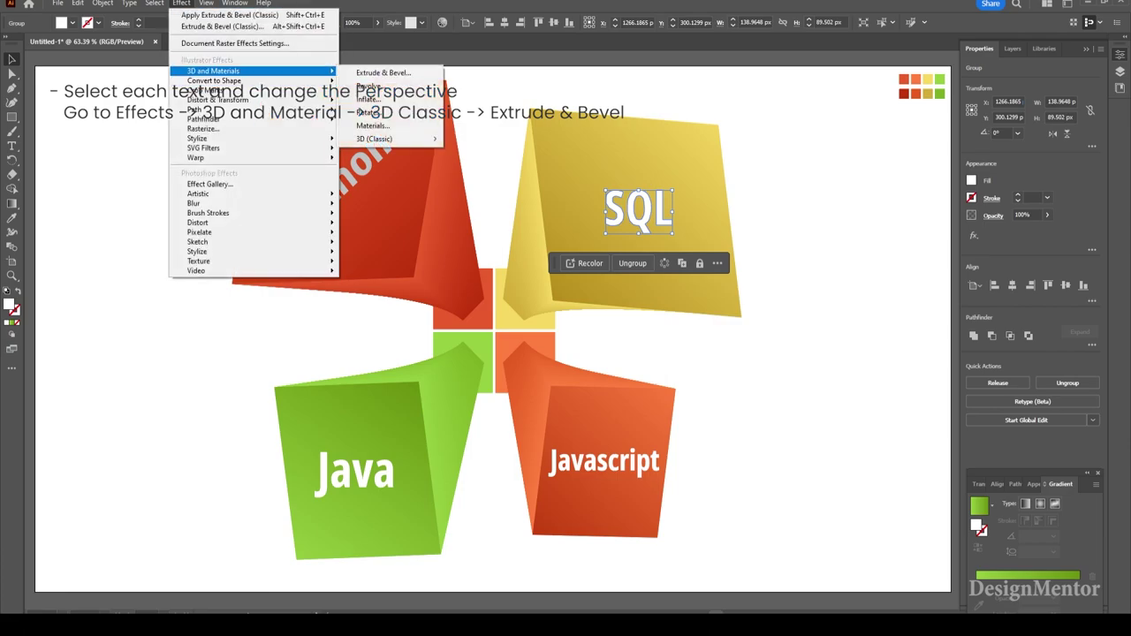
left_click(500, 139)
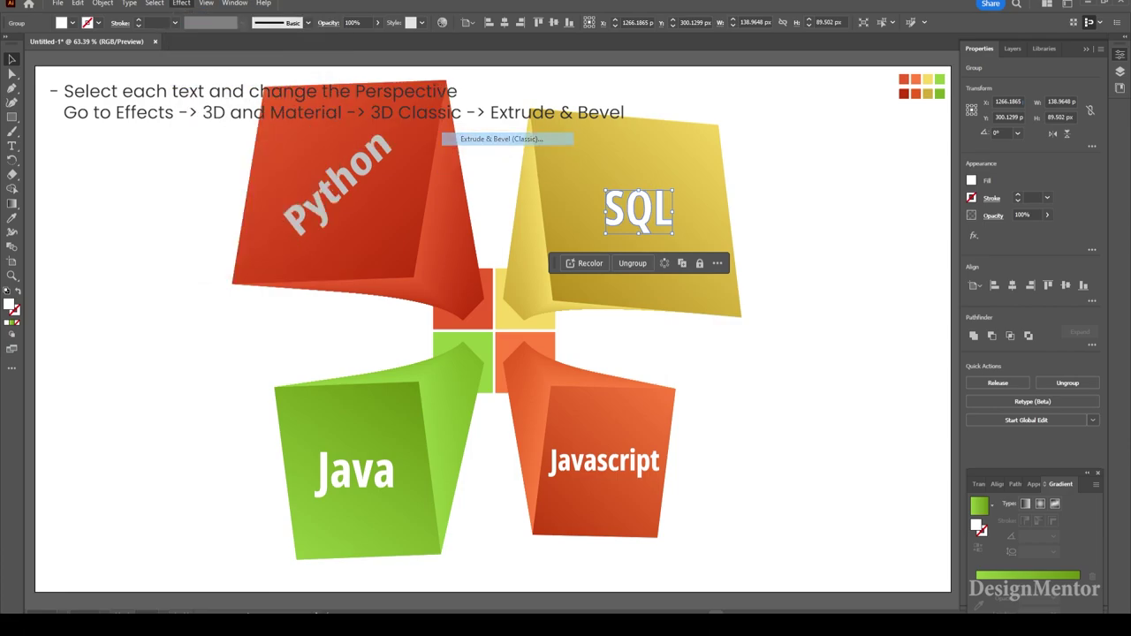
key("Tab")
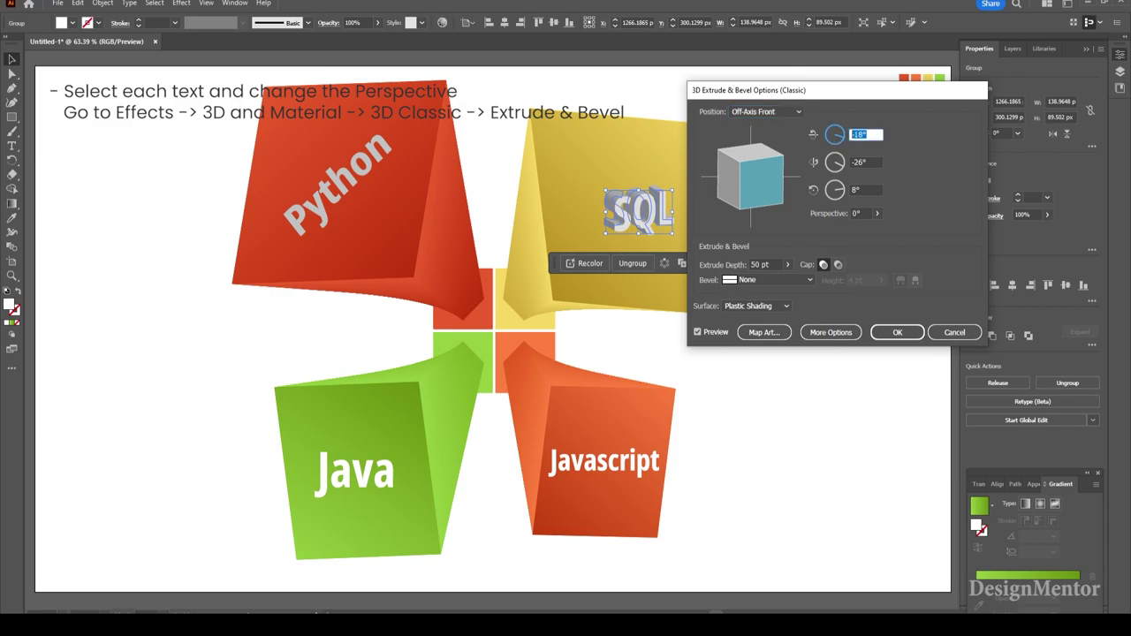
type("0")
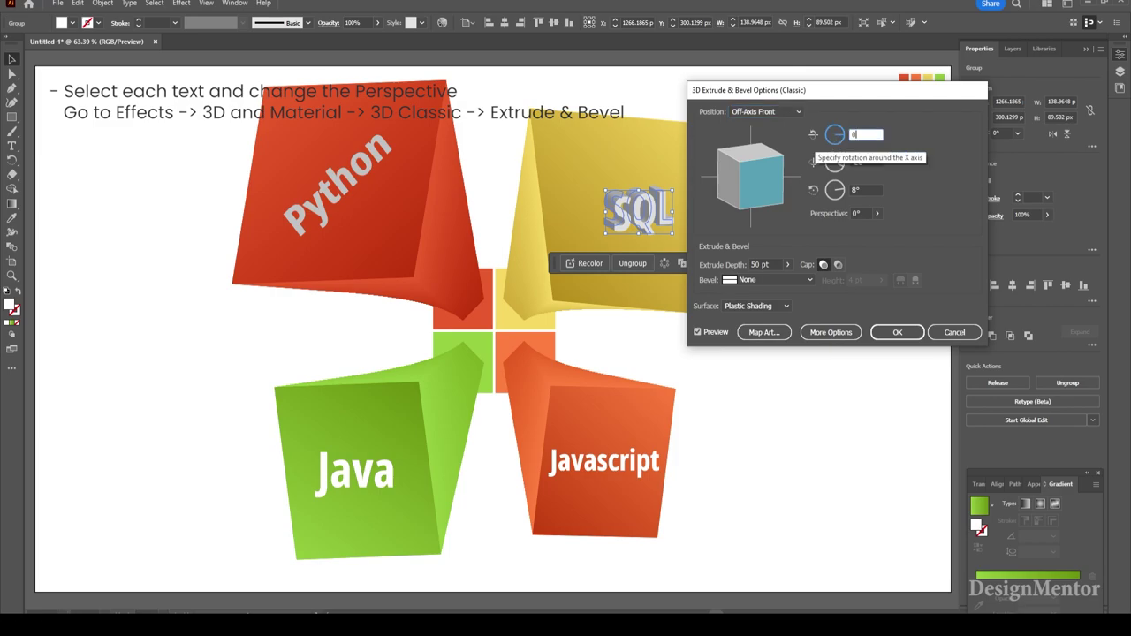
key("Tab")
type("0")
key("Tab")
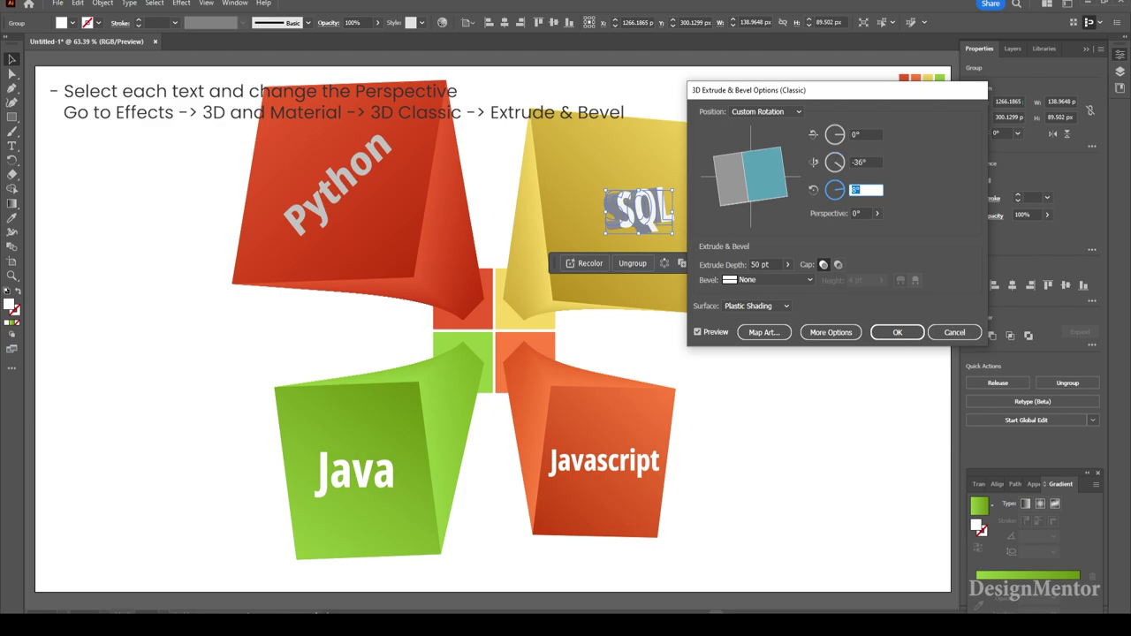
type("45")
key("Return")
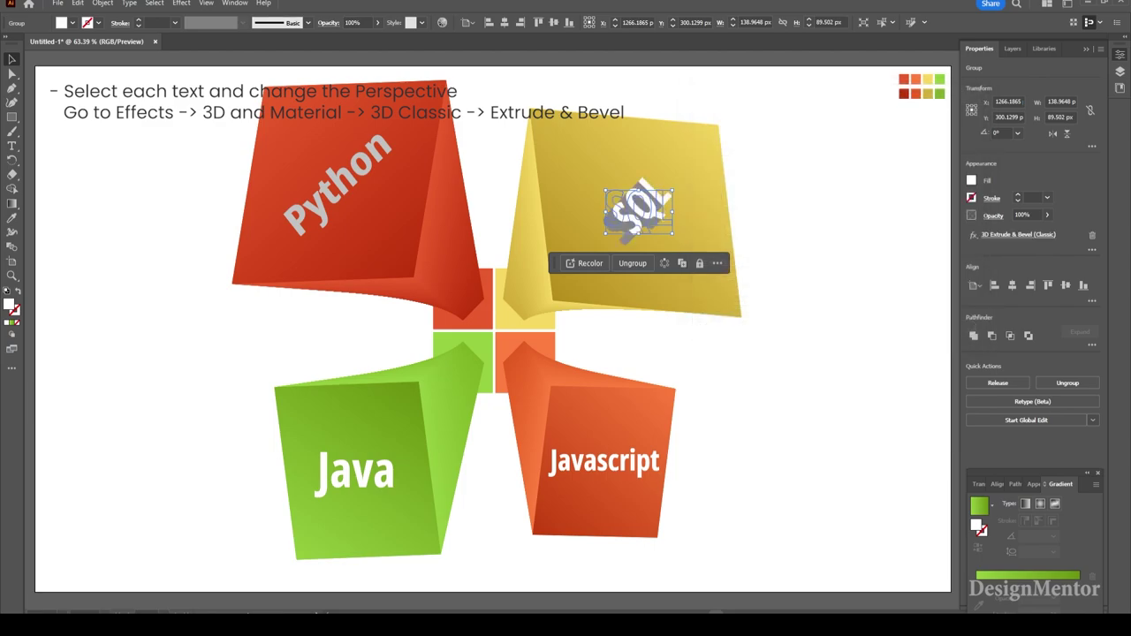
Step: Edit the SQL label's 3D effect to set the extrude depth to 0 pt
left_click(1018, 234)
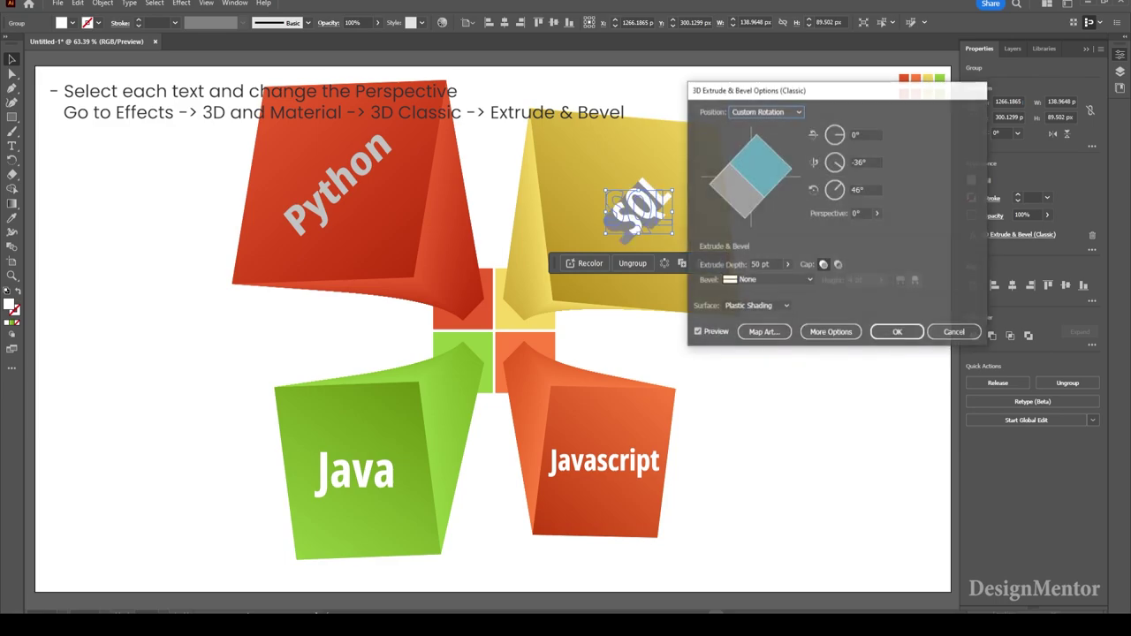
left_click(765, 264)
type("0")
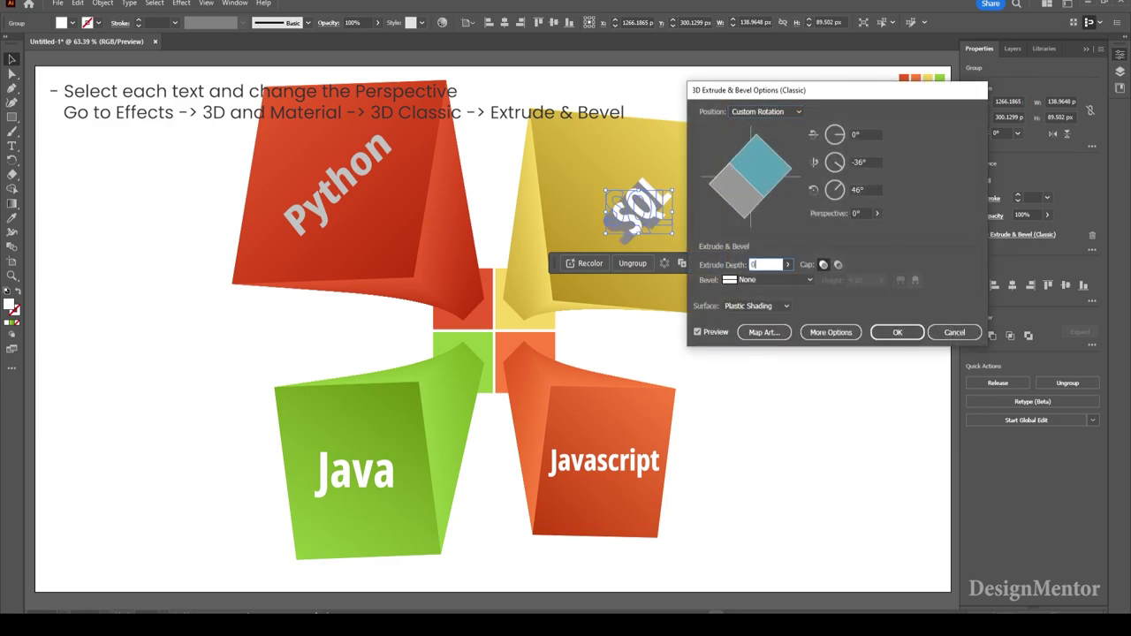
left_click(897, 332)
key("ctrl+shift+a")
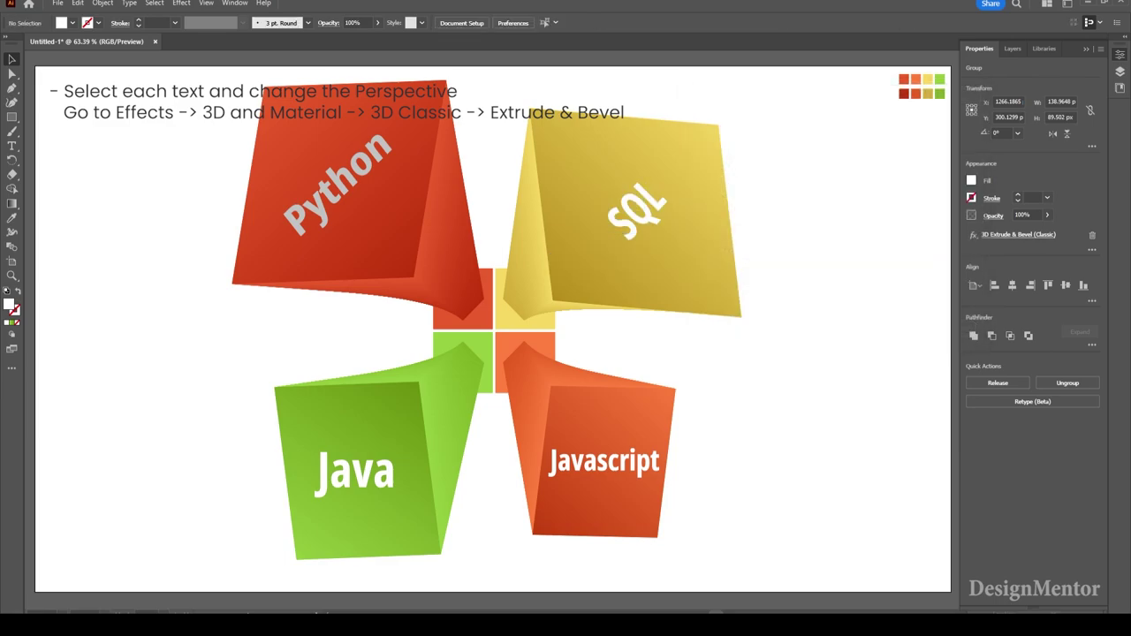
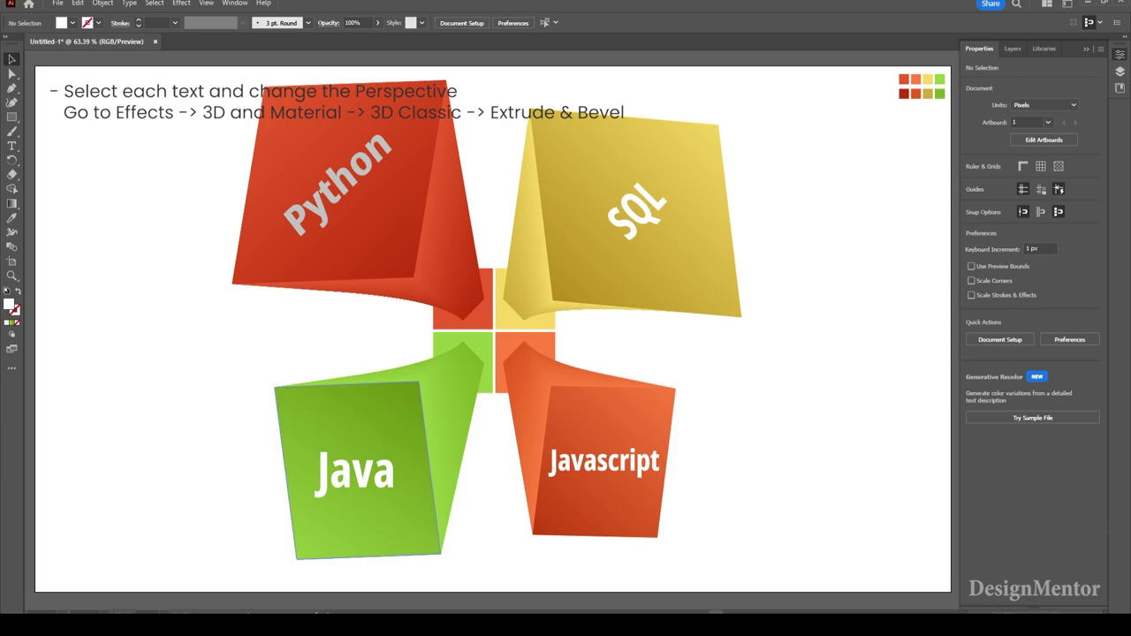
Step: Apply Classic Extrude & Bevel to the Java label: depth 0 pt, angles 19°, 29°, 55°
left_click(356, 475)
left_click(181, 3)
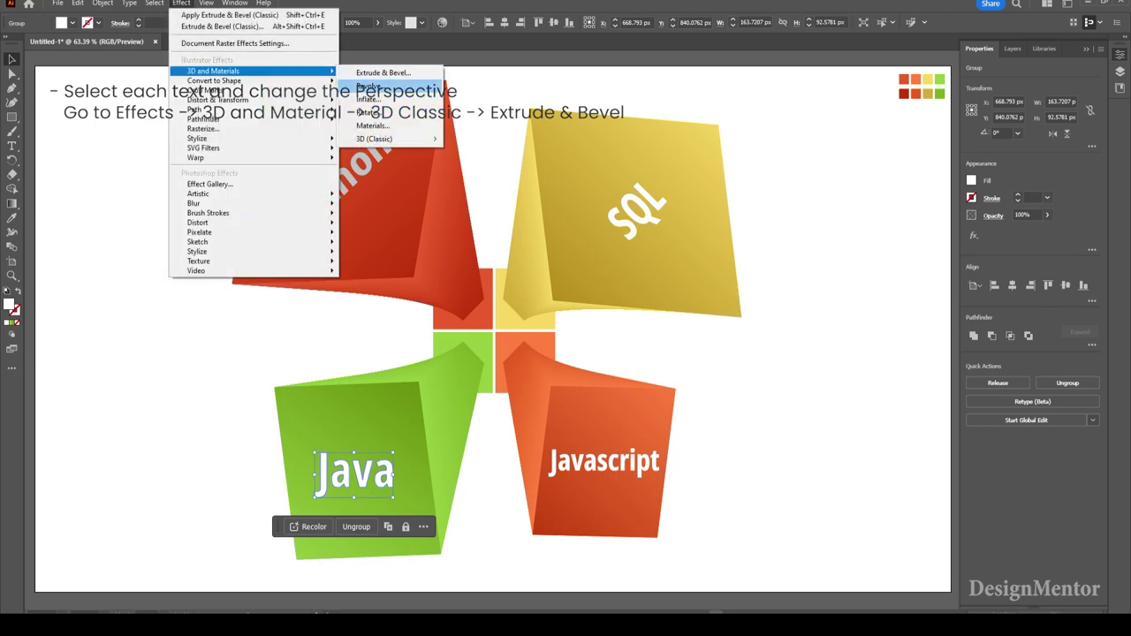
left_click(499, 139)
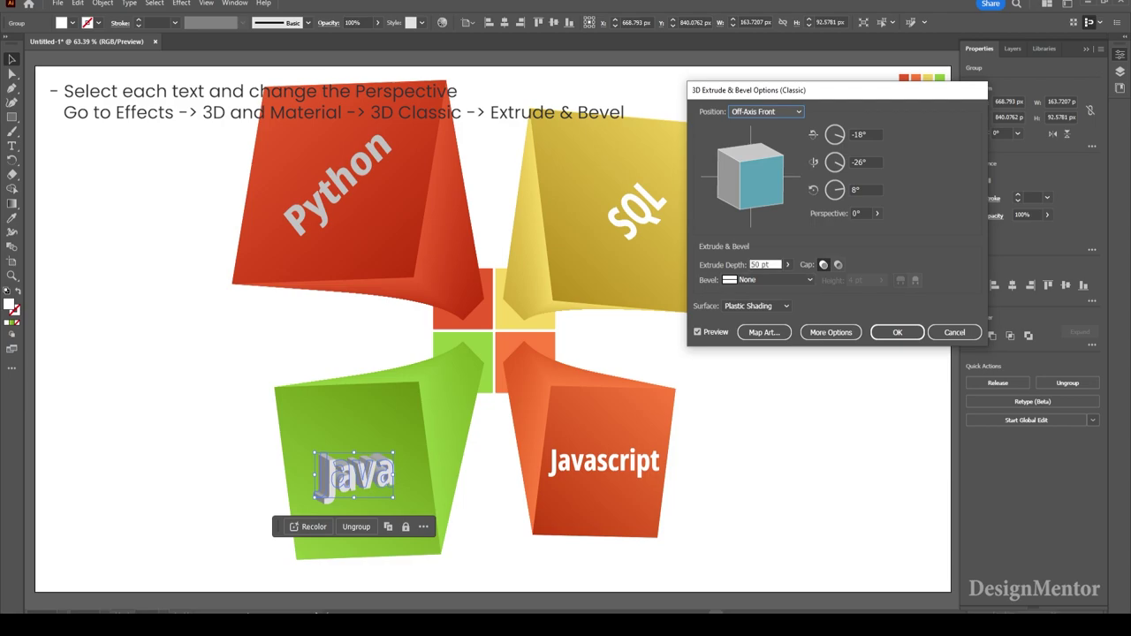
type("0")
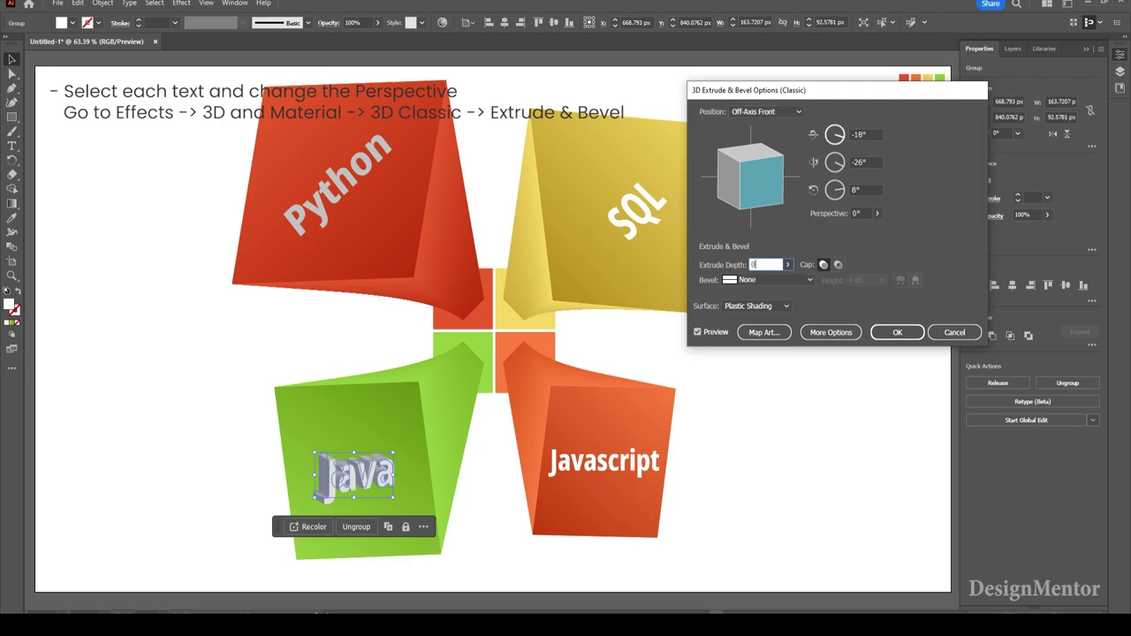
key("Tab")
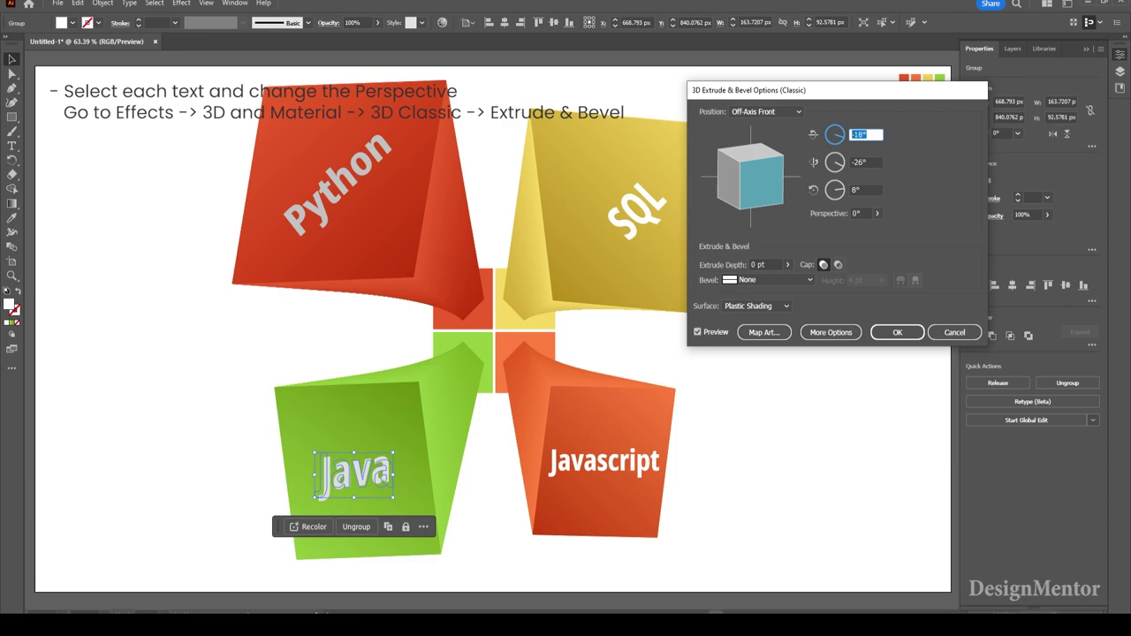
type("19")
key("Tab")
type("29")
key("Tab")
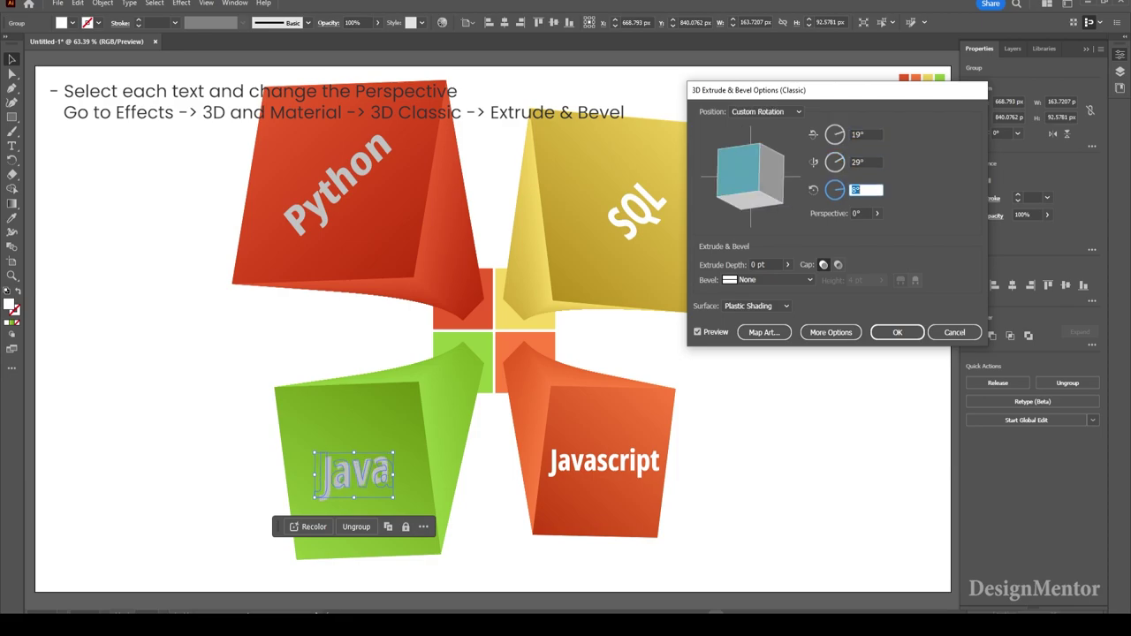
type("55")
key("Return")
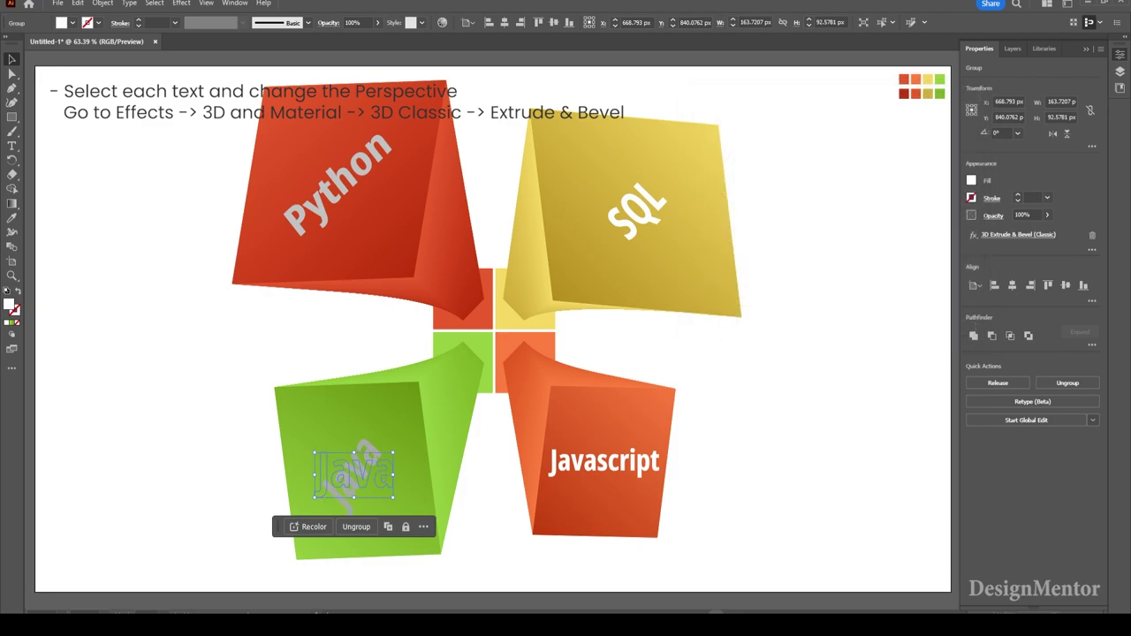
Step: Check the fill swatches without changing colour, then deselect the Java label
left_click(71, 23)
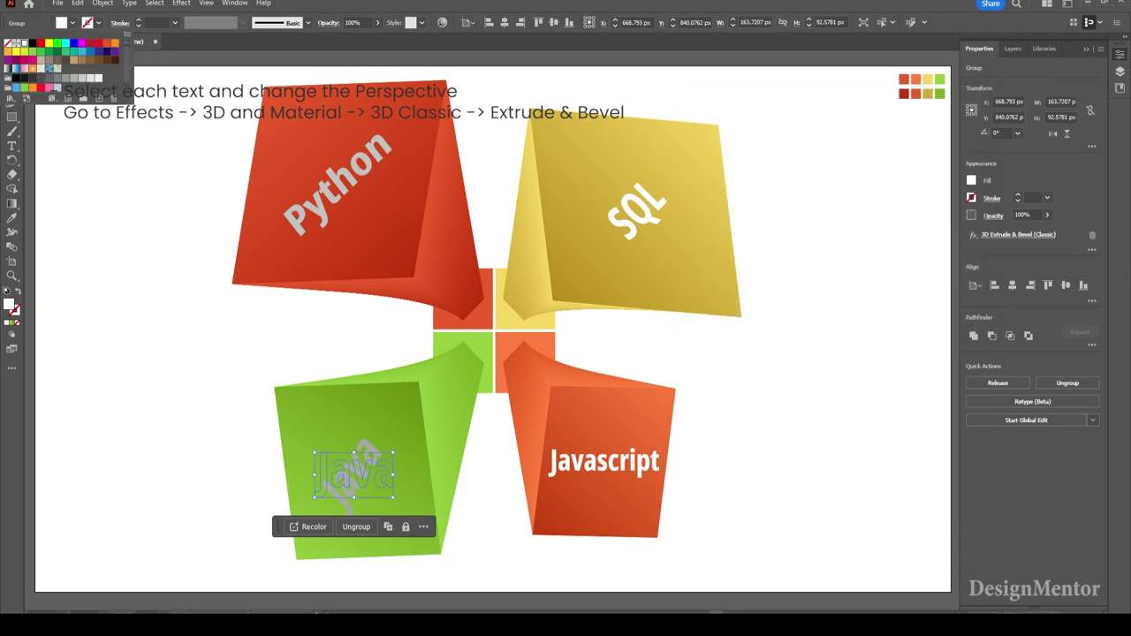
key("Escape")
key("ctrl+shift+a")
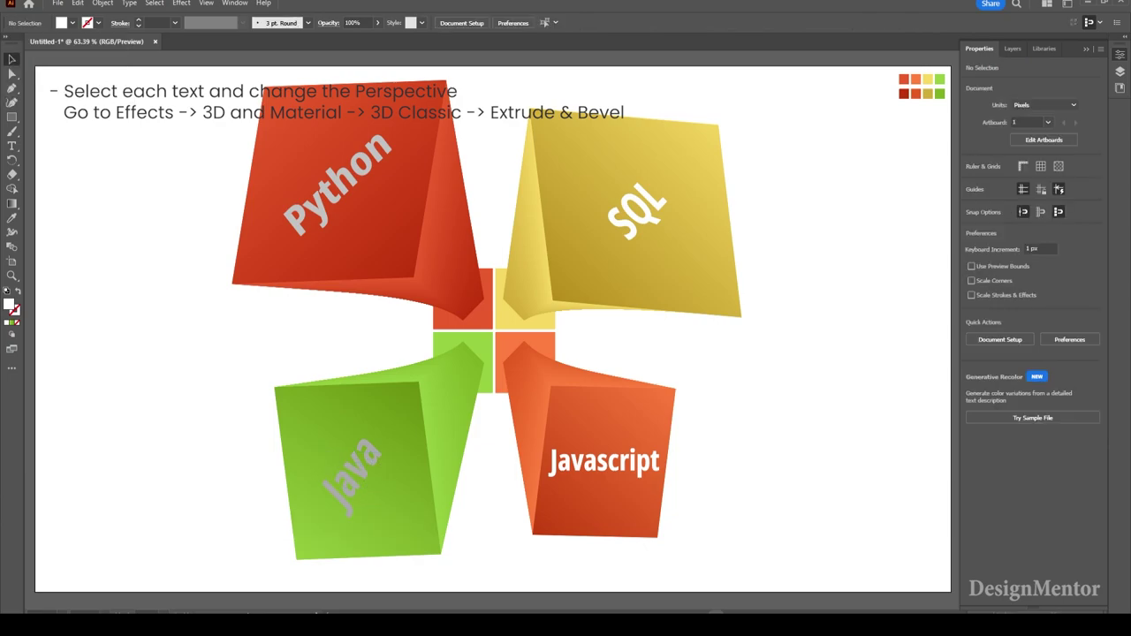
Step: Give the Javascript label Classic Extrude & Bevel with 0 pt depth, angles -31°, -16°, 35°, then deselect
left_click(651, 462)
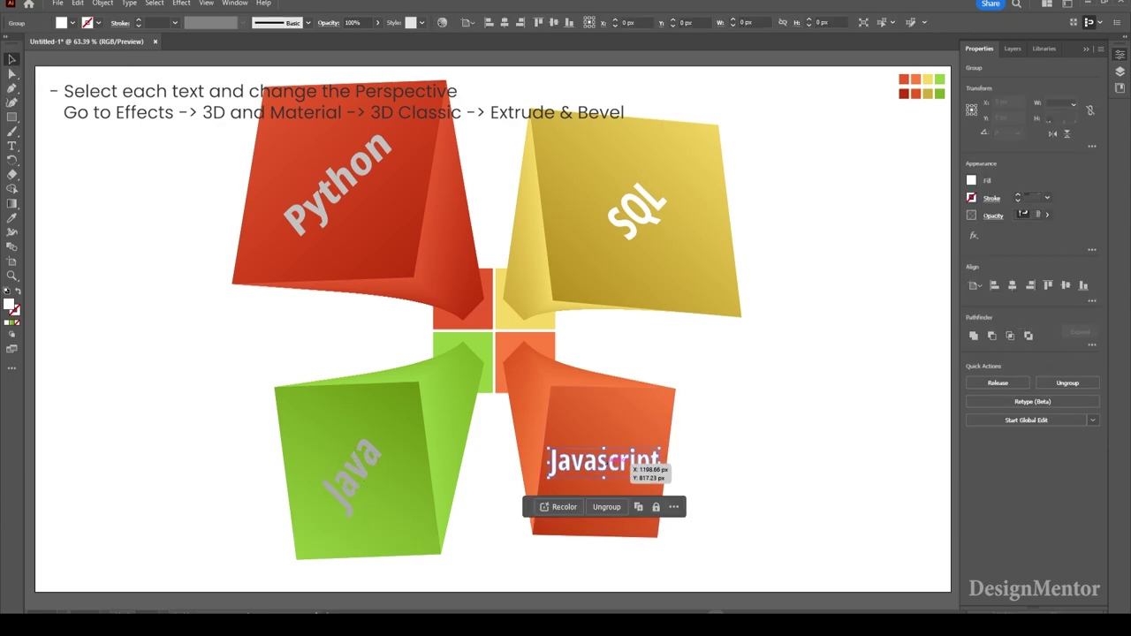
left_click(181, 3)
mouse_move(213, 70)
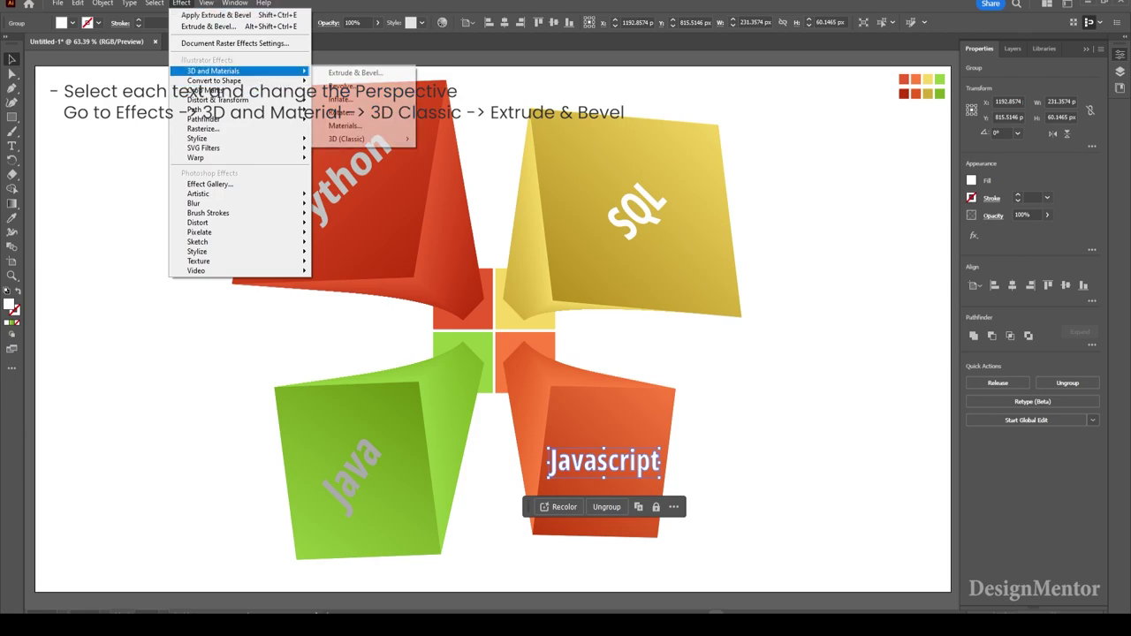
left_click(468, 139)
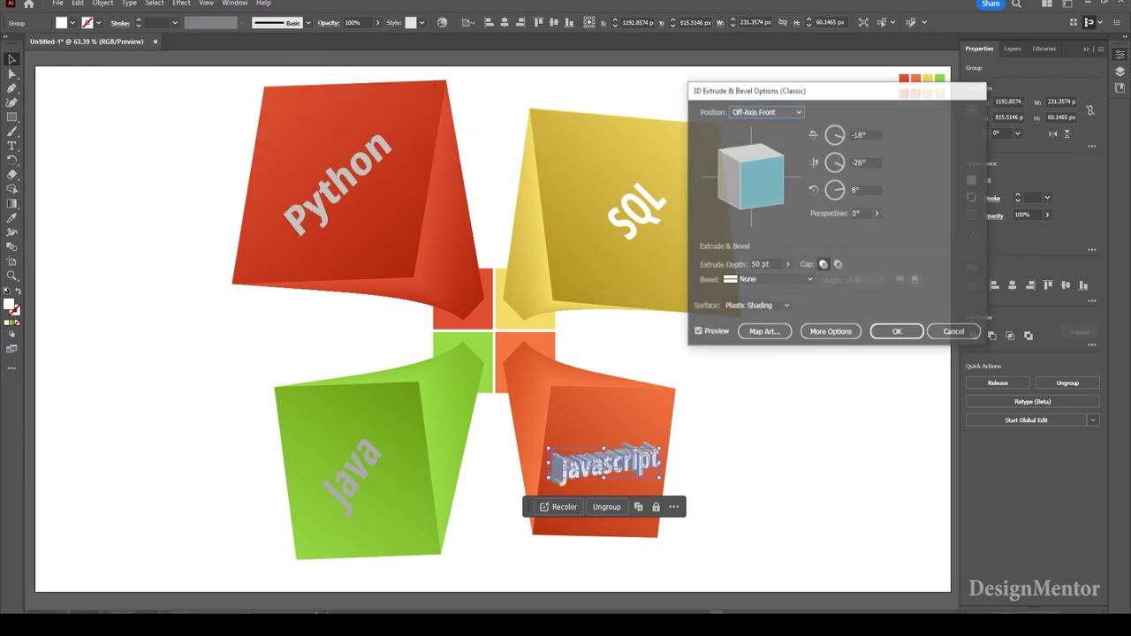
left_click(761, 264)
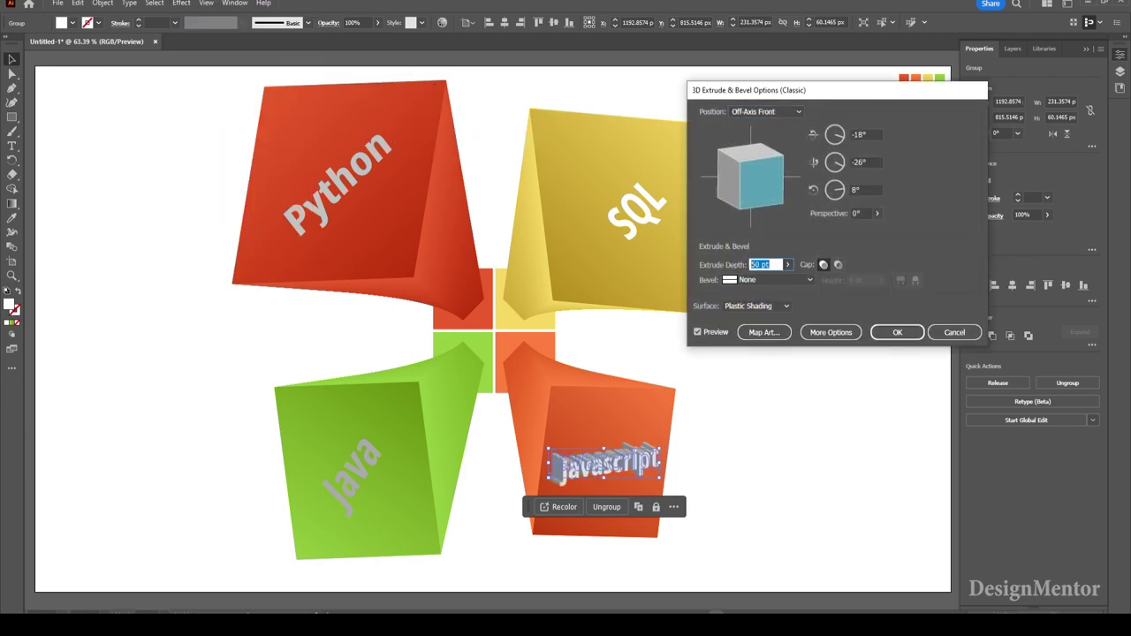
type("0")
key("Tab")
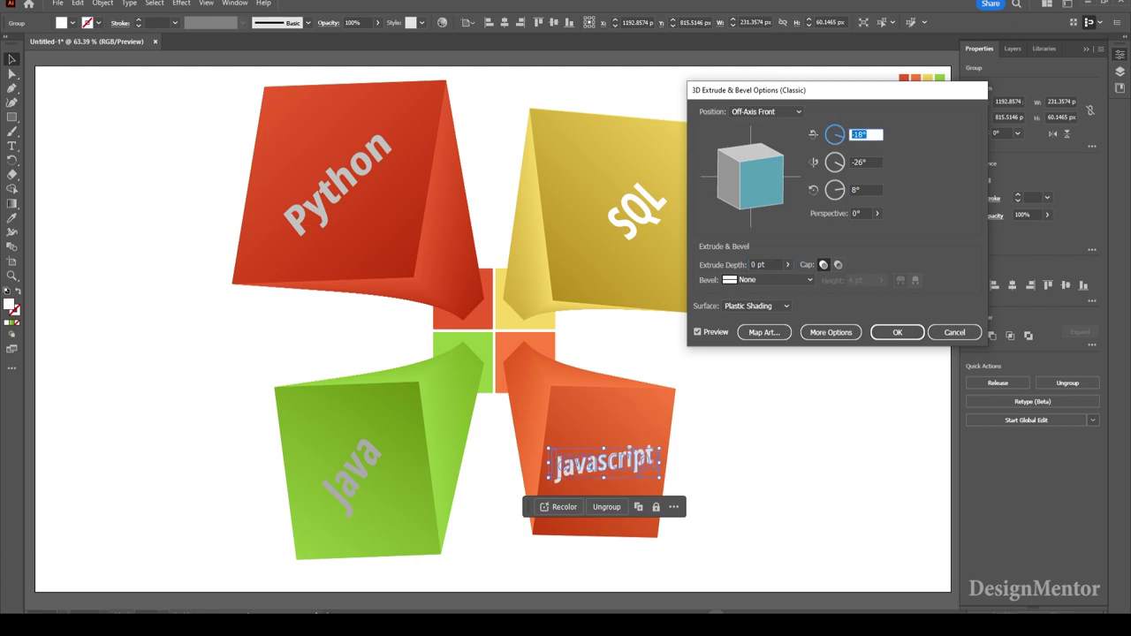
type("-")
type("31")
key("Tab")
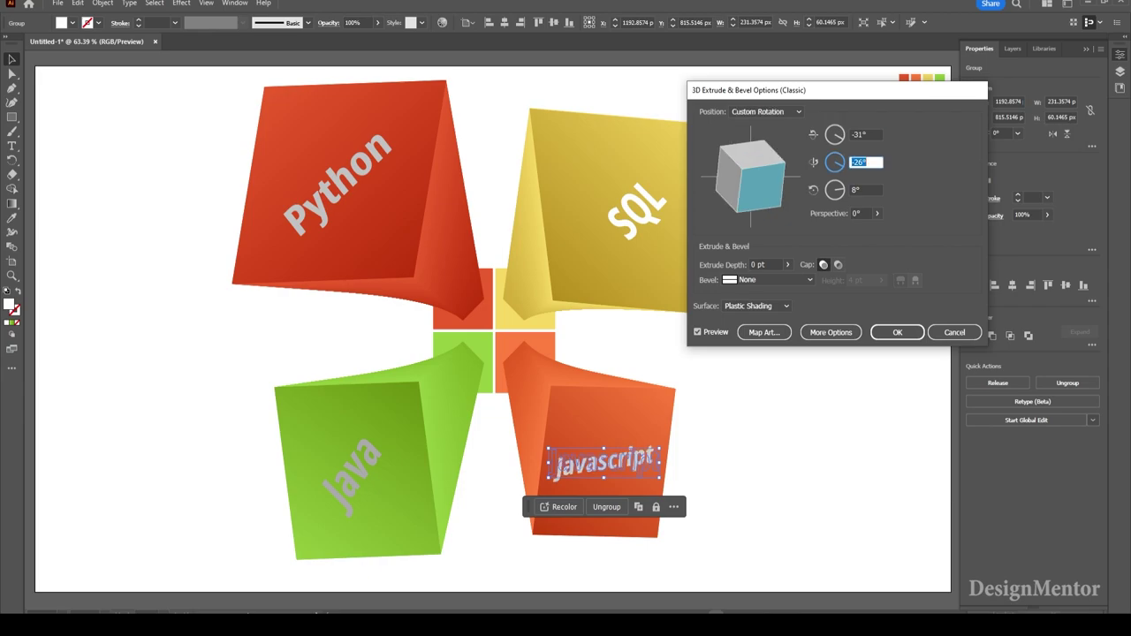
type("-16")
key("Tab")
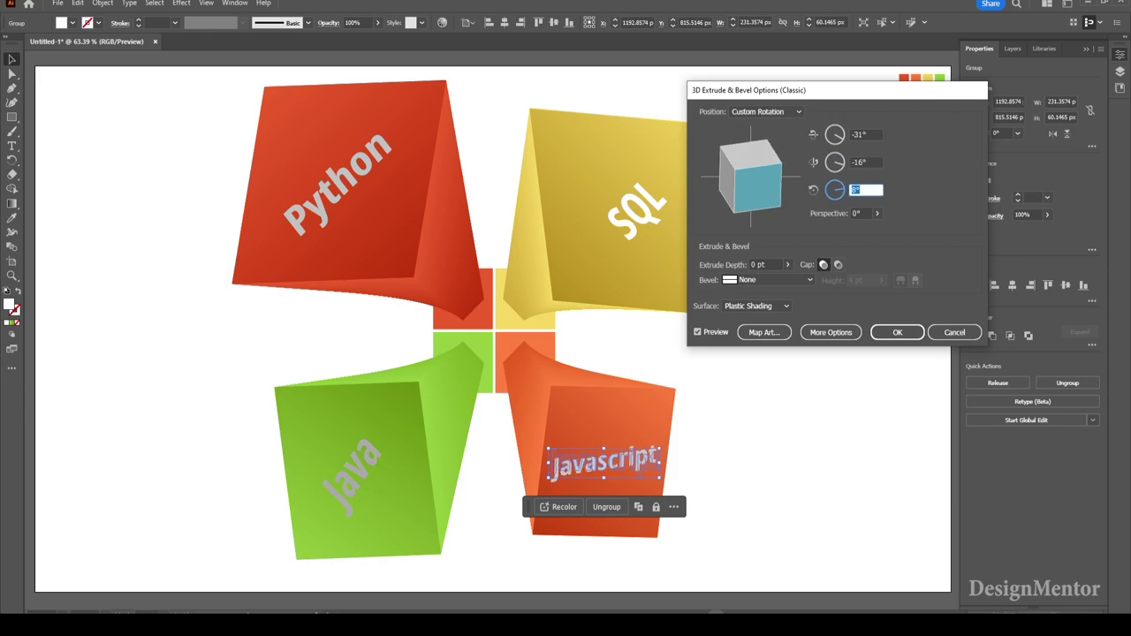
type("35")
key("Return")
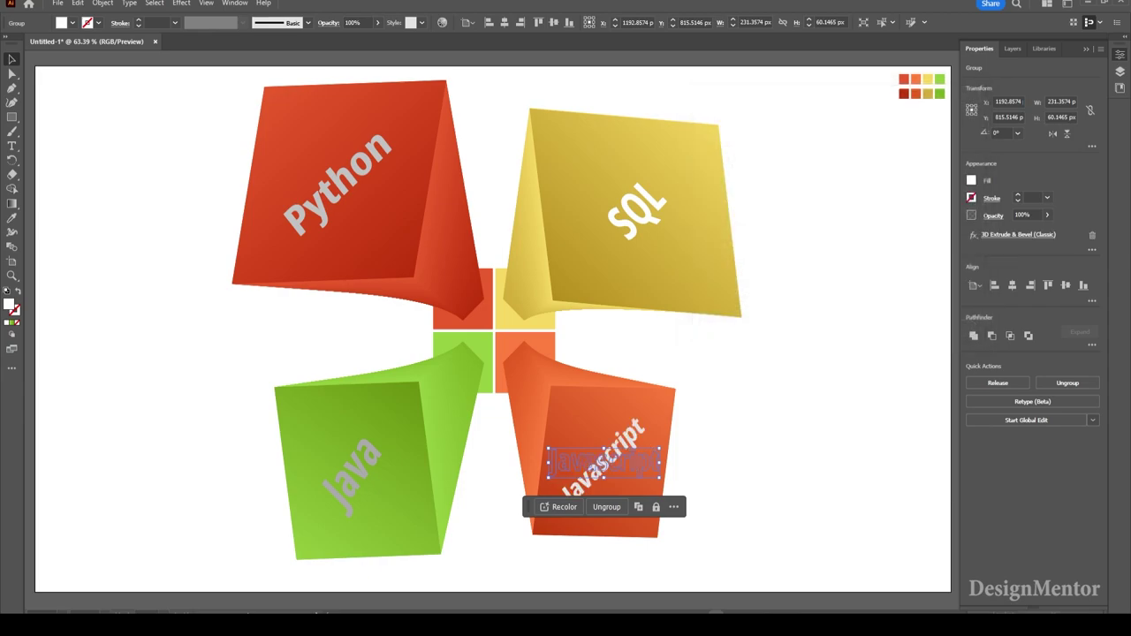
key("ctrl+shift+a")
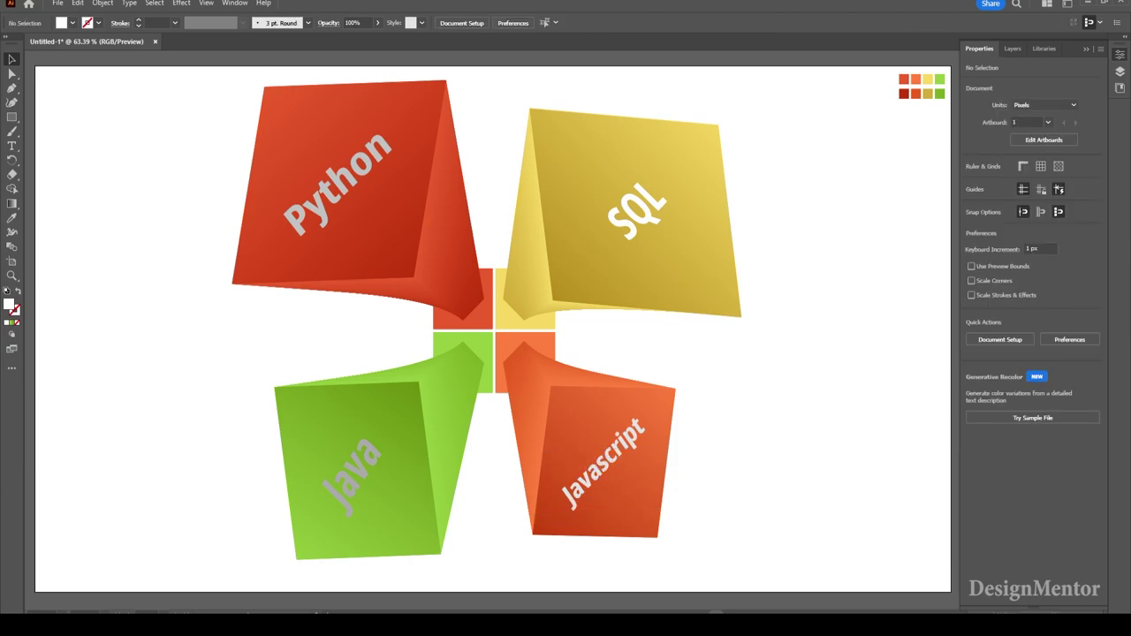
Step: Select the Java, Python, SQL and Javascript labels and expand their appearance
left_click(352, 473)
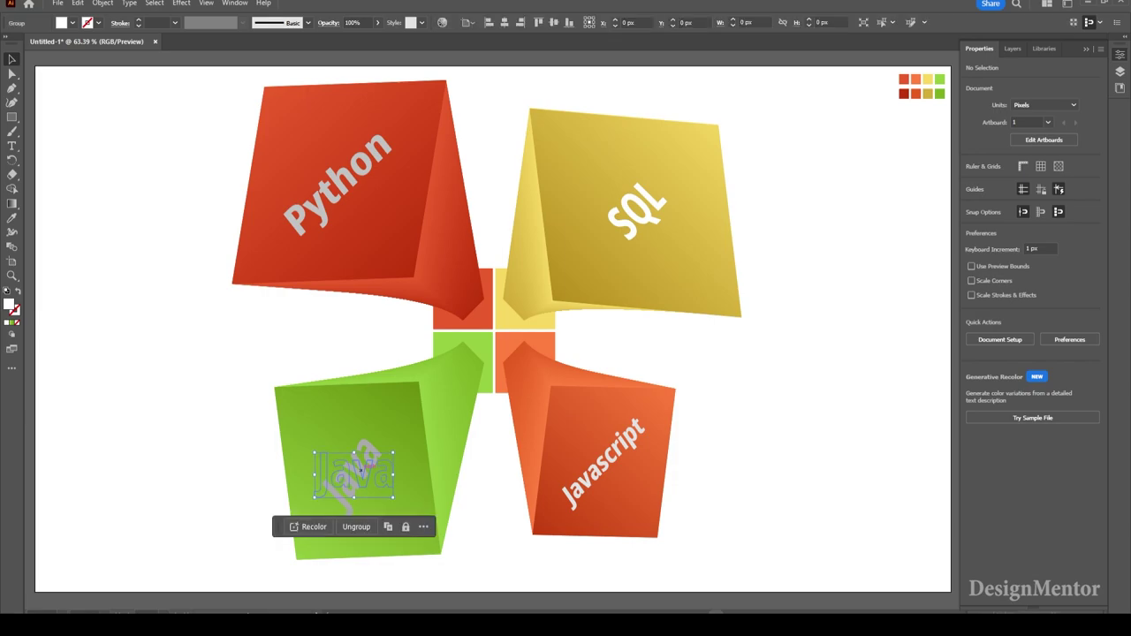
left_click(345, 181, "shift")
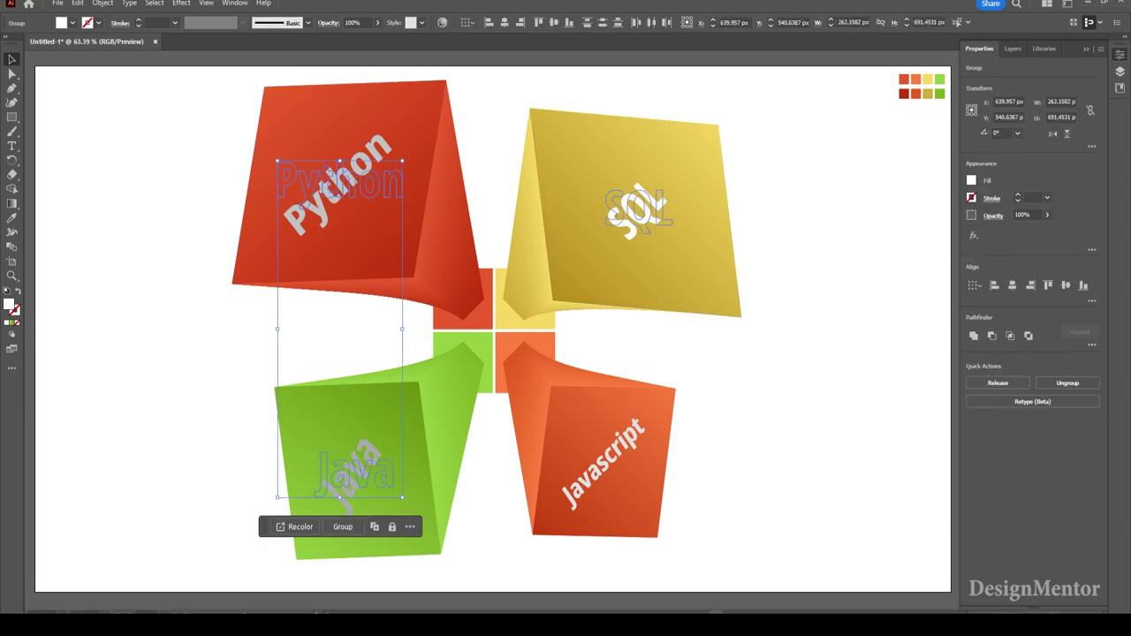
left_click(636, 212, "shift")
left_click(609, 455, "shift")
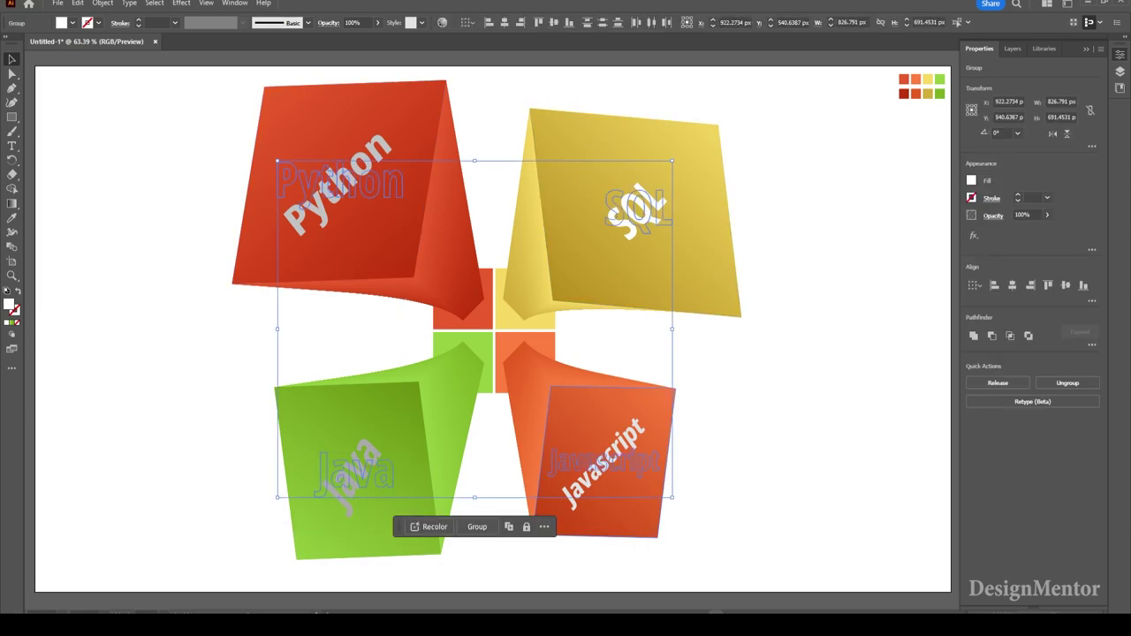
left_click(102, 3)
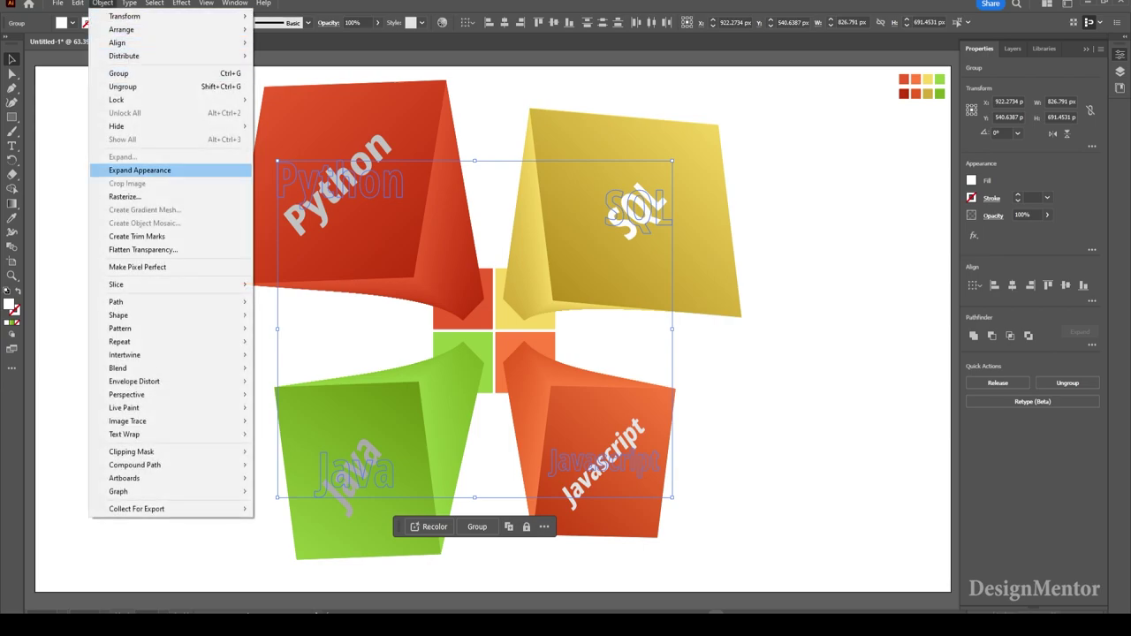
left_click(124, 169)
Step: Fill the expanded labels with white, deselect, then choose dark navy as the fill colour
left_click(103, 3)
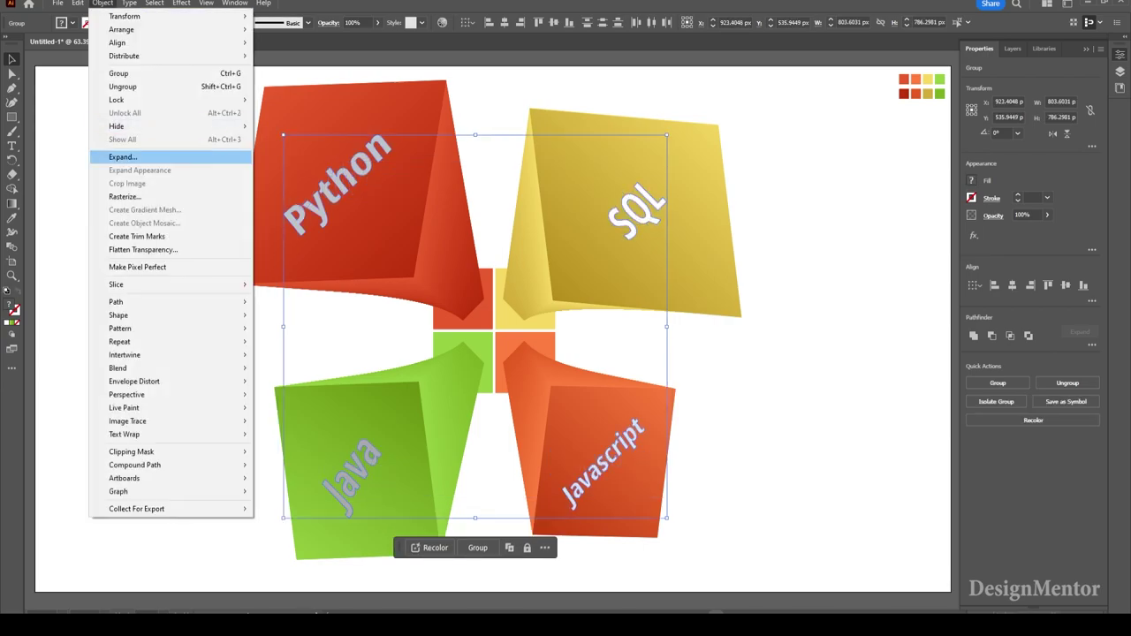
left_click(73, 23)
left_click(17, 42)
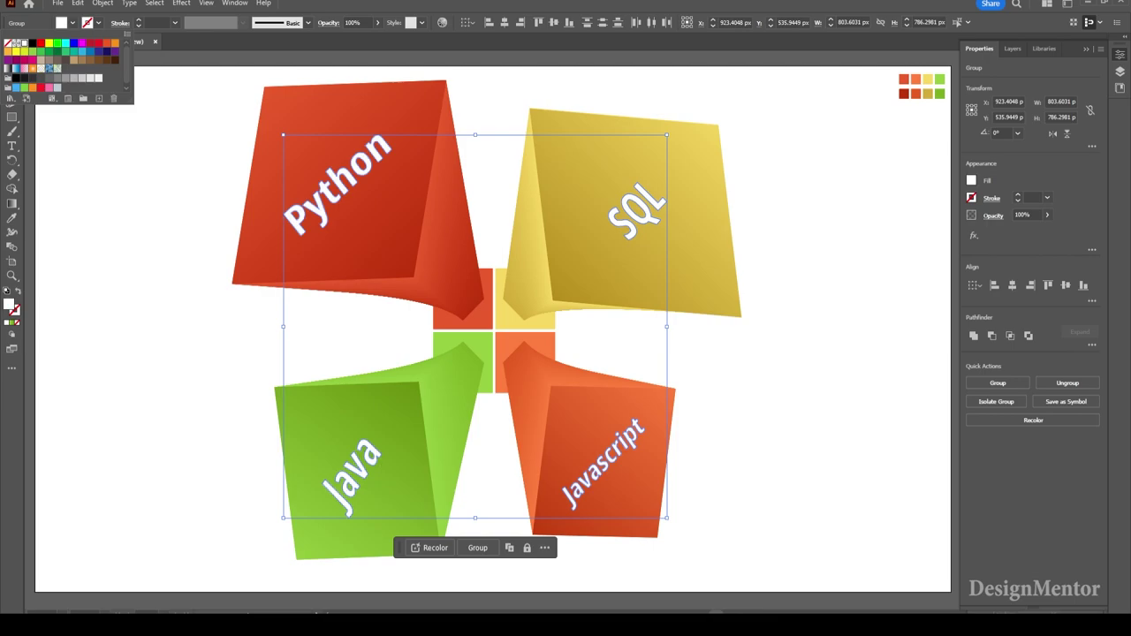
key("Escape")
key("ctrl+shift+a")
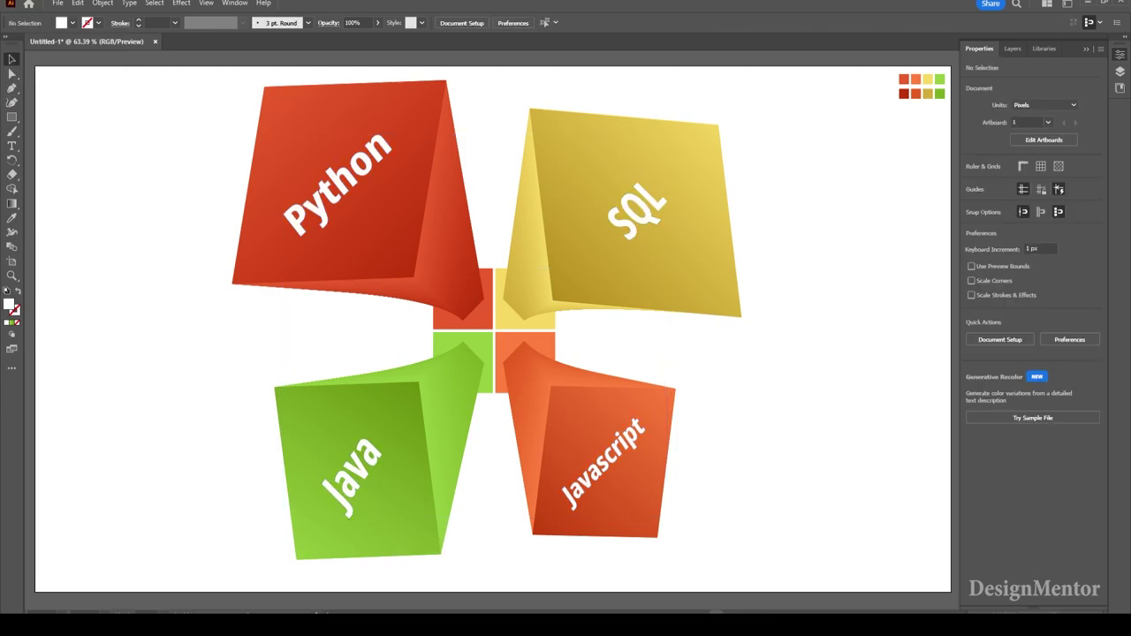
left_click(72, 23)
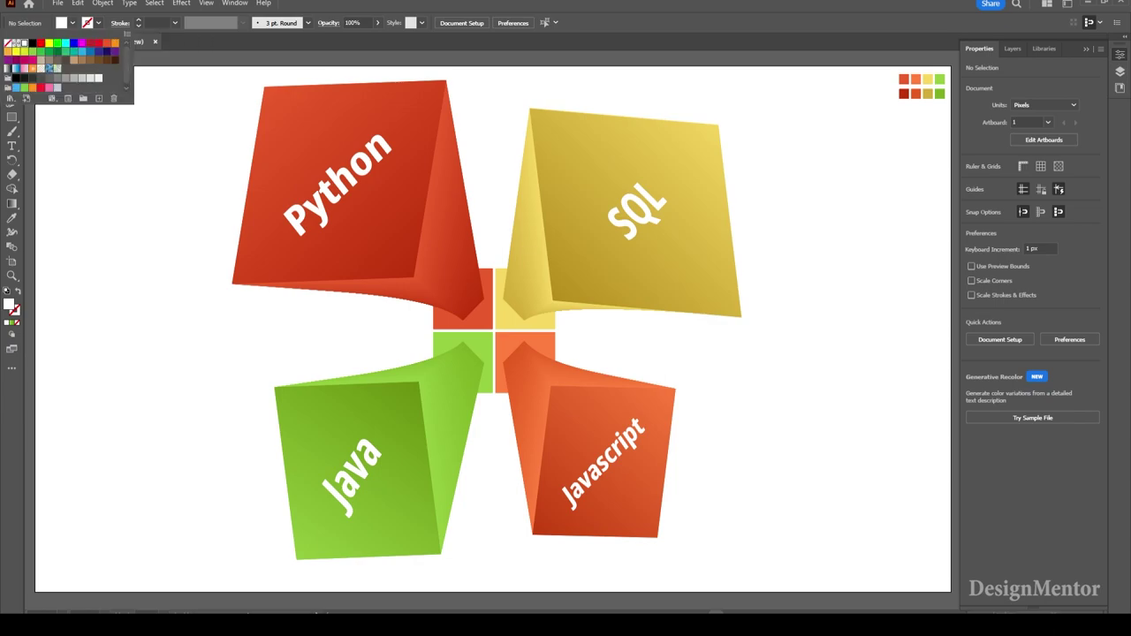
left_click(107, 51)
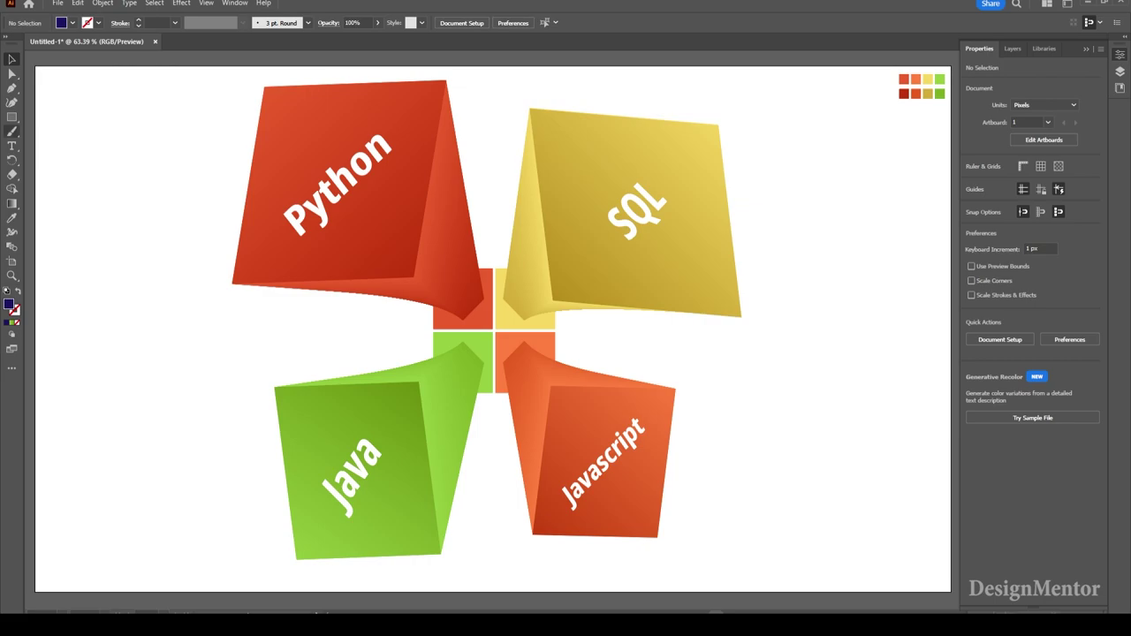
Step: Draw a dark brown 1920 × 1080 rectangle with the Rectangle tool
left_click(12, 117)
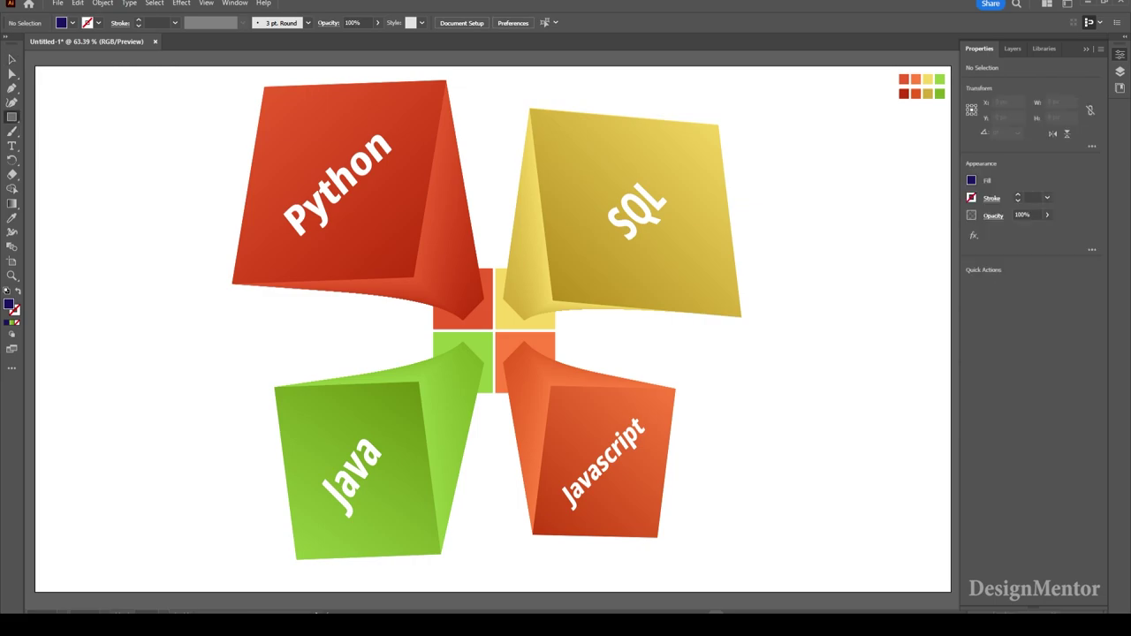
left_click(72, 22)
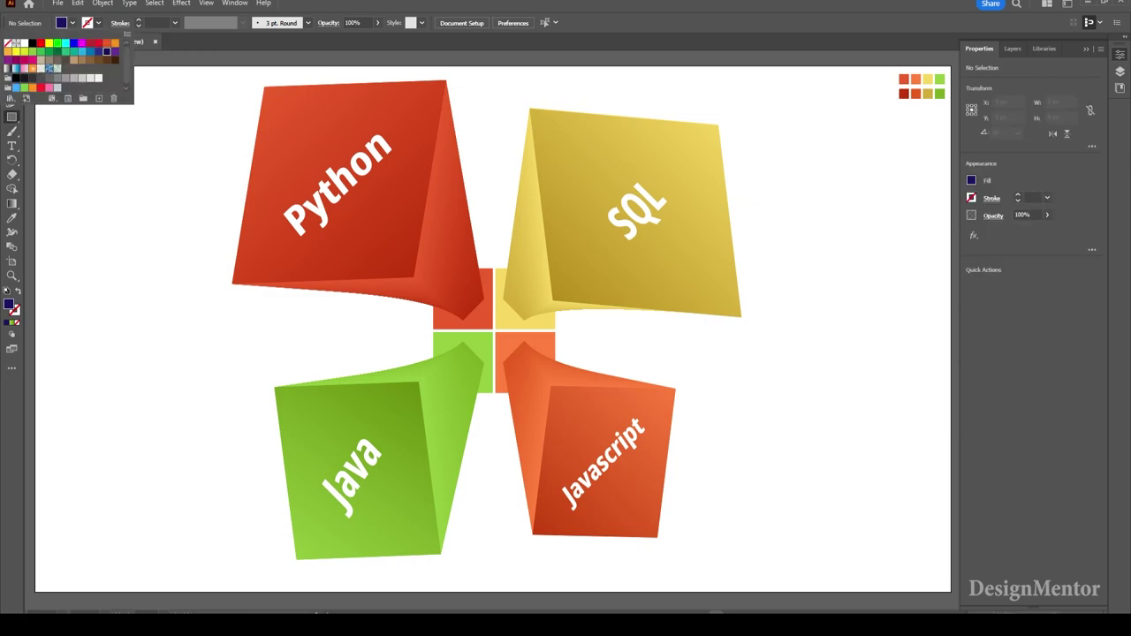
left_click(113, 59)
left_click(177, 152)
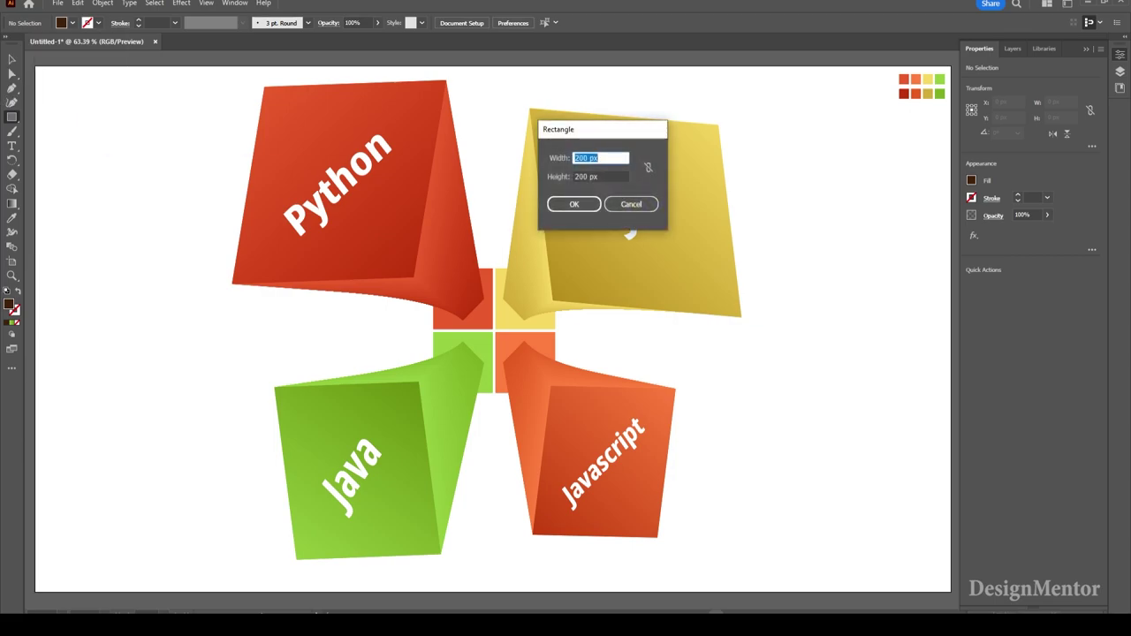
type("1920")
key("Tab")
type("1")
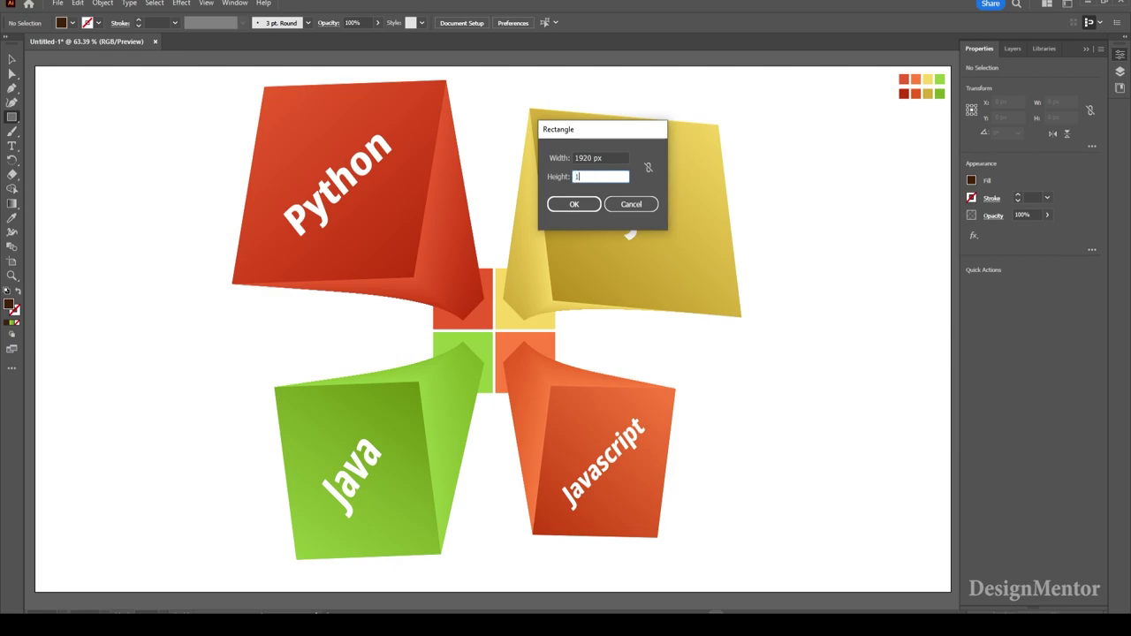
type("080")
key("Return")
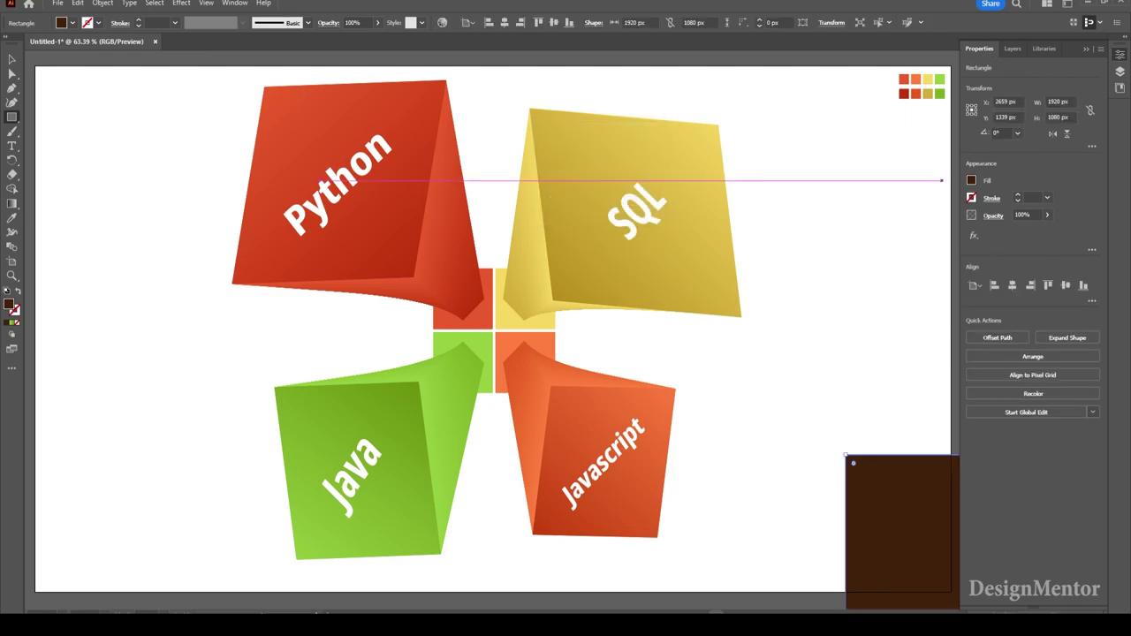
Step: Send the brown rectangle to the back, center it on the artboard, and deselect
key("v")
right_click(889, 129)
mouse_move(923, 422)
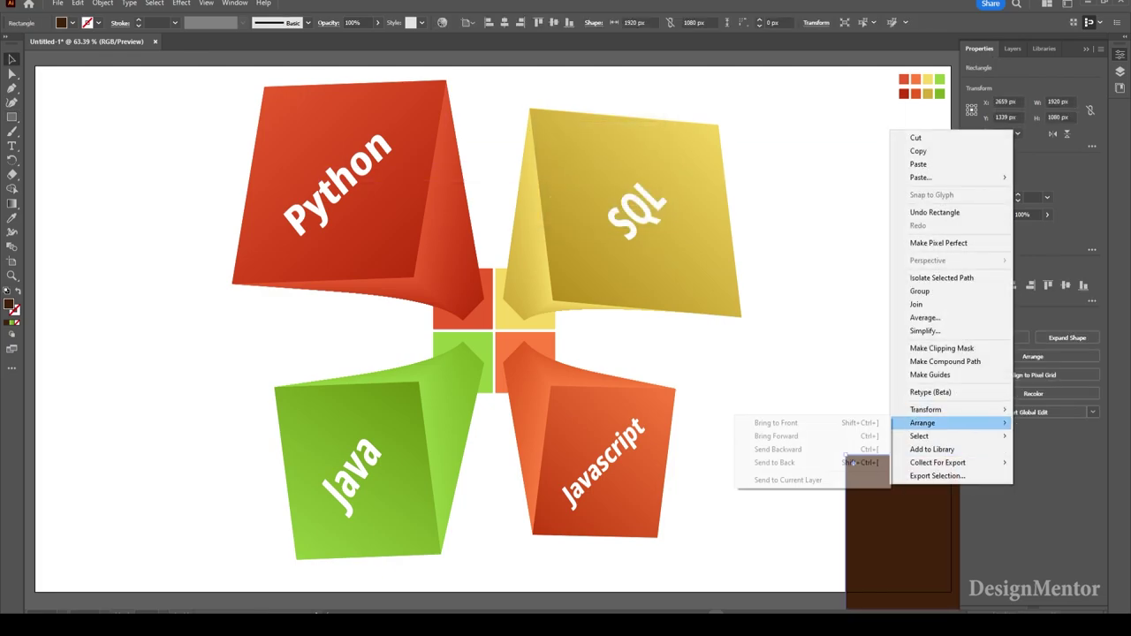
left_click(774, 462)
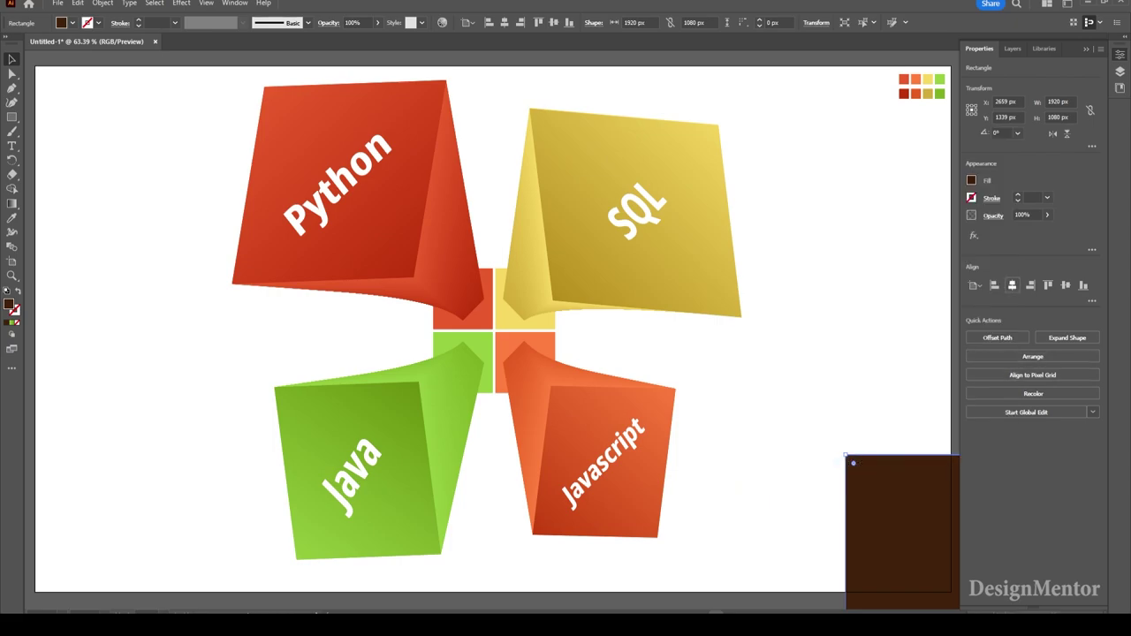
left_click(1011, 285)
left_click(1065, 285)
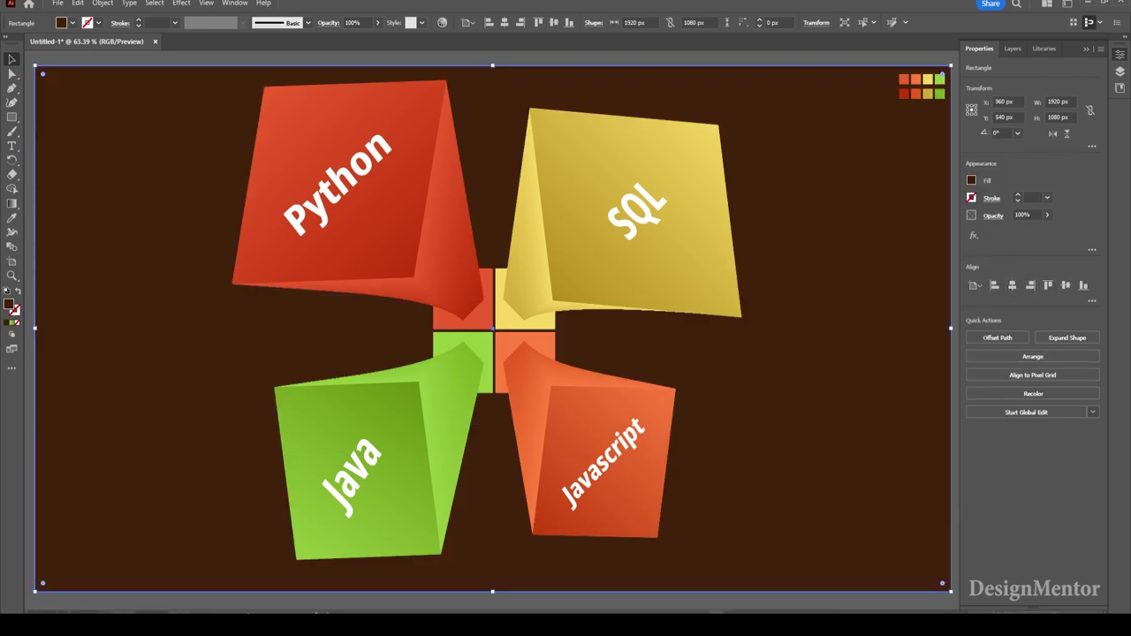
key("ctrl+shift+a")
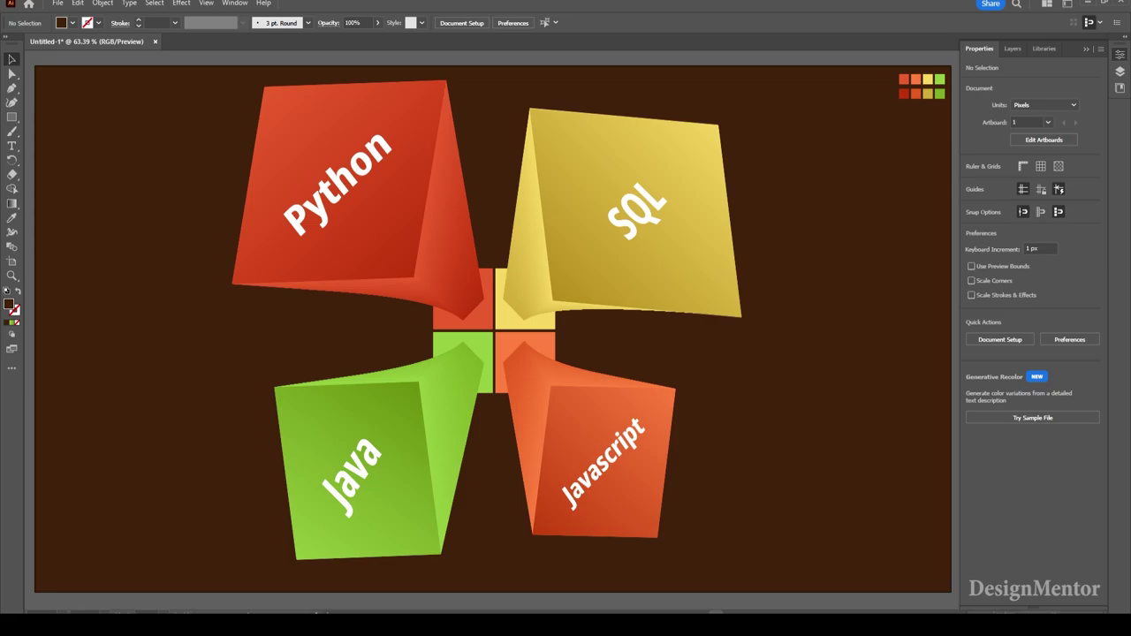
Step: Darken the background fill to near-black brown 210e03 and lock the rectangle
left_click(839, 353)
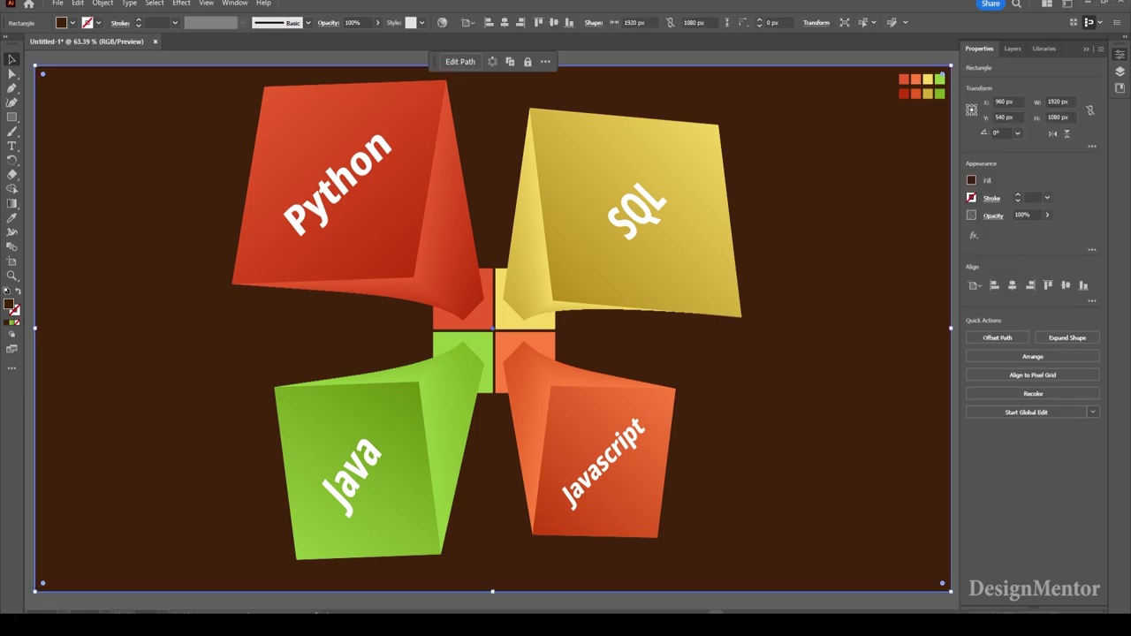
double_click(9, 305)
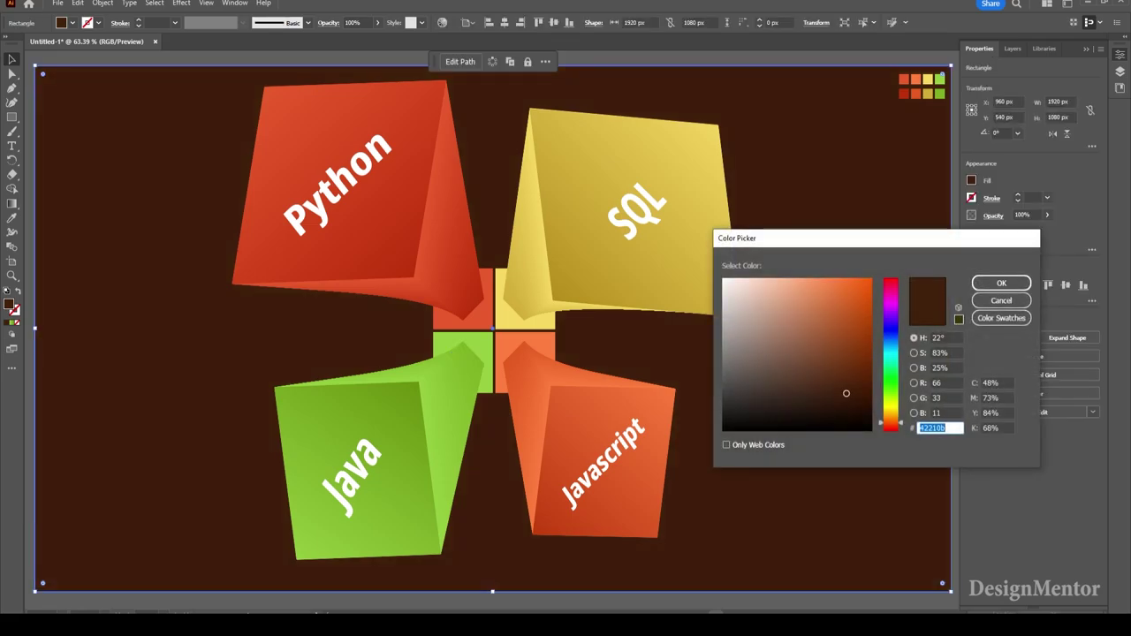
left_click_drag(846, 393, 854, 412)
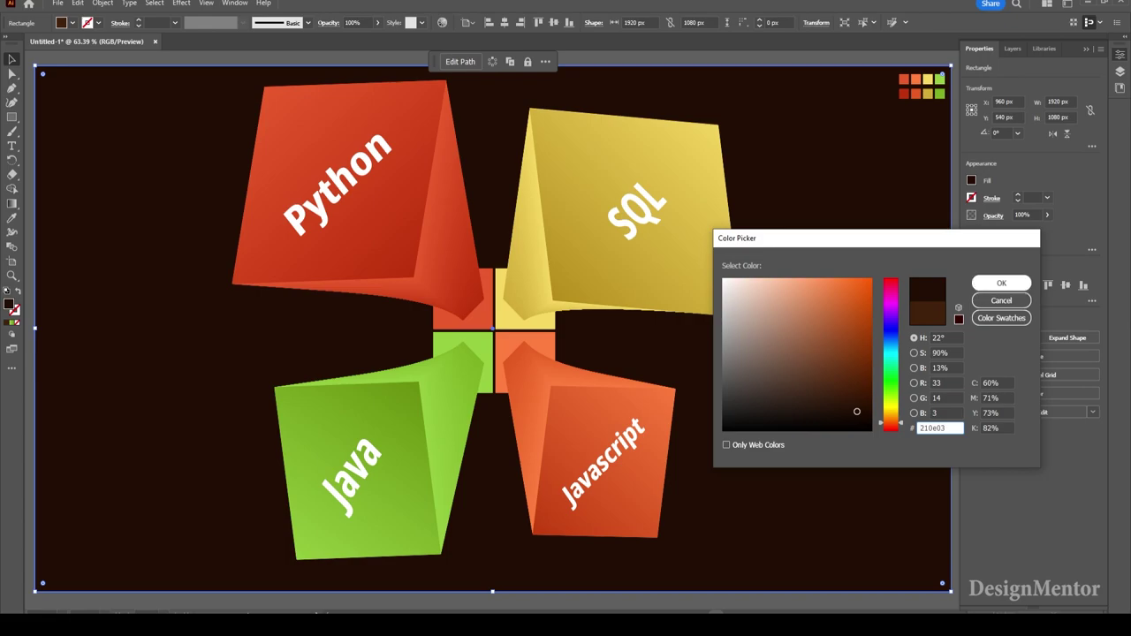
key("Return")
left_click(102, 3)
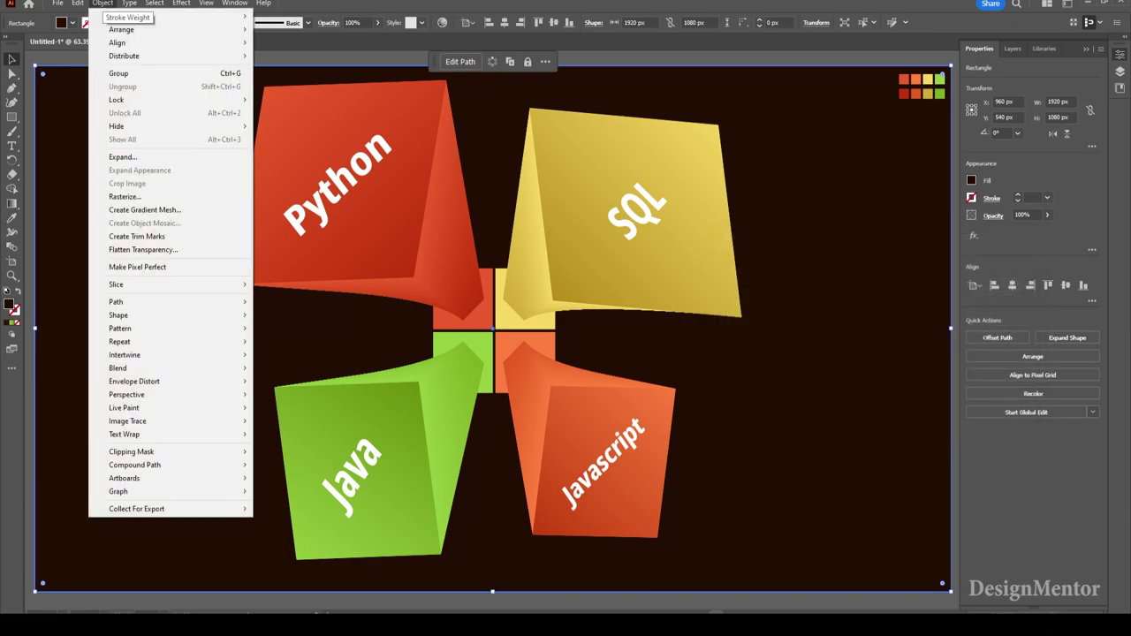
left_click(284, 100)
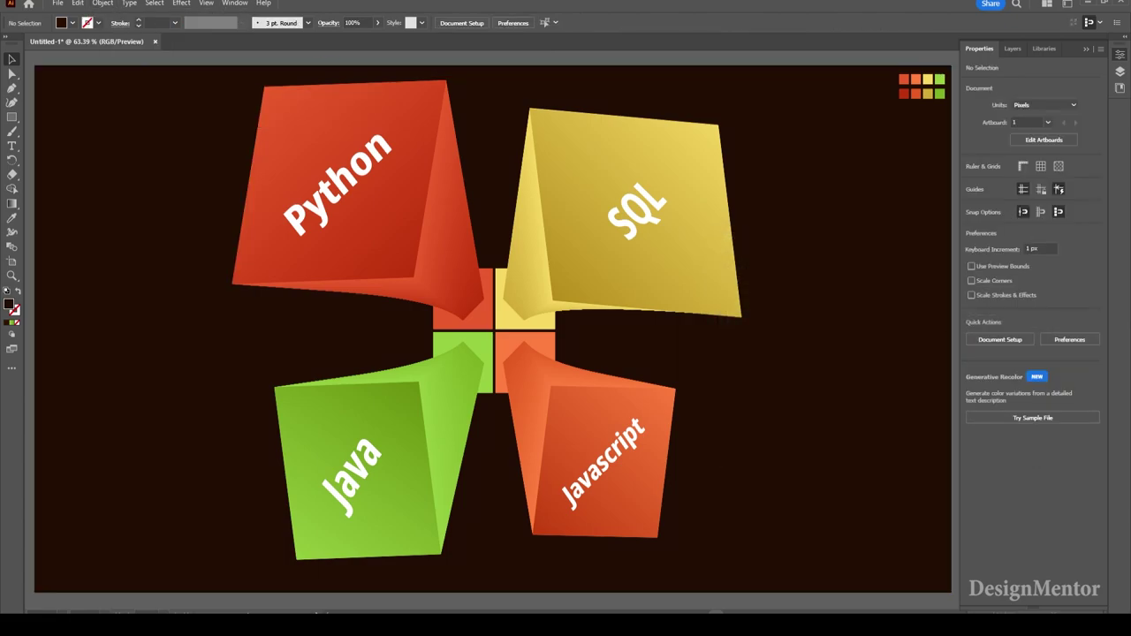